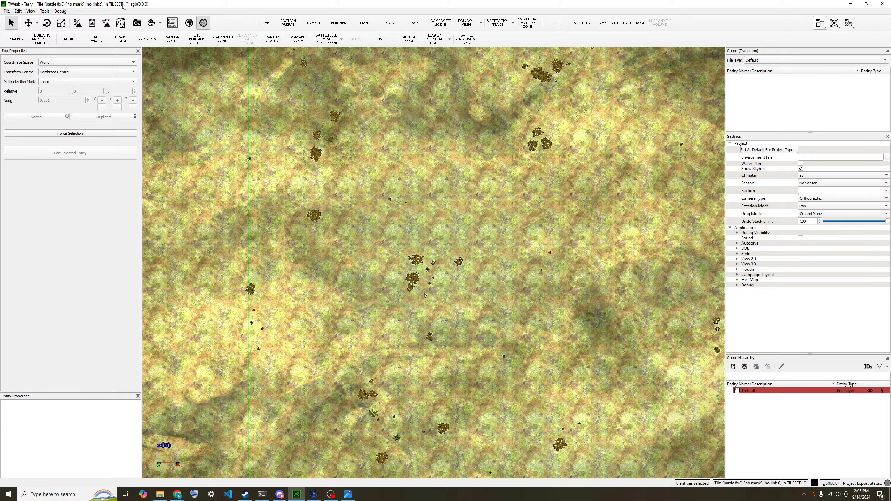
click(30, 11)
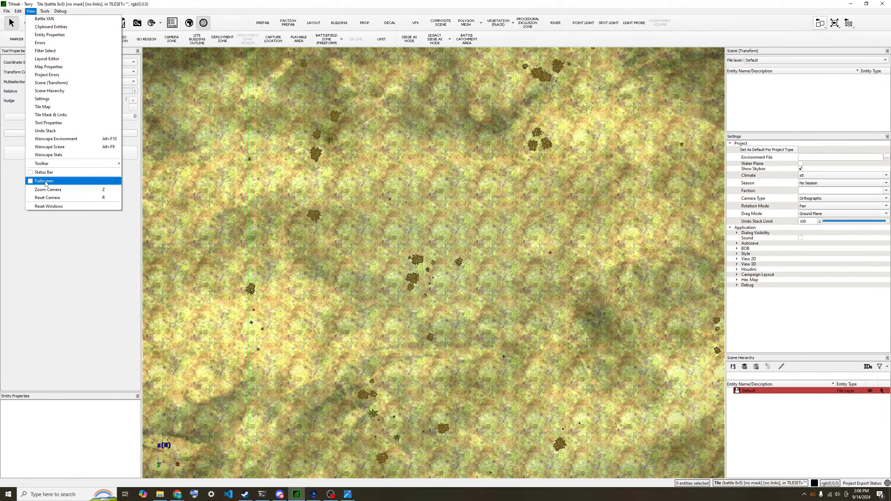
mouse_move(57, 164)
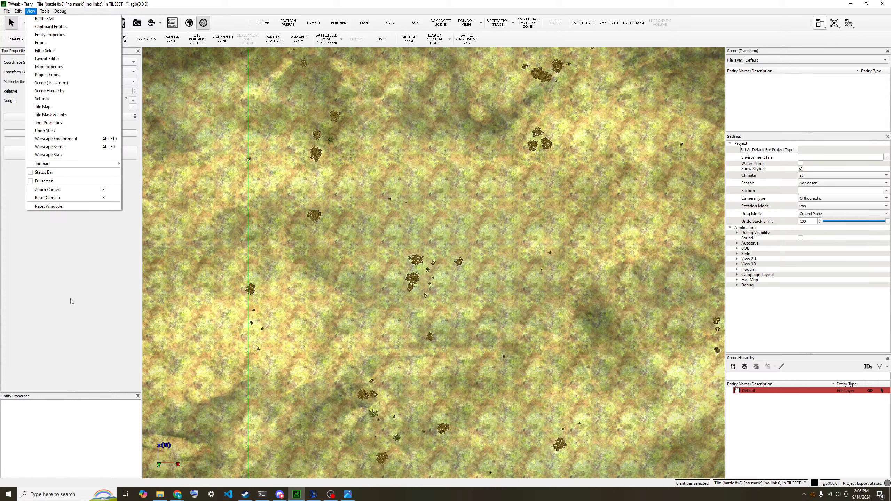
click(45, 12)
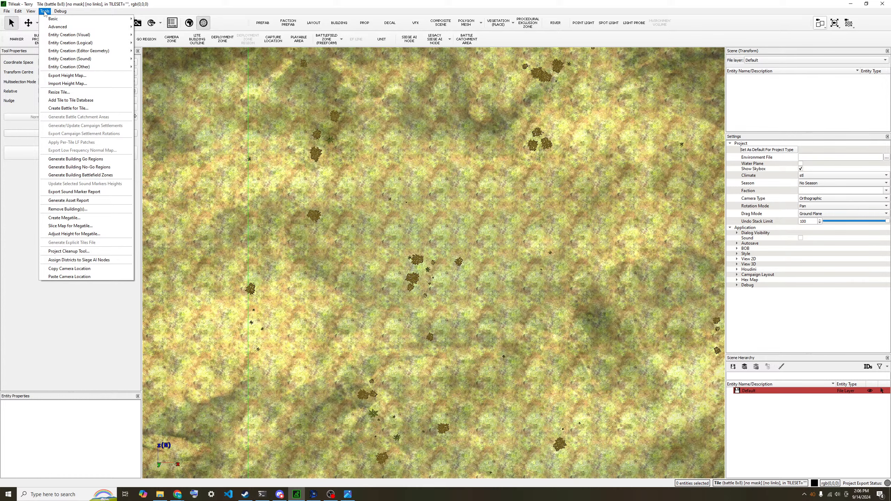
click(399, 262)
Examine the full extent of the 8x8 battle tile and its green grid from above.
scroll(435, 268, down, 4)
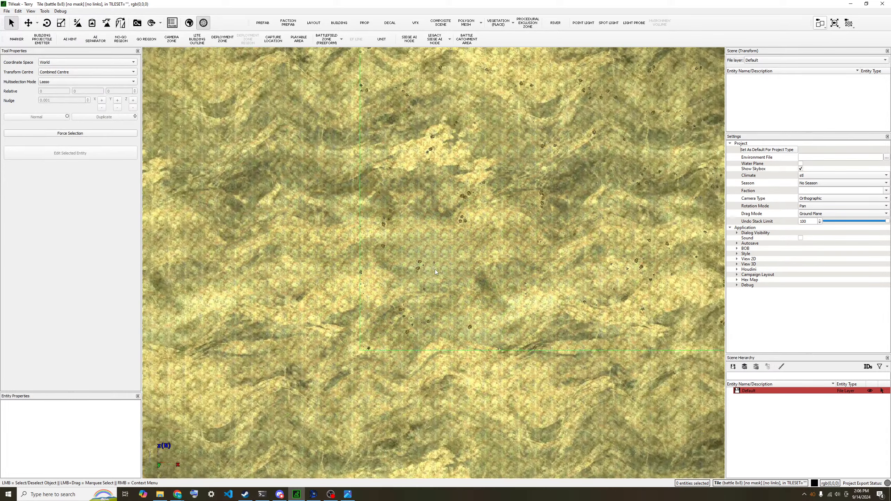
scroll(435, 270, down, 5)
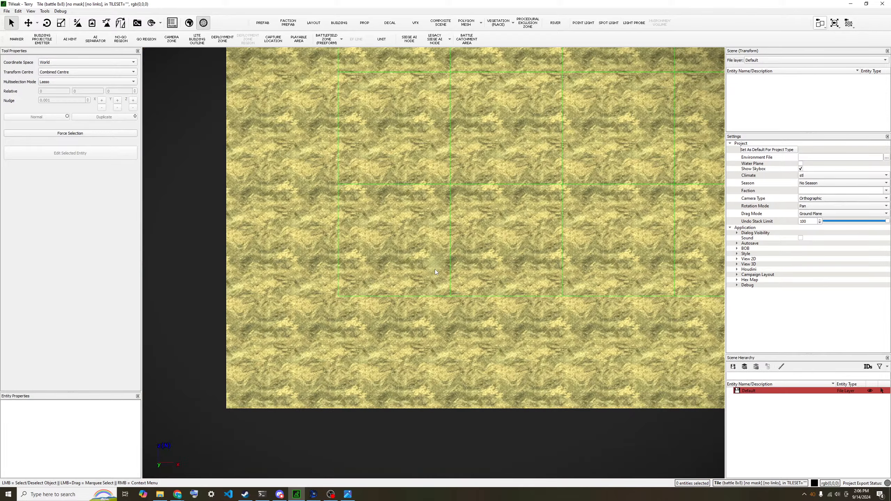
scroll(435, 271, down, 6)
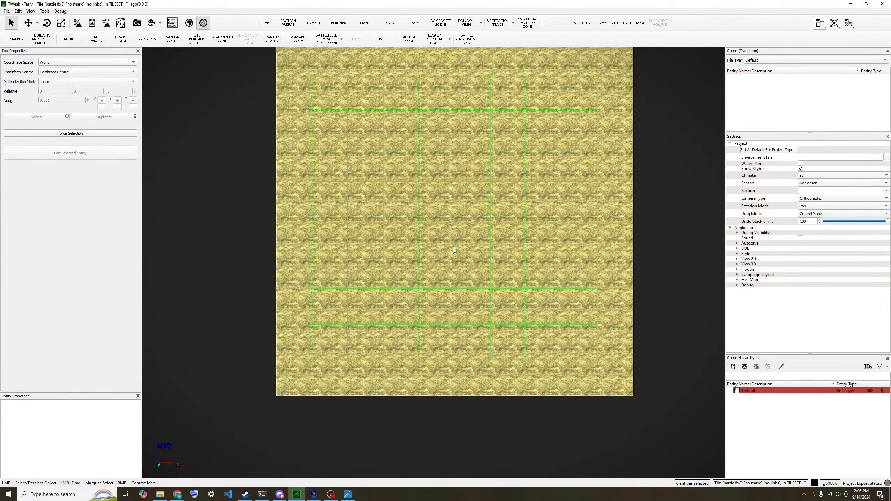
key(w)
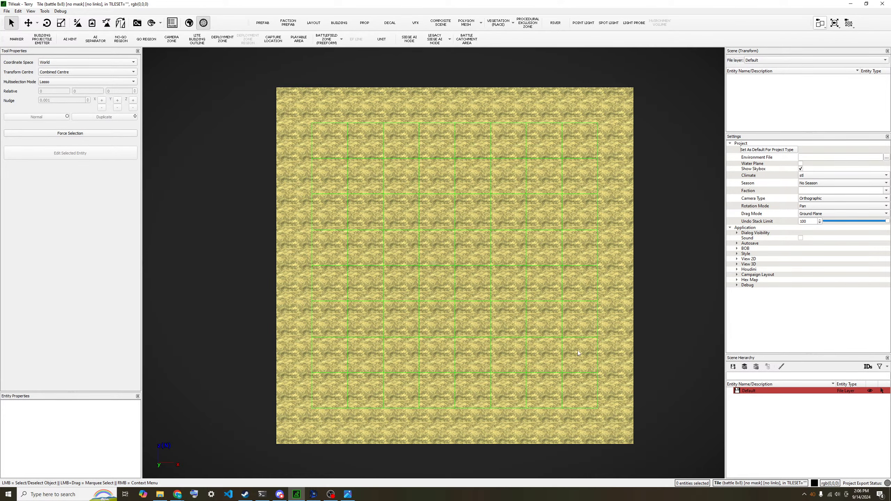
key(a)
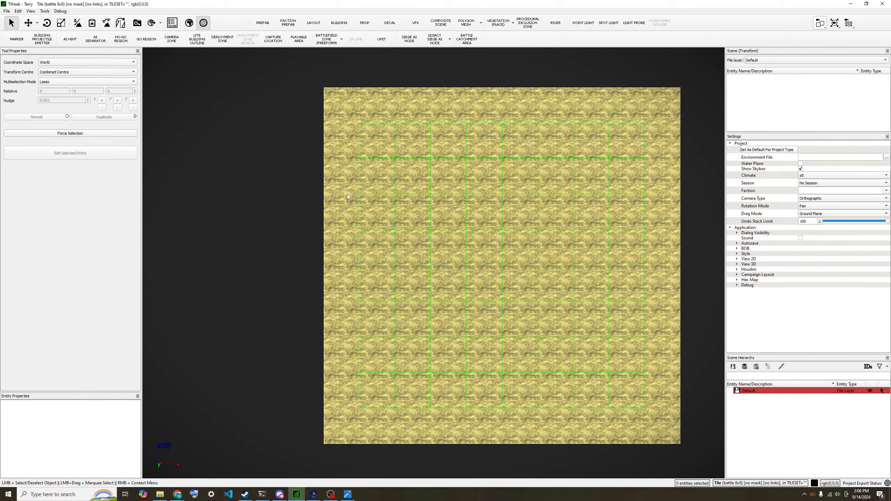
key(d)
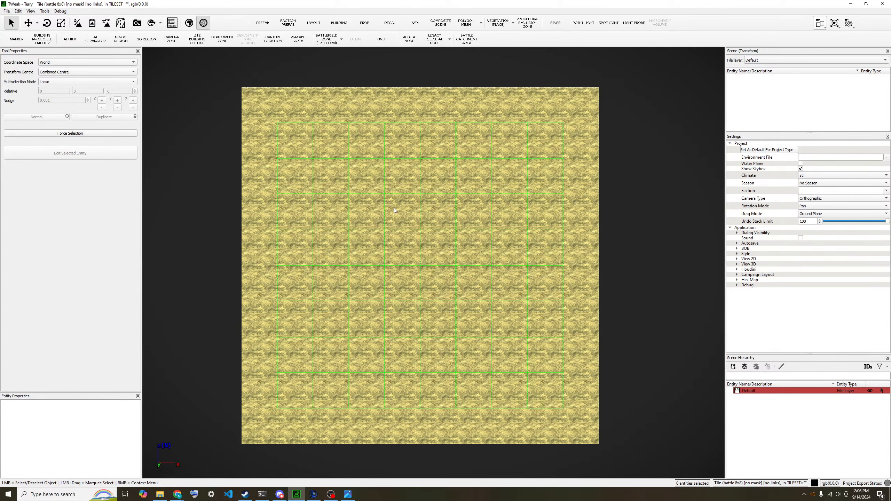
key(a)
key(s)
scroll(428, 239, up, 1)
scroll(447, 239, up, 5)
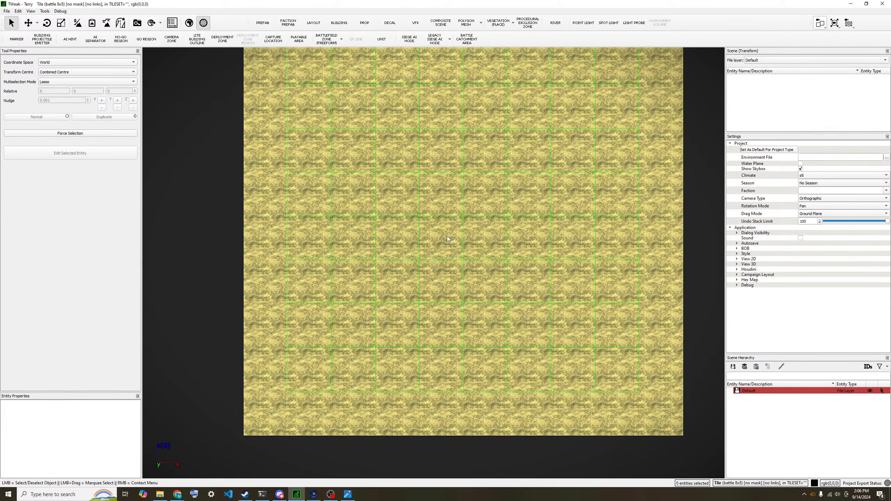
scroll(443, 228, up, 2)
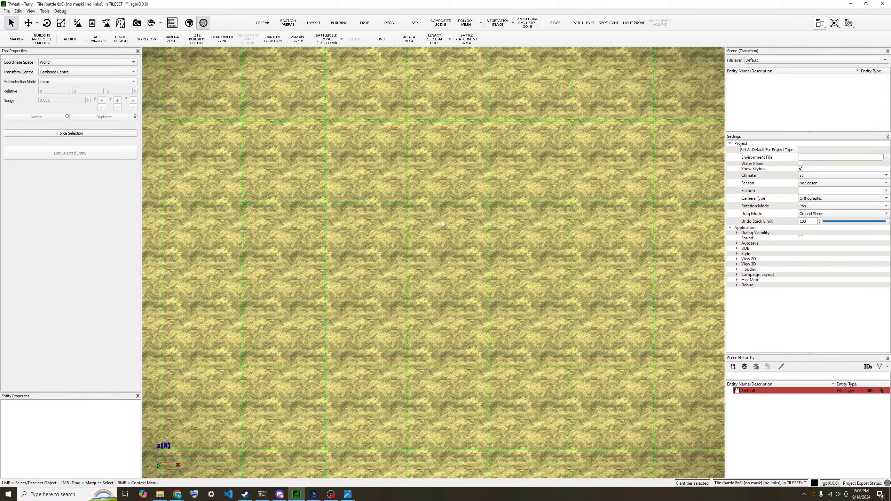
scroll(442, 221, down, 6)
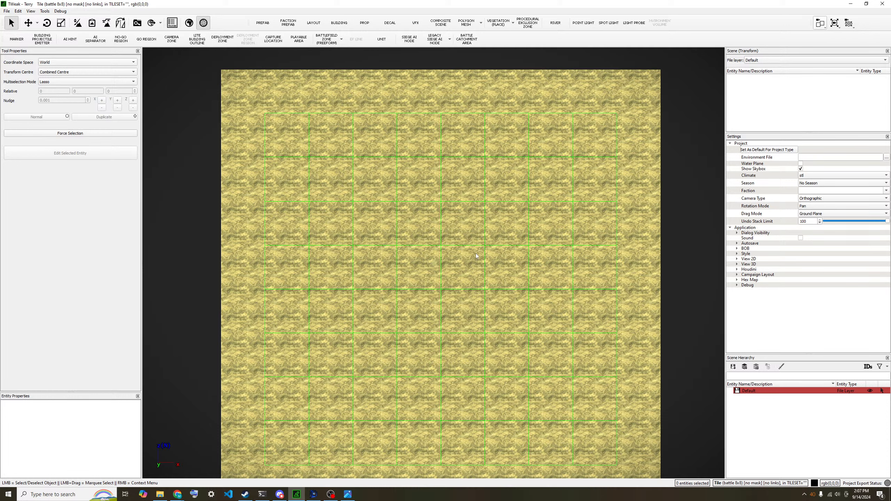
Bring up the desert_swamp_sketch.png image to review the planned map layout.
click(348, 496)
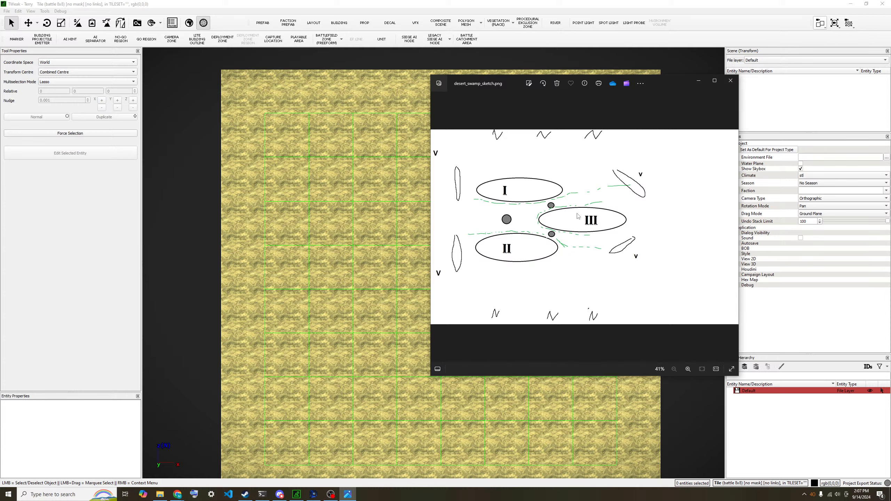
Switch to OBS and make WindowCapture - Terry the active scene, then return to the Terry map view.
click(331, 495)
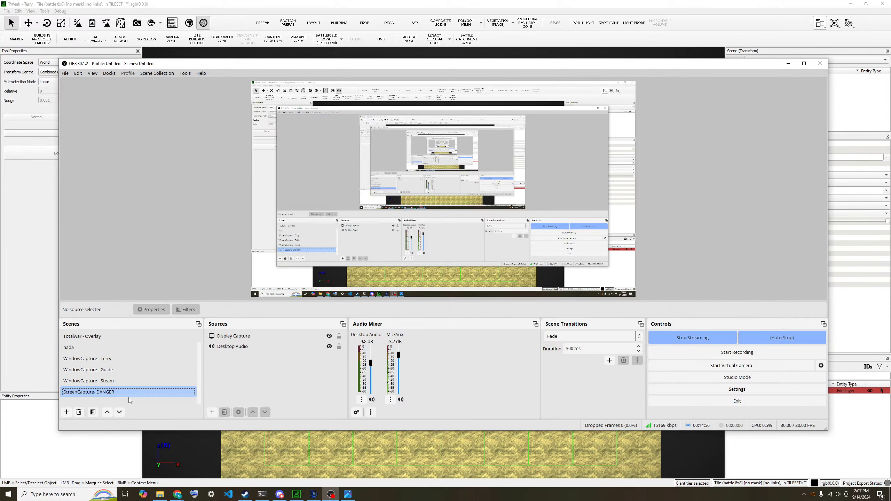
click(105, 358)
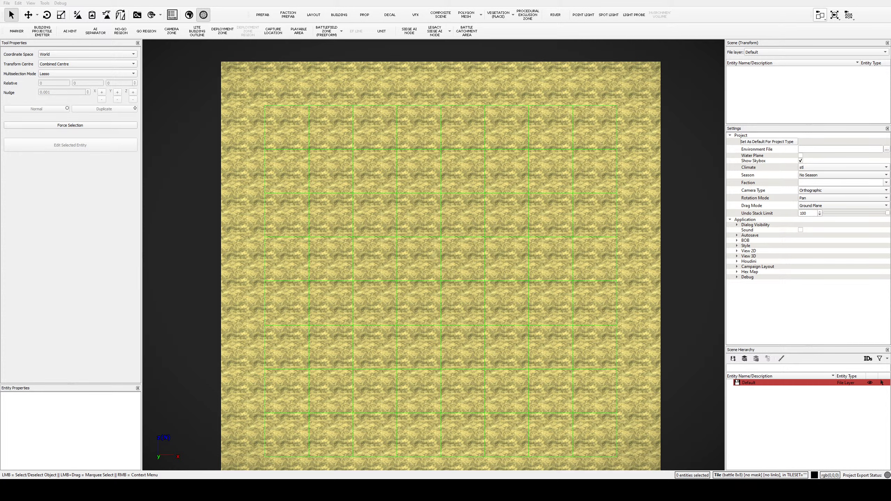
click(24, 240)
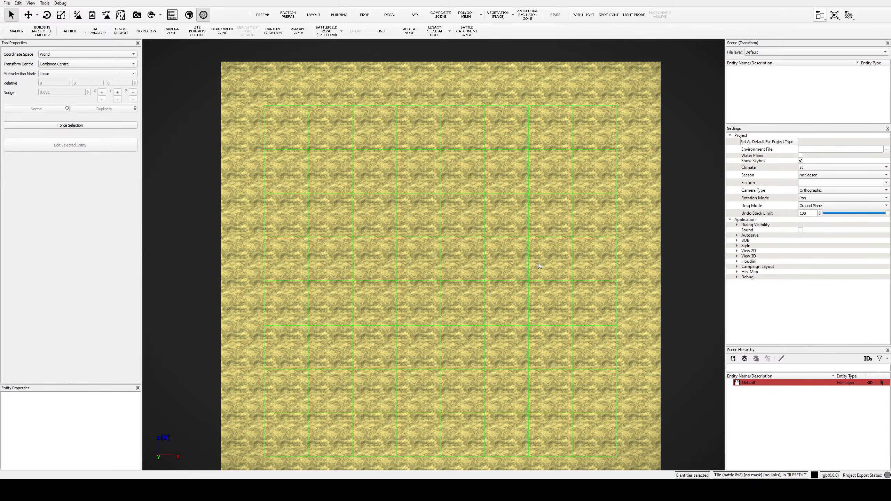
scroll(442, 278, up, 1)
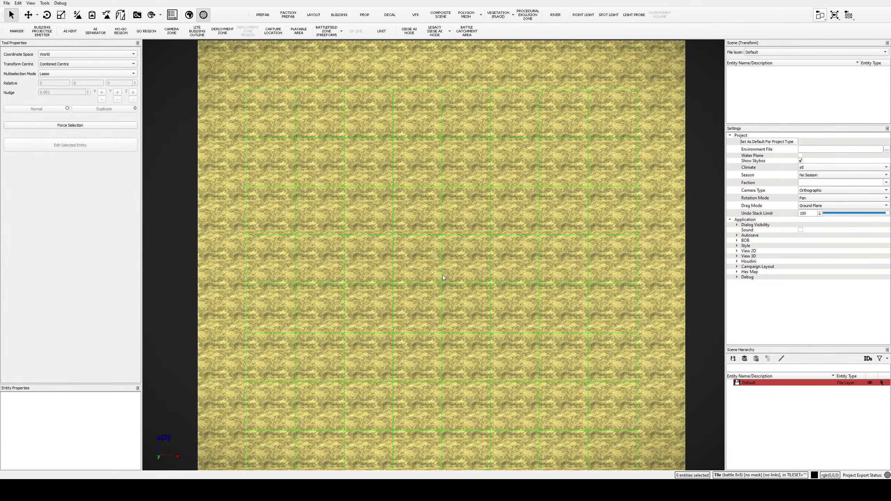
scroll(410, 309, up, 1)
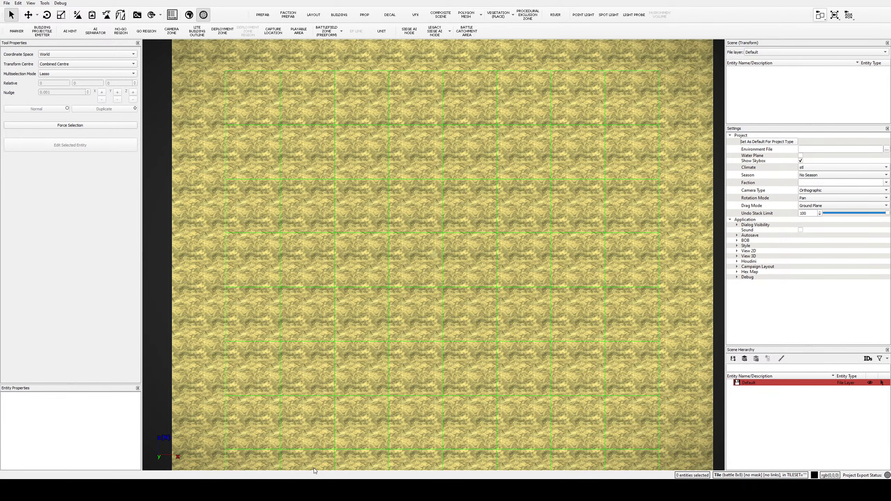
Switch to OBS, activate the ScreenCapture- DANGER scene, and return to Terry.
click(310, 490)
click(137, 390)
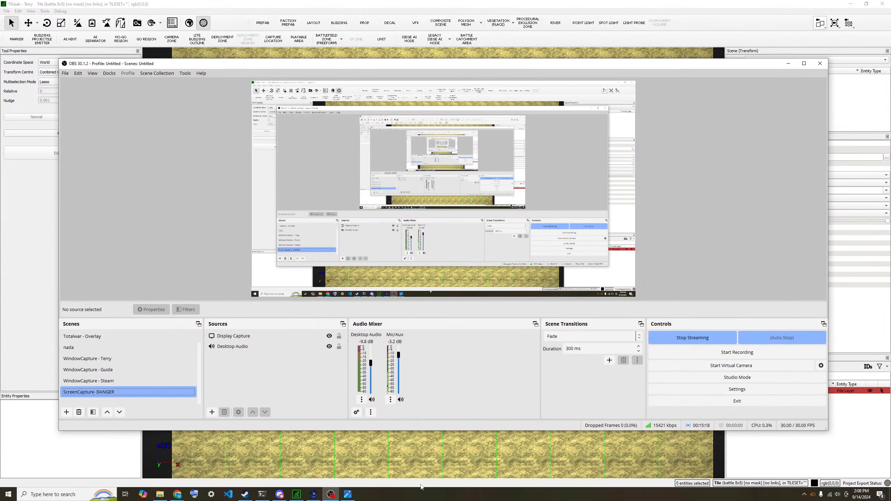
click(451, 469)
Change the viewport camera type to Battle Debug and pull the view back over the terrain.
scroll(408, 273, down, 2)
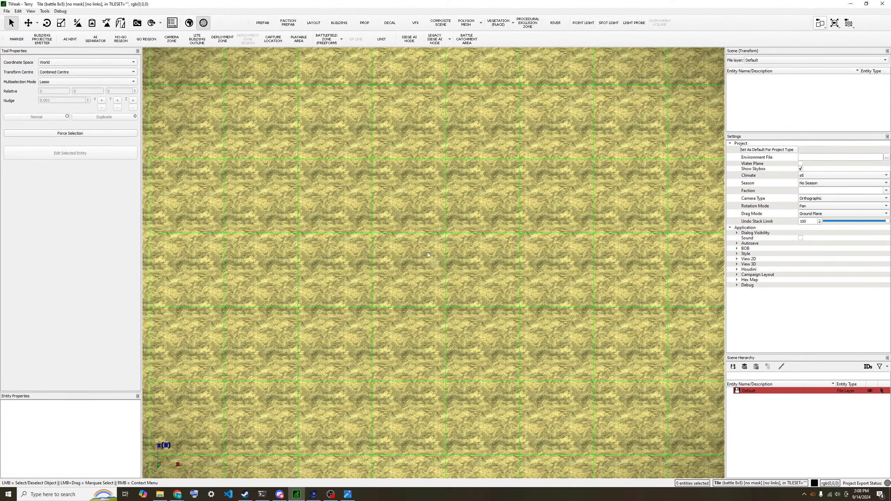
scroll(456, 266, up, 4)
scroll(446, 259, down, 4)
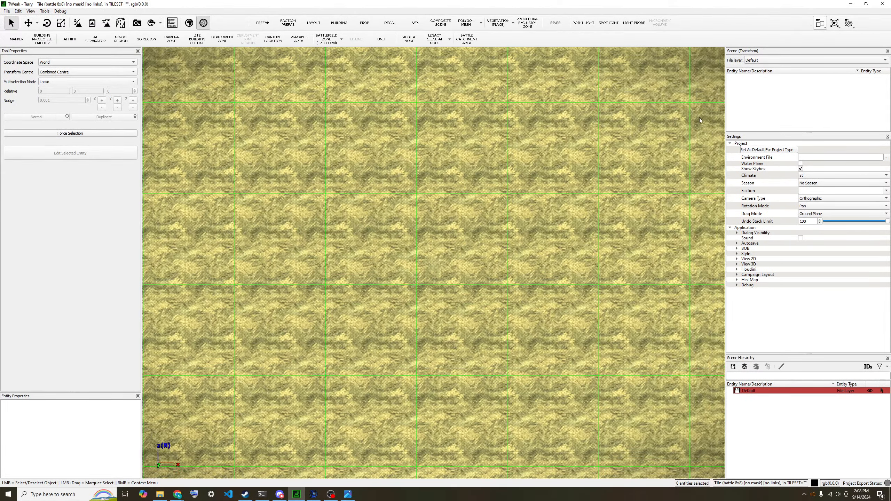
scroll(434, 258, up, 3)
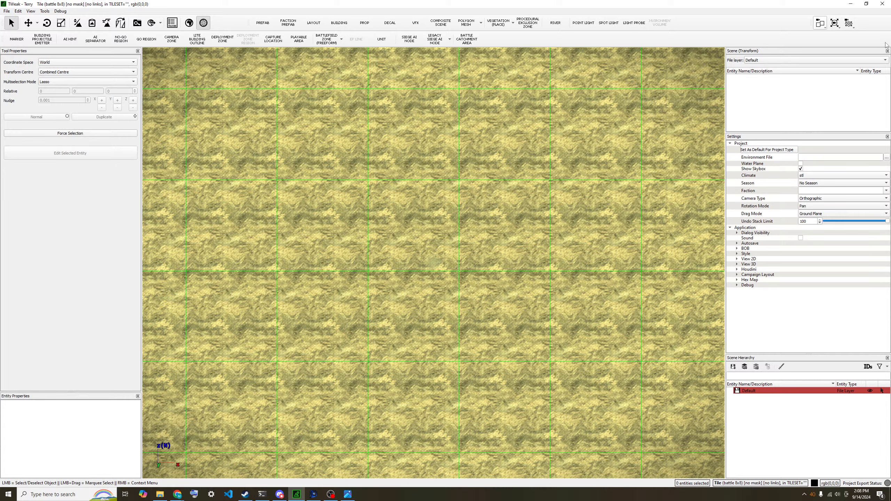
click(823, 27)
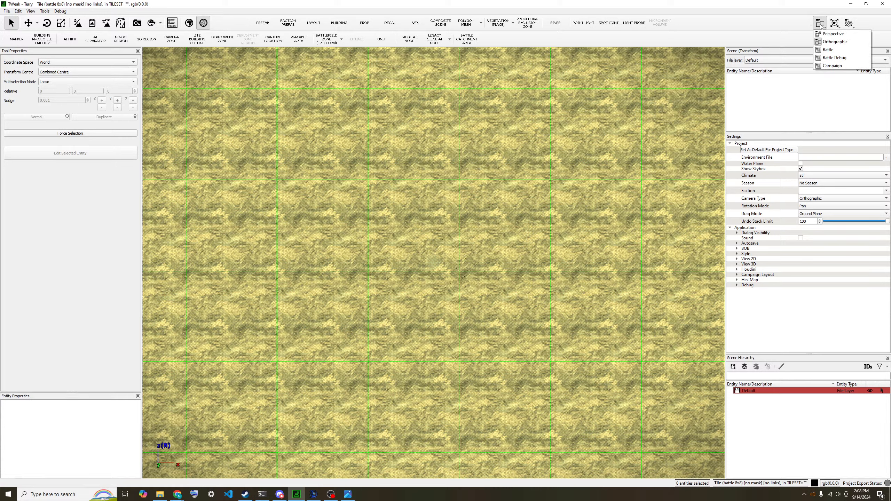
click(830, 58)
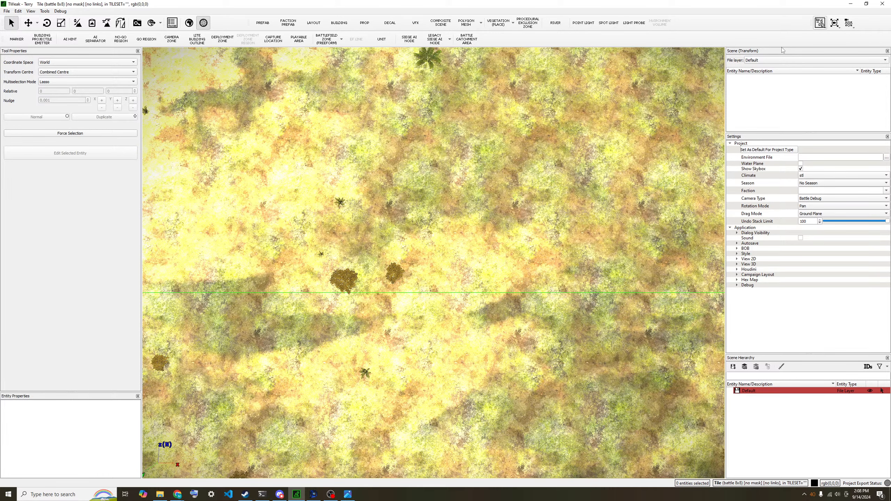
click(821, 25)
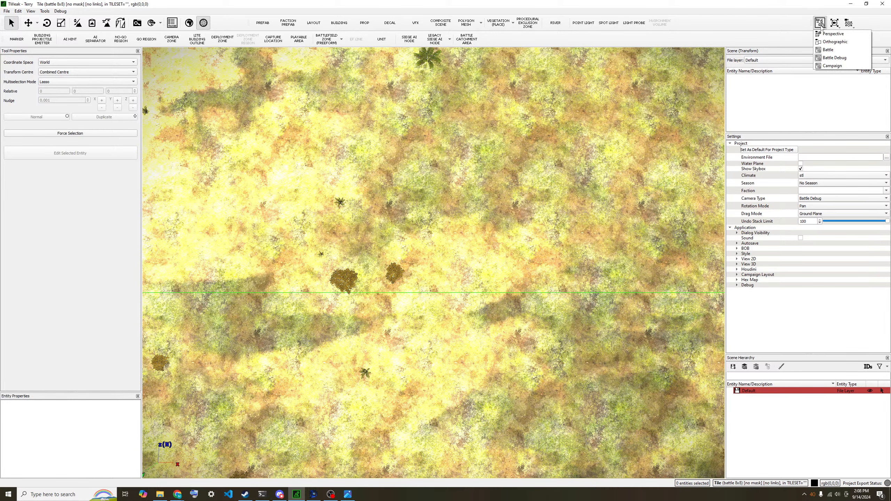
click(828, 58)
click(822, 24)
click(833, 59)
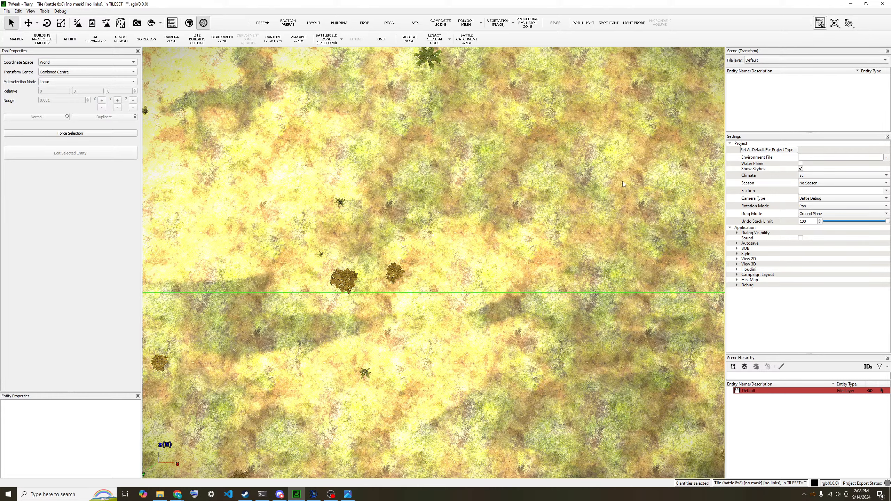
scroll(496, 256, down, 6)
scroll(509, 245, down, 5)
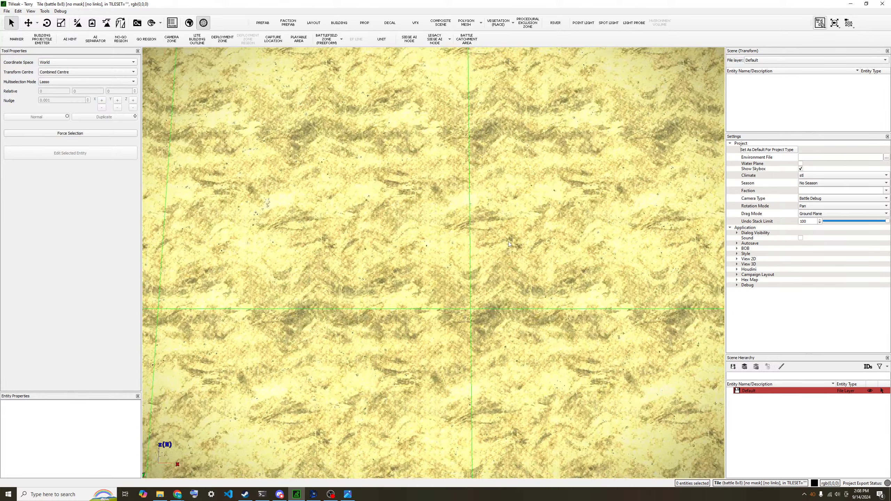
key(a)
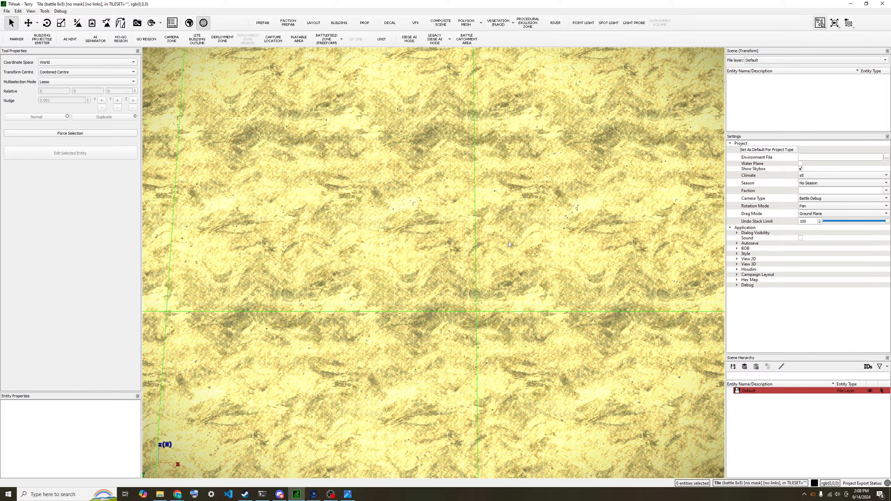
Switch to OBS again and set WindowCapture - Terry as the broadcast scene.
click(815, 498)
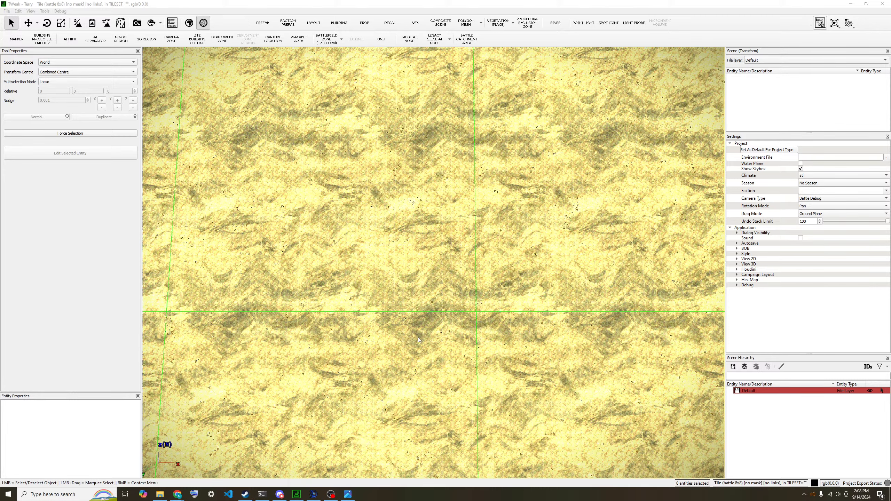
click(330, 494)
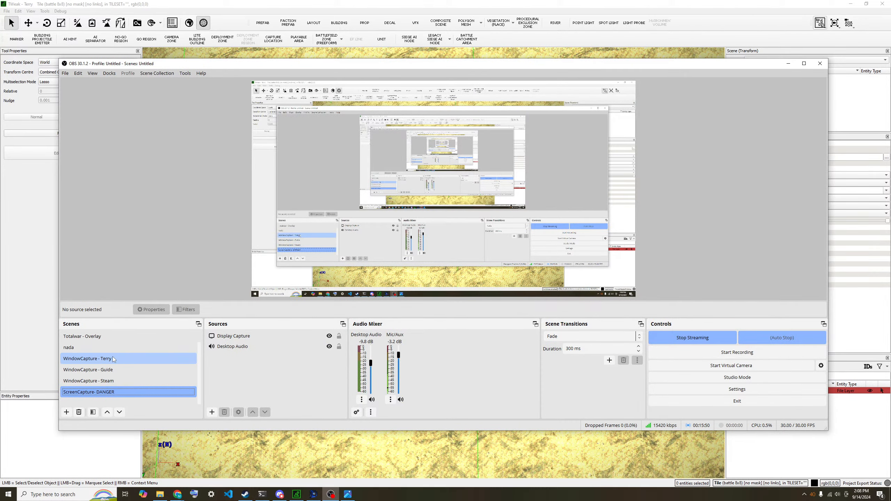
click(87, 359)
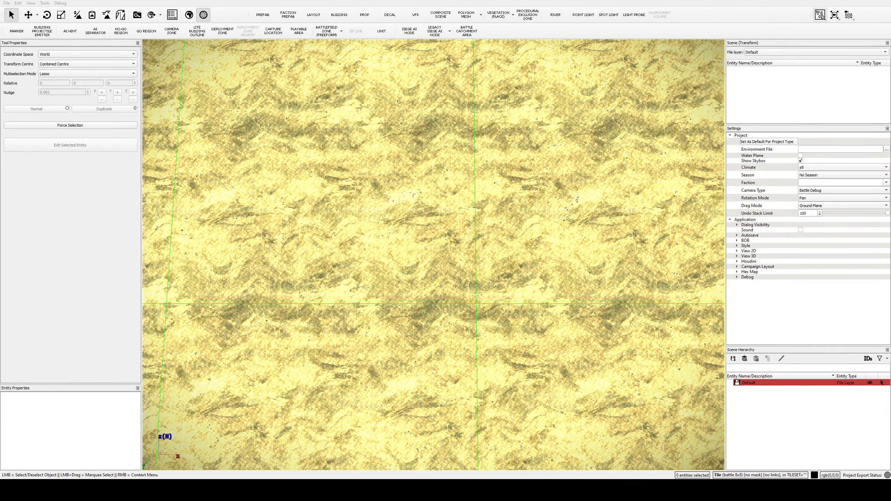
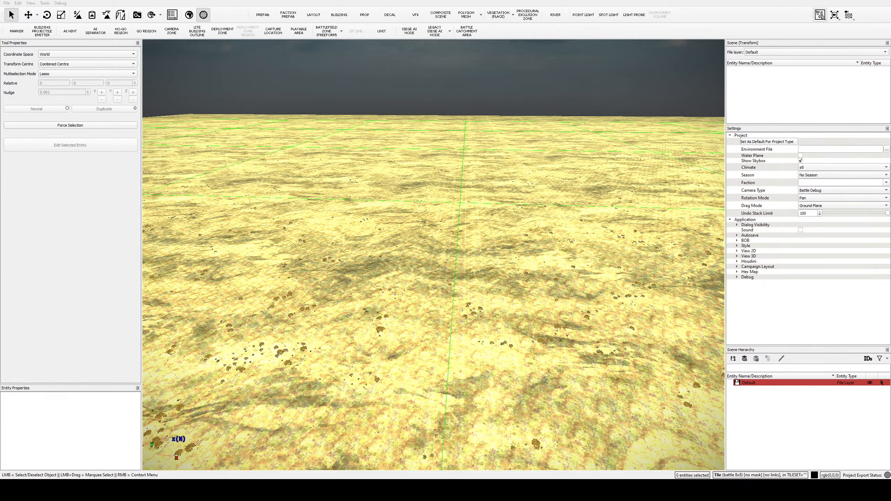
Fly the Battle Debug camera across the terrain to examine the ground texture, vegetation and horizon at low height.
click(445, 298)
key(s)
key(d)
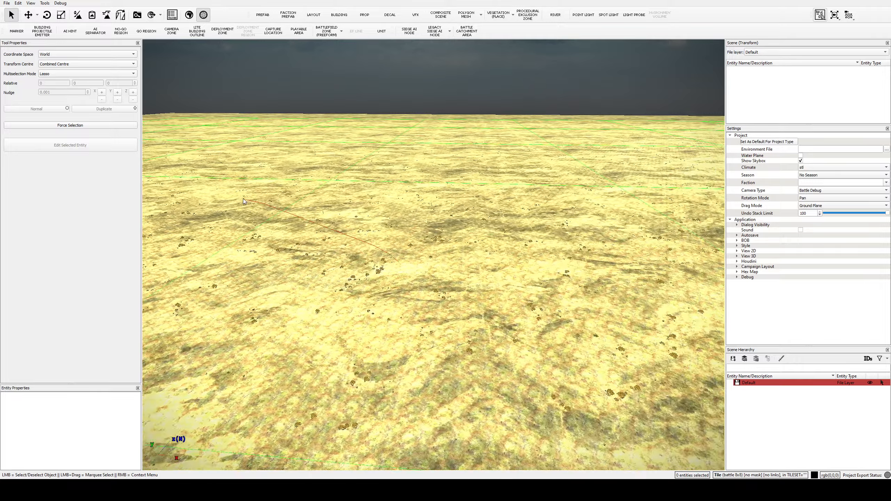
key(w)
middle_drag(414, 270, 268, 217)
key(w)
middle_drag(357, 252, 576, 223)
key(w)
key(w)
key(s)
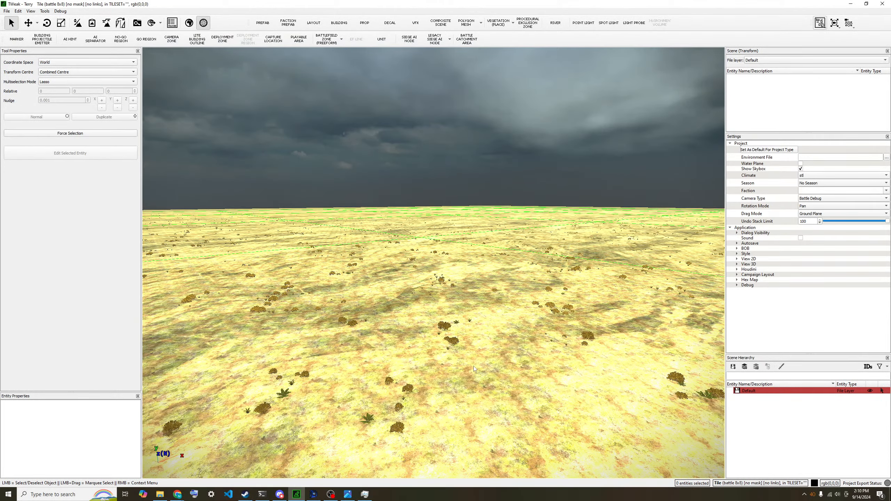
key(s)
middle_drag(474, 366, 486, 295)
key(a)
key(w)
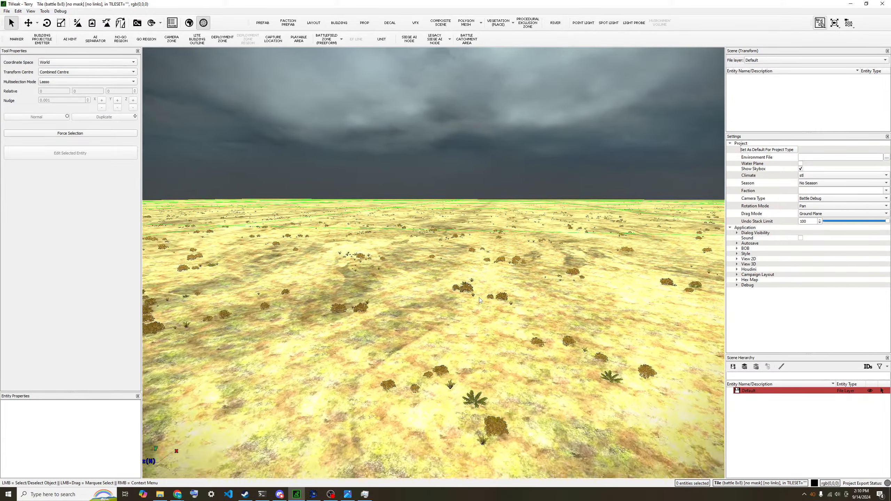
Strafe the camera back and forth at low height to examine the scattered shrubs and palms across the terrain.
key(s)
key(d)
key(s)
key(a)
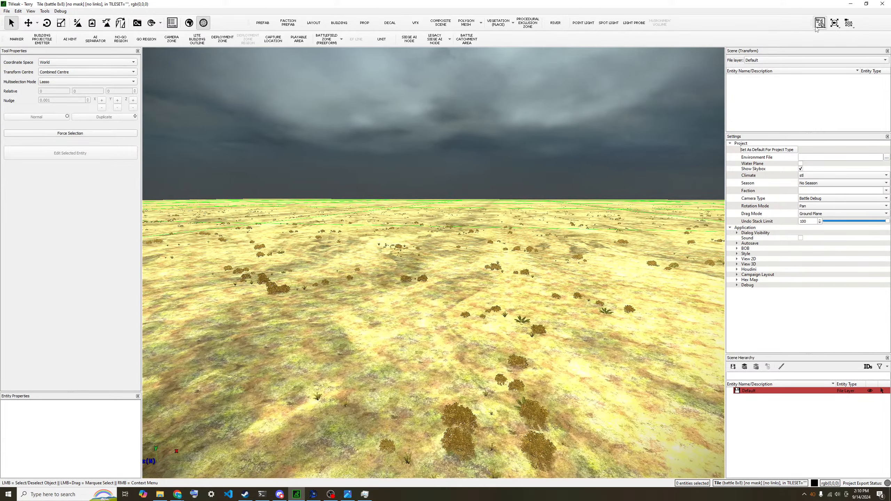
key(a)
key(d)
key(a)
key(d)
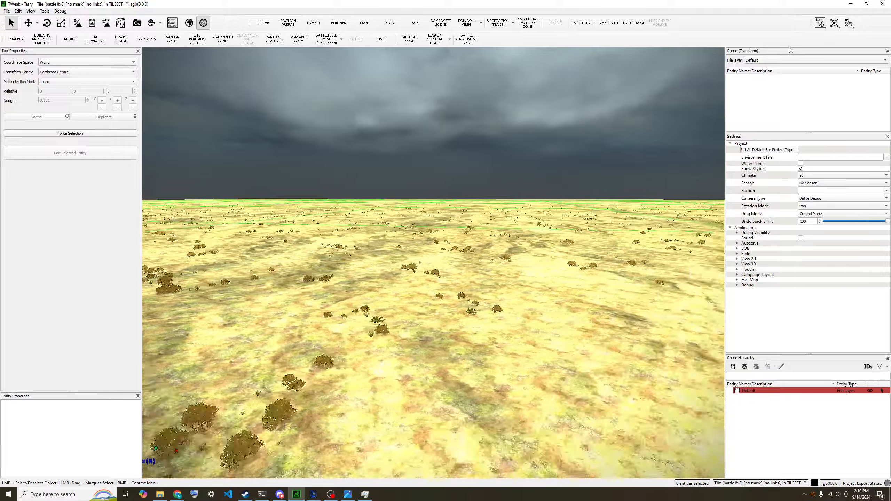
key(a)
key(a)
key(w)
key(d)
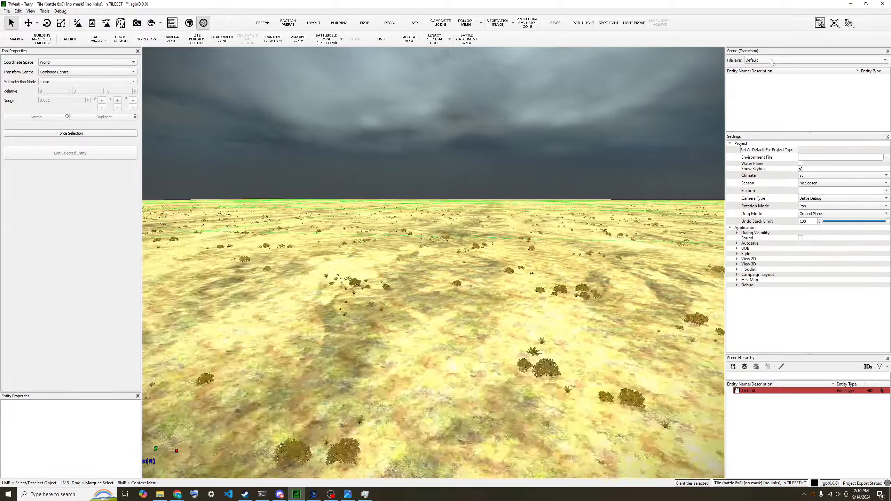
key(a)
key(w)
Raise the camera above the terrain and rotate it to examine the tile's far edges, corner and sky.
scroll(467, 309, down, 5)
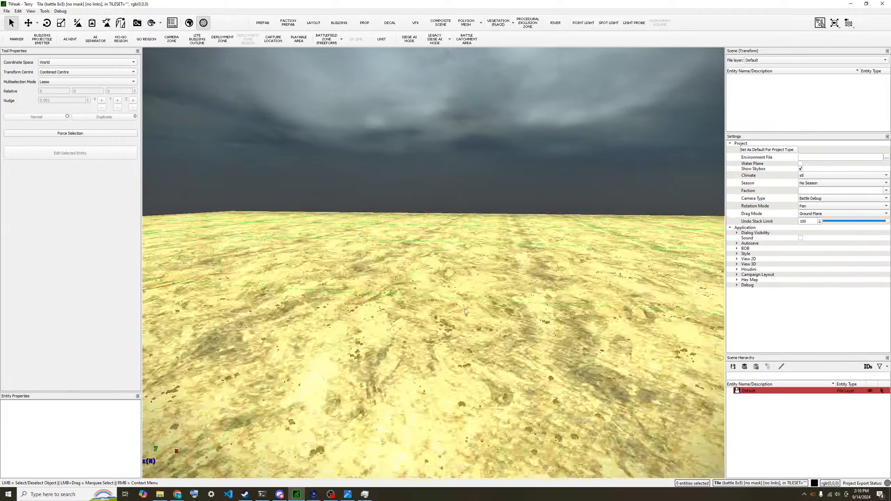
scroll(466, 309, down, 3)
key(q)
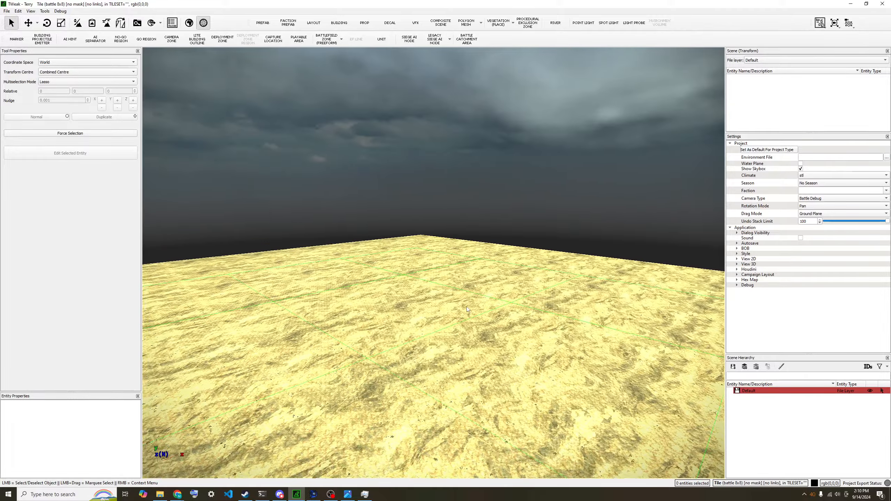
key(e)
key(q)
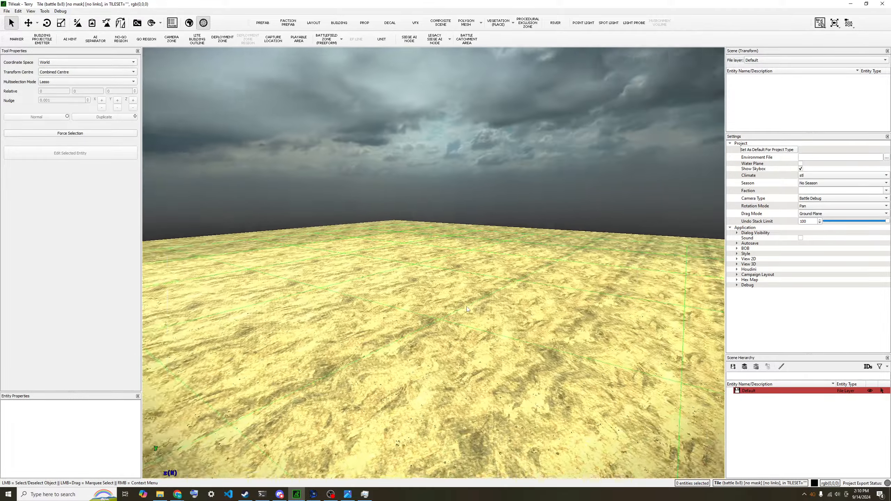
key(e)
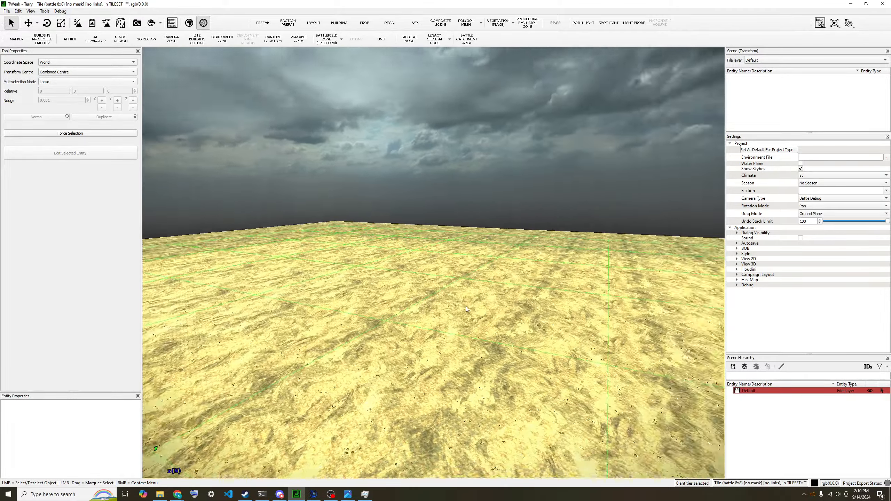
key(q)
key(e)
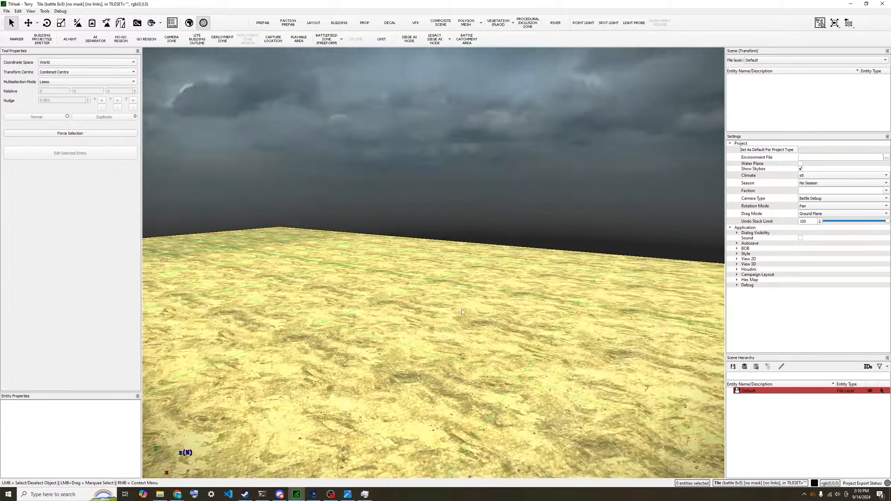
key(e)
scroll(460, 311, up, 5)
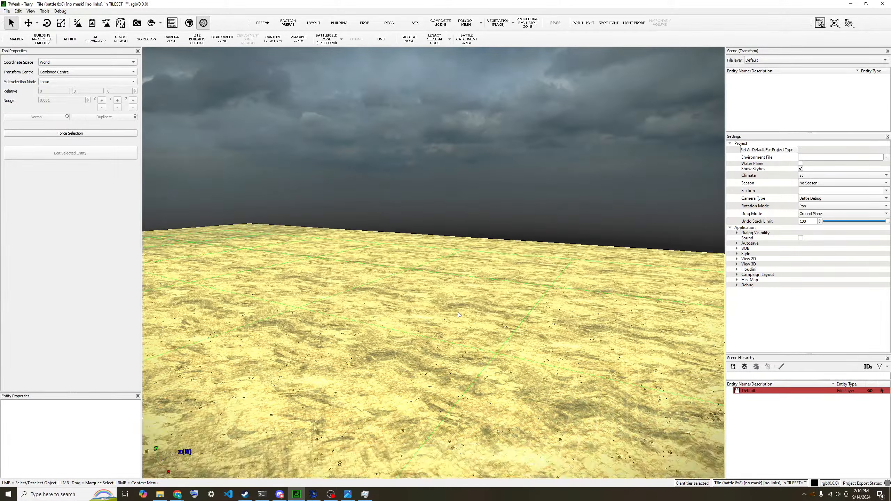
key(q)
scroll(457, 313, down, 6)
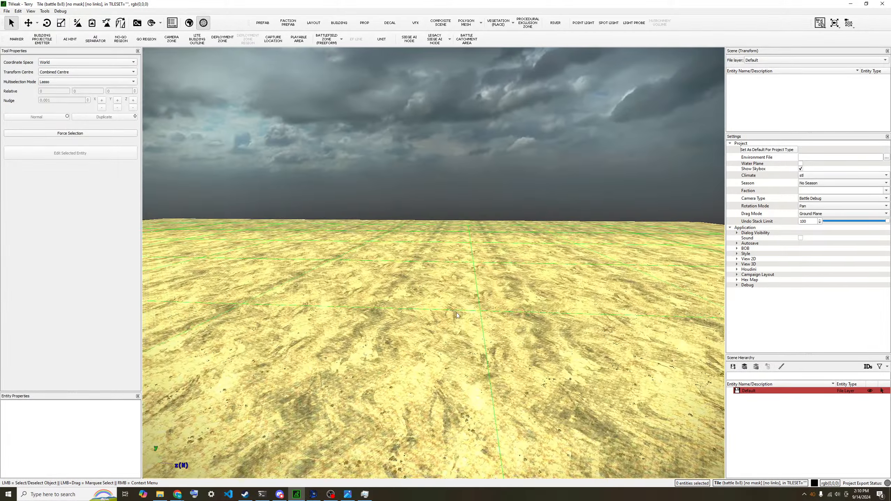
key(w)
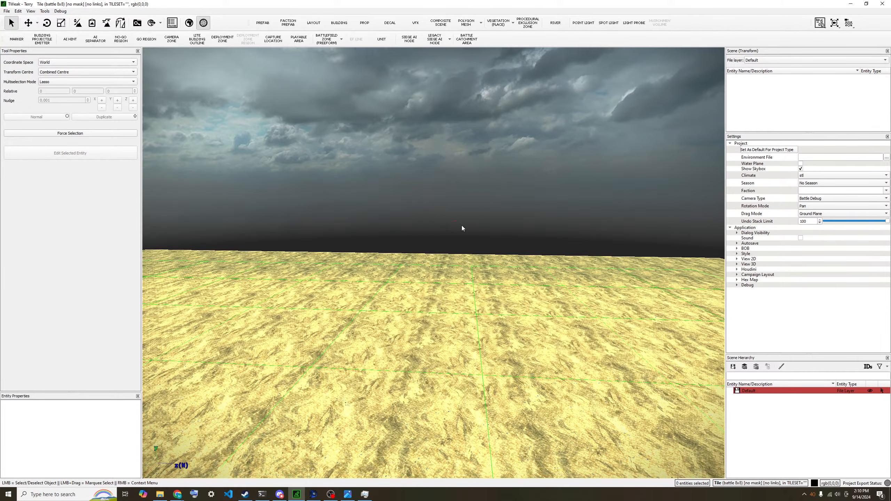
Tilt the camera down and vary its height to examine the green grid lines and vegetation around one intersection.
middle_drag(472, 265, 383, 311)
key(w)
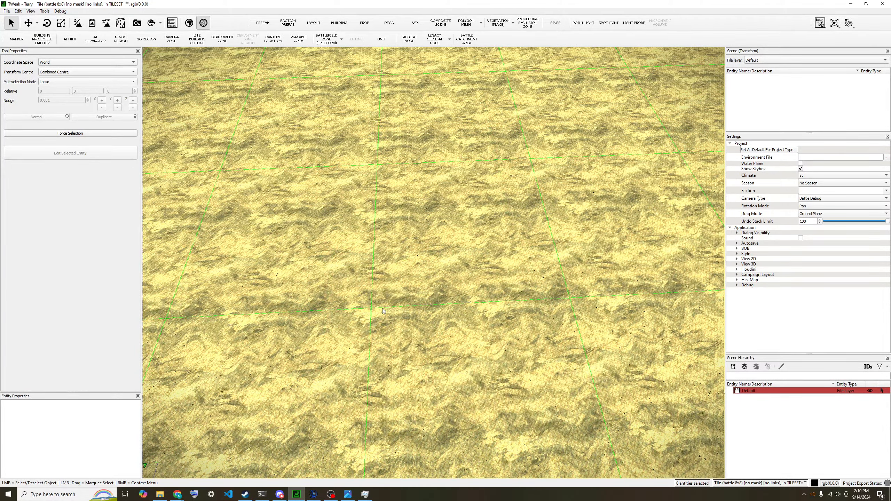
scroll(382, 308, up, 5)
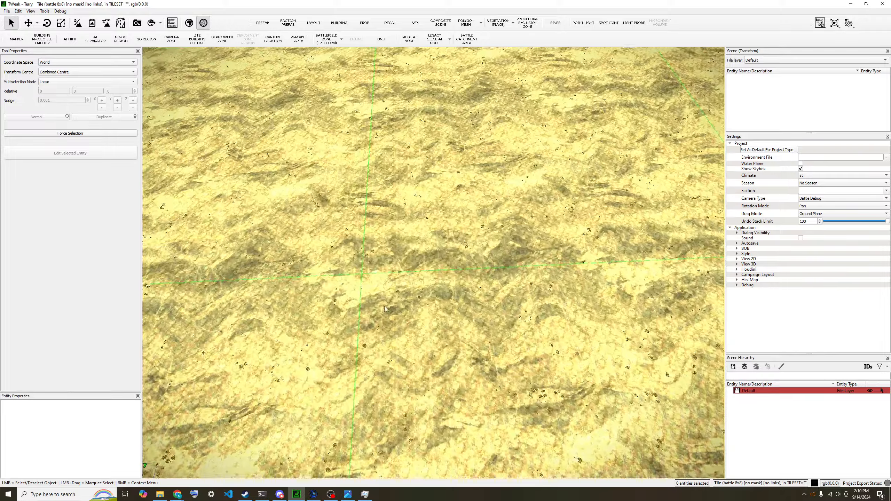
scroll(400, 300, up, 5)
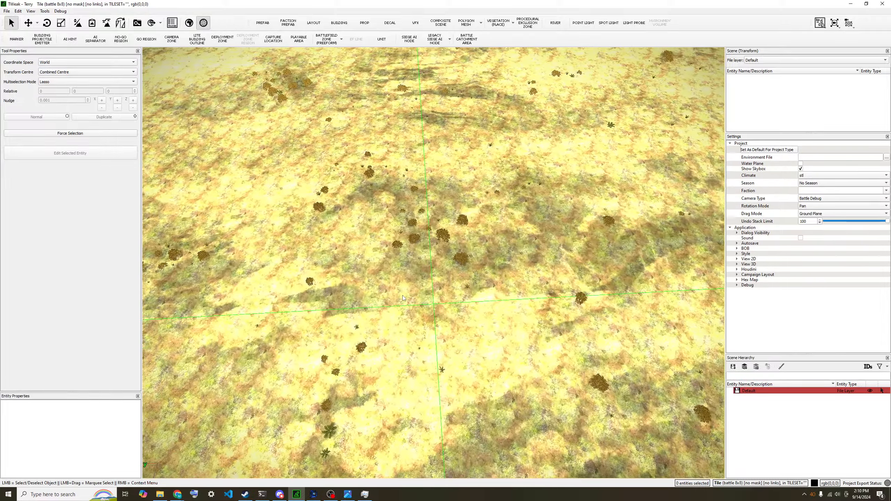
key(w)
key(d)
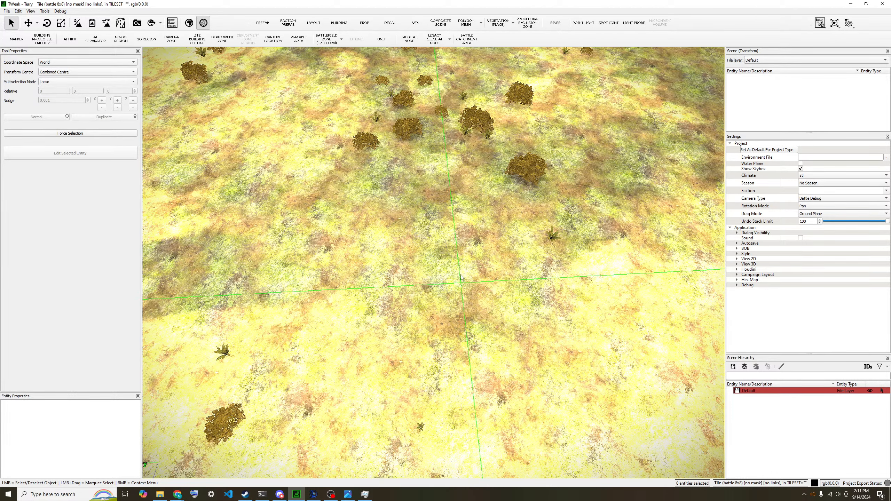
key(w)
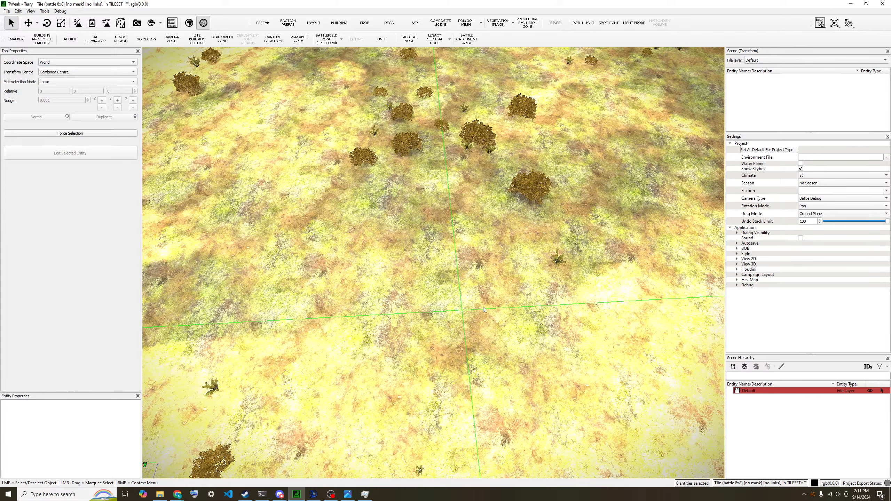
key(s)
scroll(463, 311, down, 3)
scroll(456, 318, up, 1)
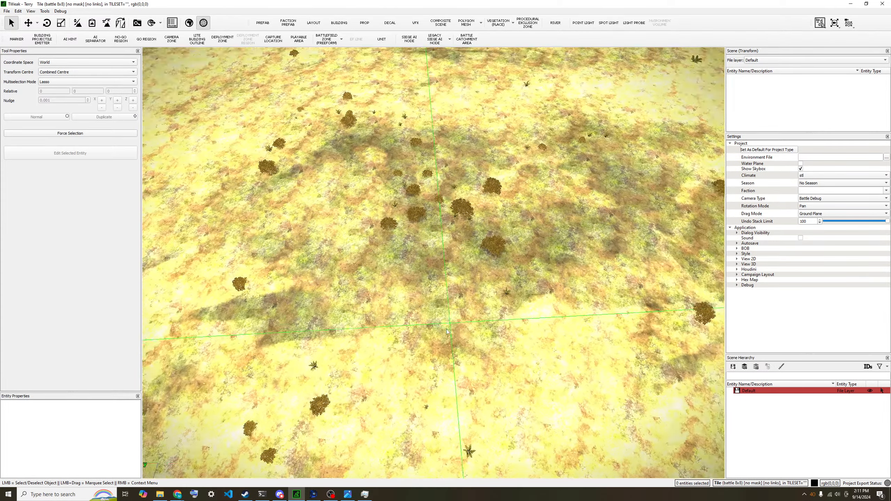
key(g)
scroll(463, 322, down, 3)
key(s)
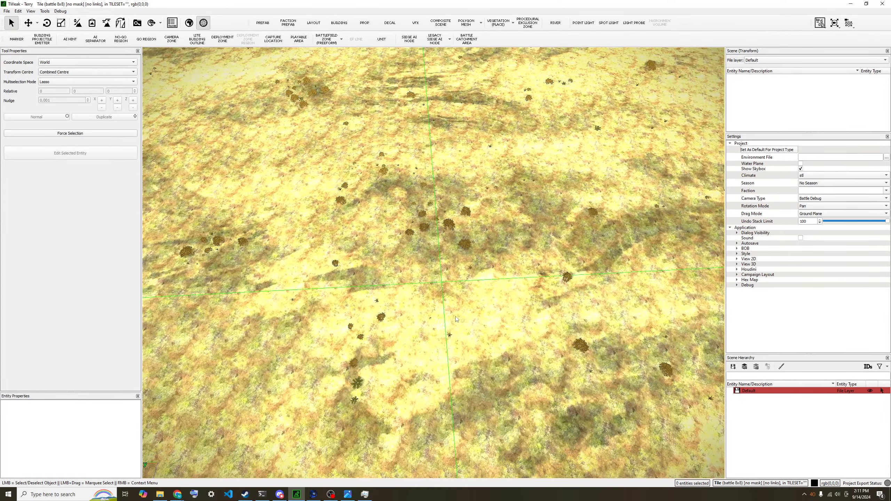
key(w)
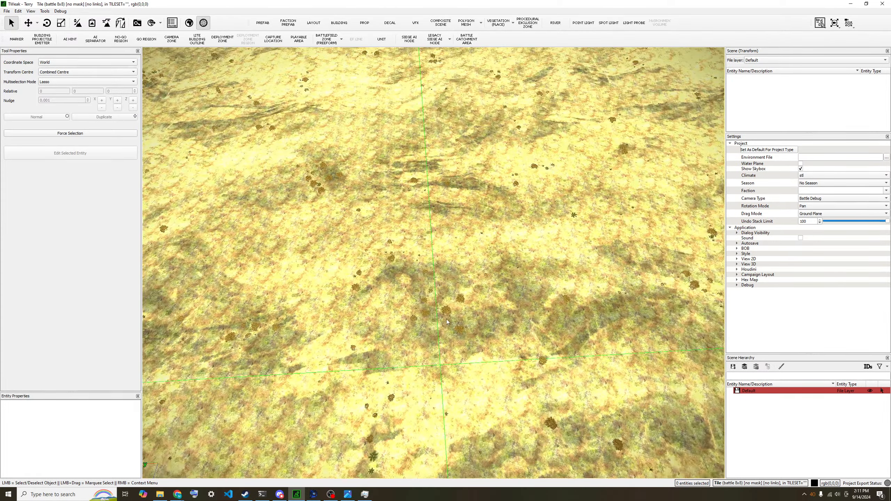
key(w)
key(s)
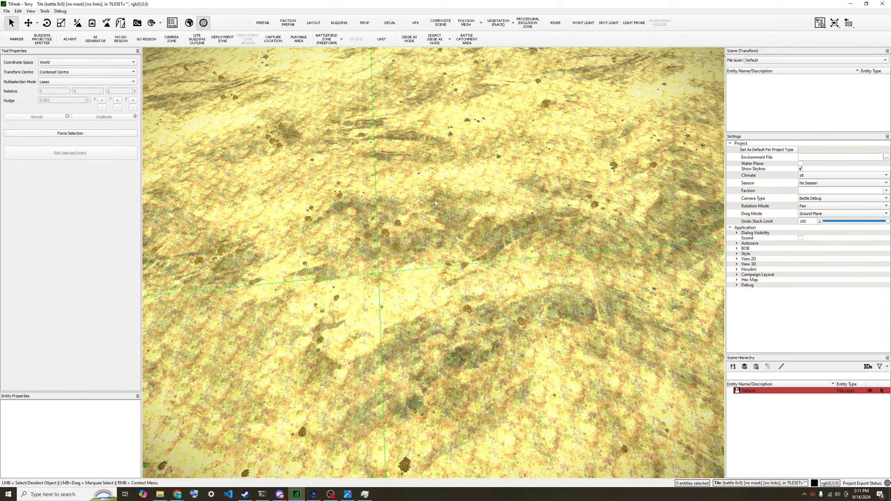
Swing the camera around the terrain at different angles to examine the grid squares and the tile's outer border.
middle_drag(435, 201, 405, 179)
middle_drag(499, 233, 408, 167)
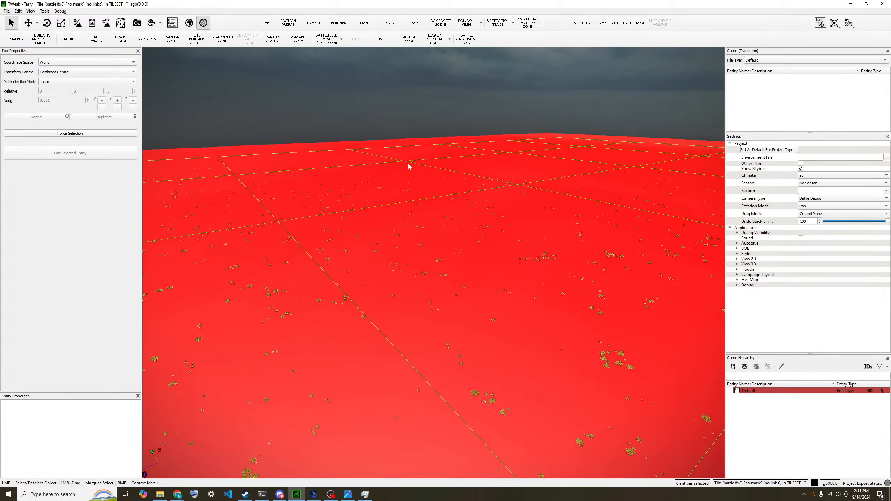
middle_drag(485, 214, 676, 243)
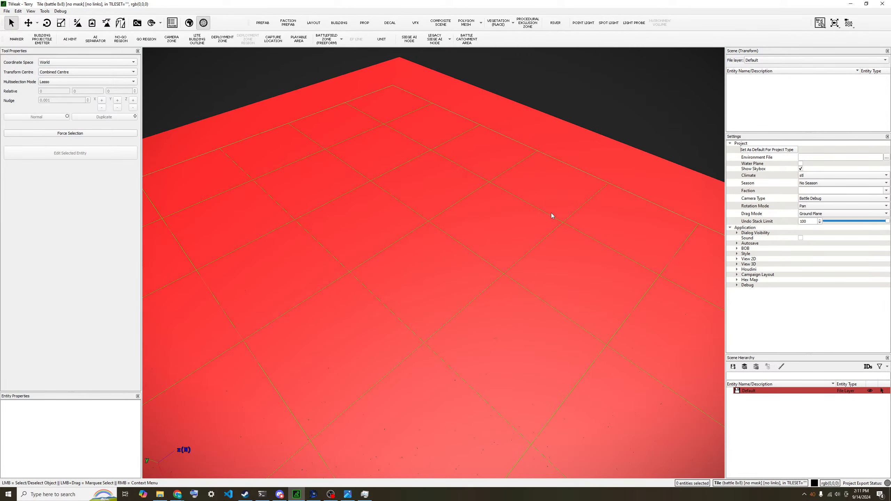
middle_drag(551, 215, 635, 226)
right_drag(526, 241, 378, 284)
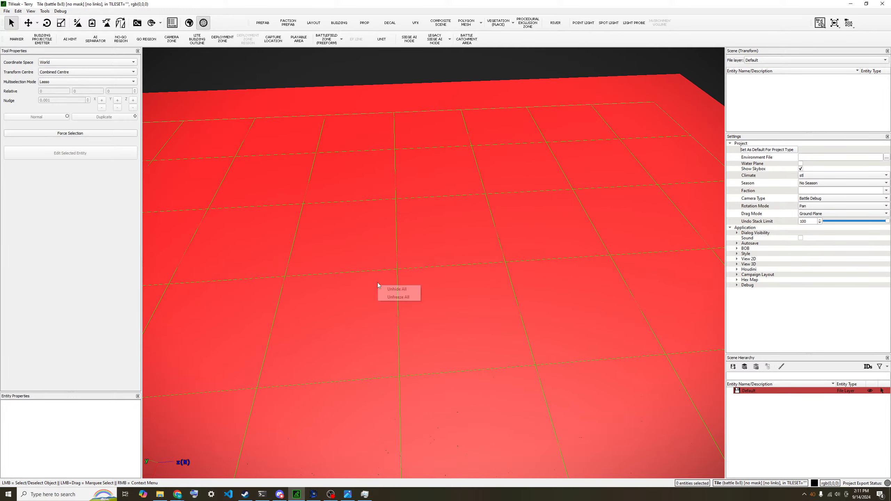
middle_drag(420, 236, 369, 273)
middle_drag(386, 235, 345, 218)
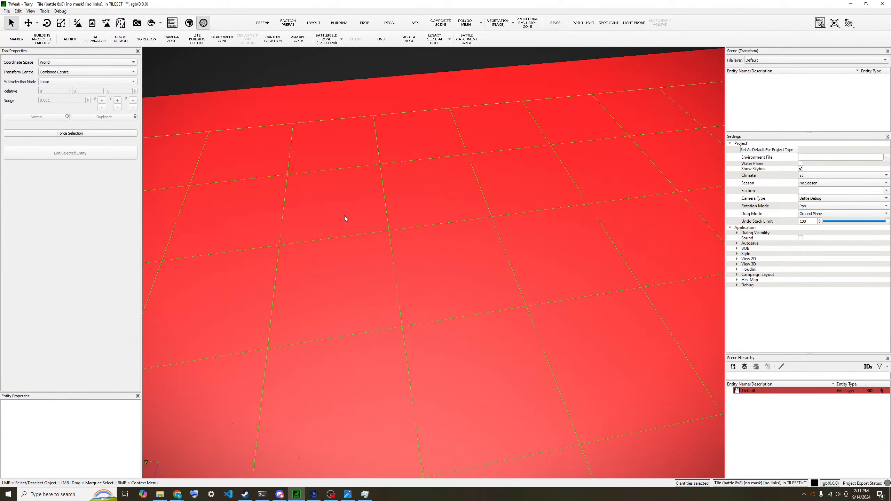
key(d)
key(s)
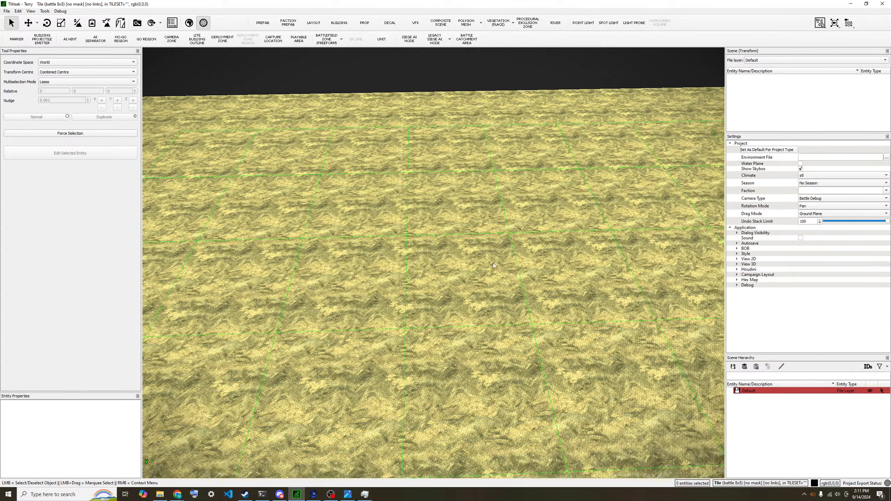
Activate Paint Terrain and choose the base layer of the Height map for painting.
scroll(495, 262, up, 3)
scroll(496, 263, up, 3)
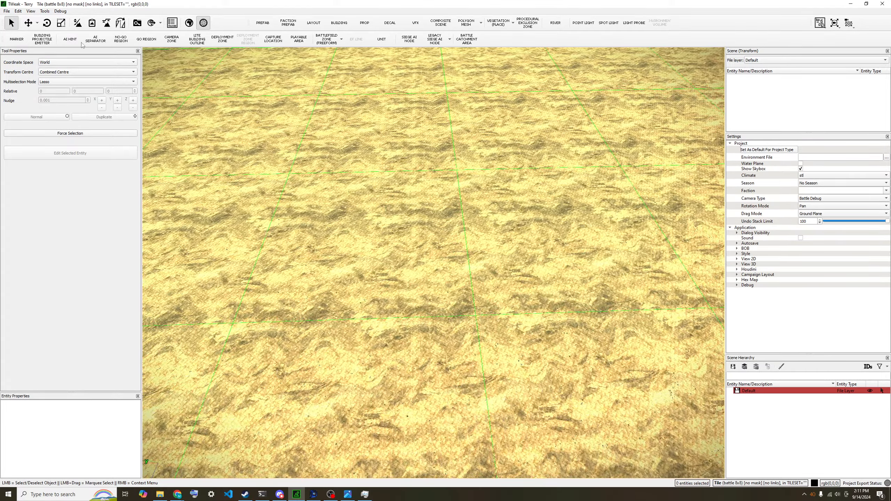
click(78, 24)
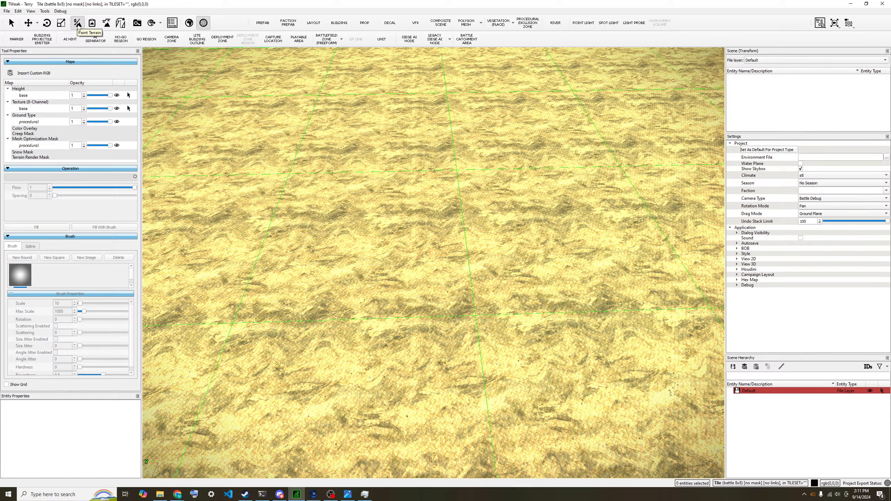
click(28, 98)
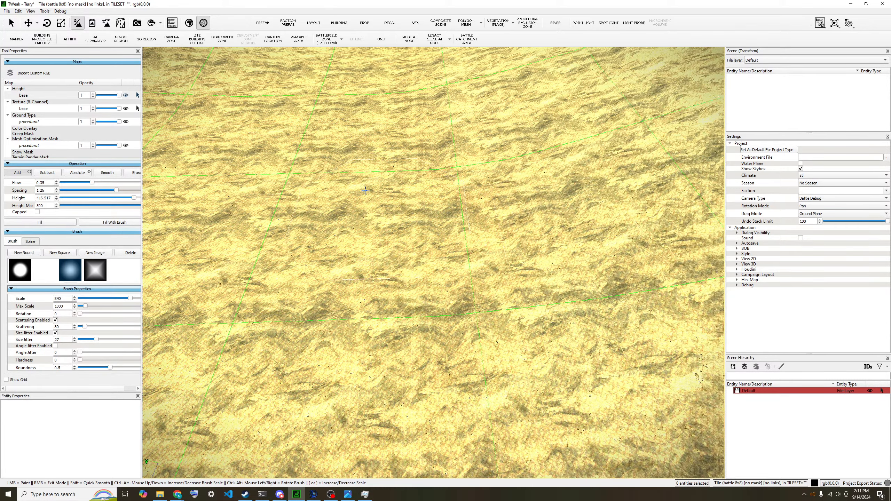
Undo the first height strokes, then try the scattered Add brush at scale 280 on the terrain and undo it.
scroll(428, 193, down, 5)
key(ctrl+z)
key(ctrl+z)
key(ctrl+z)
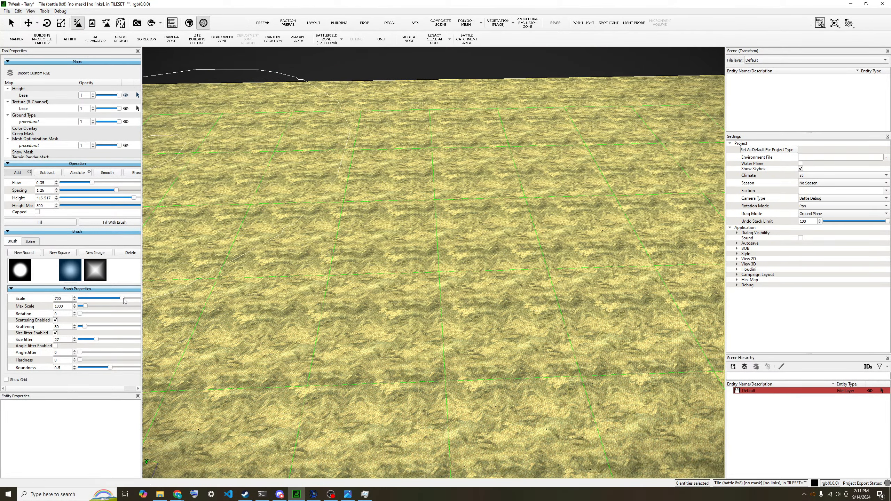
mouse_move(351, 247)
mouse_down()
mouse_move(526, 259)
mouse_move(457, 238)
mouse_up()
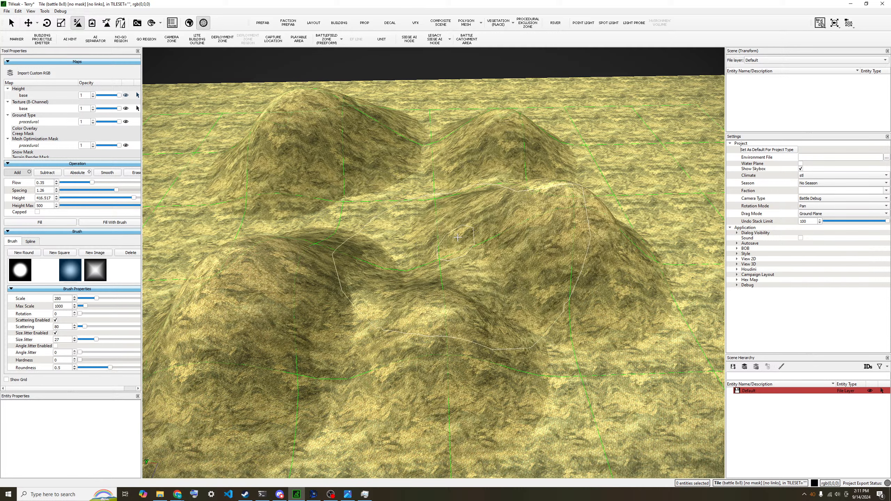
key(ctrl+z)
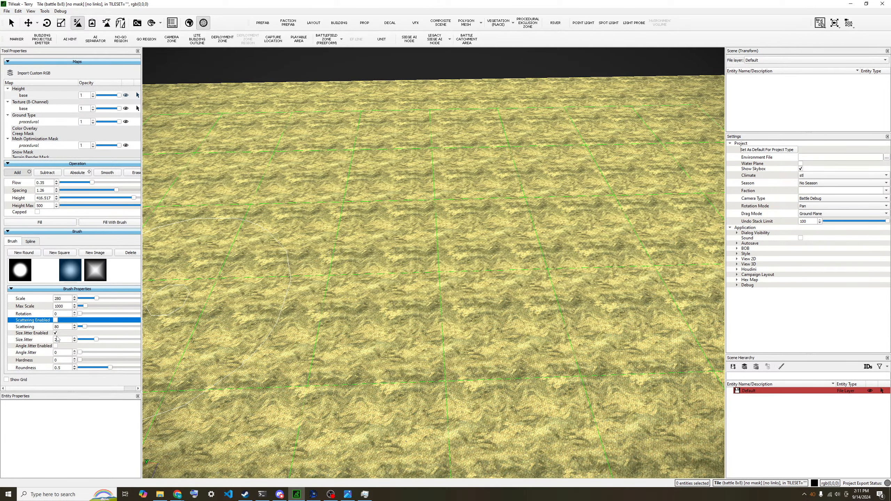
Try raising terrain with the Add height brush with scattering disabled, then undo the strokes.
mouse_move(309, 283)
mouse_down()
mouse_move(438, 253)
mouse_move(398, 184)
mouse_move(420, 238)
mouse_up()
scroll(407, 210, down, 3)
key(ctrl+z)
key(ctrl+z)
key(ctrl+z)
key(ctrl+z)
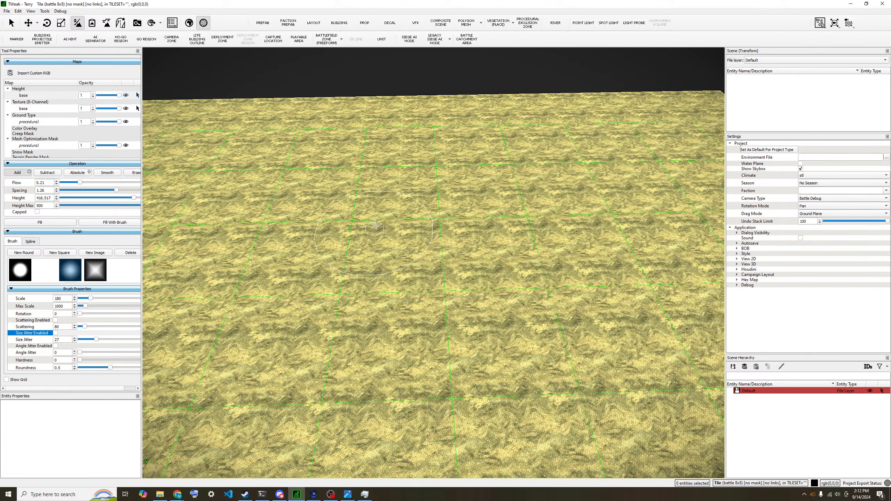
Raise a group of connected mounds mid-tile with the Add brush at scale 180 and flow 0.21, without scattering or size jitter.
mouse_move(376, 226)
mouse_down()
mouse_move(506, 234)
mouse_move(608, 259)
mouse_move(509, 295)
mouse_move(389, 270)
mouse_move(440, 166)
mouse_up()
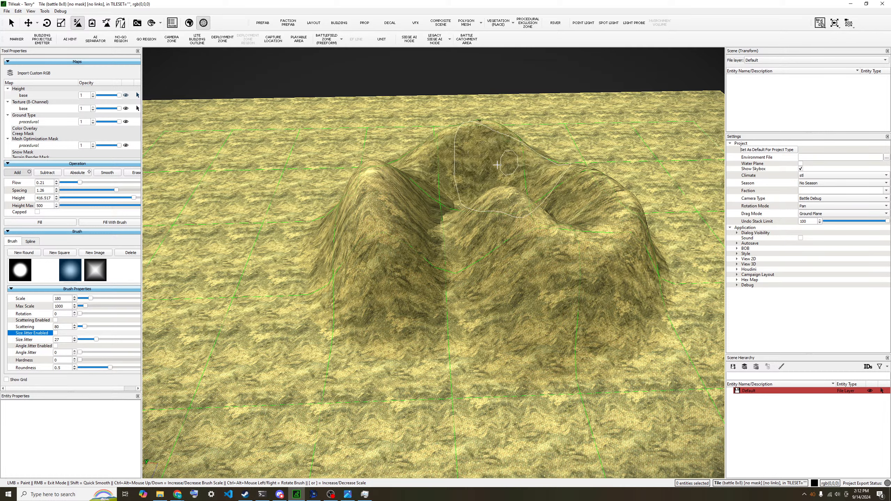
drag(498, 165, 440, 220)
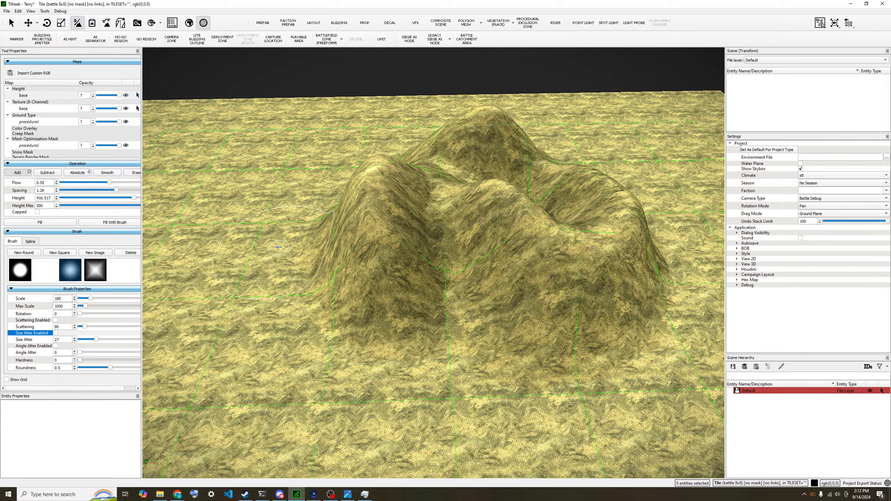
Undo the strokes that raised the group of connected mounds mid-tile.
key(ctrl+z)
key(ctrl+z)
key(ctrl+z)
key(ctrl+z)
key(ctrl+z)
key(ctrl+z)
key(ctrl+z)
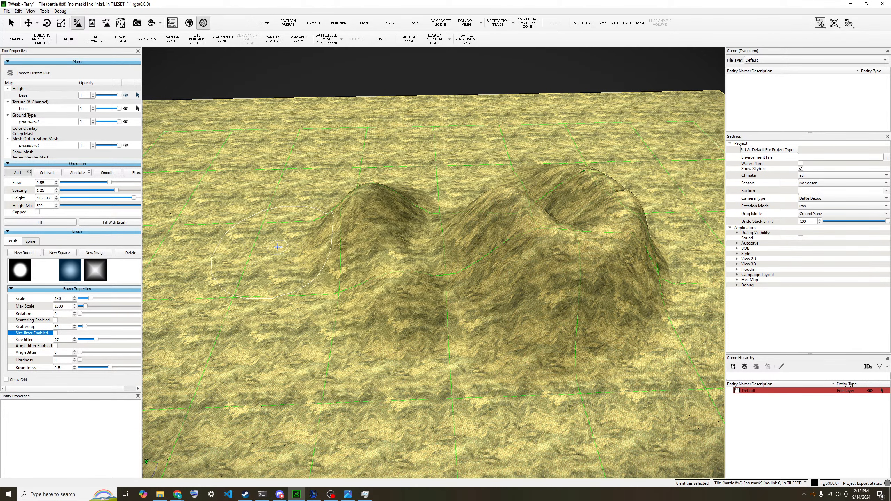
key(ctrl+z)
key(ctrl+z)
key(ctrl+z)
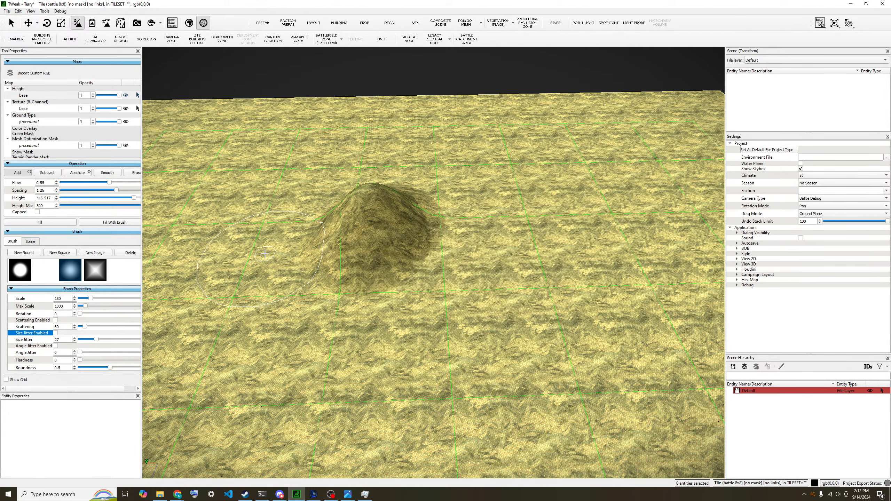
Raise a steep hill with the Add brush at scale 180, plus a low mound beside it at flow 0.12.
click(240, 253)
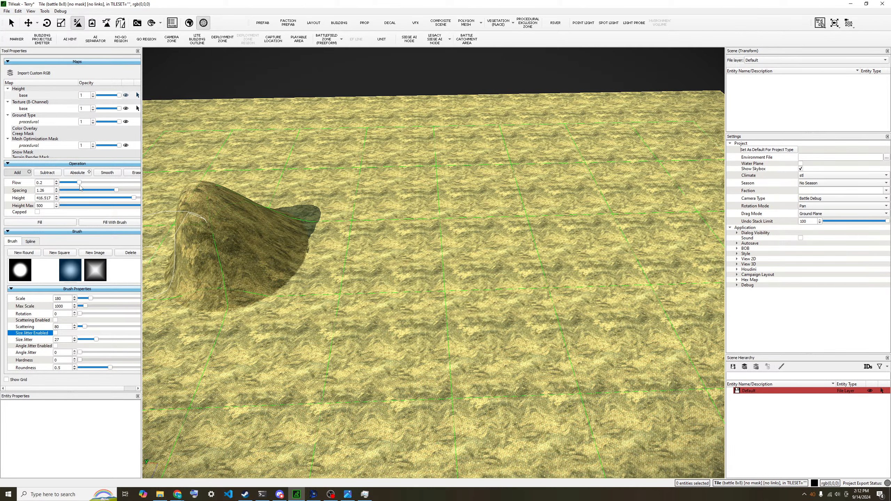
drag(453, 253, 484, 299)
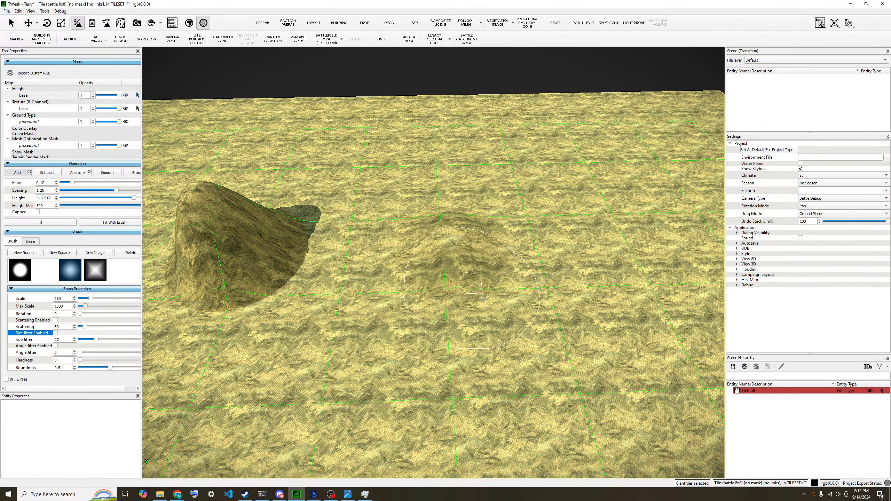
scroll(401, 276, up, 1)
key(a)
scroll(426, 274, up, 2)
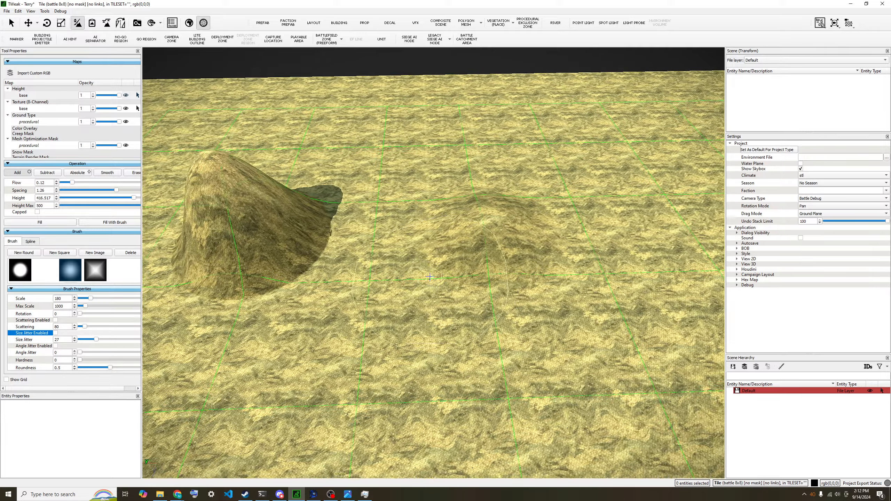
middle_drag(431, 274, 411, 341)
scroll(398, 210, up, 2)
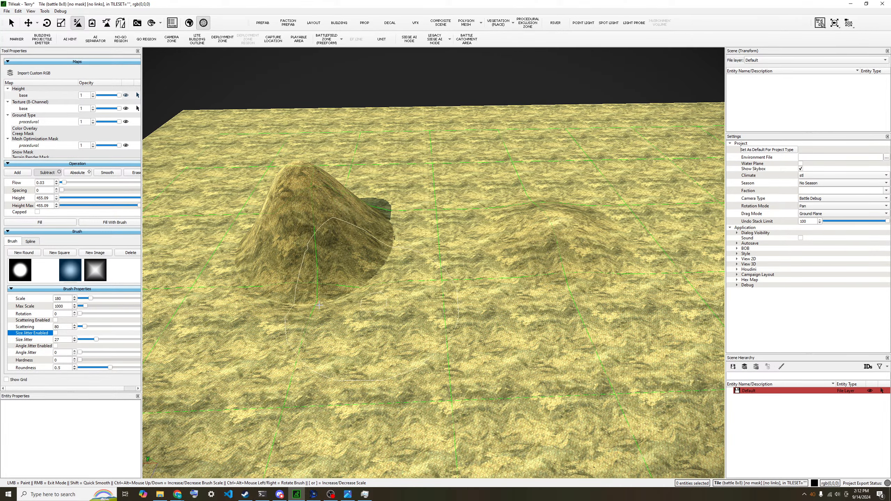
Flatten the steep hill with the Absolute brush at height 0 and flow 0.87.
scroll(307, 283, up, 8)
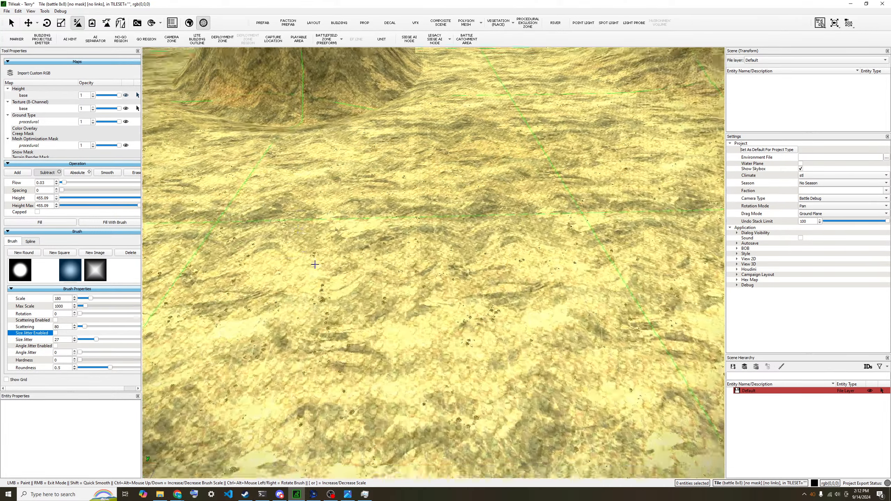
key(shift)
middle_drag(370, 200, 469, 140)
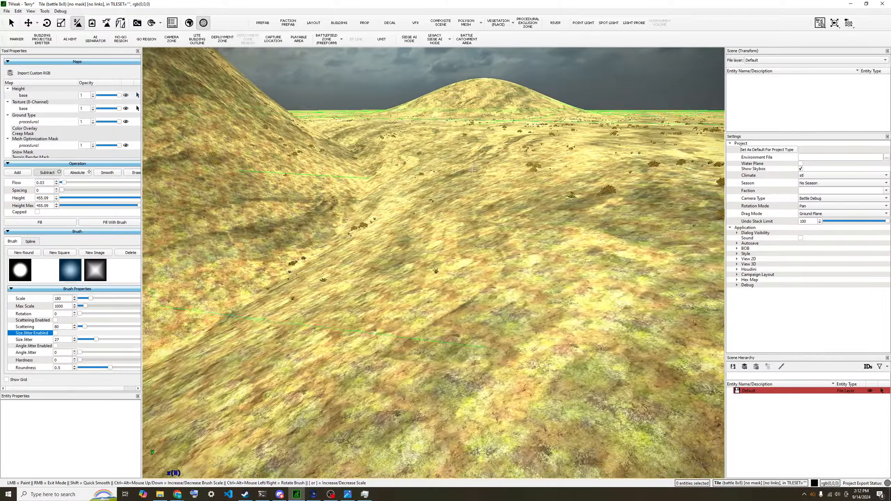
key(shift+d)
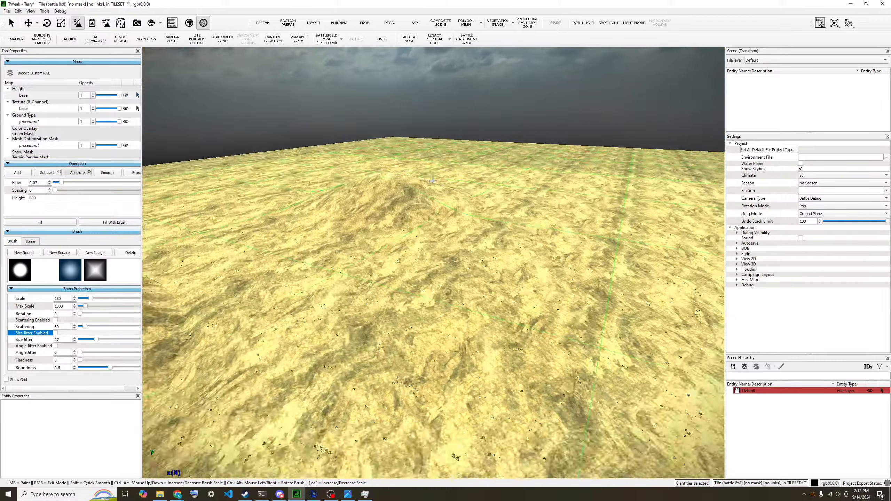
middle_drag(433, 180, 326, 201)
key(s)
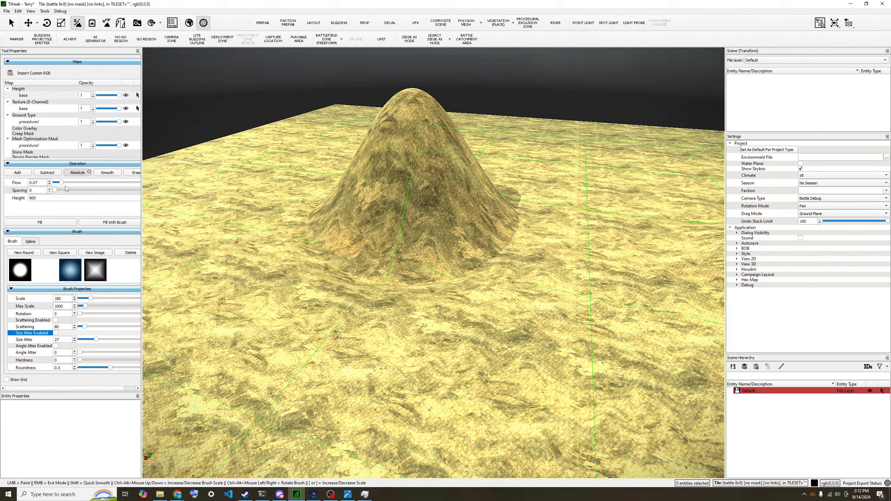
click(9, 199)
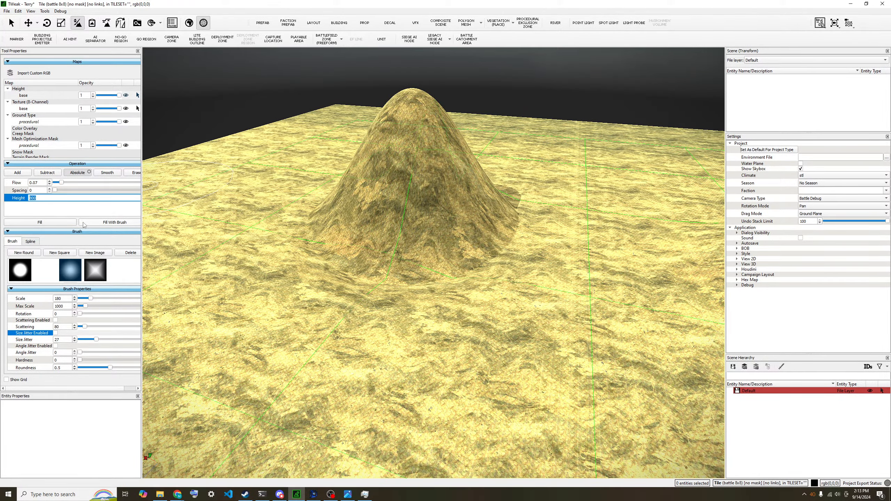
click(83, 206)
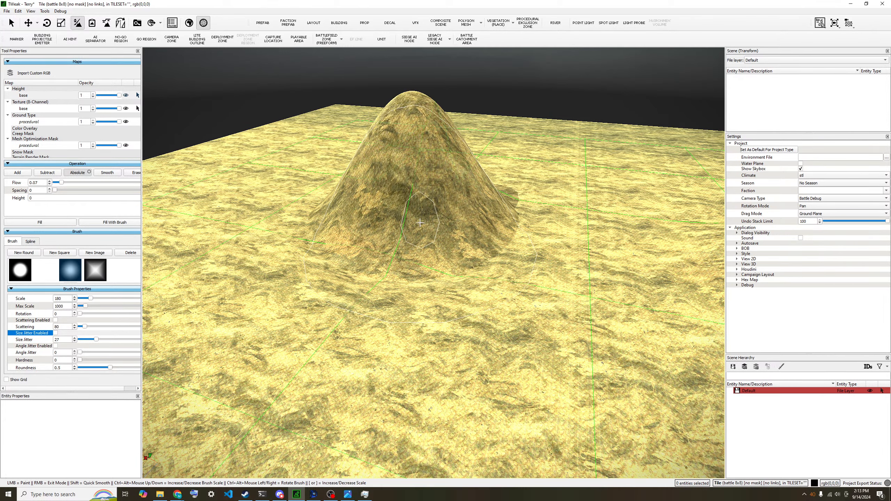
click(111, 222)
drag(61, 182, 92, 183)
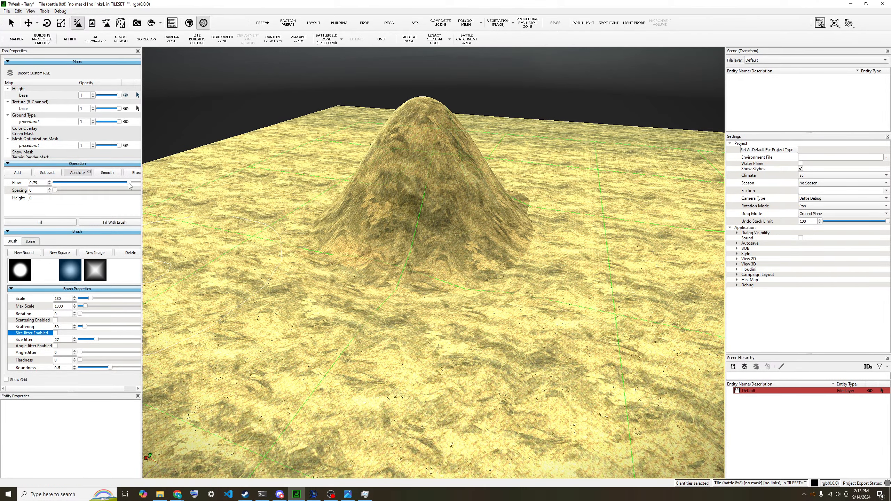
mouse_move(303, 218)
mouse_down()
mouse_move(390, 238)
mouse_move(384, 223)
mouse_up()
Examine the flattened ground up close where the steep hill stood.
scroll(456, 207, up, 8)
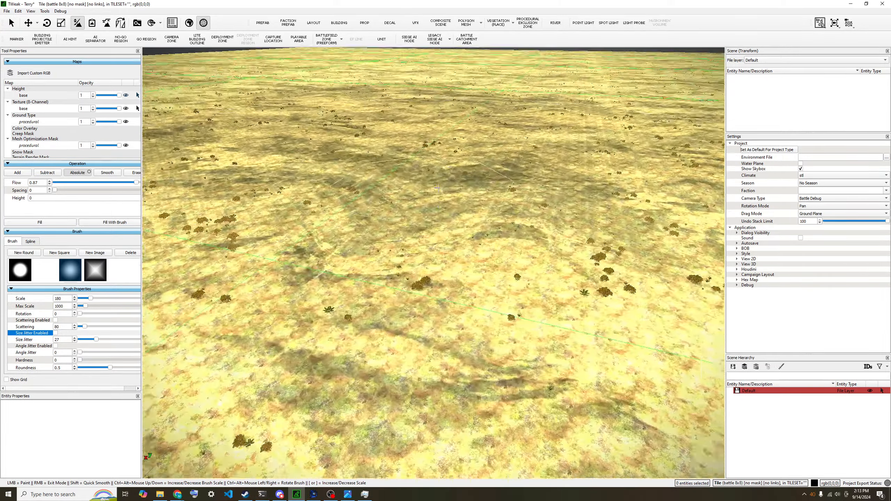
key(w)
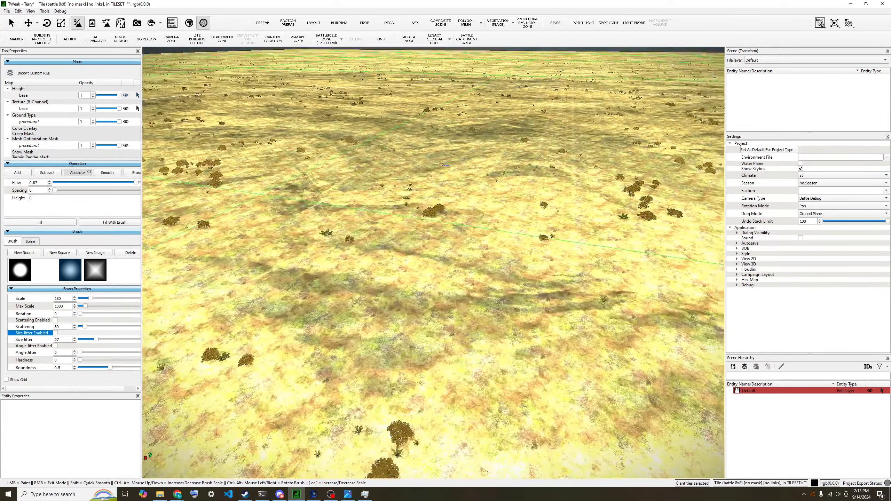
middle_drag(437, 189, 446, 141)
key(a)
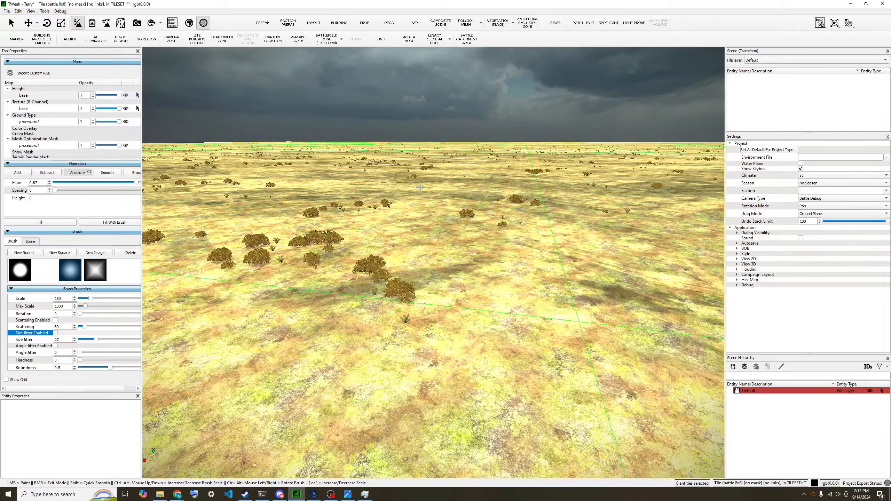
key(w)
key(d)
key(s)
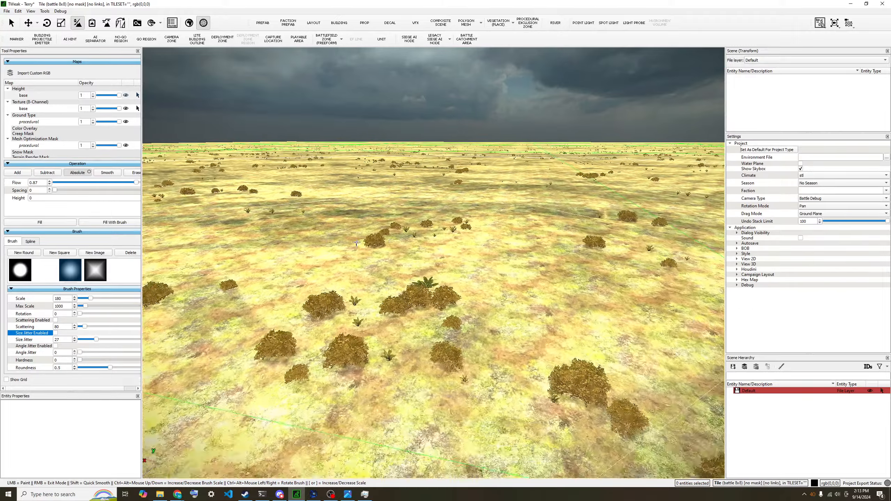
Try Absolute heights of 2 and 10, raising a broad mound at height 10 with brush scale 60.
click(40, 199)
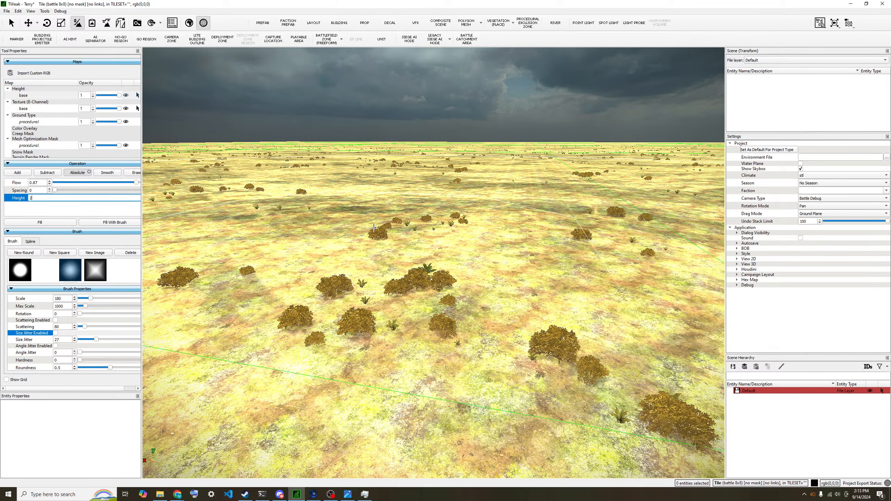
scroll(407, 231, up, 2)
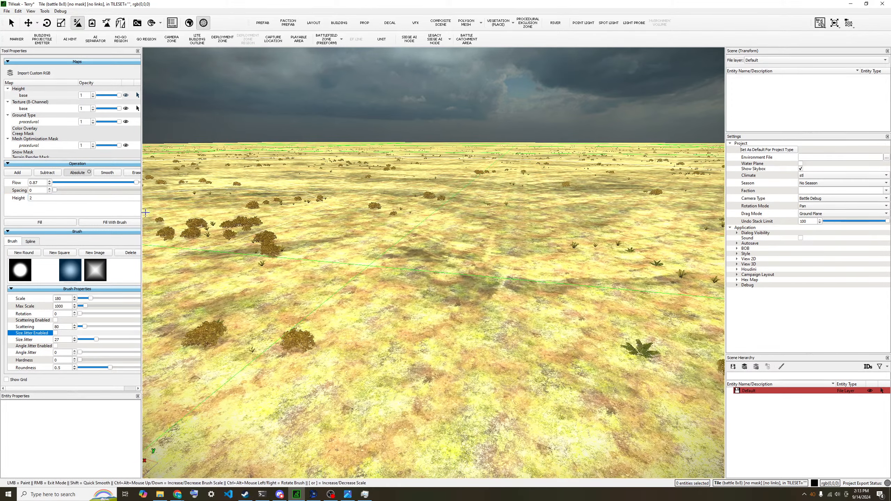
click(39, 198)
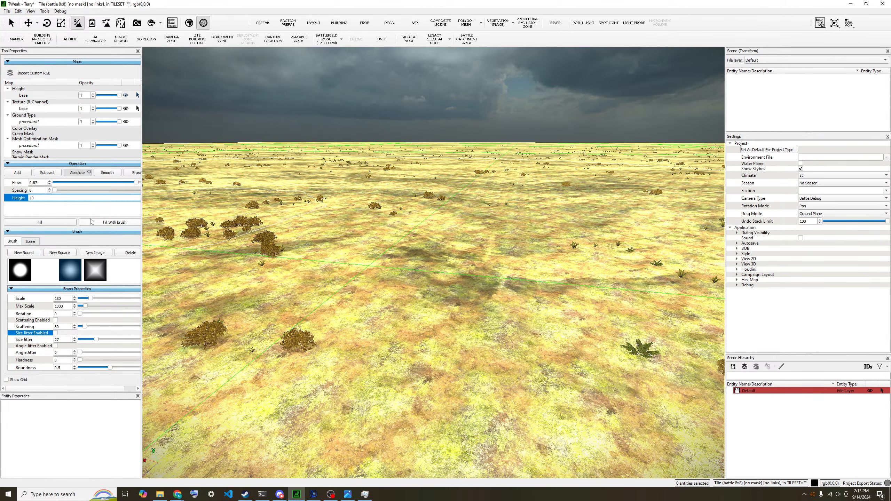
key(Return)
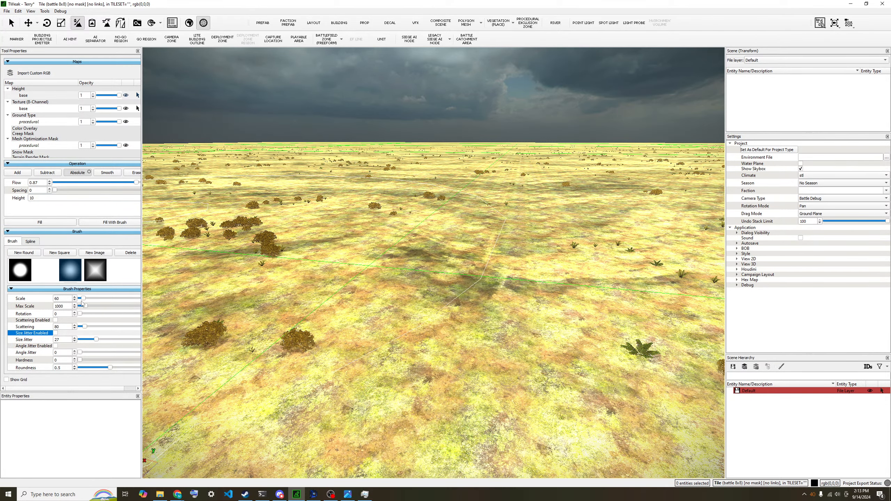
key(s)
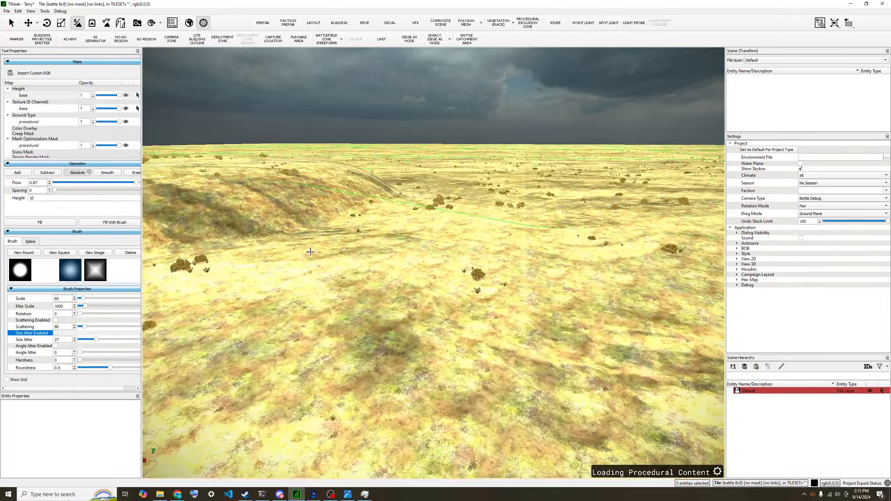
key(q)
middle_drag(268, 244, 288, 246)
key(w)
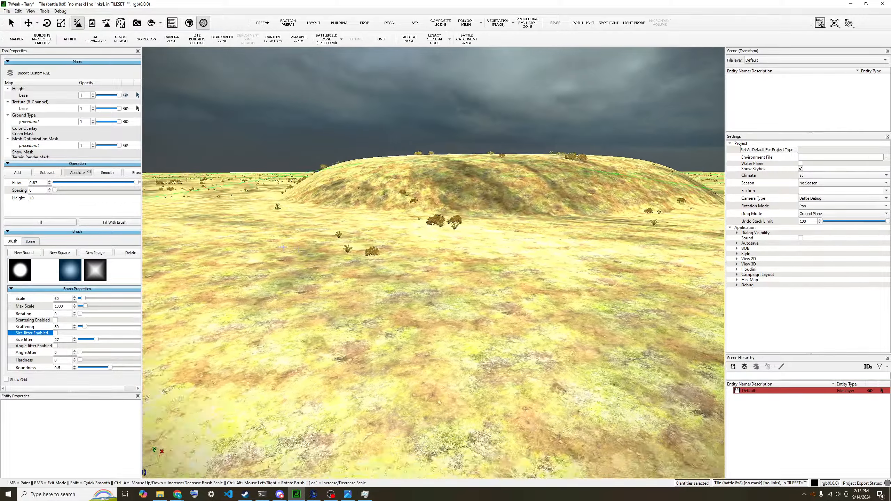
key(d)
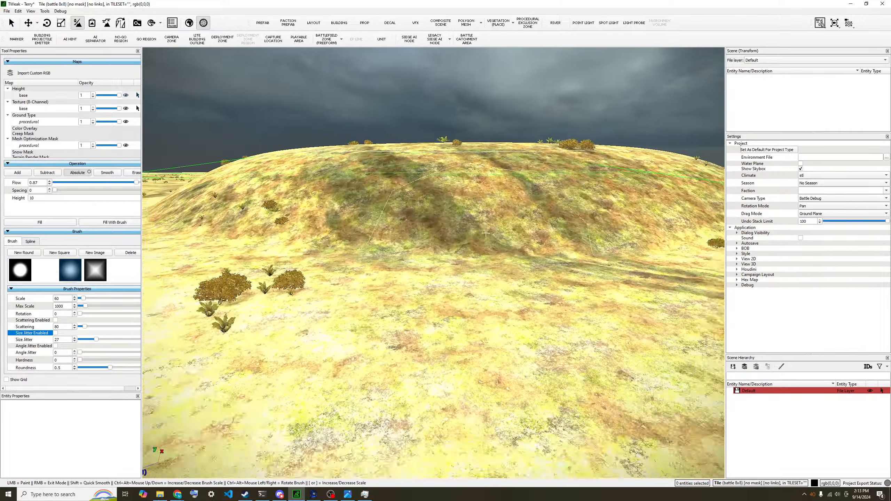
key(s)
Try another Absolute stroke at height 10 on the mound, then undo it and the mound itself.
click(509, 236)
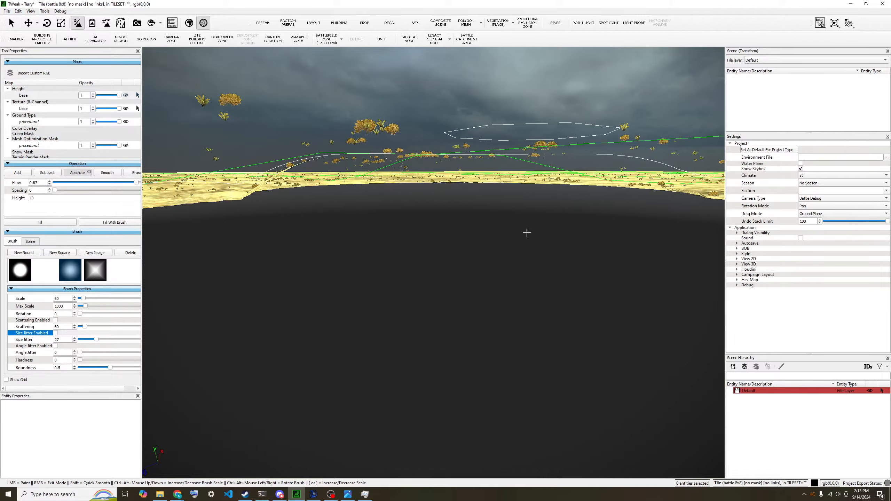
key(s)
key(ctrl+z)
key(s)
middle_drag(520, 238, 425, 276)
key(s)
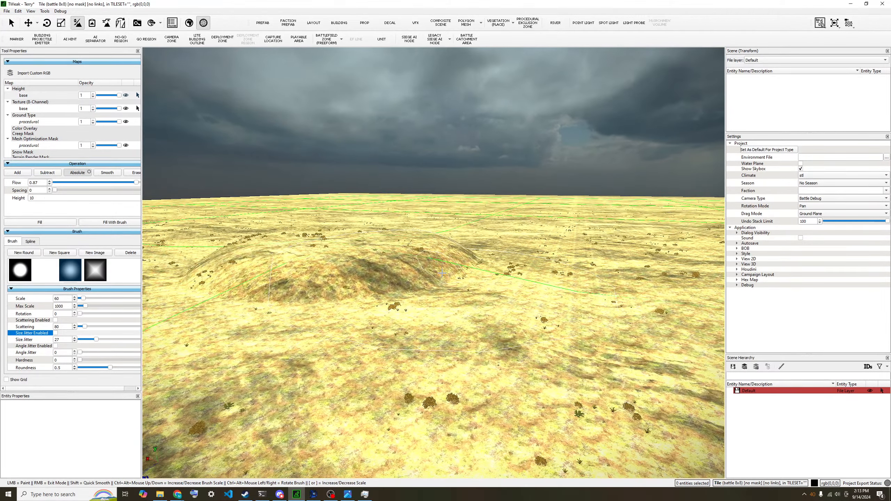
key(ctrl+z)
Set the brush roundness to 0.49.
scroll(301, 275, down, 8)
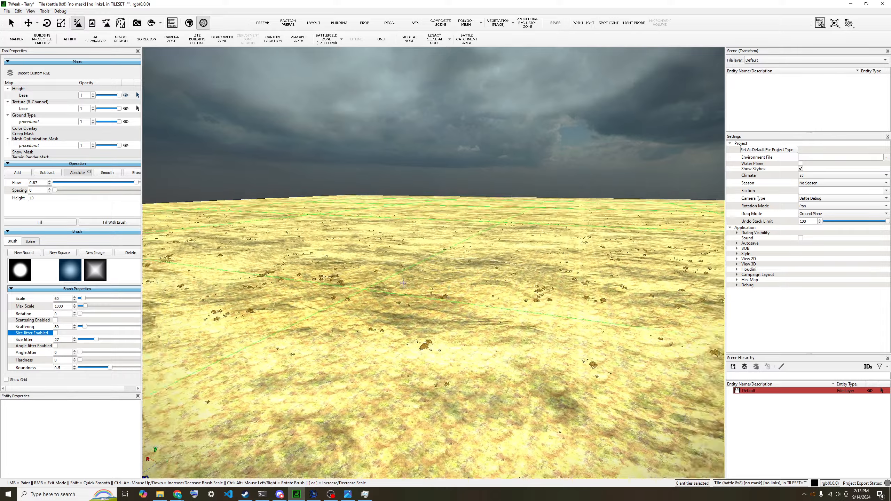
scroll(193, 267, down, 5)
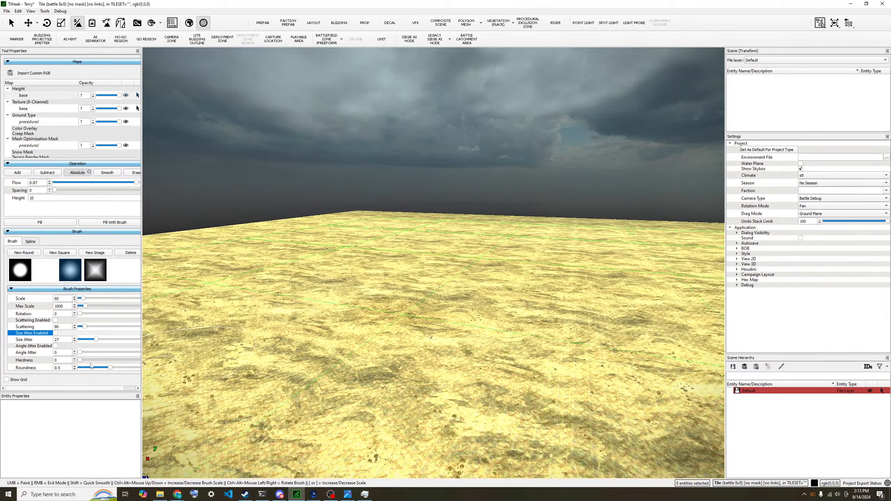
scroll(105, 340, down, 1)
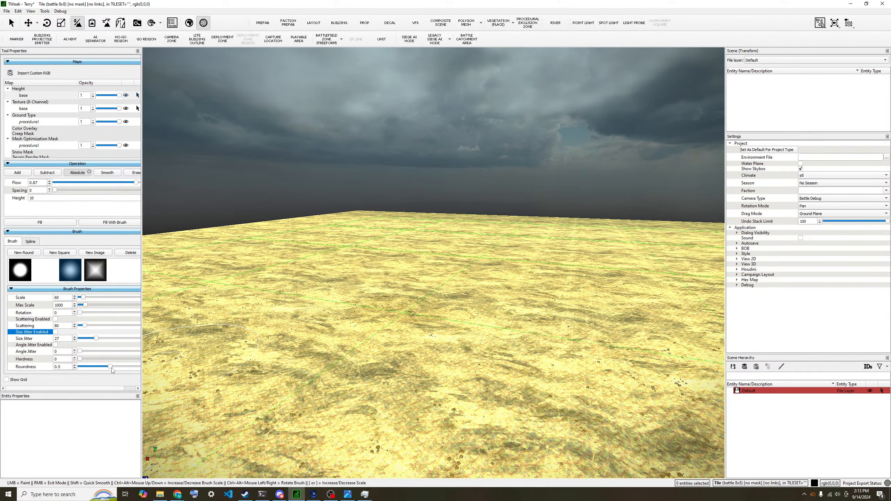
mouse_move(111, 370)
mouse_down()
mouse_move(98, 369)
mouse_move(105, 372)
mouse_up()
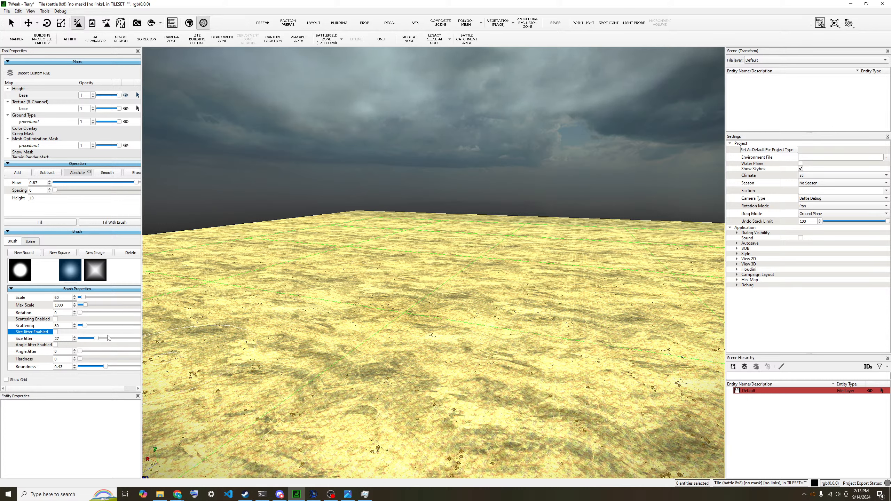
mouse_move(105, 368)
mouse_down()
mouse_move(123, 371)
mouse_move(109, 368)
mouse_up()
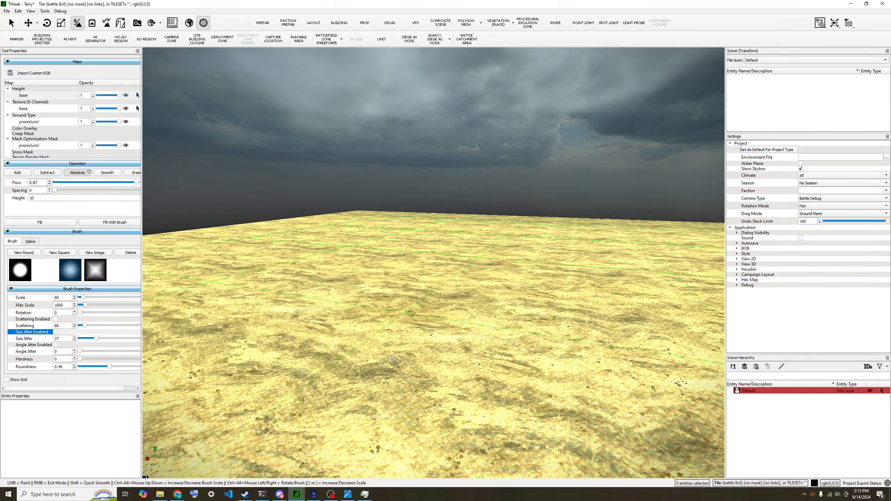
Try the Absolute brush at height 10 with roundness 0.49 on the flat ground, then undo the strokes.
drag(389, 379, 427, 376)
key(a)
key(w)
key(a)
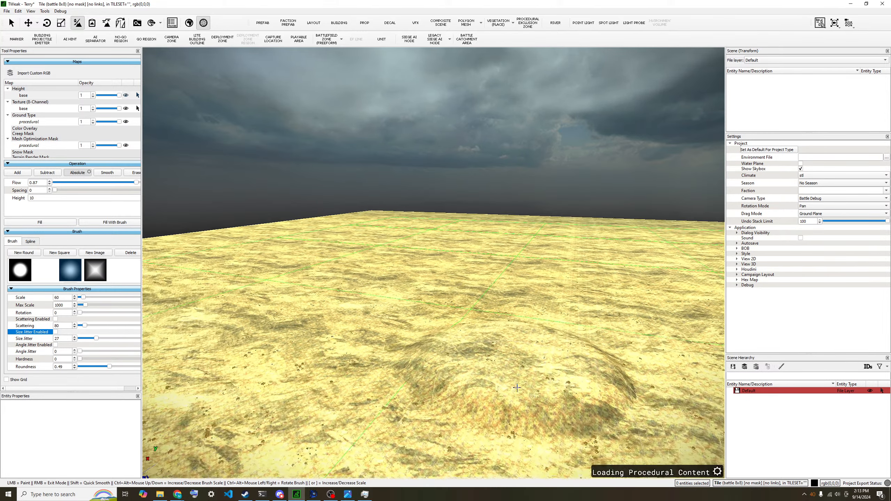
click(477, 389)
key(s)
key(d)
key(ctrl+z)
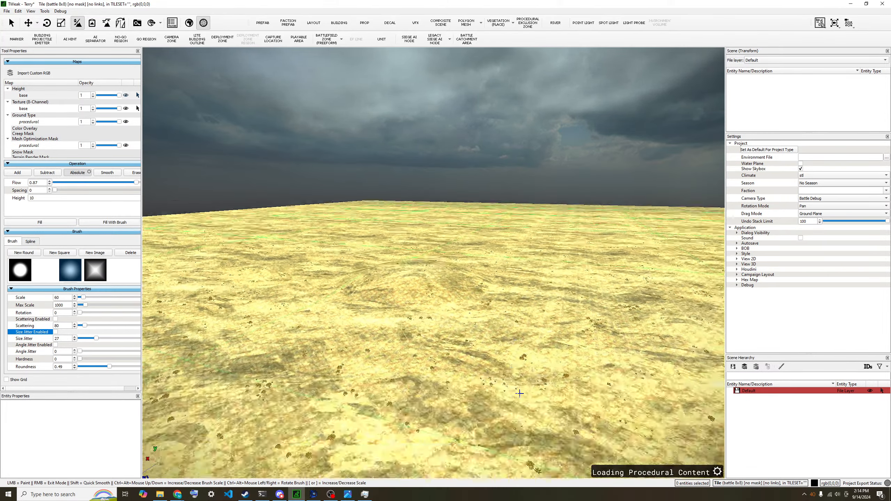
key(s)
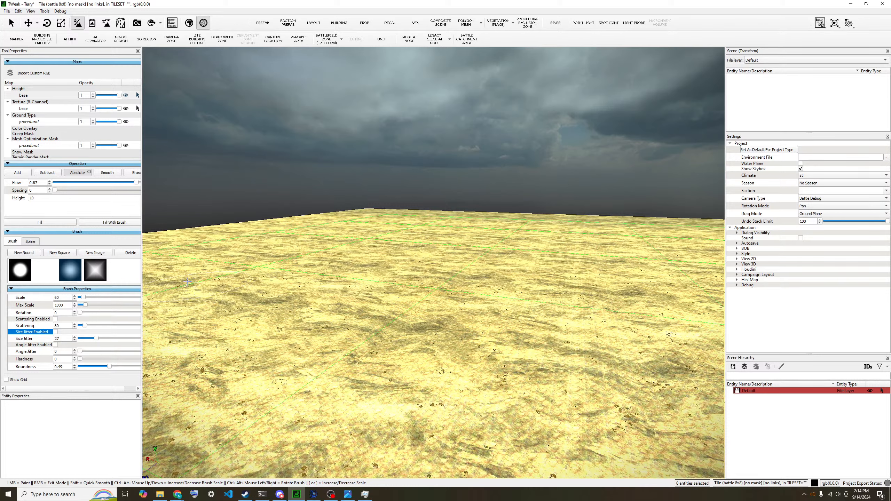
Set the Absolute height to 100 and raise a steep mound on the flat ground, undoing the first trial stroke.
double_click(41, 198)
text(-7)
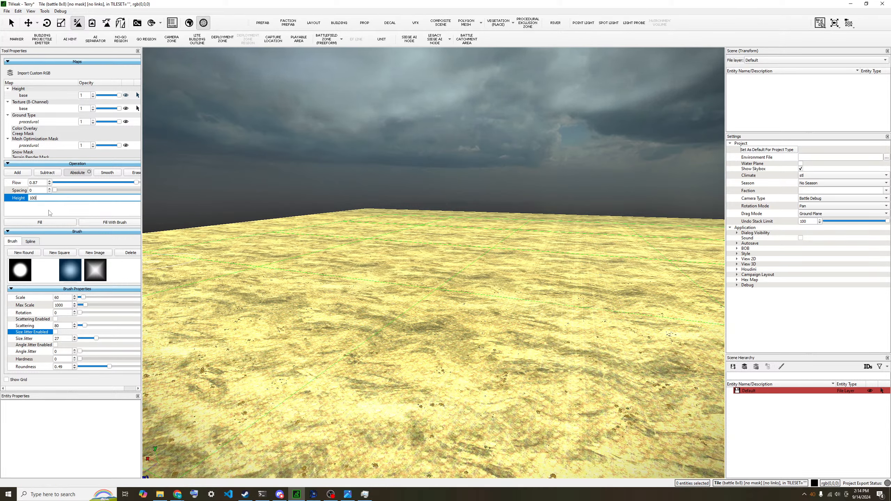
click(410, 340)
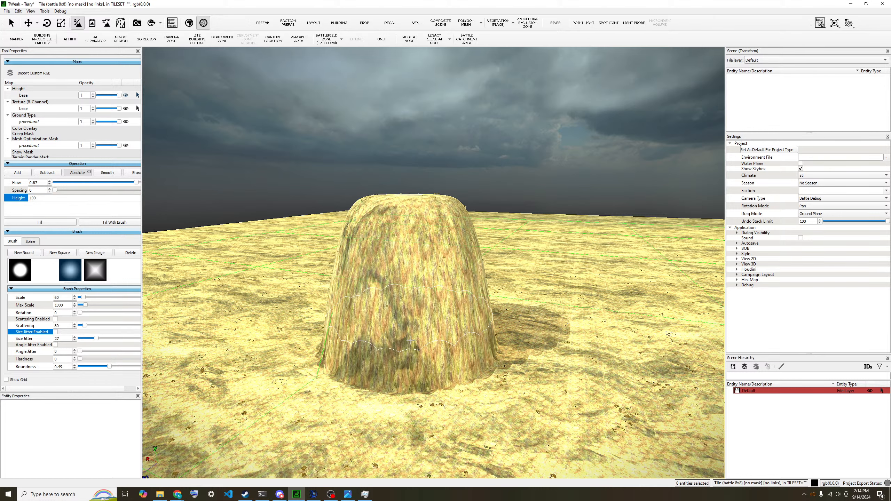
key(ctrl+z)
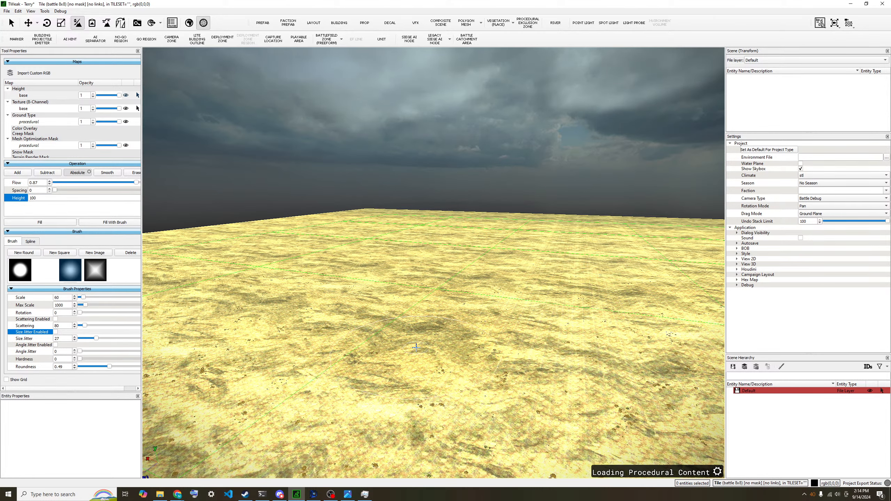
click(413, 352)
key(s)
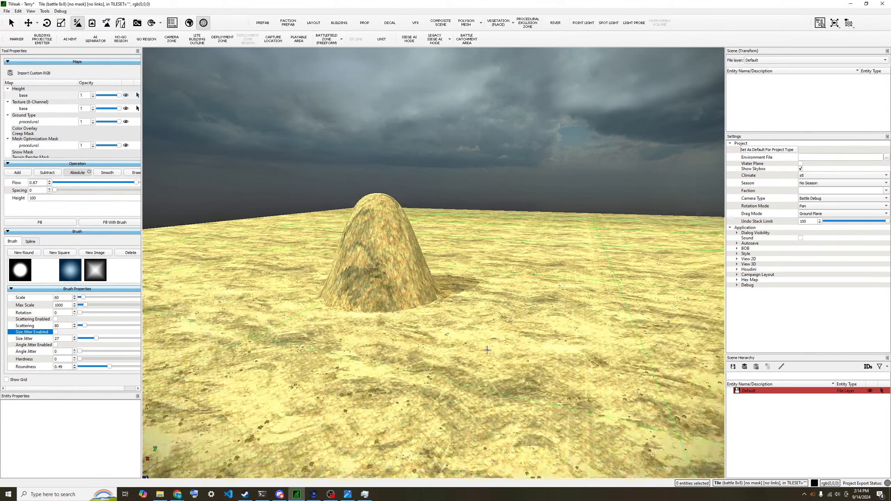
key(w)
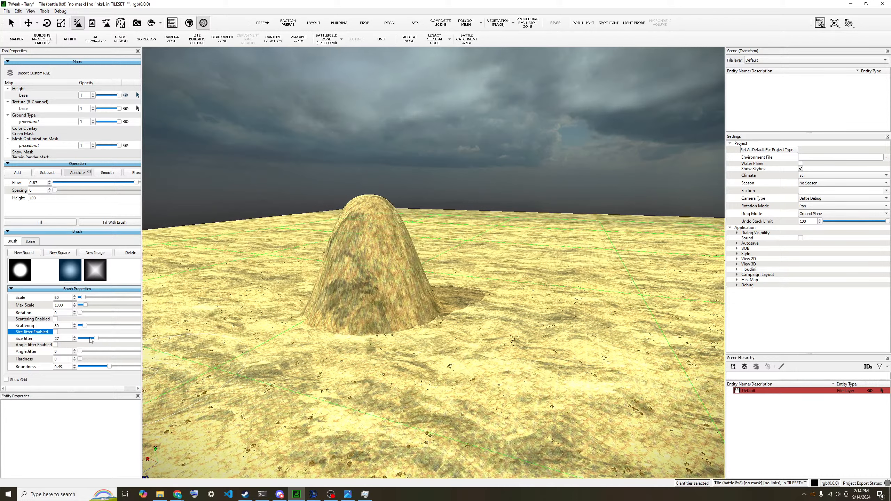
Set the brush roundness to 1 and raise a second mound beside the first at Absolute height 100.
drag(110, 367, 140, 367)
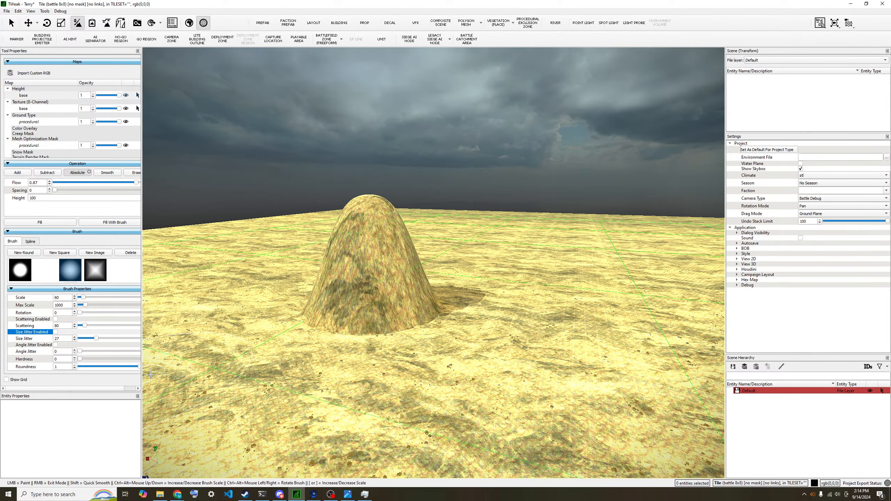
click(581, 332)
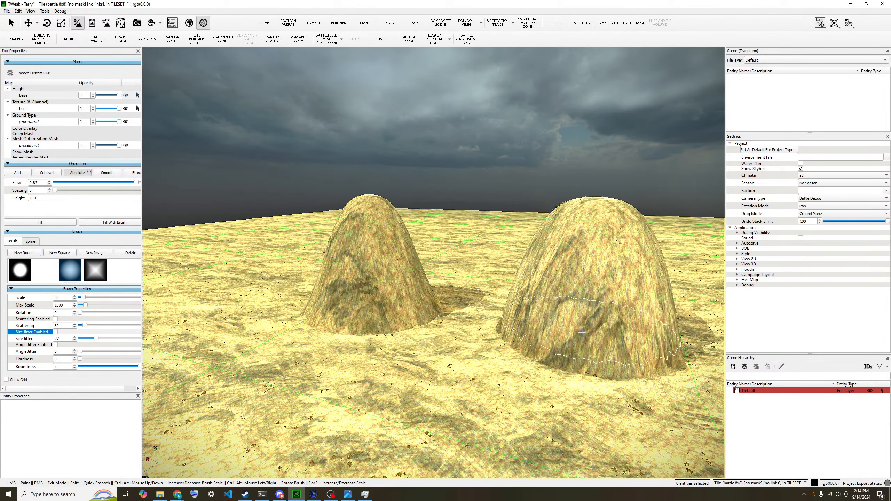
key(w)
key(d)
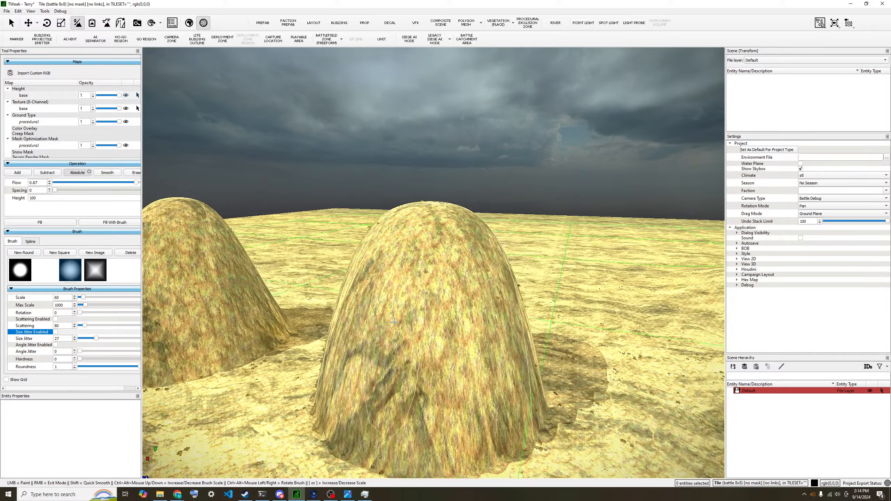
Examine the shapes of the two mounds from above, up close and from across the whole tile.
middle_drag(508, 337, 438, 317)
key(w)
scroll(438, 317, down, 5)
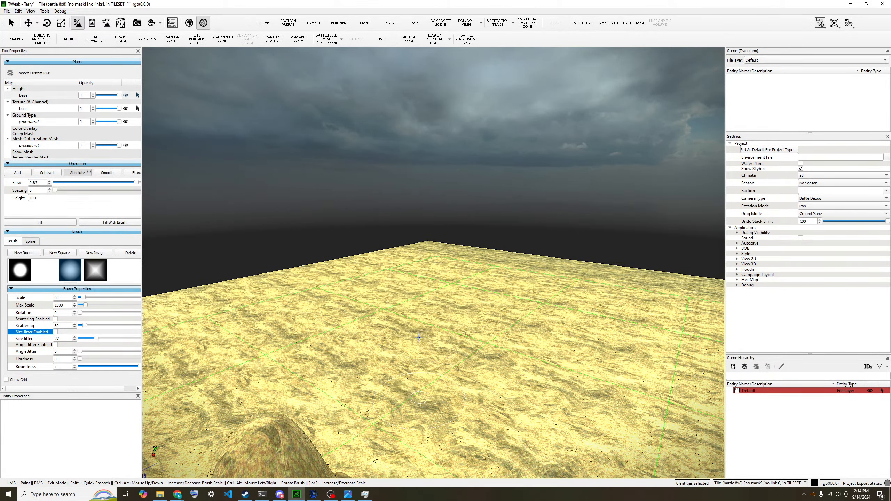
middle_drag(418, 338, 456, 355)
key(w)
key(d)
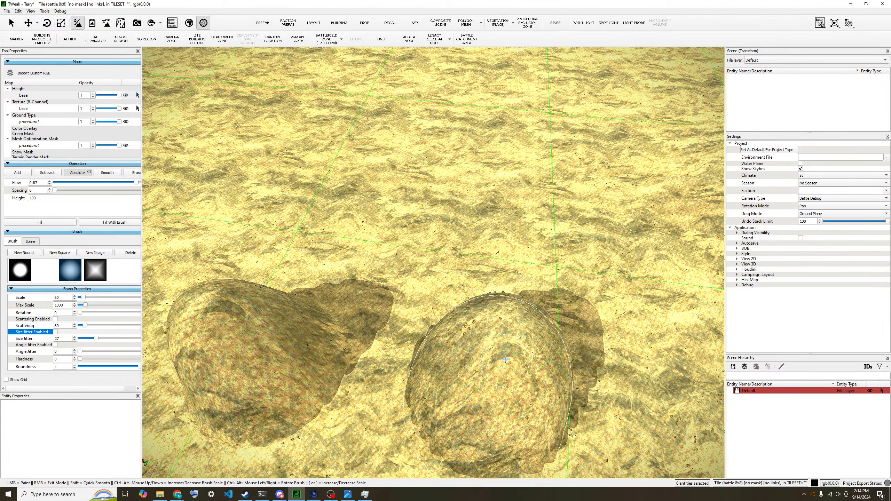
key(s)
scroll(508, 359, up, 5)
key(a)
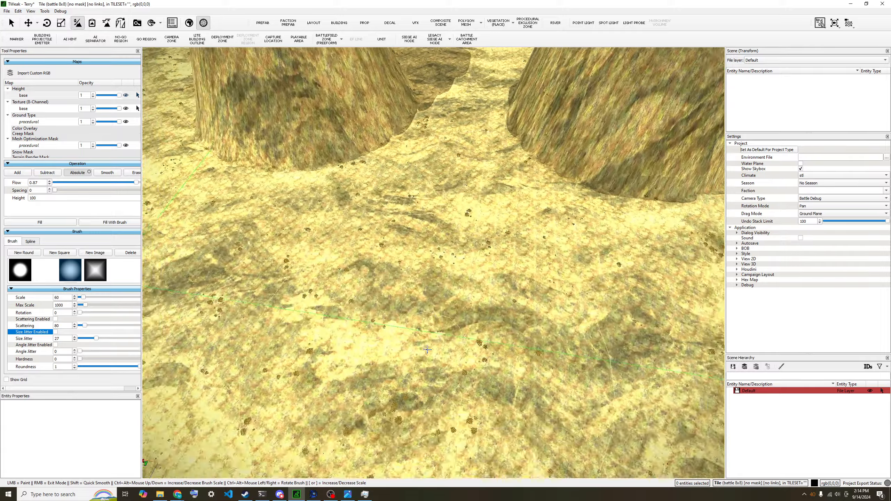
scroll(395, 329, up, 5)
scroll(405, 274, down, 5)
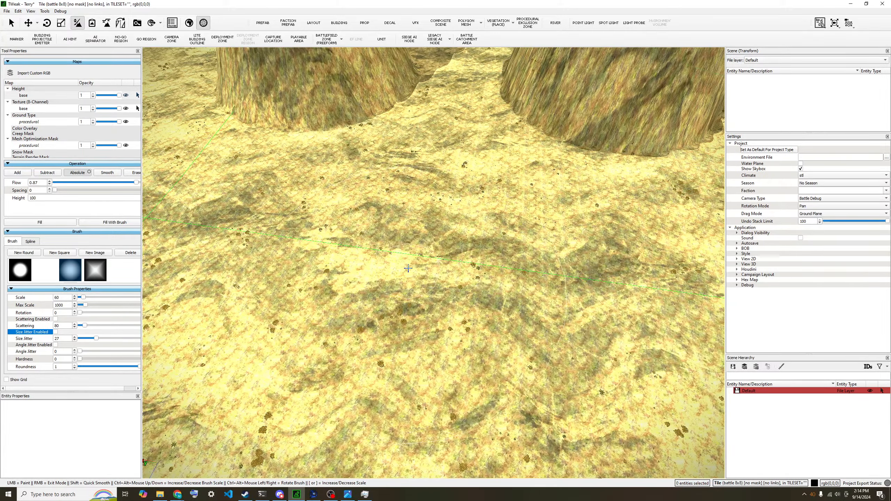
middle_drag(405, 274, 423, 155)
scroll(427, 243, down, 5)
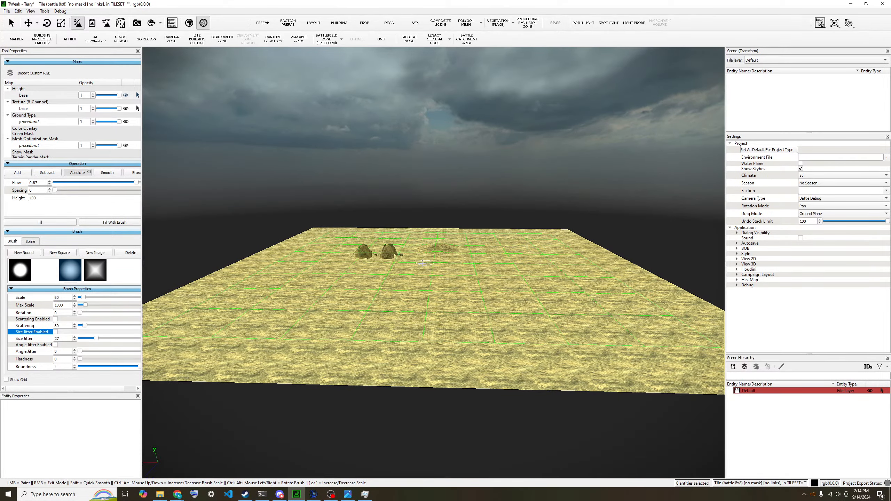
Set the Absolute height to 0 and carve a flat channel into the tall mound.
key(w)
key(a)
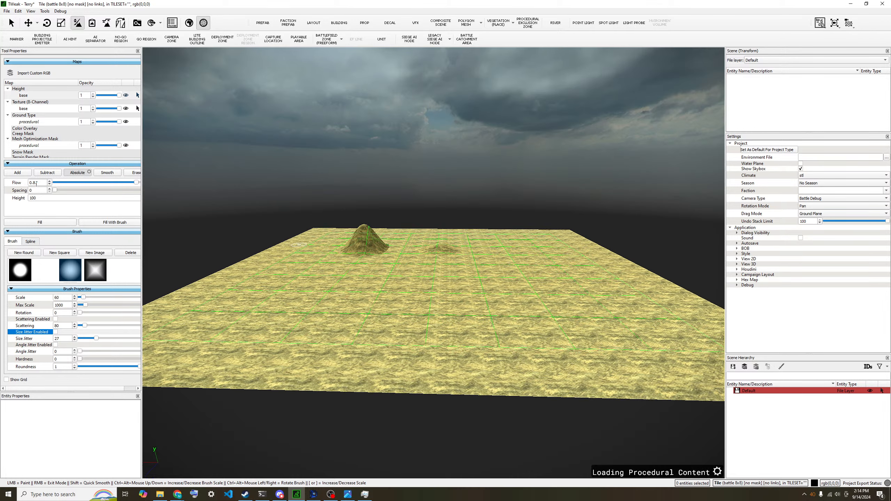
click(14, 202)
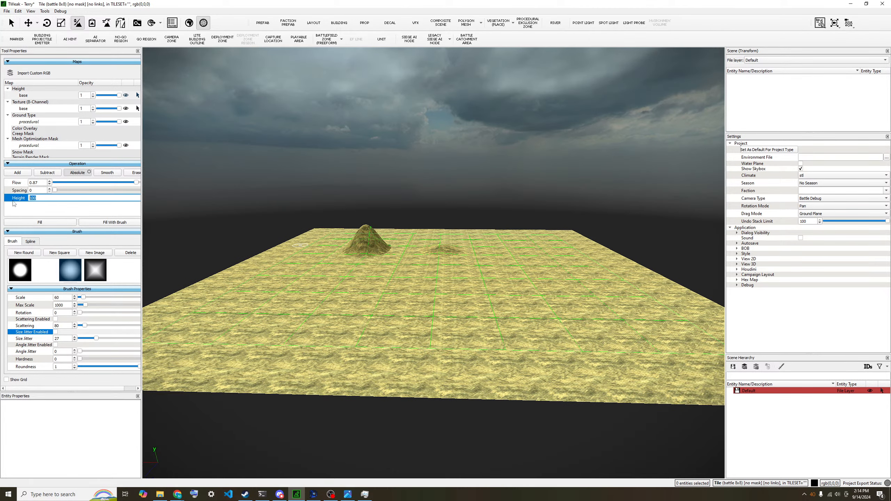
click(56, 211)
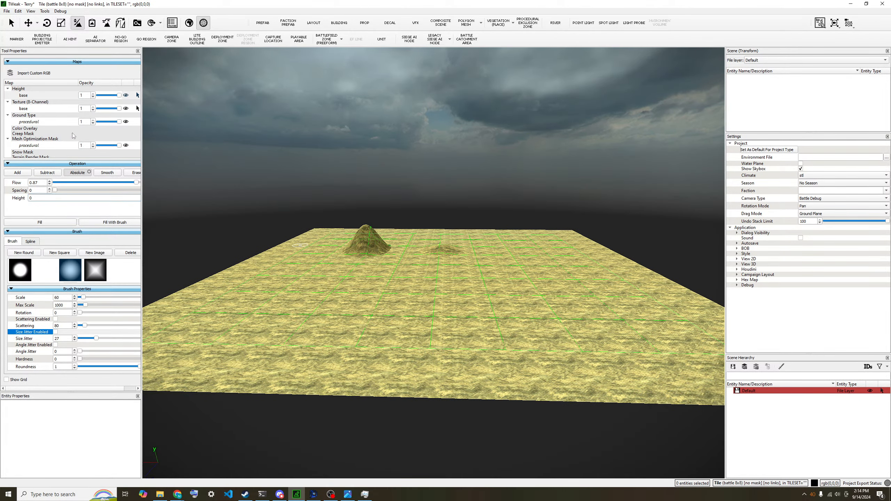
mouse_move(367, 256)
mouse_down()
mouse_move(362, 242)
mouse_move(351, 244)
mouse_up()
key(w)
key(w)
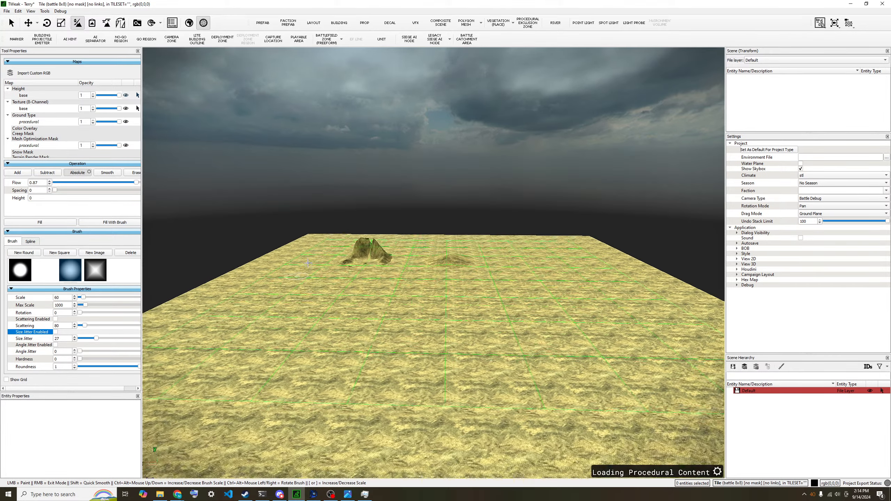
key(a)
key(w)
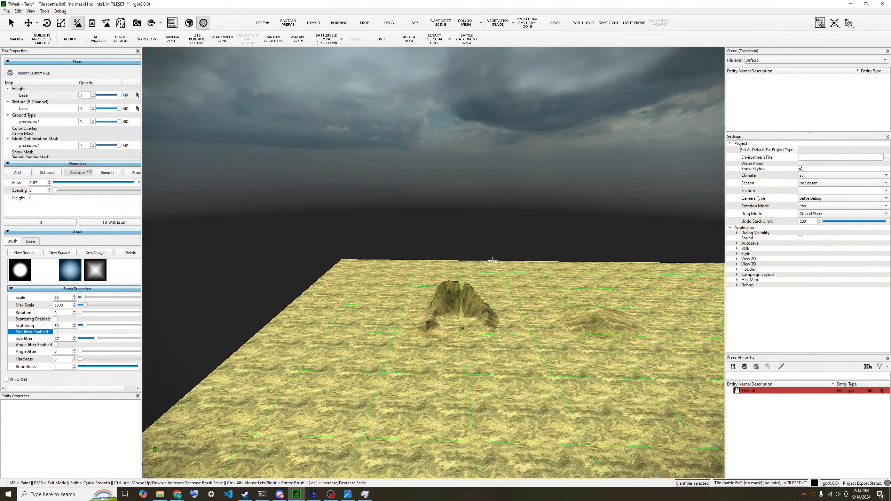
middle_drag(447, 341, 407, 310)
key(d)
key(d)
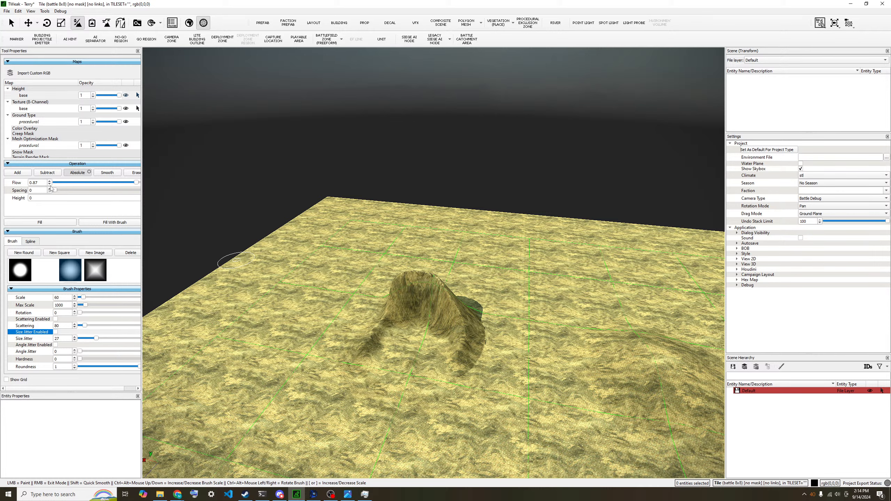
Set the brush scale to 310 and flatten the remaining mound and surrounding bumps at Absolute height 0.
drag(83, 298, 98, 298)
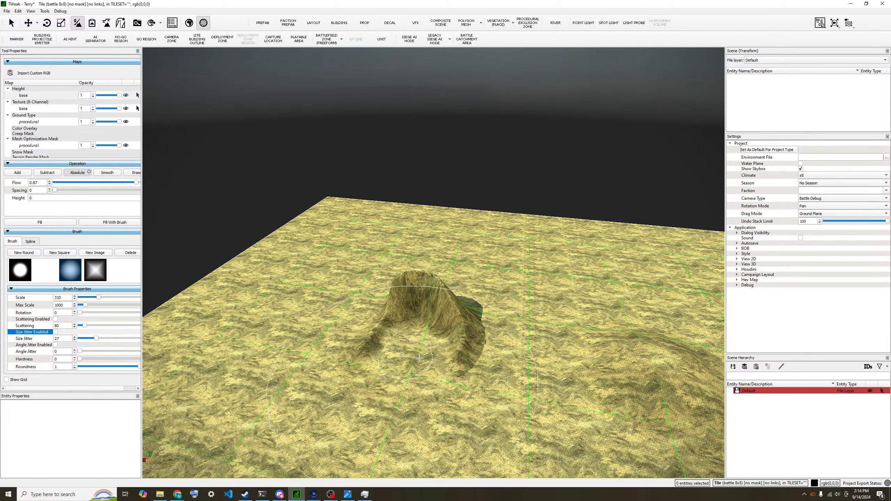
mouse_move(418, 326)
mouse_down()
mouse_move(447, 323)
mouse_move(454, 352)
mouse_up()
key(d)
key(s)
mouse_move(632, 374)
mouse_down()
mouse_move(606, 378)
mouse_move(541, 334)
mouse_up()
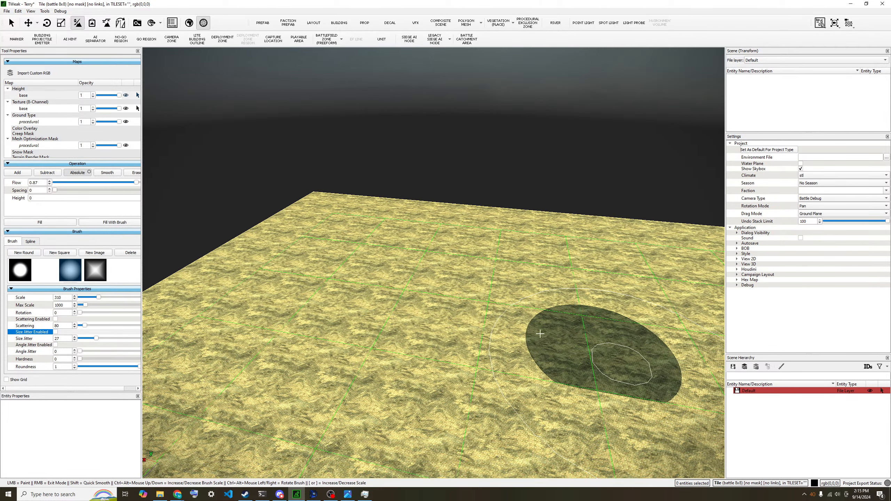
key(s)
key(d)
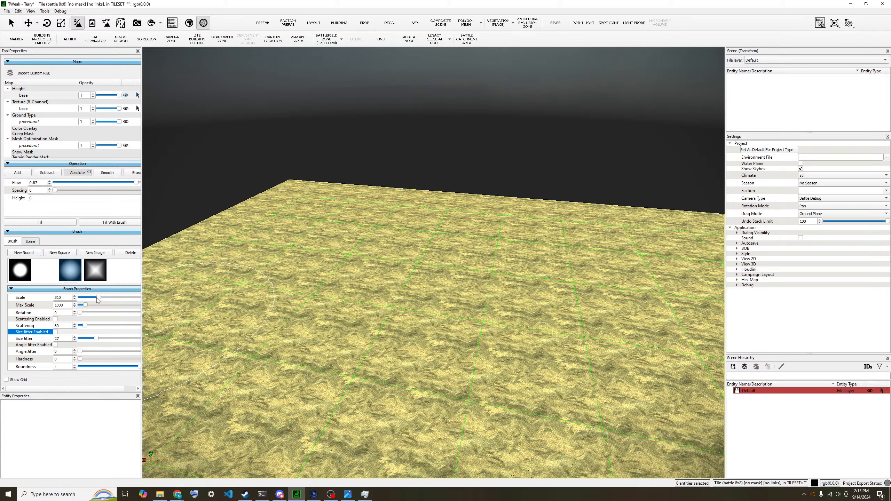
Set the brush scale to 190 and the Absolute height to 30, and raise two round plateaus side by side.
drag(98, 298, 91, 298)
click(44, 198)
text(-27)
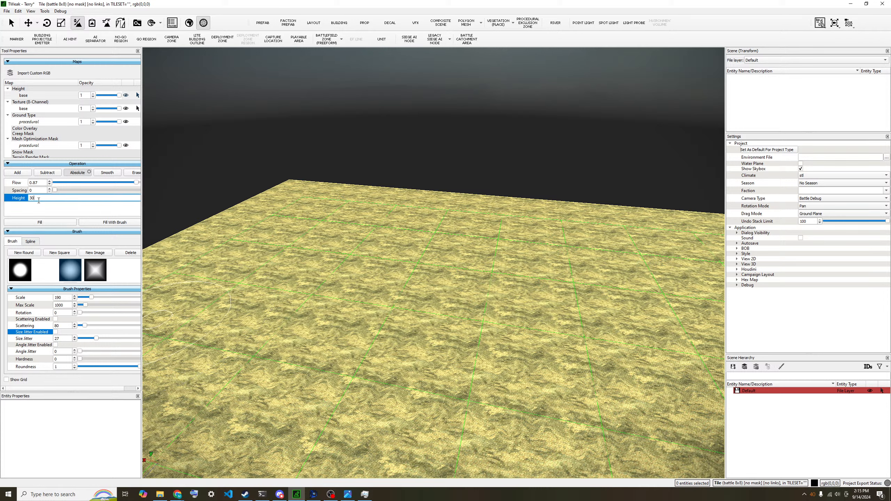
click(307, 334)
click(485, 360)
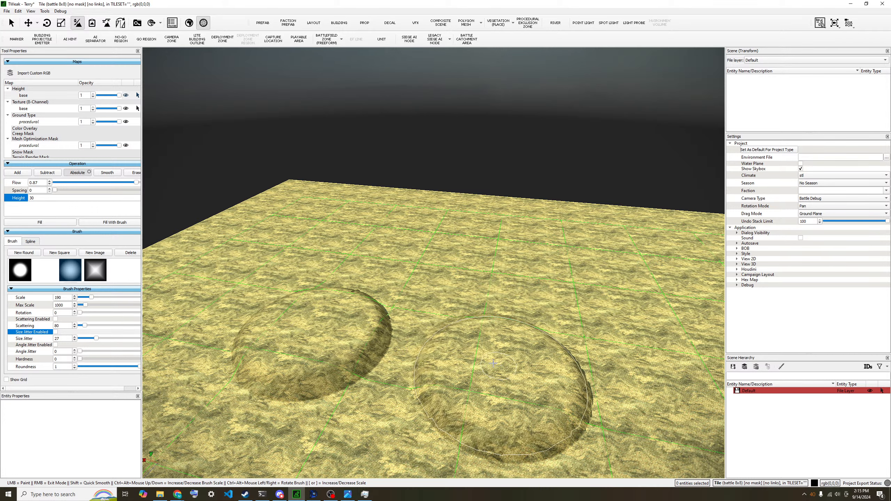
key(w)
scroll(518, 297, up, 4)
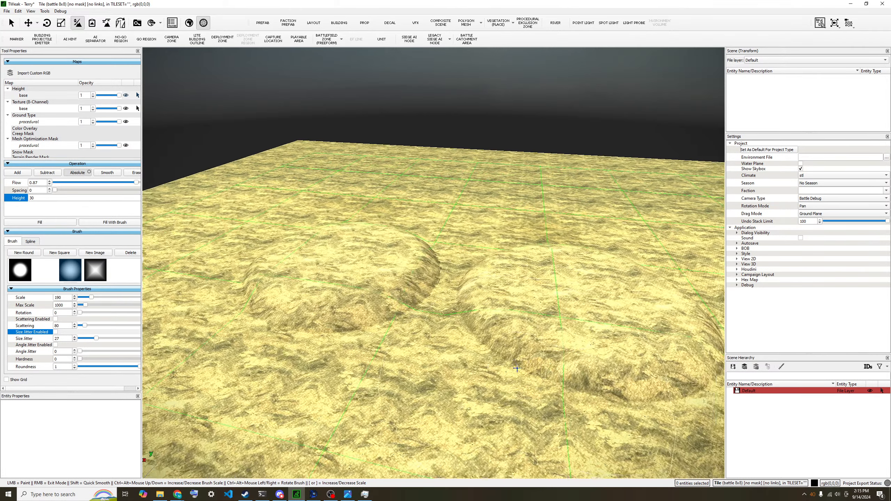
key(w)
key(d)
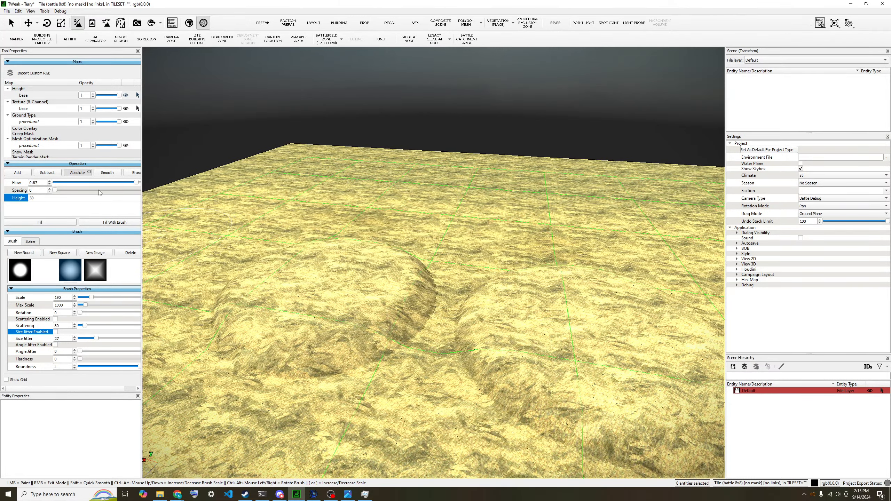
Smooth the plateau edges around the gap between them using the Smooth operation with flow 0.52.
click(108, 173)
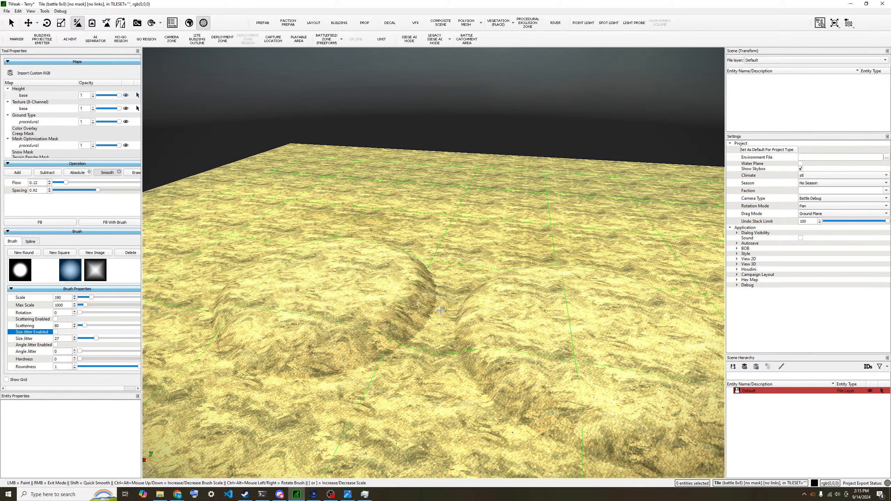
drag(65, 182, 103, 186)
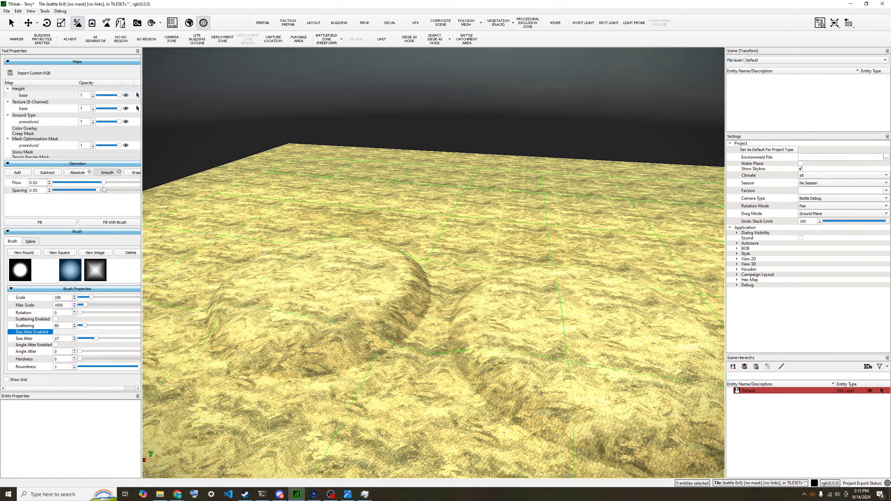
mouse_move(335, 286)
mouse_down()
mouse_move(417, 299)
mouse_move(436, 291)
mouse_up()
scroll(438, 278, up, 4)
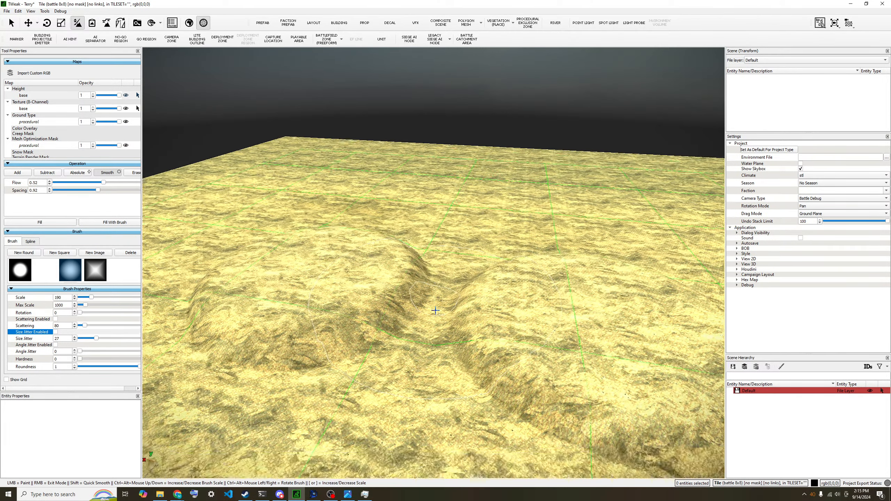
scroll(438, 278, up, 3)
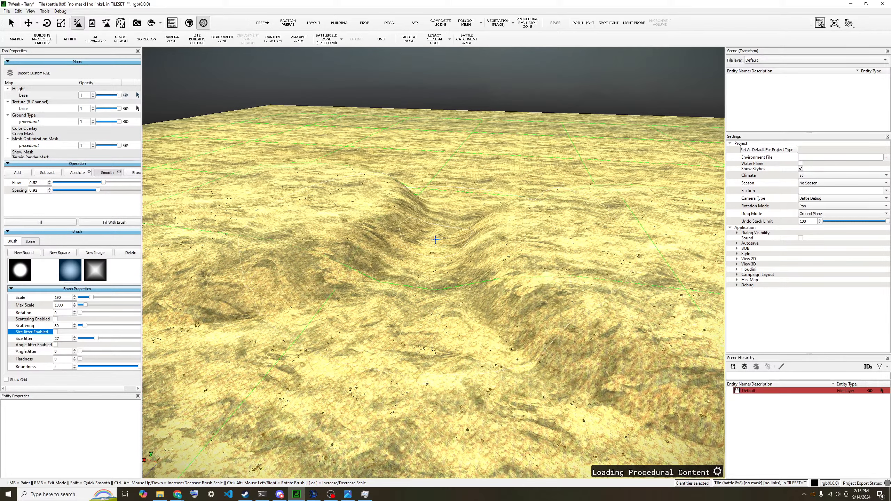
scroll(435, 240, up, 5)
scroll(442, 211, down, 3)
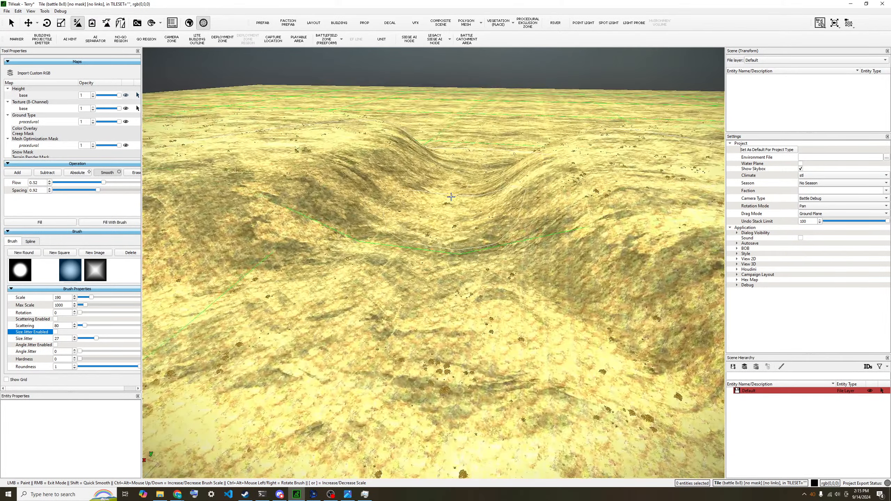
scroll(447, 201, up, 5)
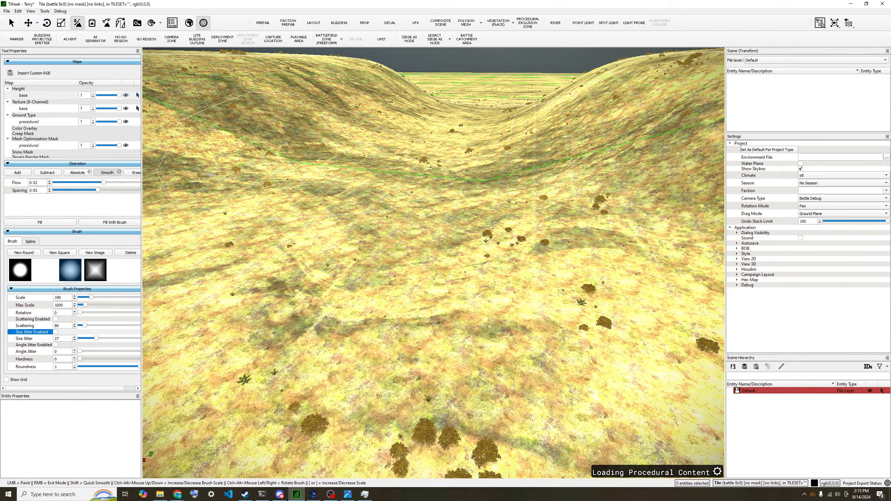
Set the Smooth operation's flow to 0.99.
drag(104, 182, 141, 182)
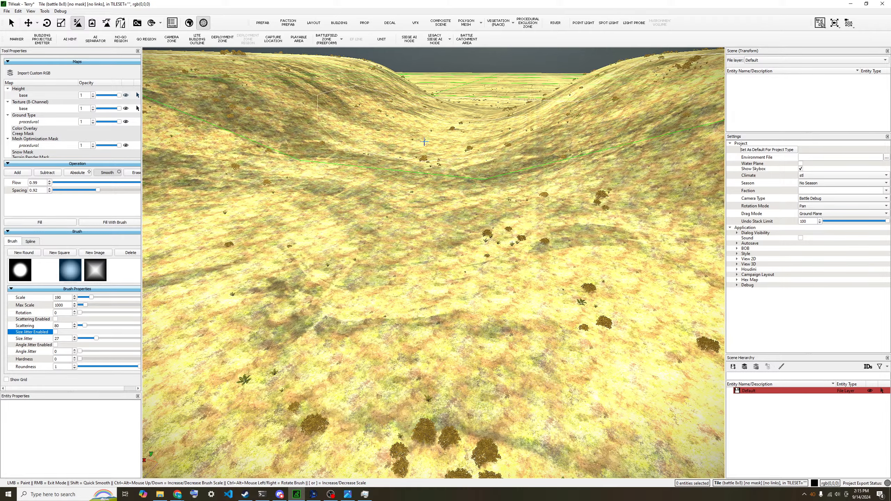
scroll(444, 151, down, 5)
key(s)
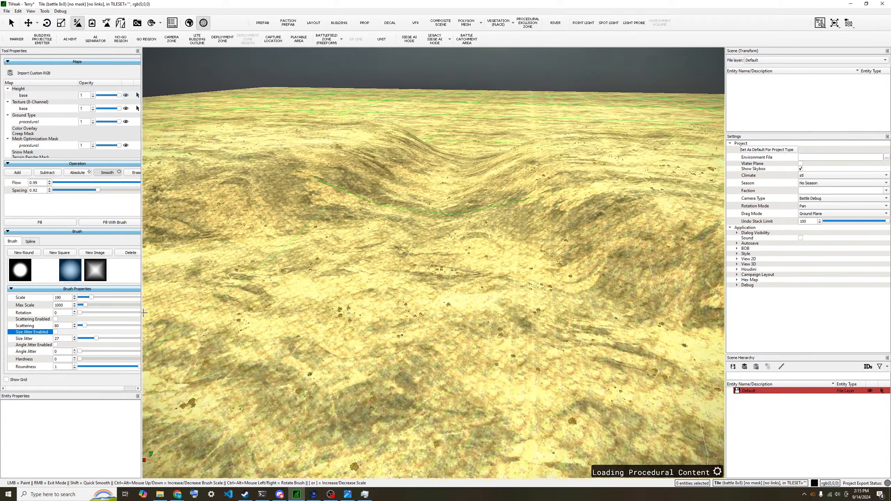
key(s)
key(d)
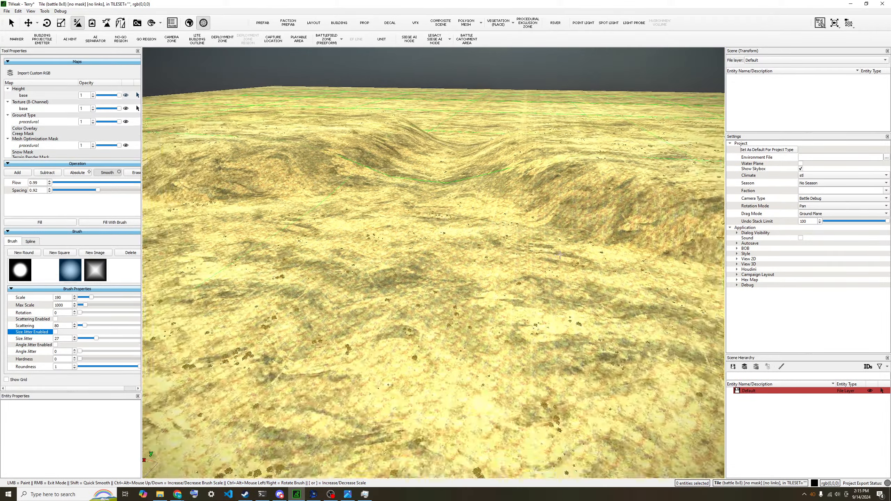
Erase the two smoothed plateaus back to flat ground using the Erase operation at flow 1 and opacity 1.
key(d)
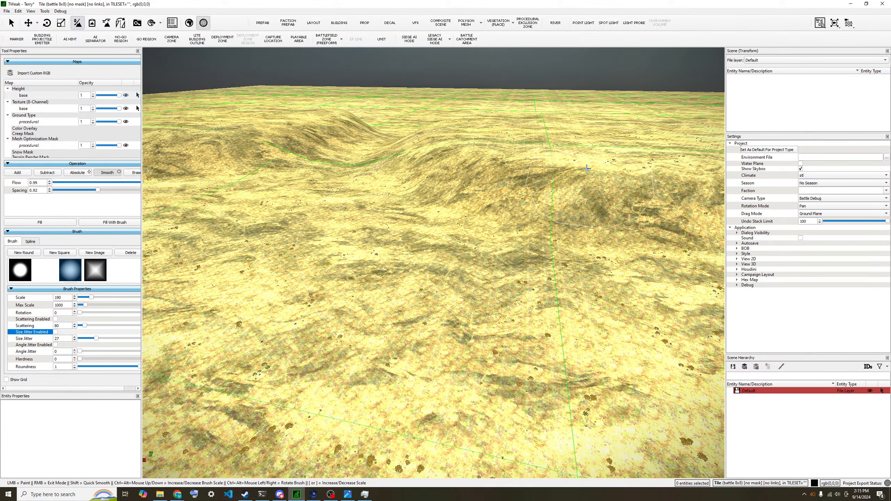
key(s)
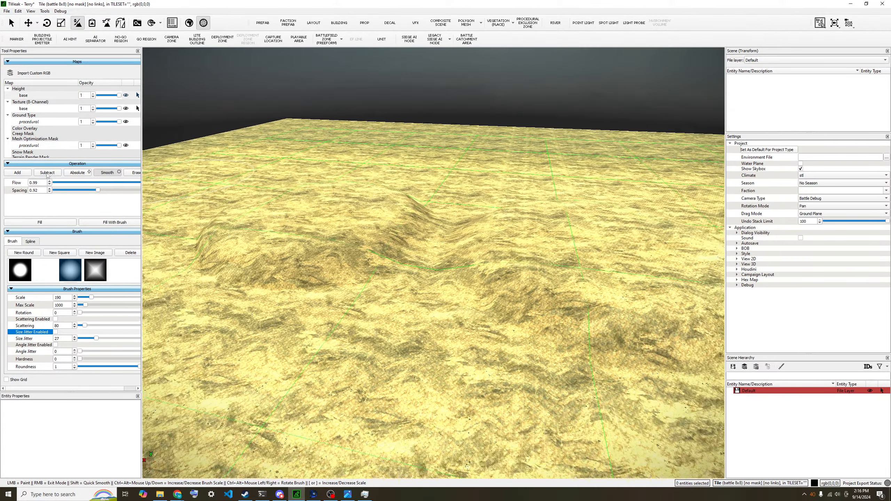
key(s)
click(135, 174)
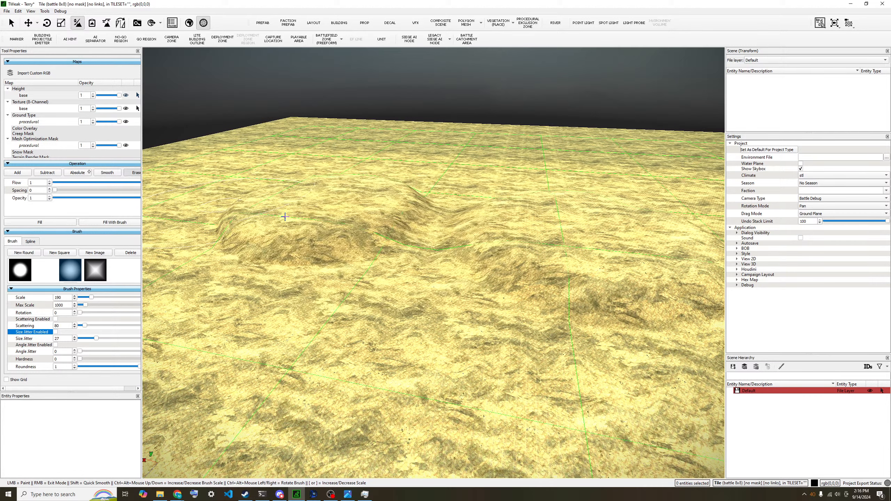
mouse_move(330, 216)
mouse_down()
mouse_move(303, 213)
mouse_move(354, 190)
mouse_move(338, 169)
mouse_up()
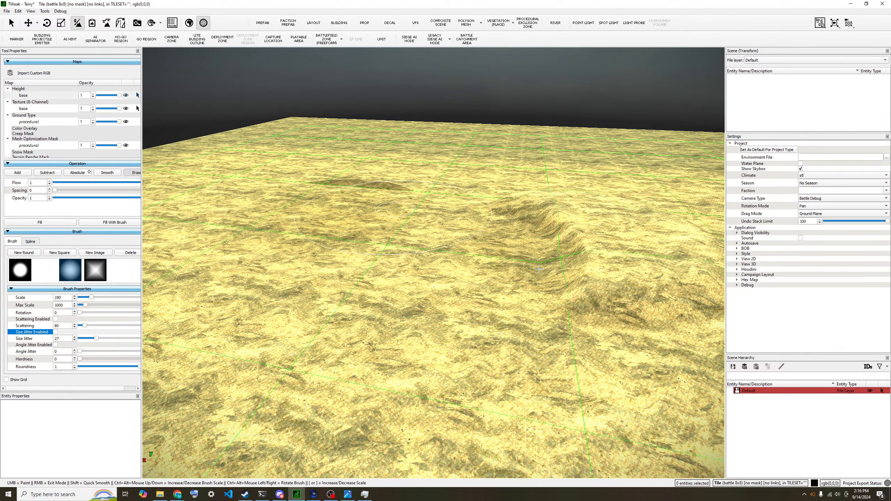
key(d)
mouse_move(539, 269)
mouse_down()
mouse_move(557, 215)
mouse_move(466, 224)
mouse_move(304, 308)
mouse_move(351, 204)
mouse_up()
key(a)
key(s)
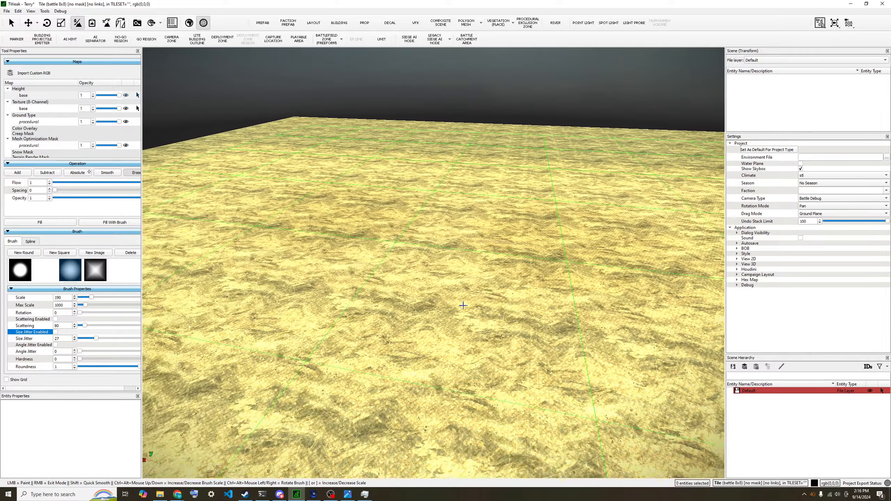
key(a)
key(s)
key(s)
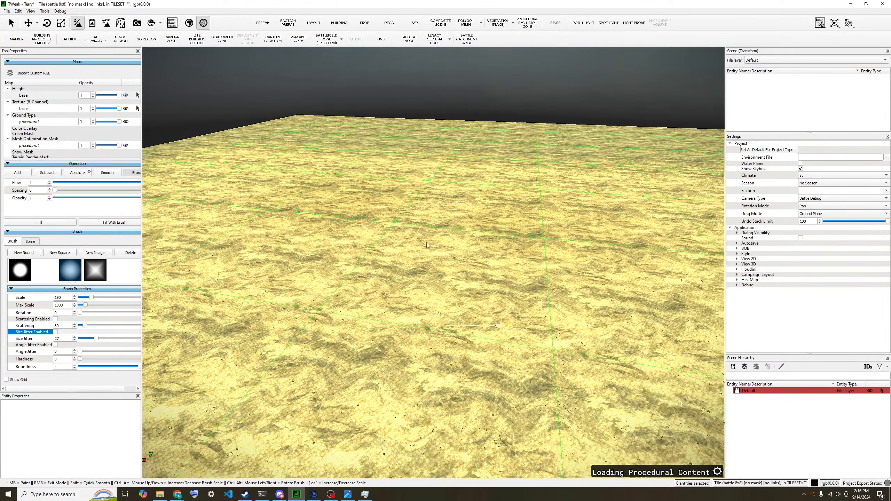
key(d)
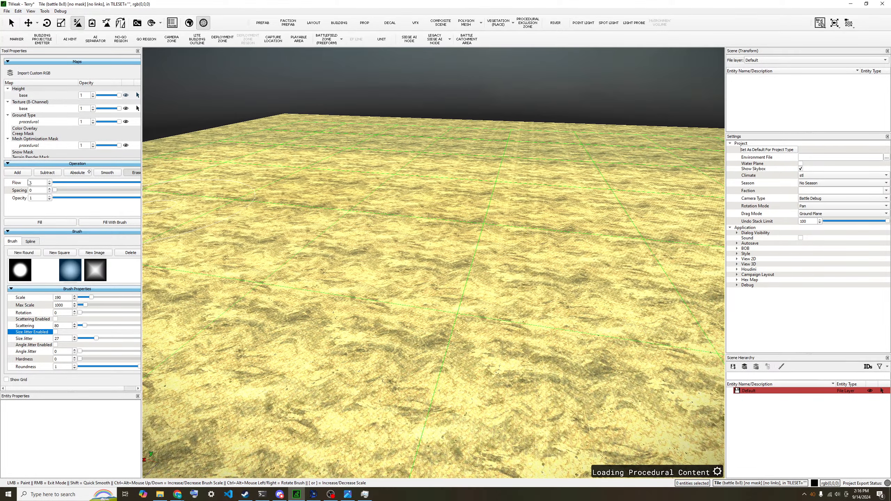
Switch to the Add operation and set the current brush's roundness to 0.61.
click(78, 172)
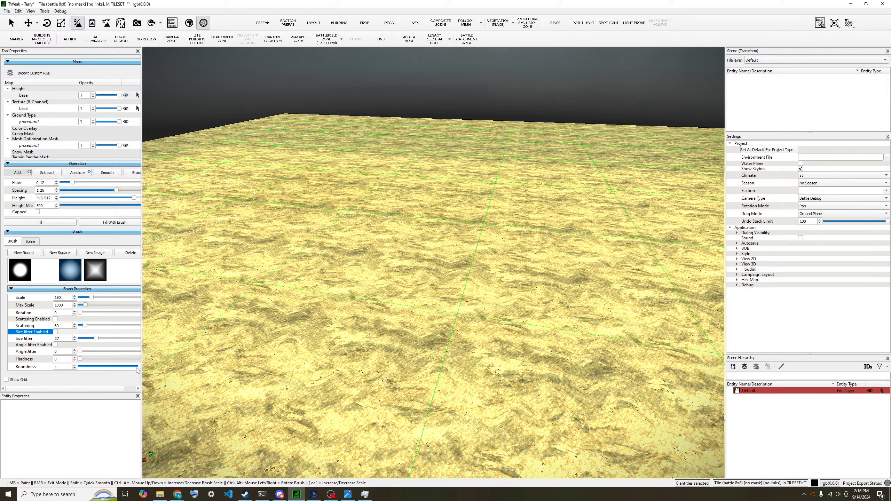
drag(137, 368, 117, 365)
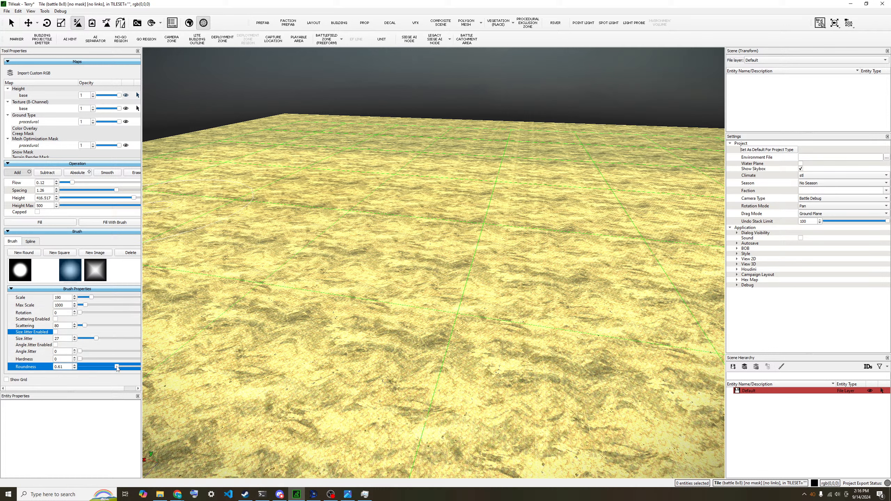
Raise a cluster of hills and a foreground ridge with the square gradient brush at scale 100, using Add with flow 0.12.
click(93, 269)
click(367, 277)
mouse_move(531, 292)
mouse_down()
mouse_move(632, 288)
mouse_move(554, 224)
mouse_move(460, 196)
mouse_move(371, 195)
mouse_up()
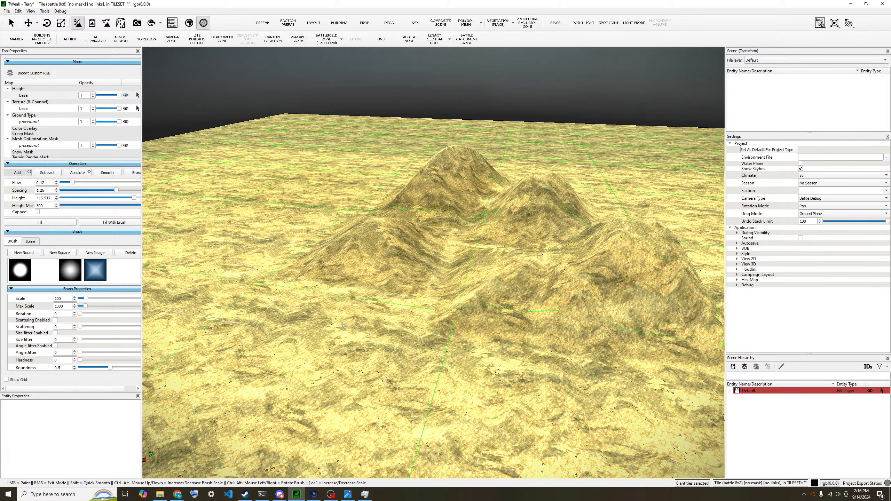
mouse_move(281, 369)
mouse_down()
mouse_move(467, 389)
mouse_move(607, 387)
mouse_up()
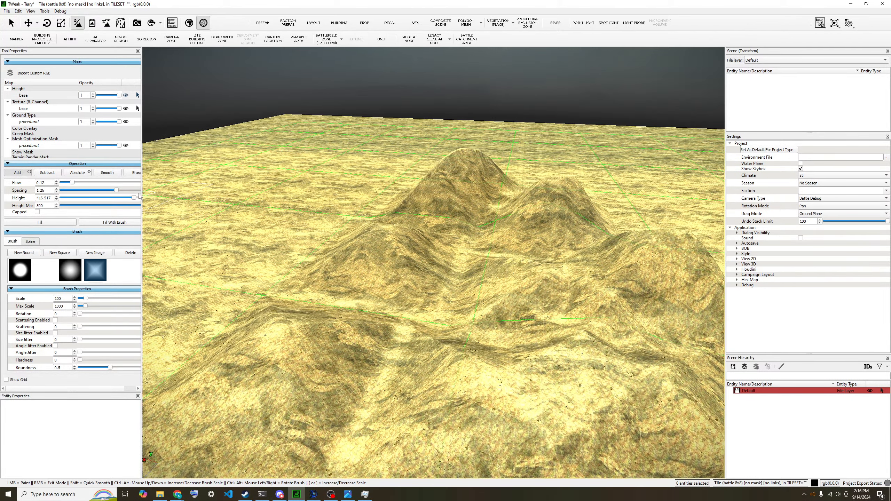
Widen the tool properties area and undo the last height strokes, including the foreground ridge.
mouse_move(141, 193)
mouse_down()
mouse_move(173, 197)
mouse_move(157, 201)
mouse_up()
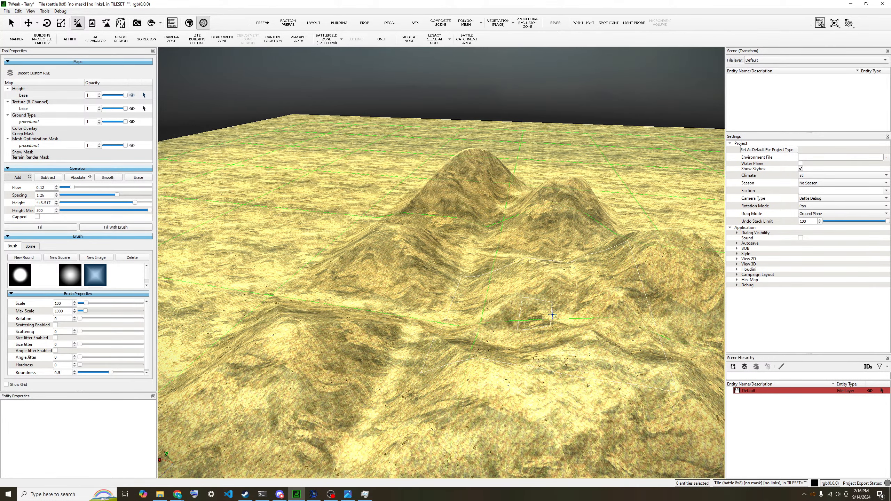
key(ctrl+z)
key(ctrl+z)
key(ctrl+z)
key(ctrl+z)
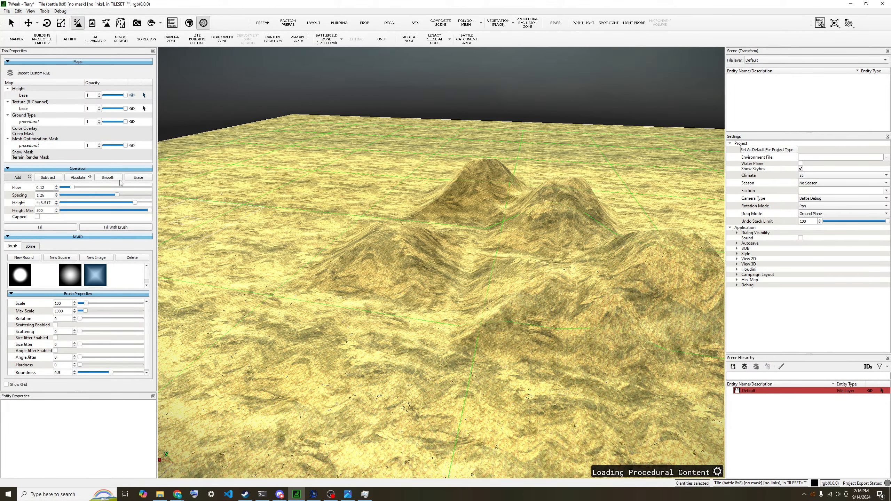
Flatten the remaining hills using the Erase operation at flow 1 and opacity 1.
click(138, 177)
mouse_move(417, 258)
mouse_down()
mouse_move(425, 265)
mouse_move(517, 205)
mouse_move(491, 215)
mouse_move(540, 270)
mouse_move(406, 270)
mouse_move(536, 274)
mouse_move(549, 232)
mouse_up()
key(d)
key(s)
key(w)
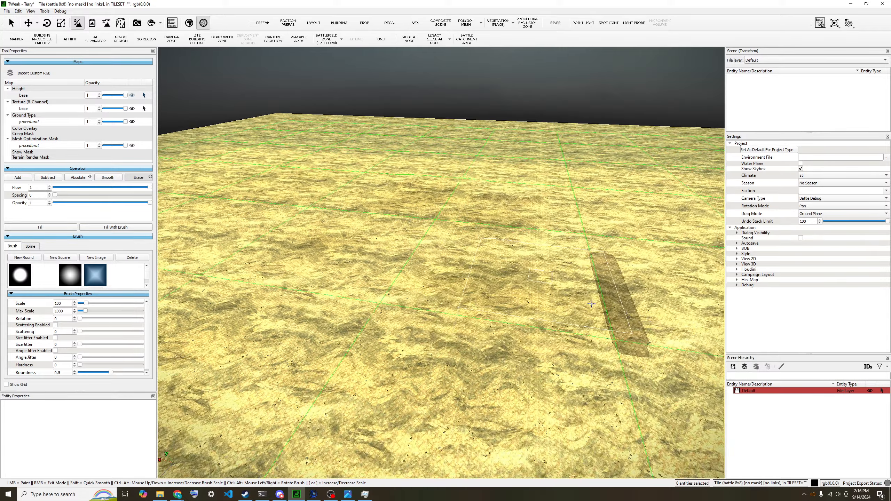
key(w)
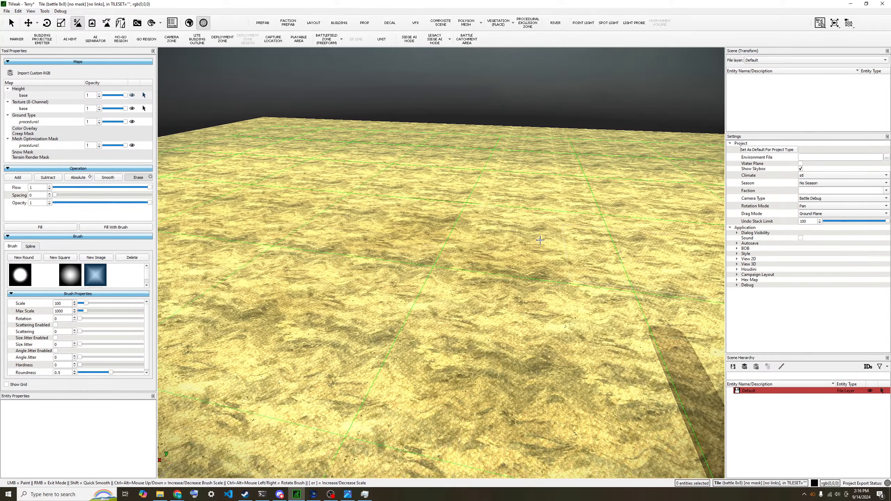
key(s)
key(a)
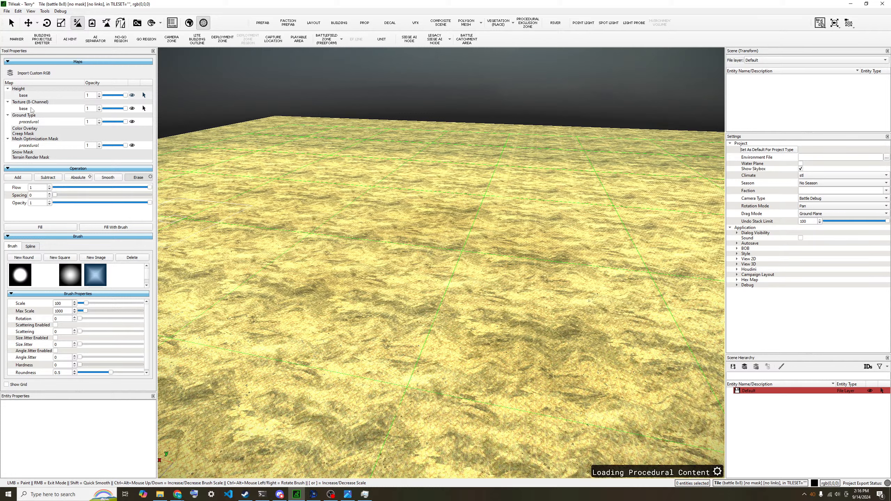
Look at the Height and Ground Type maps, and activate the Texture base map with the grass01 channel.
click(23, 95)
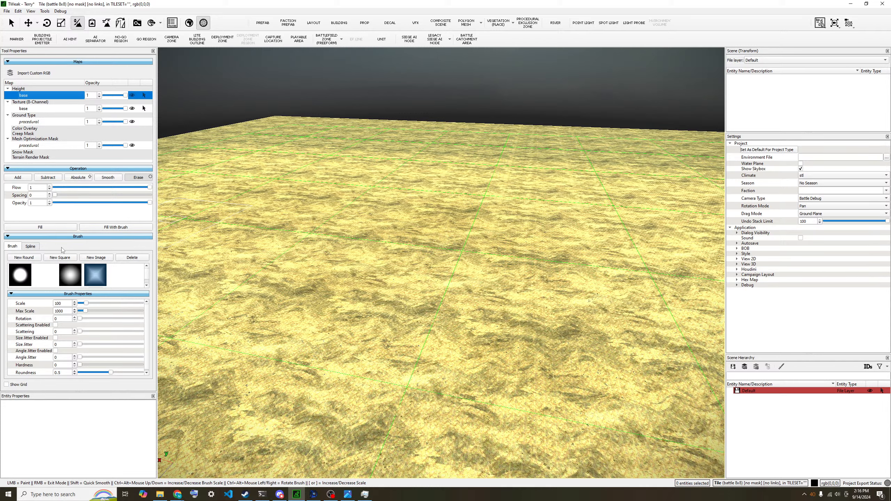
click(31, 123)
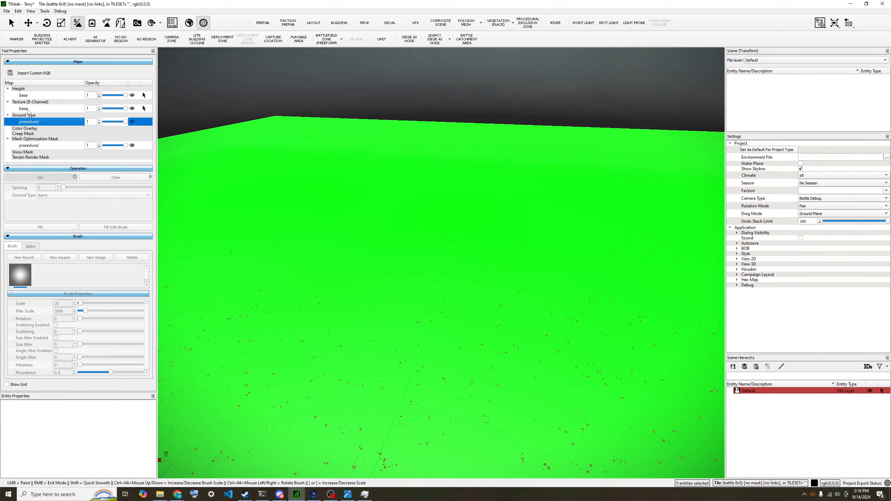
click(24, 108)
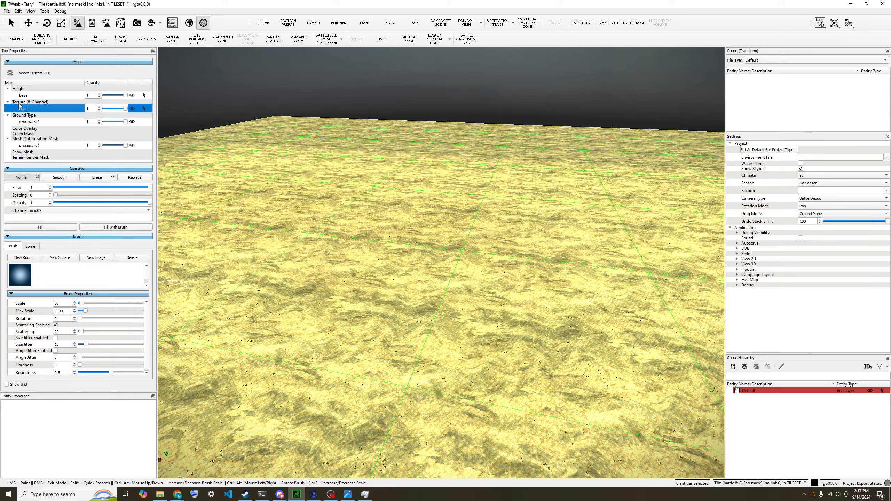
click(50, 211)
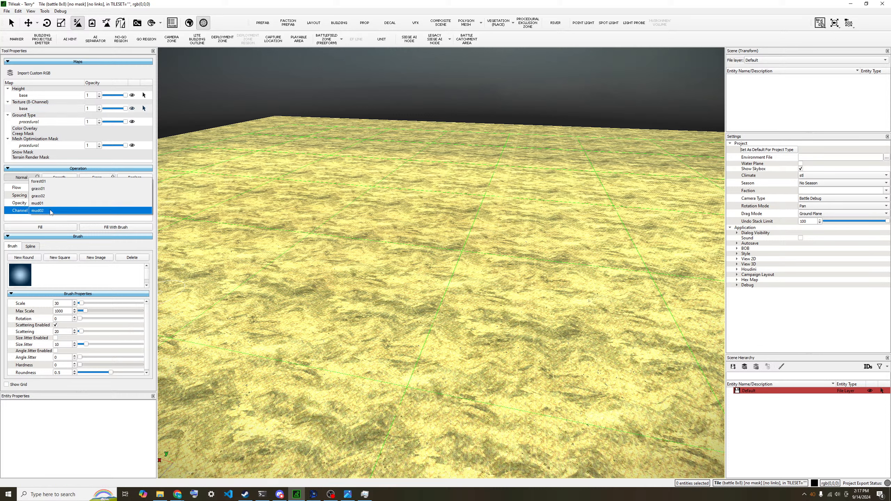
click(38, 189)
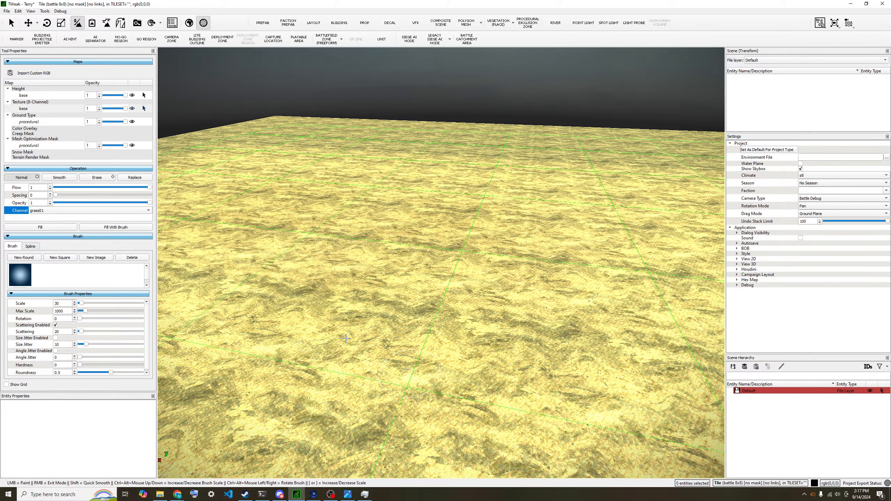
Paint a patch of the grass02 texture on the flat ground with the scale 30 brush.
click(44, 211)
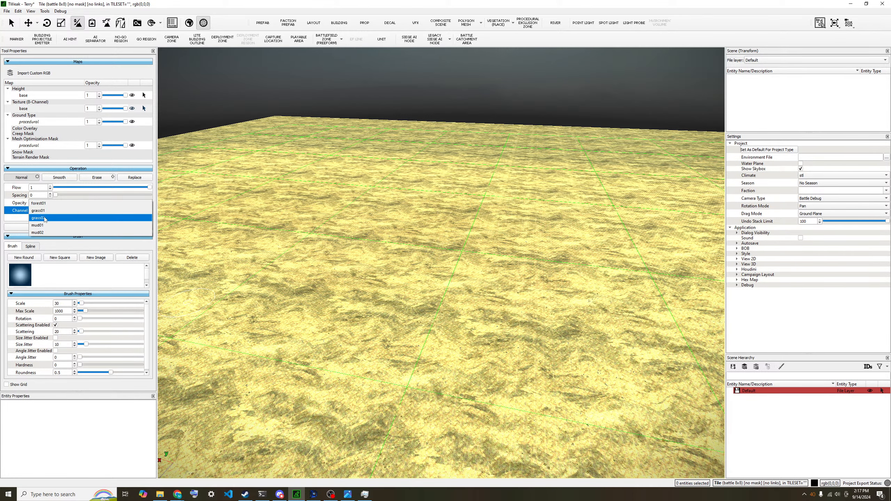
click(45, 218)
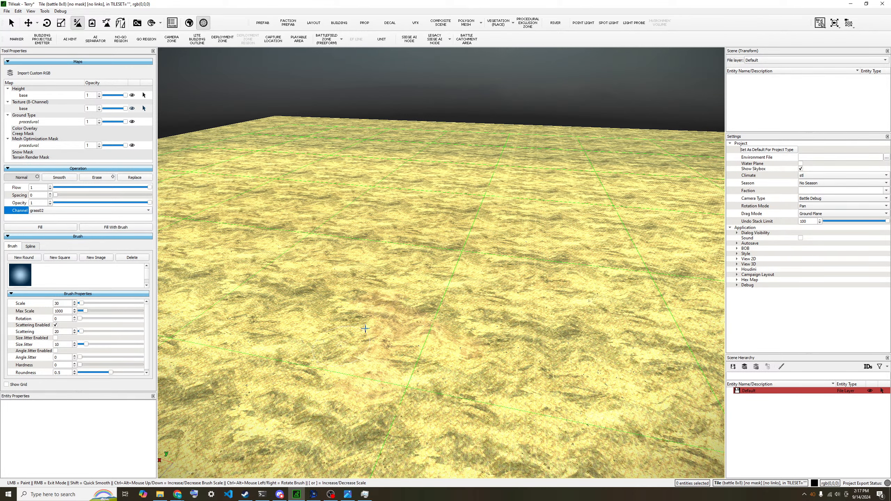
scroll(402, 373, up, 8)
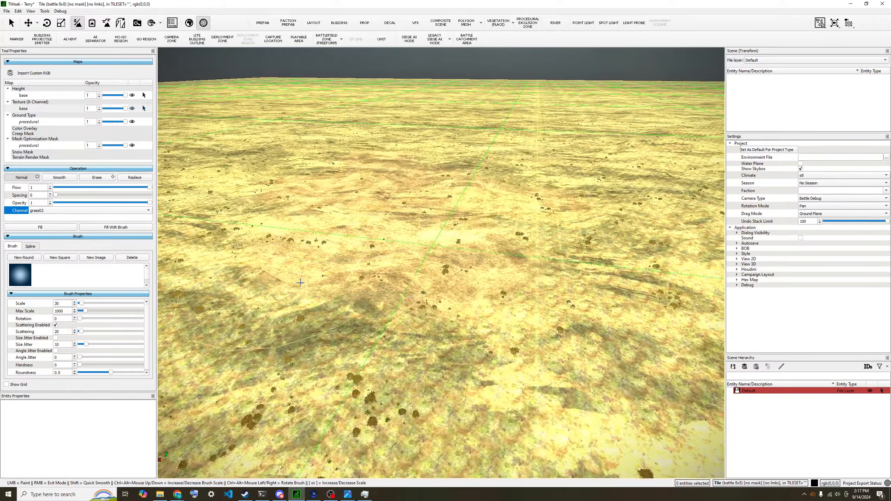
drag(301, 283, 316, 295)
key(w)
key(a)
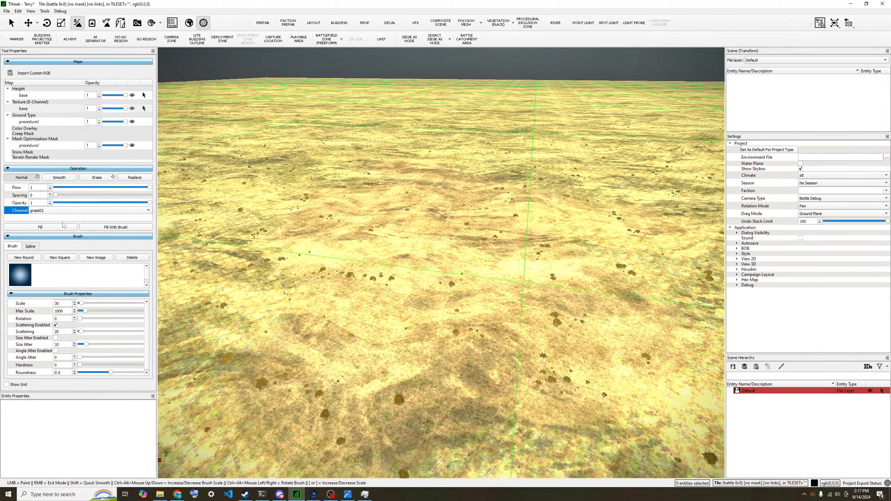
Paint the grass01 texture over the grass02 patch.
click(88, 210)
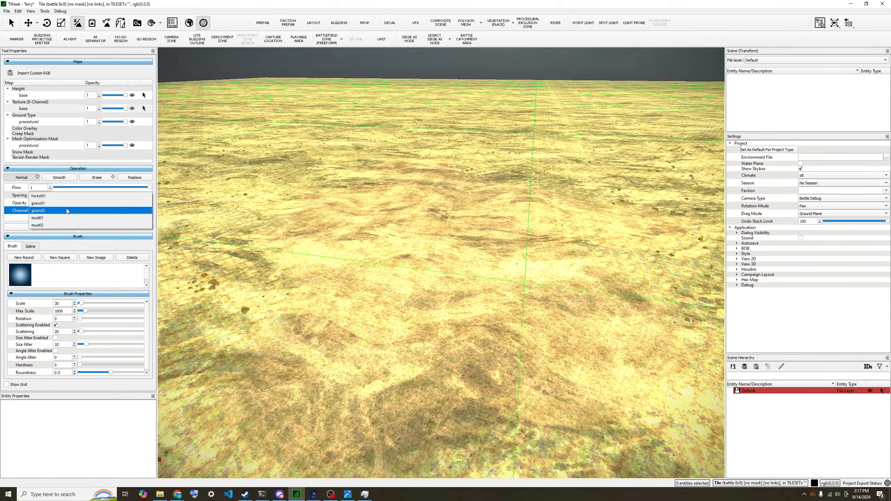
click(45, 197)
mouse_move(368, 232)
mouse_down()
mouse_move(351, 274)
mouse_move(386, 209)
mouse_move(306, 225)
mouse_move(446, 215)
mouse_up()
key(w)
key(s)
key(d)
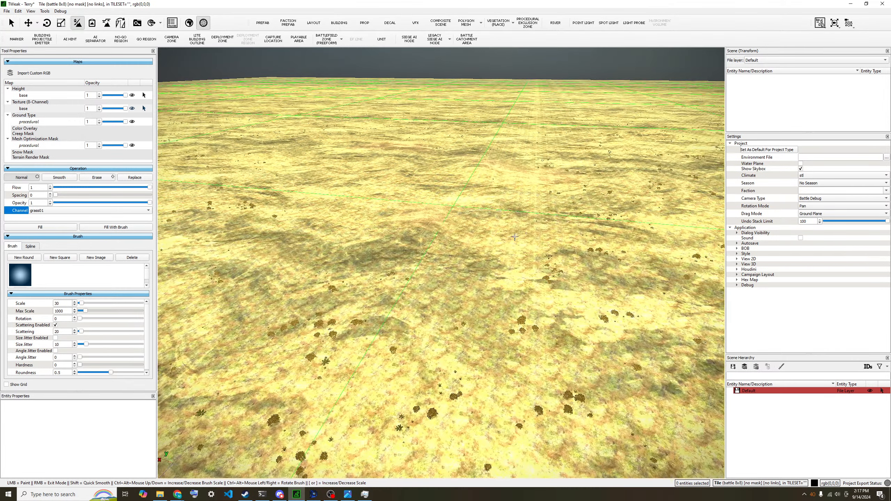
scroll(592, 261, down, 3)
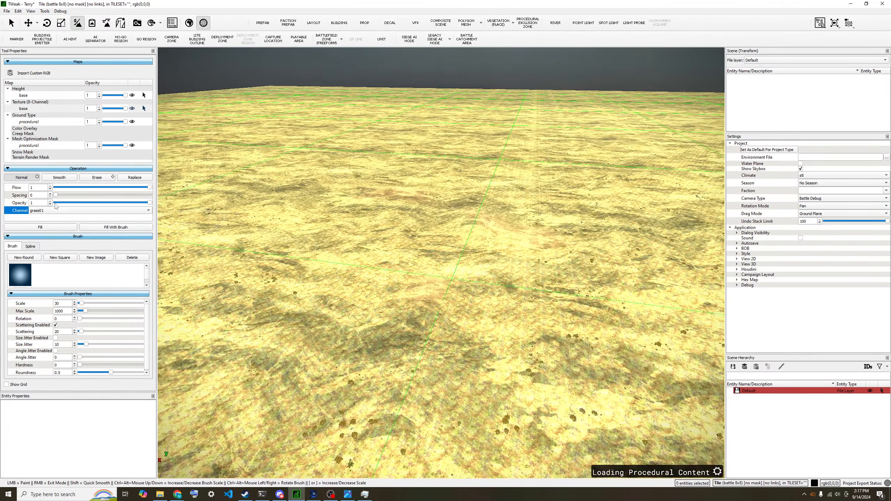
Paint a streak of the mud02 texture across the ground left of the grid line.
click(48, 212)
click(37, 233)
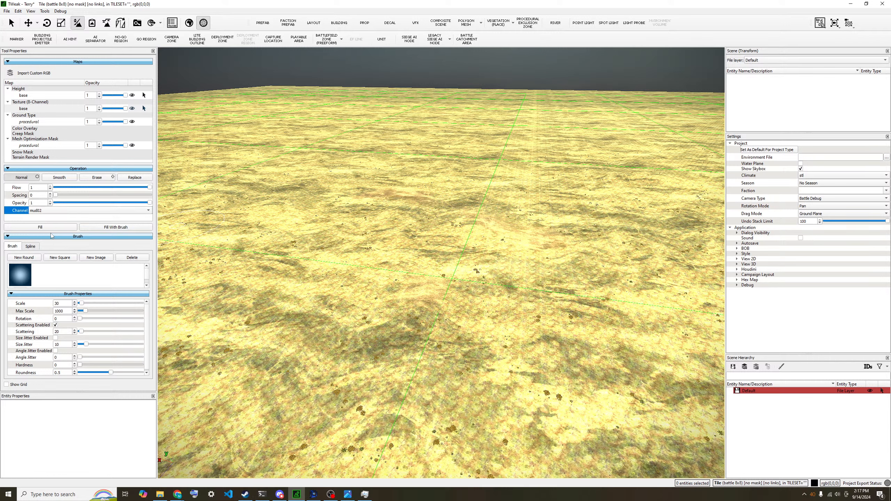
mouse_move(242, 253)
mouse_down()
mouse_move(394, 229)
mouse_move(403, 219)
mouse_up()
Paint a broad patch of the mud01 texture over and around the mud02 streak.
click(64, 211)
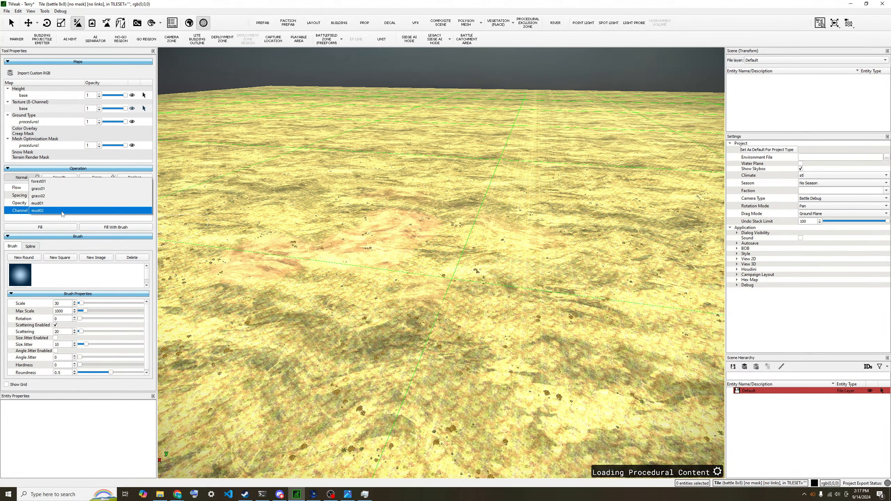
click(59, 204)
mouse_move(316, 306)
mouse_down()
mouse_move(446, 234)
mouse_move(350, 206)
mouse_move(261, 227)
mouse_move(378, 200)
mouse_move(523, 249)
mouse_move(455, 316)
mouse_move(218, 299)
mouse_up()
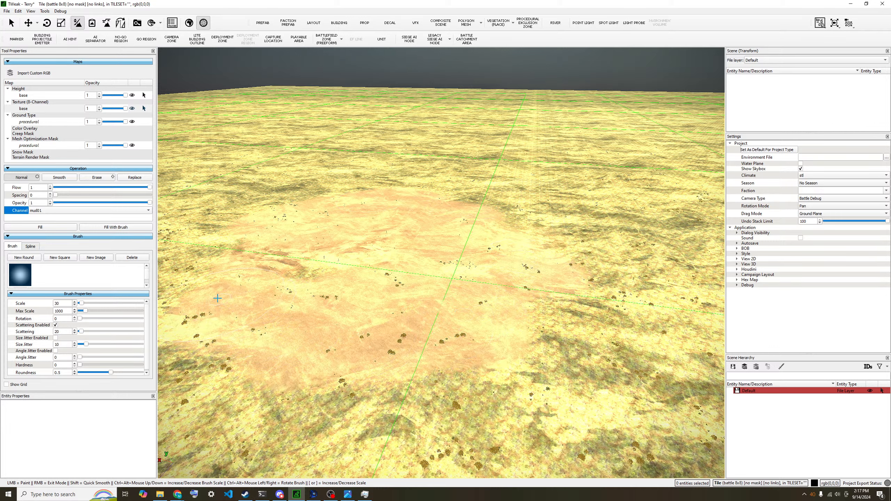
Paint the mud02 texture across the mud01 patch and the ground in front of it.
click(48, 213)
click(40, 219)
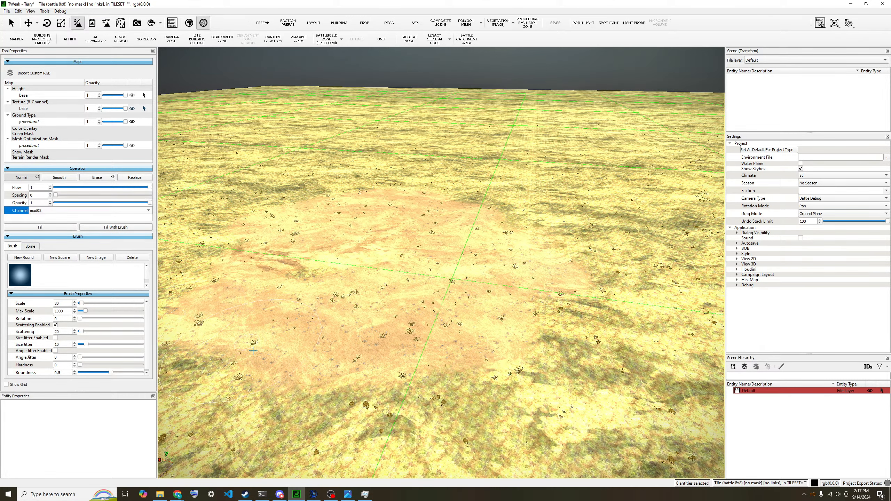
mouse_move(232, 403)
mouse_down()
mouse_move(617, 376)
mouse_move(605, 257)
mouse_move(396, 189)
mouse_move(246, 186)
mouse_move(179, 251)
mouse_move(246, 193)
mouse_move(556, 208)
mouse_move(656, 246)
mouse_move(674, 432)
mouse_move(370, 363)
mouse_move(495, 319)
mouse_move(354, 338)
mouse_move(305, 358)
mouse_move(332, 337)
mouse_up()
key(s)
key(a)
key(a)
key(w)
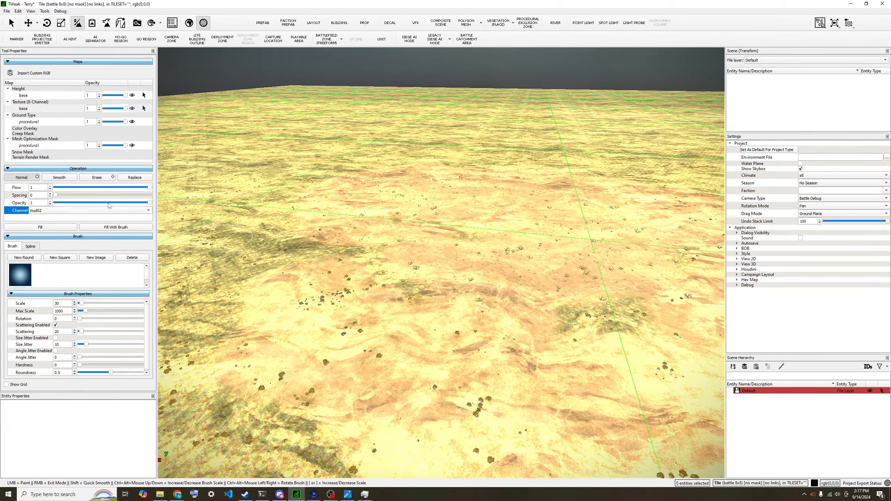
Paint a dense palm grove over the textured ground using the forest01 channel.
click(102, 211)
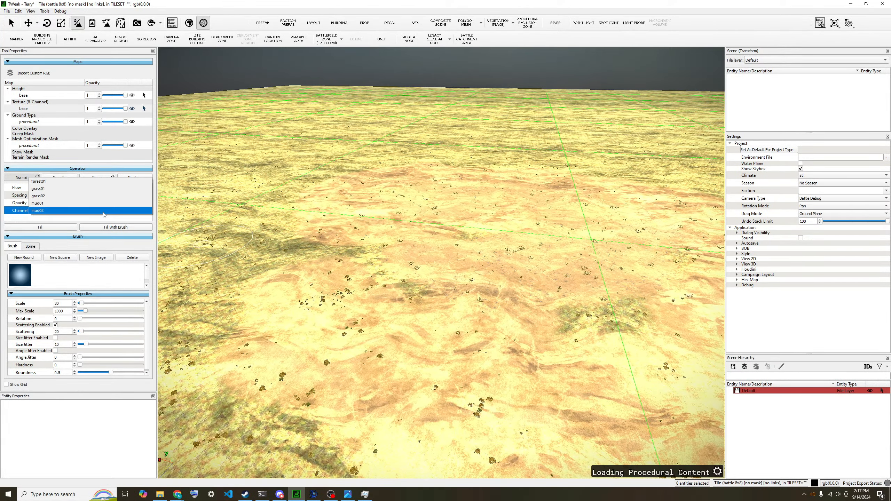
click(70, 181)
key(s)
key(a)
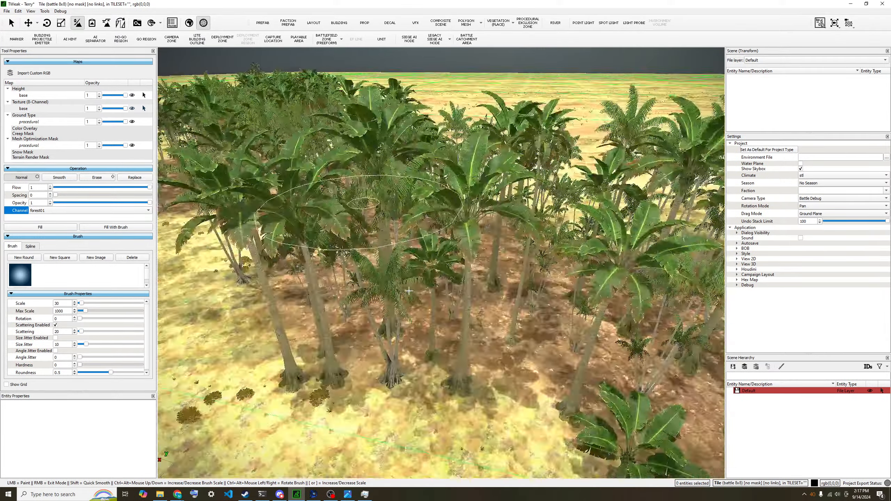
Examine the painted palm grove up close, from several sides and from high above the tile.
key(s)
key(w)
key(a)
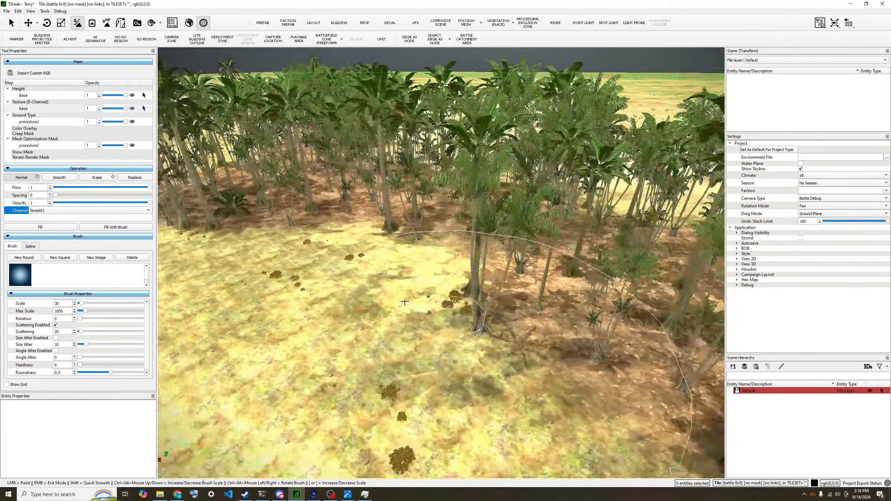
key(s)
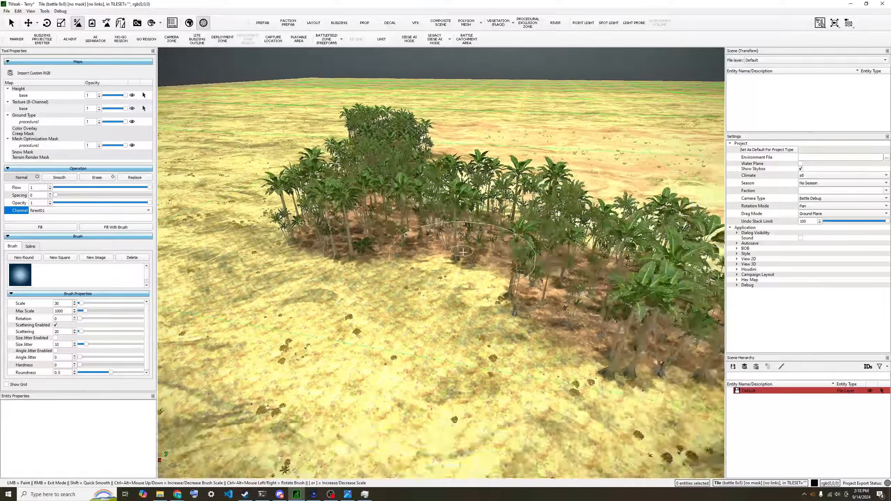
key(s)
key(d)
middle_drag(463, 252, 400, 270)
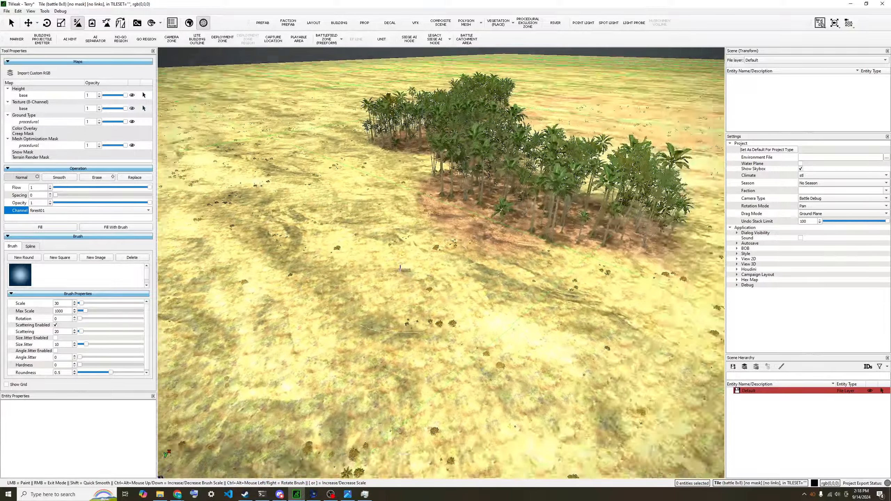
key(w)
key(d)
key(s)
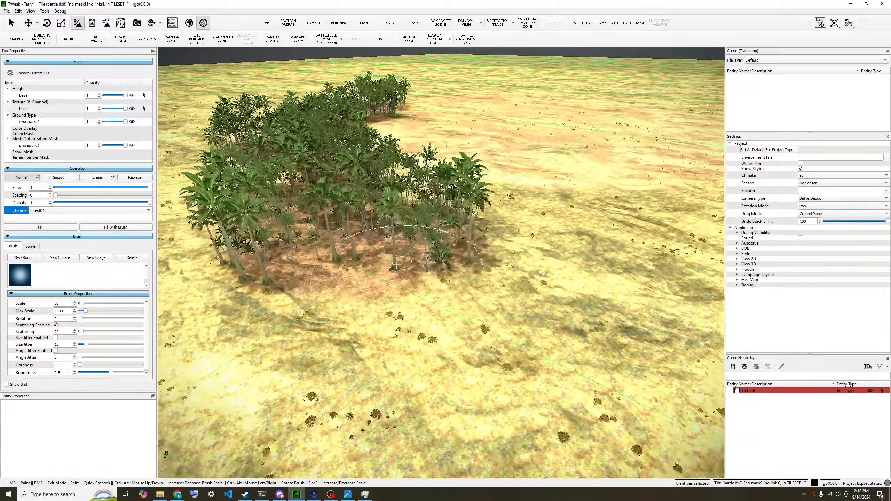
scroll(397, 264, down, 5)
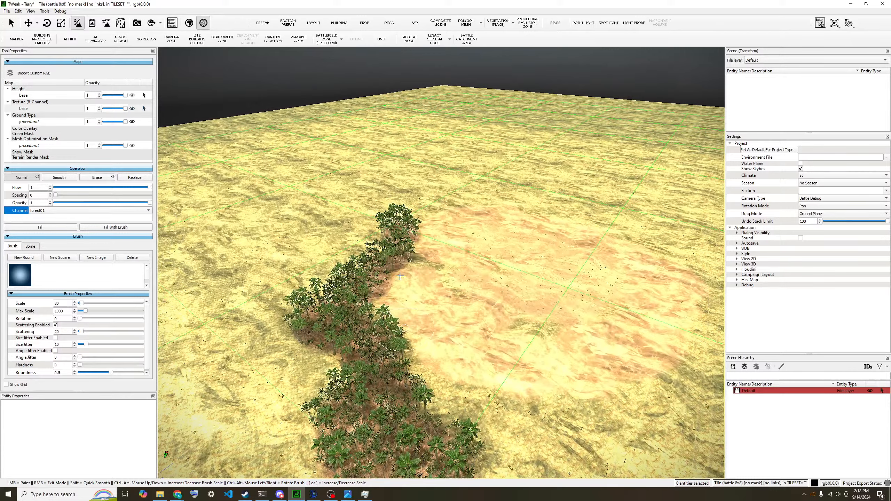
key(s)
key(d)
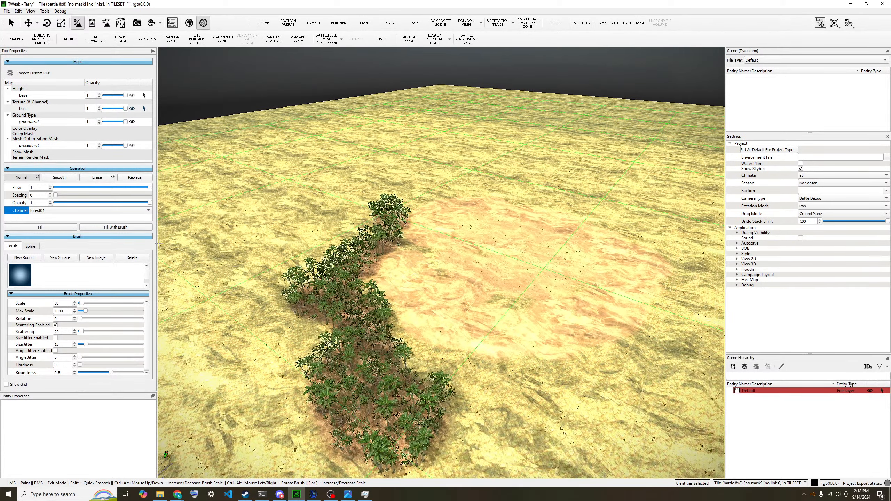
Smooth the painted ground textures across the reddish patch beside the palm grove.
click(103, 179)
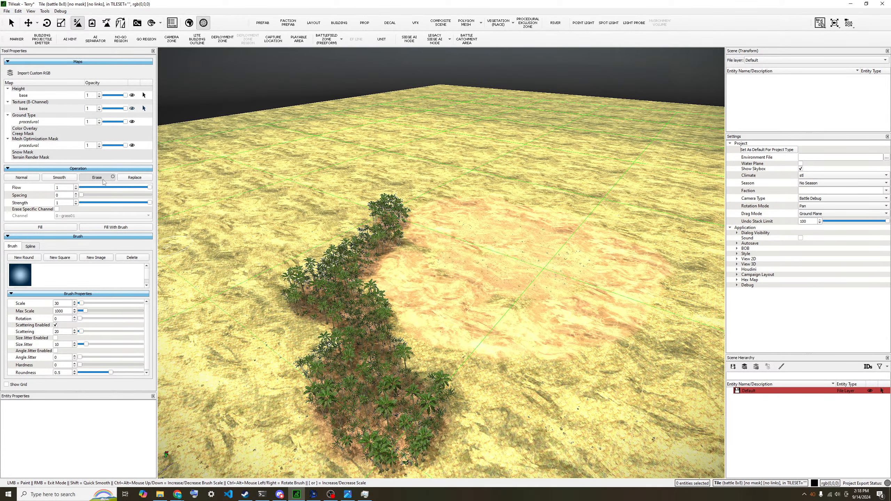
click(62, 178)
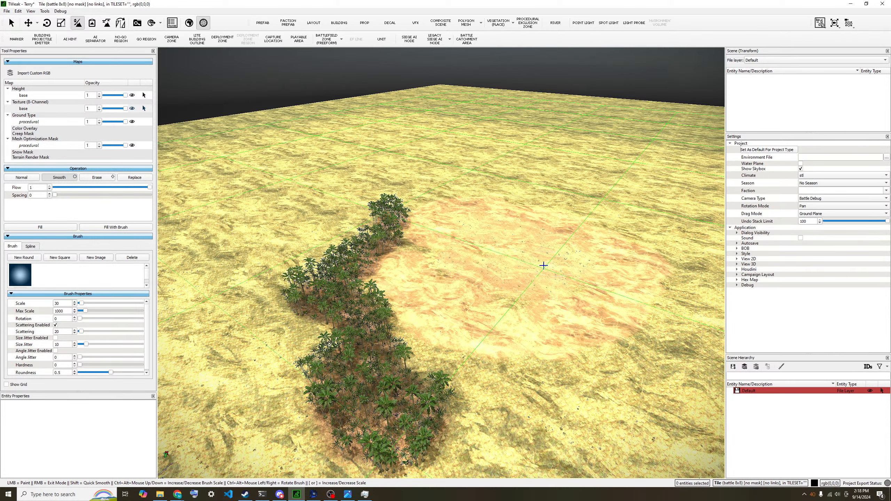
mouse_move(543, 266)
mouse_down()
mouse_move(421, 274)
mouse_move(476, 243)
mouse_up()
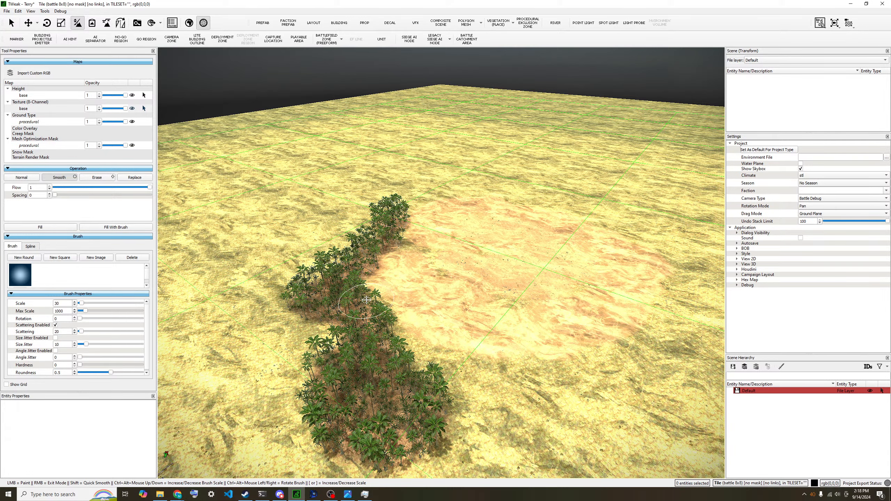
Erase the reddish ground patch and the whole palm grove with the brush scale set to 130.
click(98, 178)
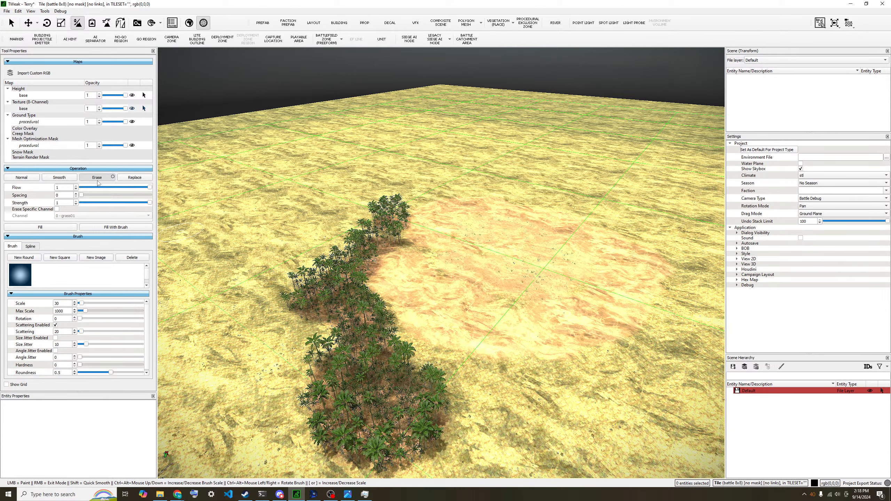
click(103, 305)
mouse_move(409, 382)
mouse_down()
mouse_move(491, 333)
mouse_move(519, 302)
mouse_move(579, 288)
mouse_move(566, 238)
mouse_move(506, 228)
mouse_up()
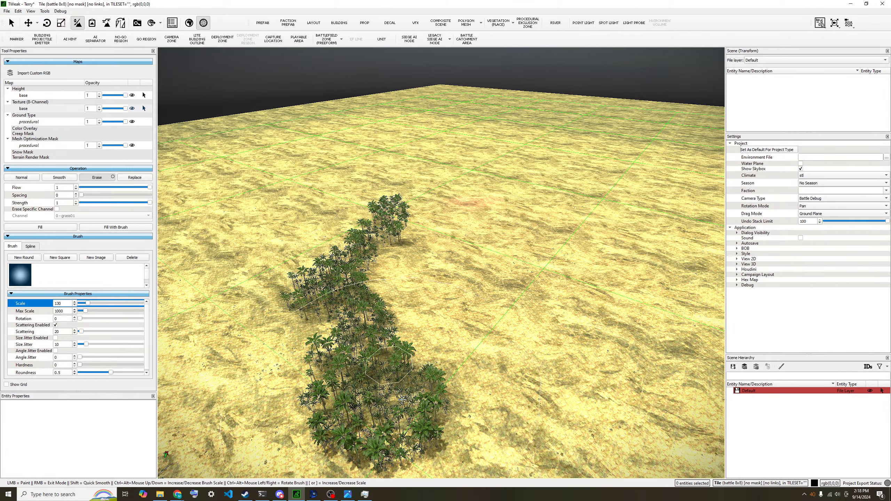
key(s)
key(s)
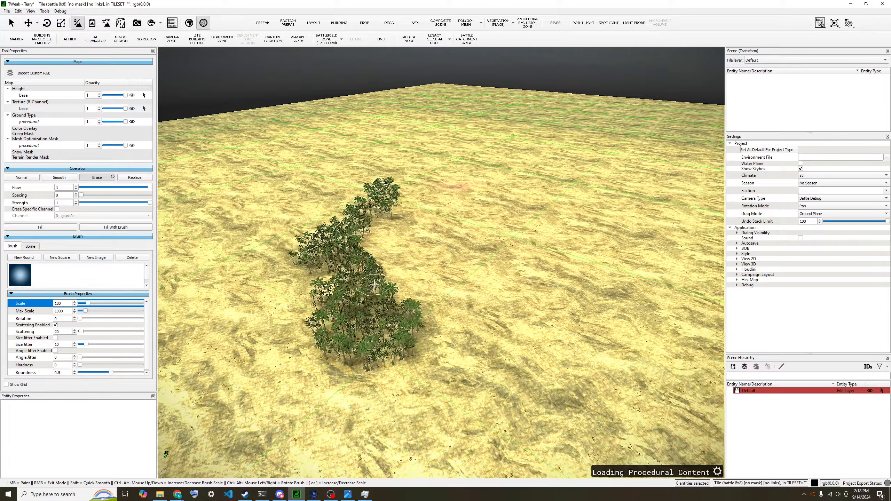
scroll(509, 249, down, 5)
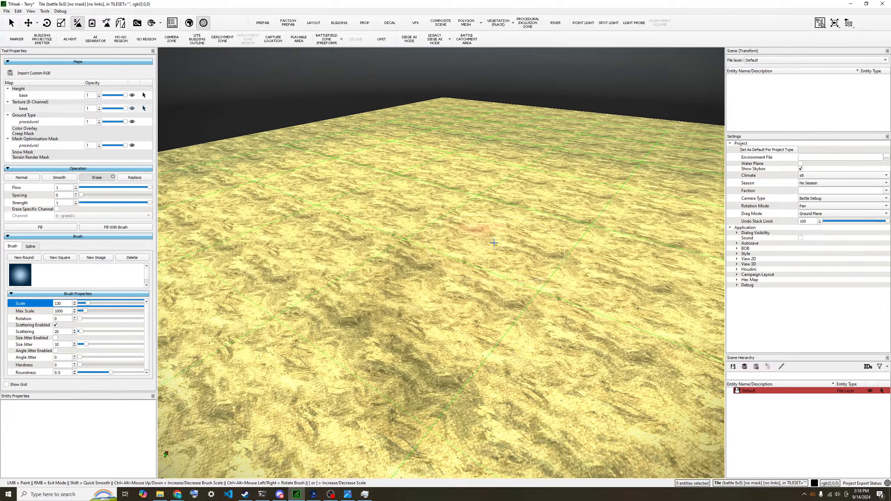
scroll(509, 253, up, 5)
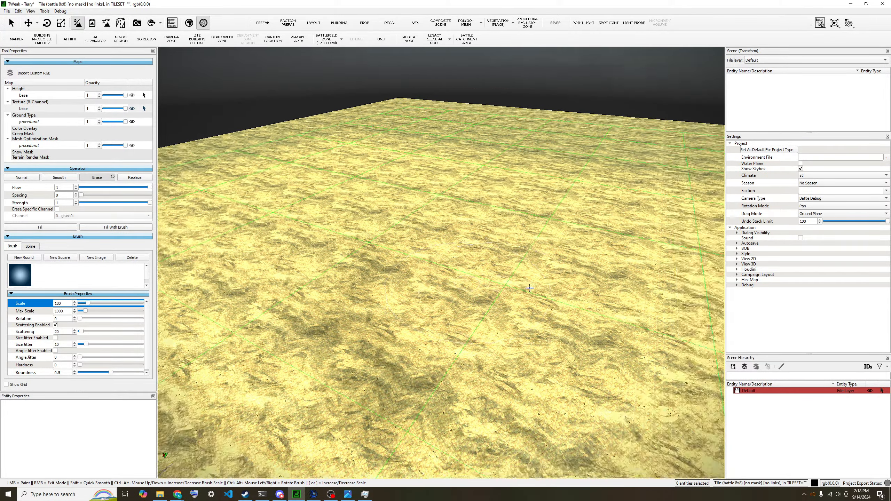
scroll(556, 249, down, 5)
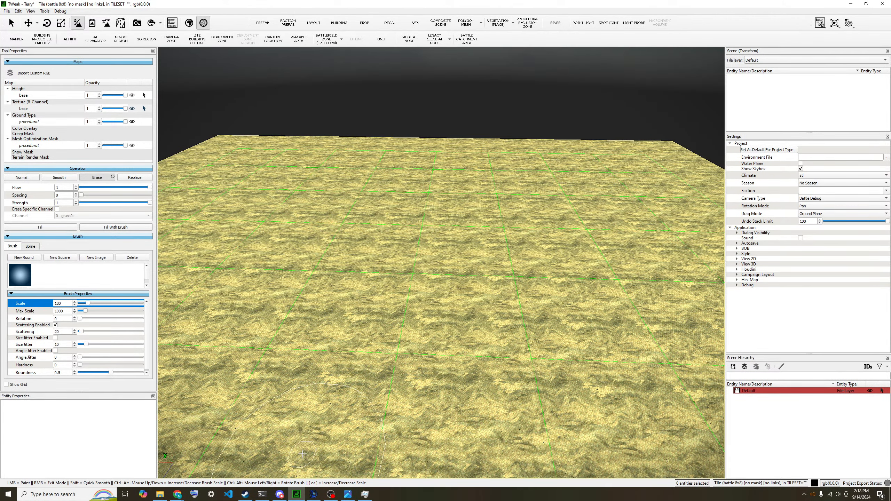
Switch to OBS and activate the WindowCapture - Terry scene.
click(330, 494)
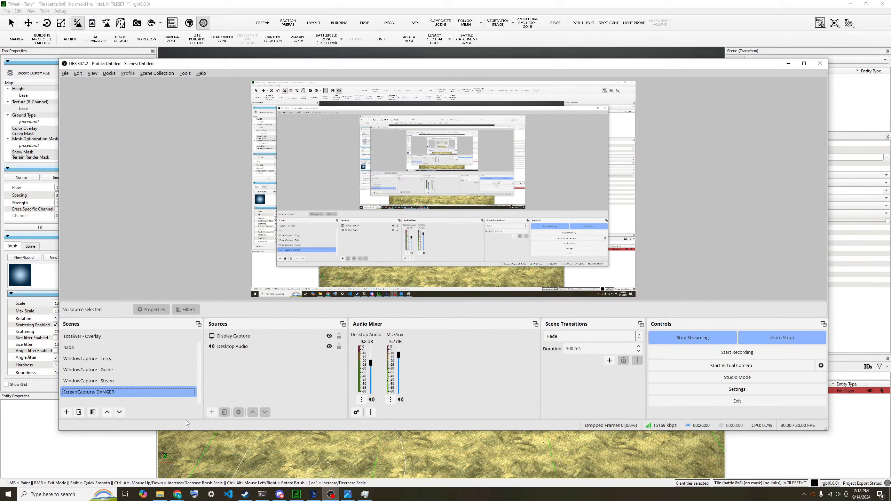
click(118, 360)
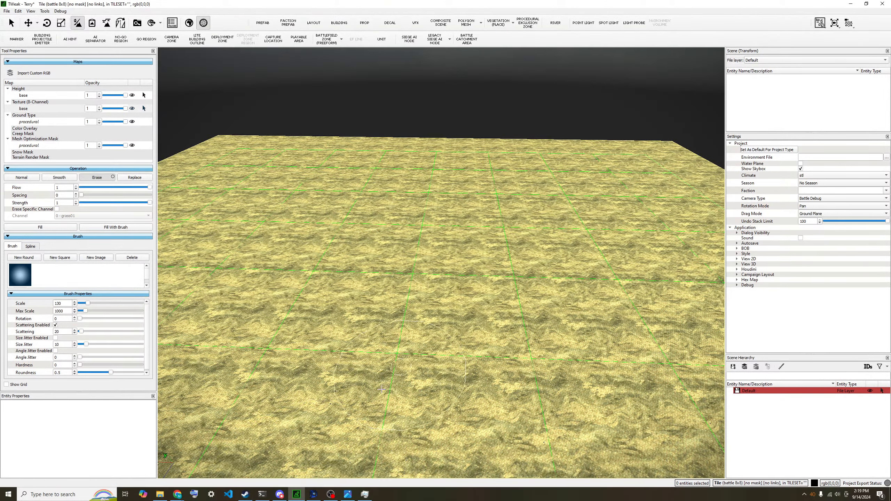
scroll(380, 361, up, 2)
scroll(379, 361, up, 3)
scroll(380, 361, down, 4)
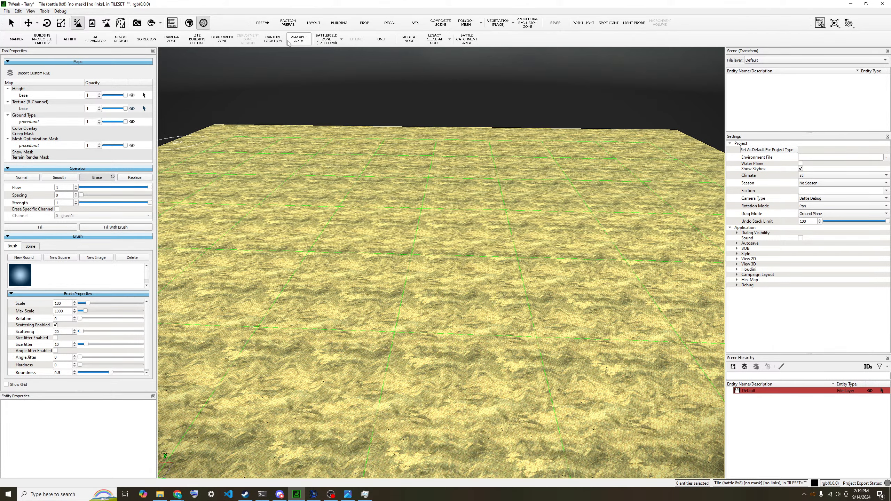
scroll(333, 180, up, 3)
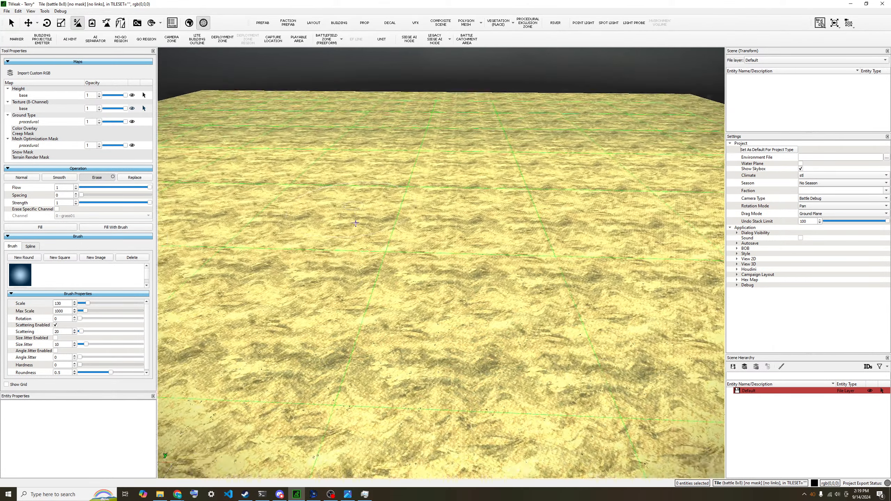
scroll(349, 218, up, 3)
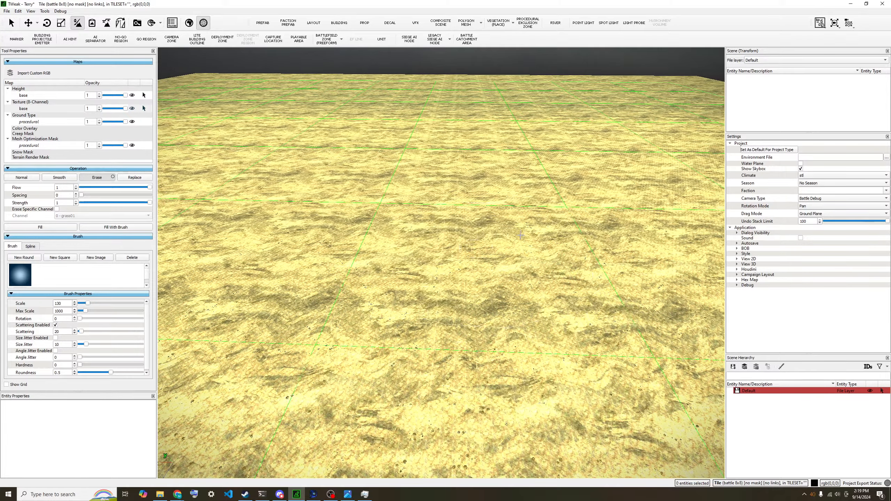
scroll(537, 313, up, 5)
scroll(537, 312, down, 4)
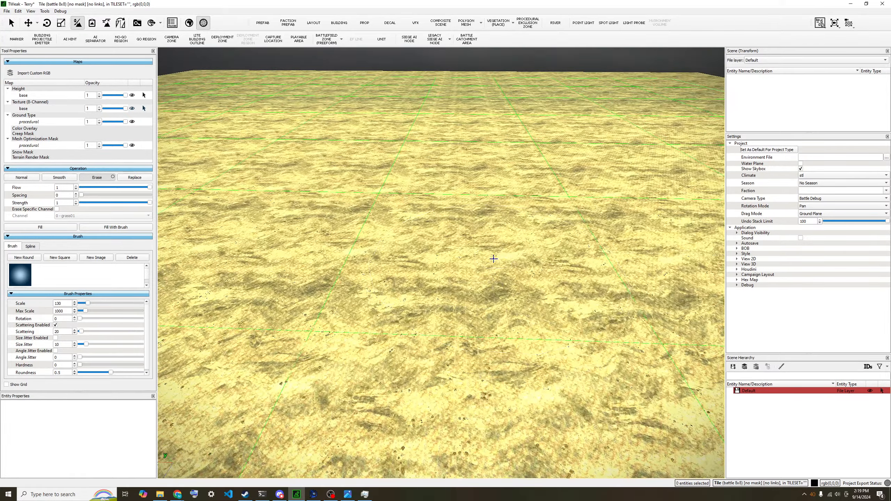
scroll(467, 187, down, 4)
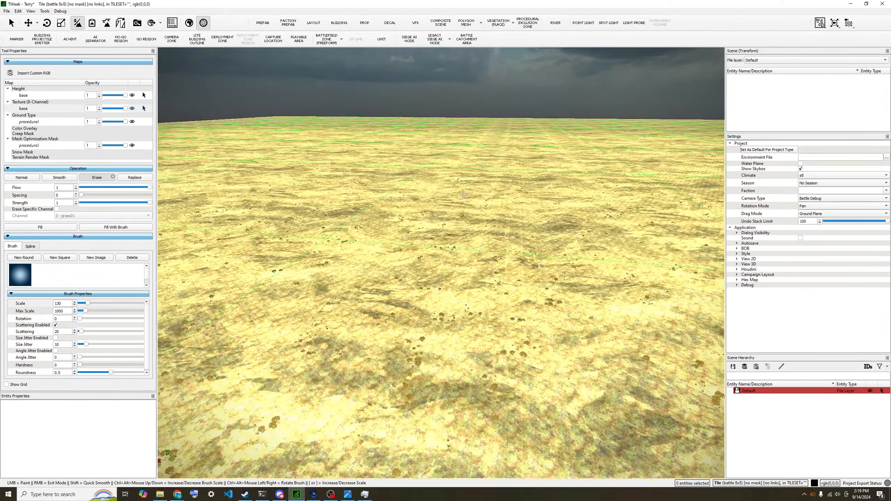
scroll(470, 204, down, 3)
middle_drag(444, 220, 544, 174)
scroll(449, 230, down, 5)
scroll(544, 173, up, 3)
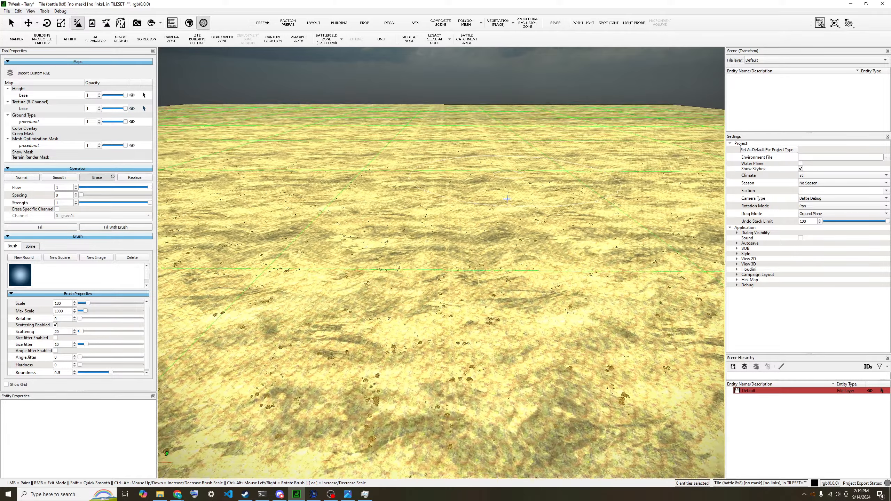
scroll(545, 173, down, 4)
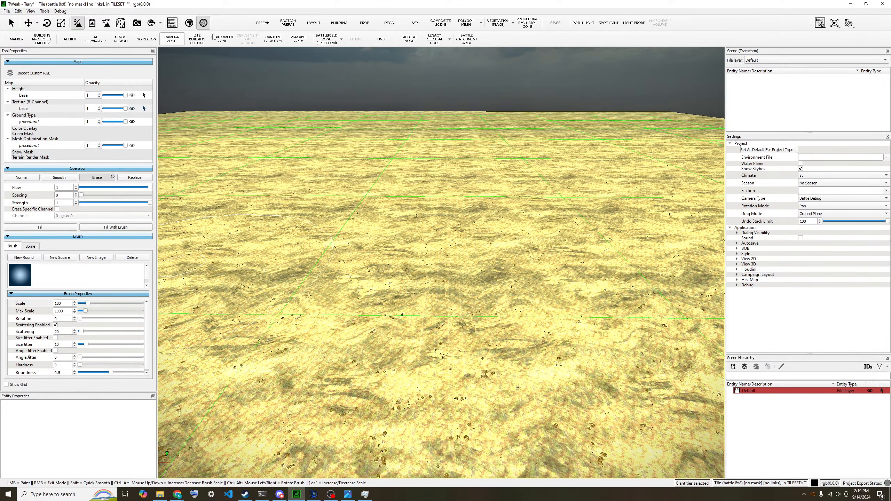
Start building placement with glb_scaffolding_01 from the global category and set the placement scale to 1.
click(339, 23)
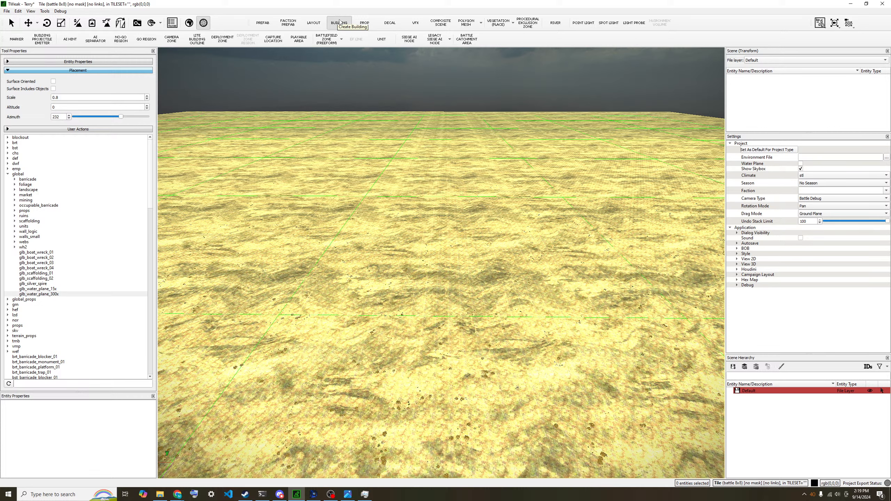
click(31, 274)
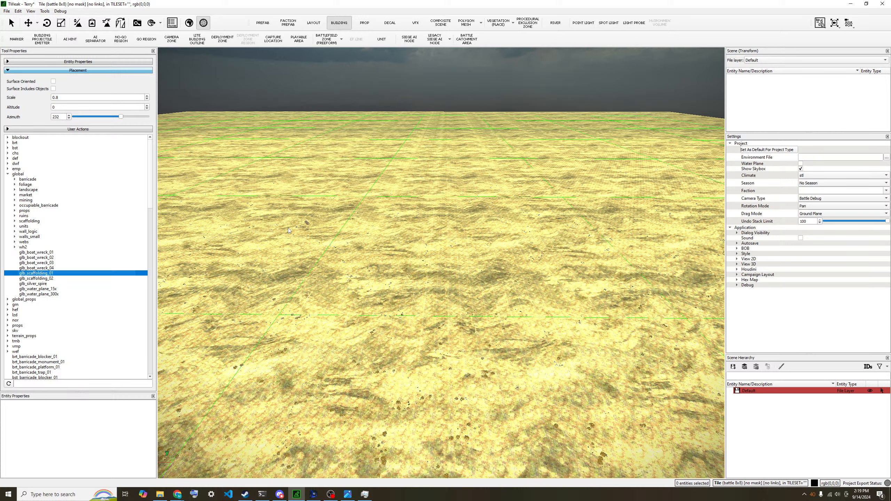
click(142, 97)
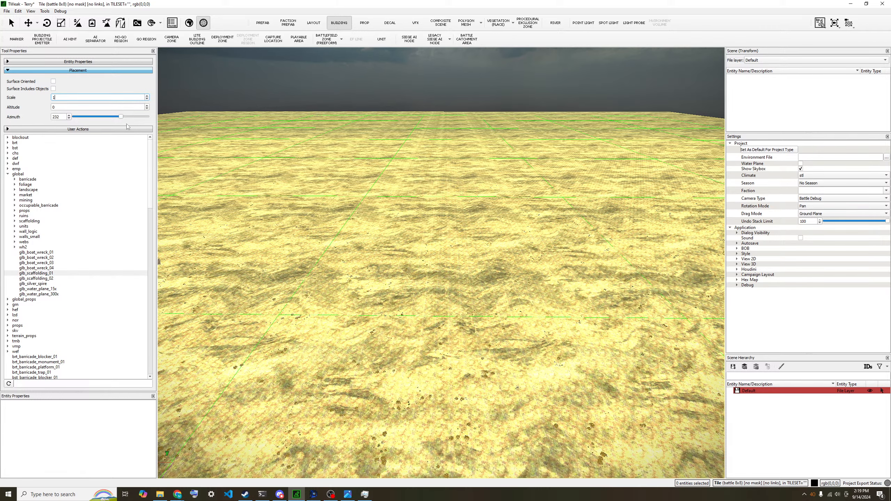
Place a glb_scaffolding_01 building on the open desert ground and undo the placement.
scroll(365, 359, up, 5)
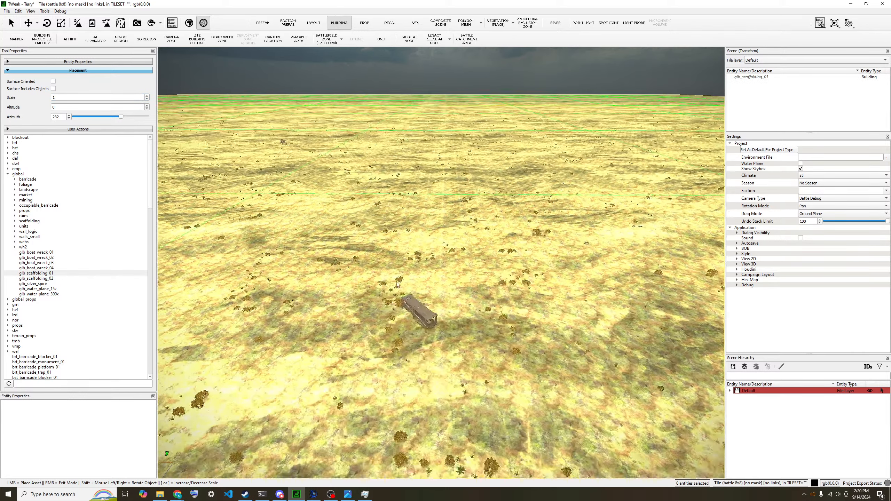
key(a)
key(ctrl+z)
key(w)
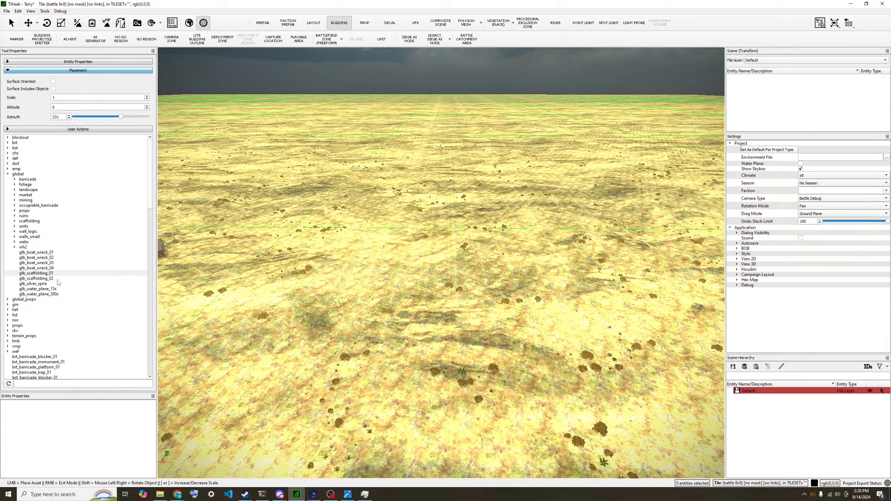
Place a nor_docks_01 building from the nor docks category on the desert ground.
click(7, 321)
click(24, 330)
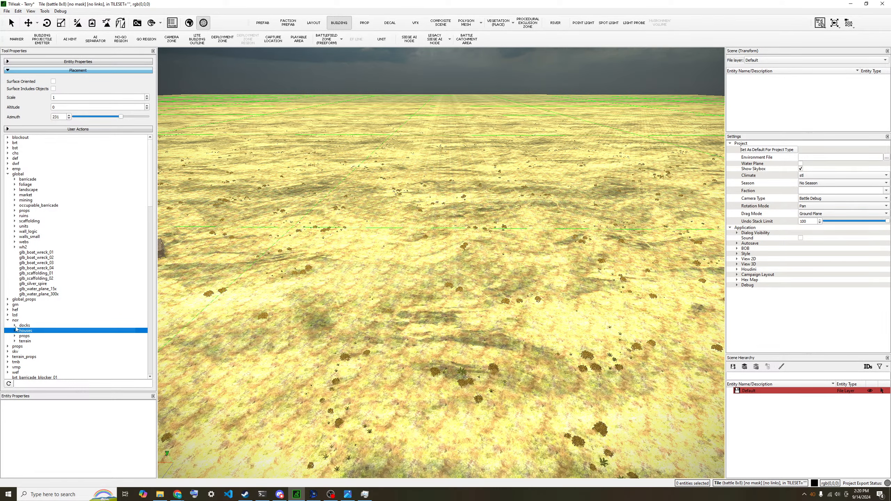
click(14, 326)
click(30, 331)
click(337, 306)
scroll(533, 266, up, 5)
key(a)
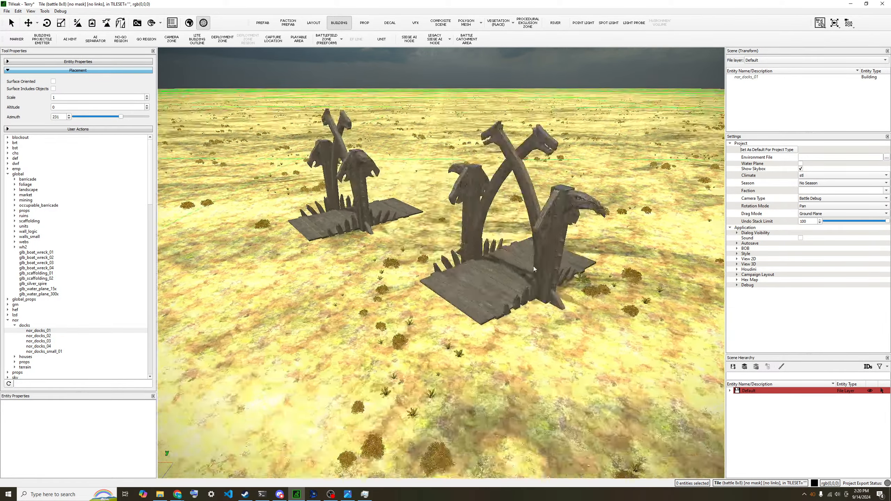
Try a second nor_docks_01 building beside the first dock piece and undo its placement.
click(528, 168)
key(a)
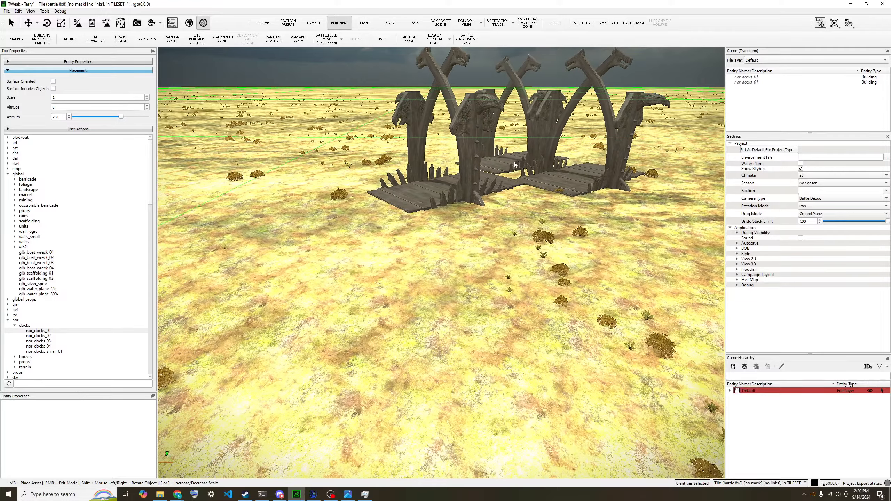
middle_drag(514, 161, 480, 181)
key(ctrl+z)
Rotate the second nor_docks_01 to line up with the placed dock and place it end to end with it.
key(a)
key(w)
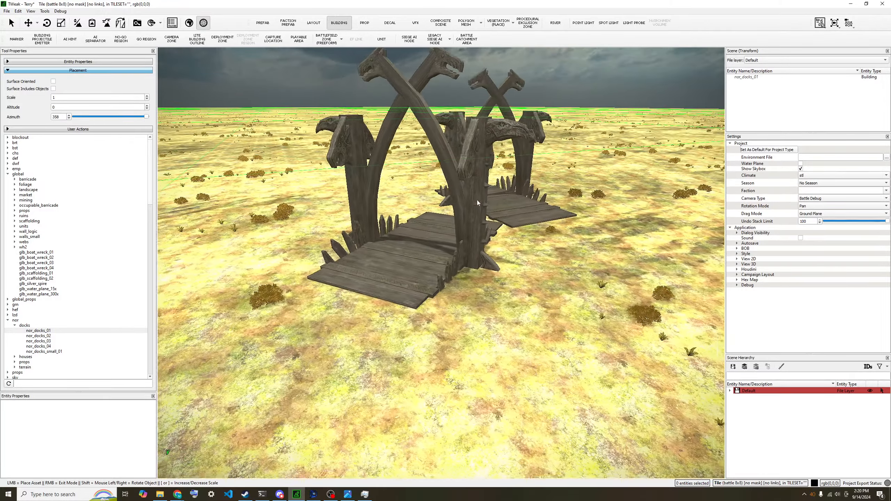
key(shift)
key(shift)
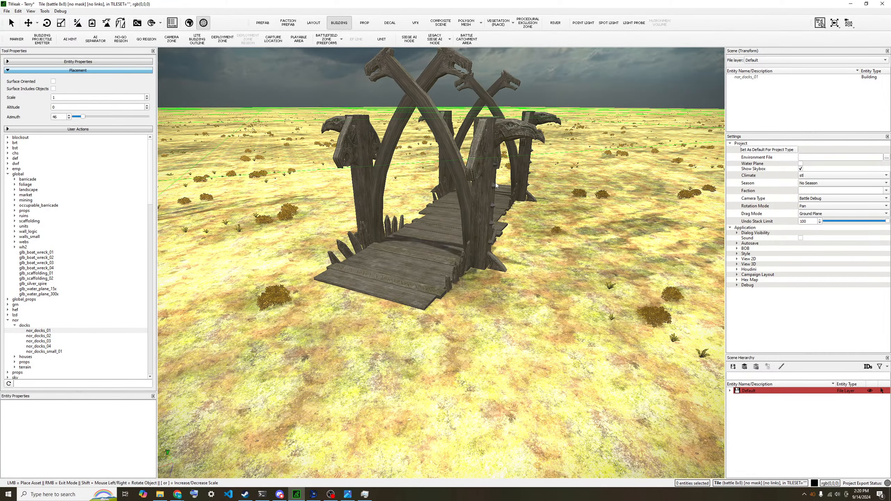
click(477, 201)
key(w)
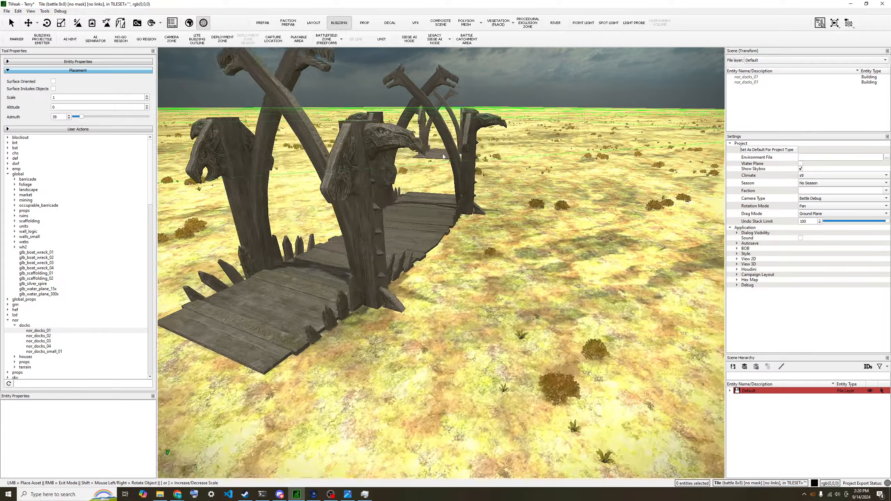
Rotate and place three more nor_docks_01 pieces from the end of the dock to extend it into a curved walkway.
key(shift)
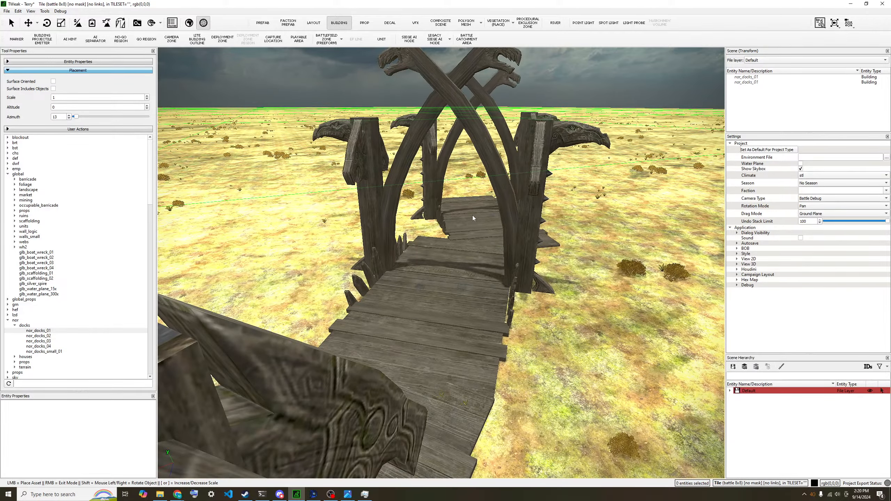
key(shift)
click(454, 219)
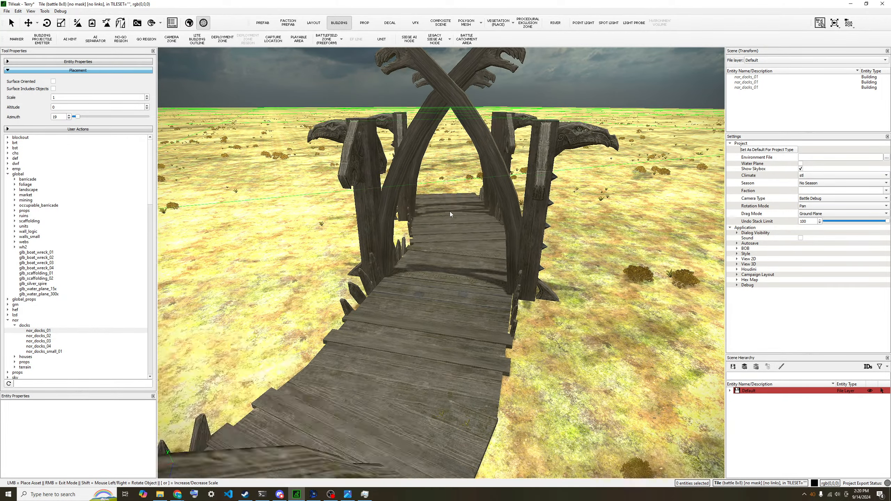
key(w)
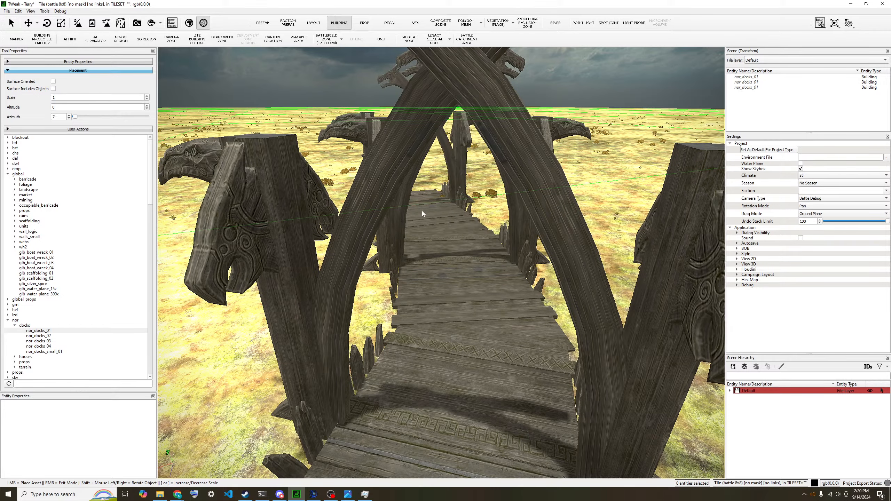
click(422, 211)
key(w)
key(a)
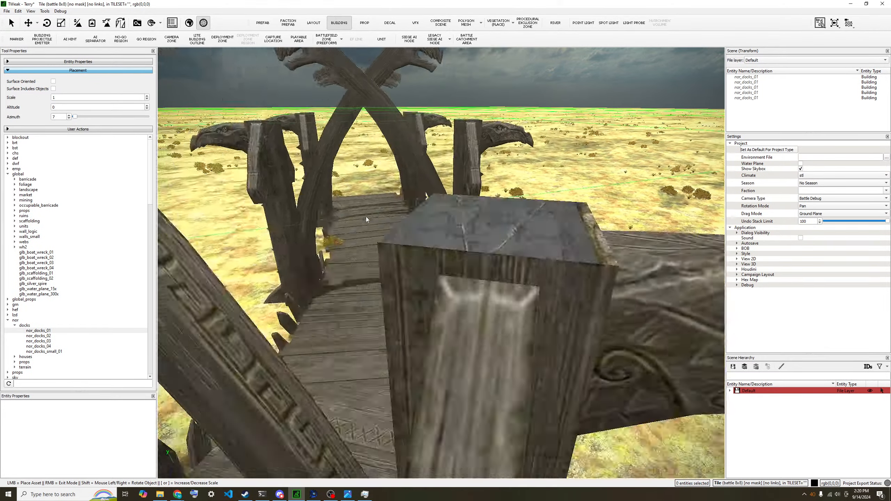
click(365, 218)
key(s)
middle_drag(339, 226, 446, 235)
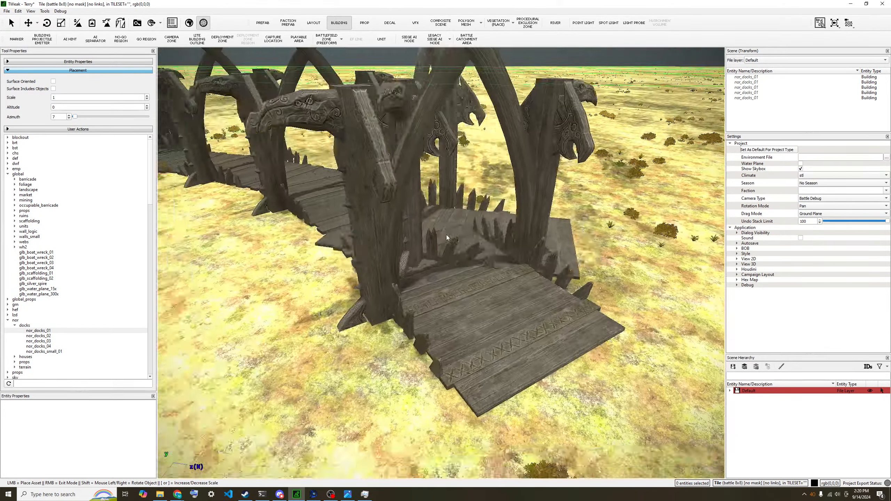
key(s)
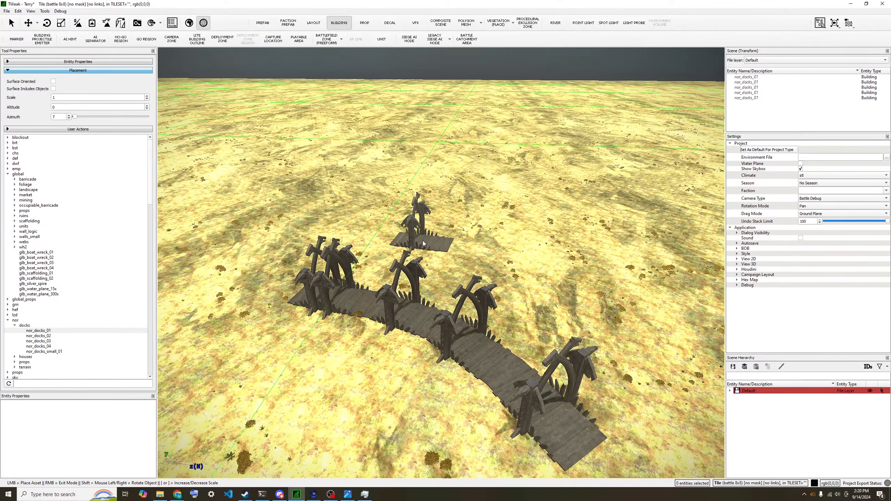
key(s)
key(a)
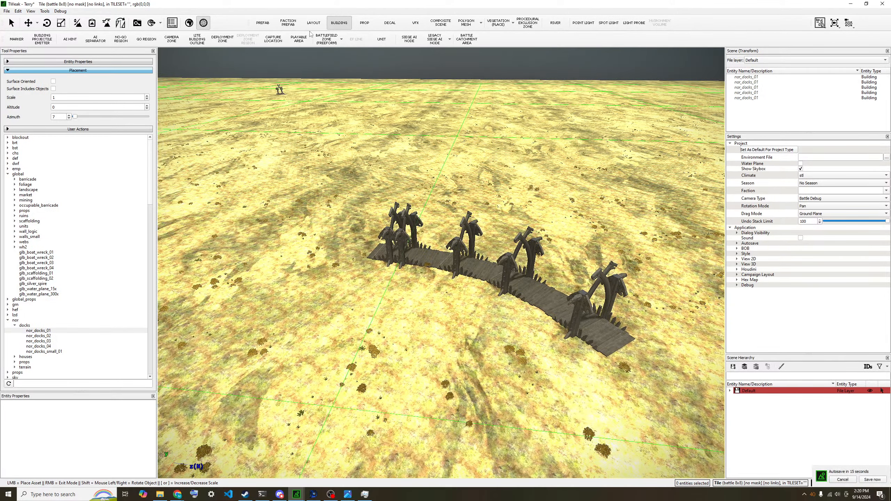
Select the first dock piece at the near end and move it vertically until its support posts stand above the ground.
click(29, 24)
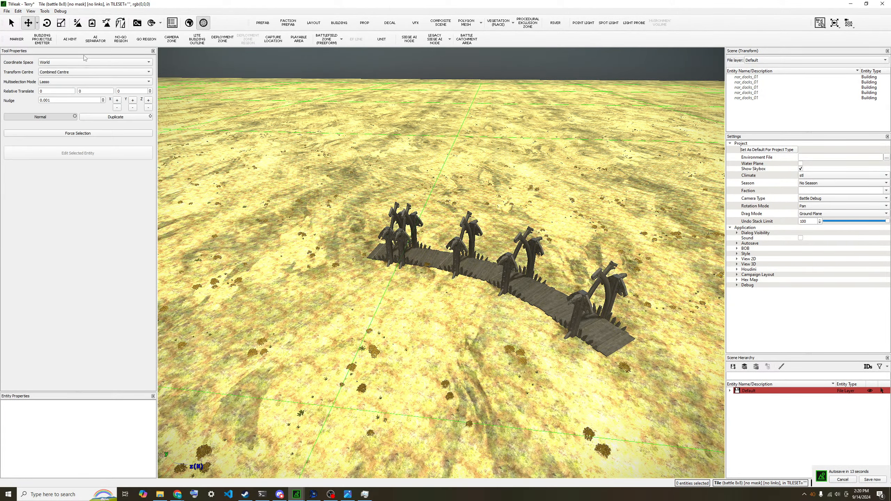
click(14, 26)
click(601, 329)
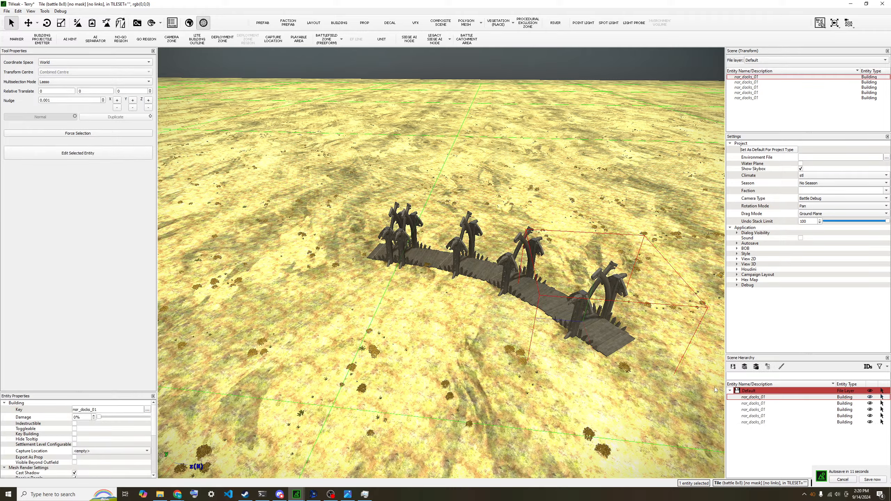
key(d)
key(w)
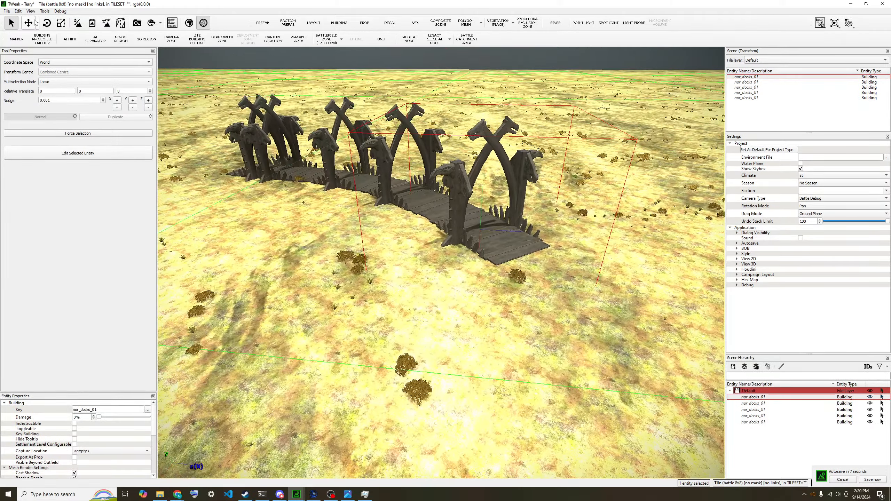
click(35, 23)
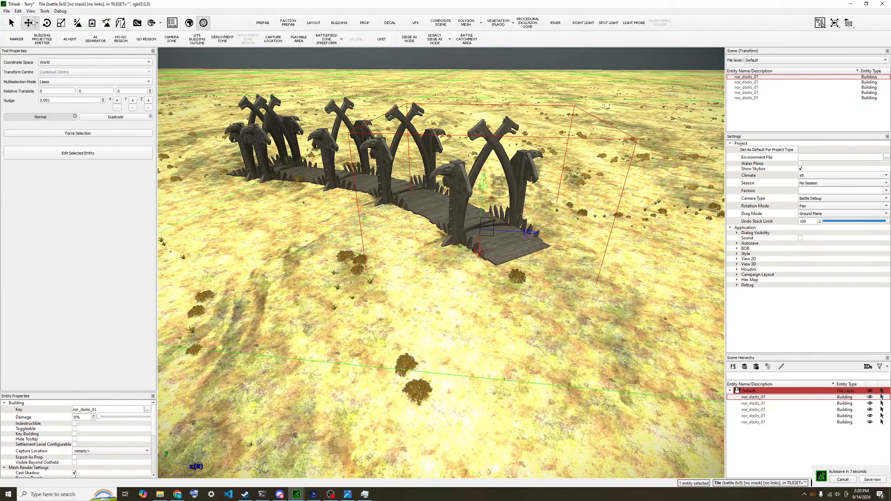
drag(486, 190, 493, 98)
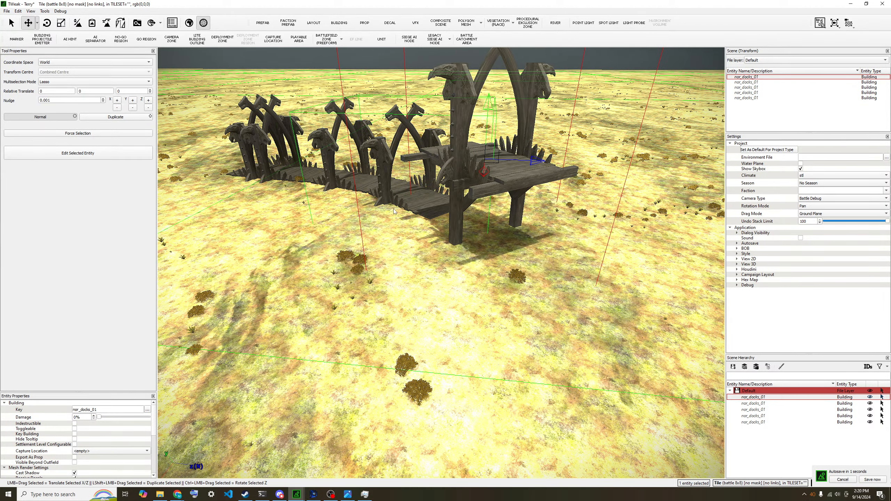
Select the second dock piece and raise it level with the already raised end piece.
click(414, 205)
right_drag(552, 163, 585, 167)
middle_drag(585, 167, 428, 175)
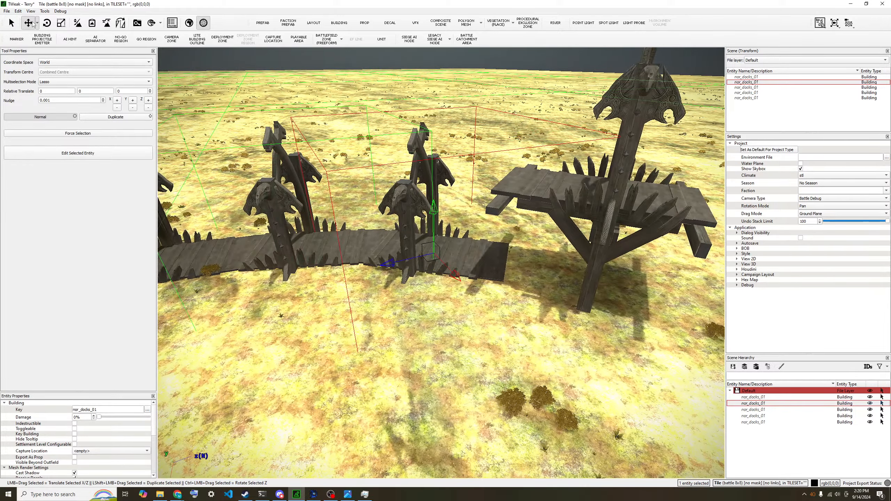
key(w)
drag(435, 212, 438, 126)
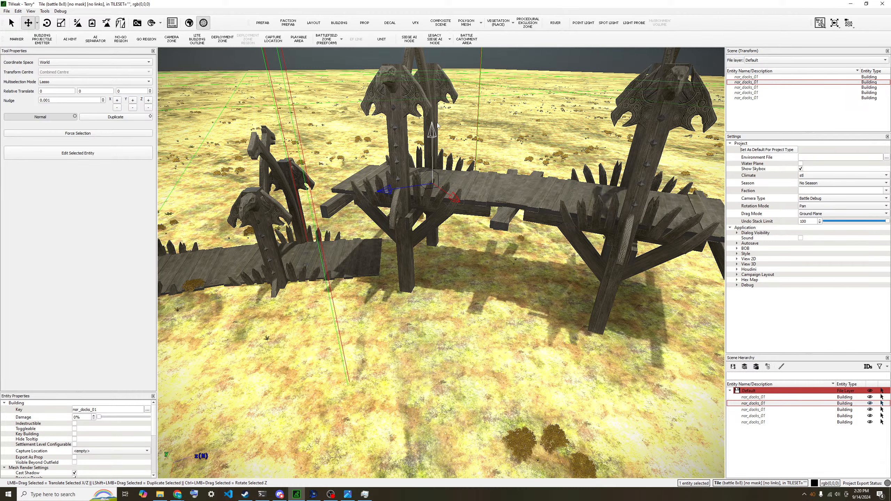
Raise the third dock piece vertically so its deck continues the elevated walkway.
key(a)
click(348, 288)
key(a)
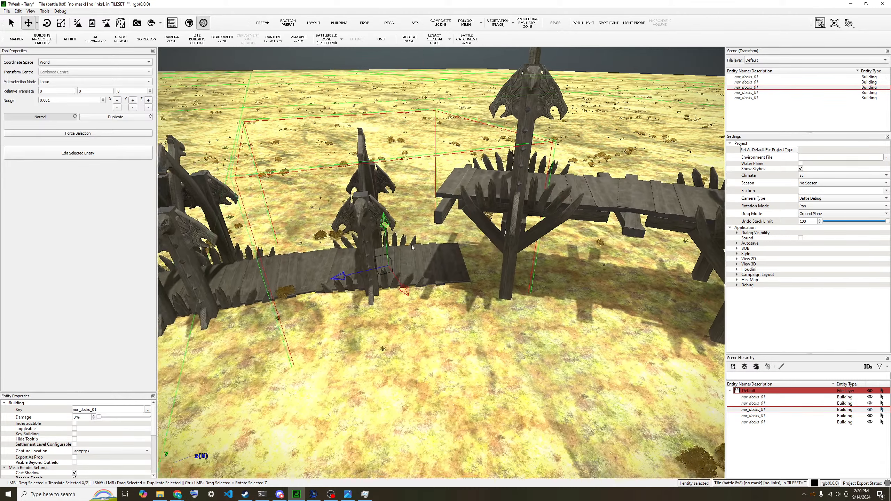
drag(391, 225, 386, 130)
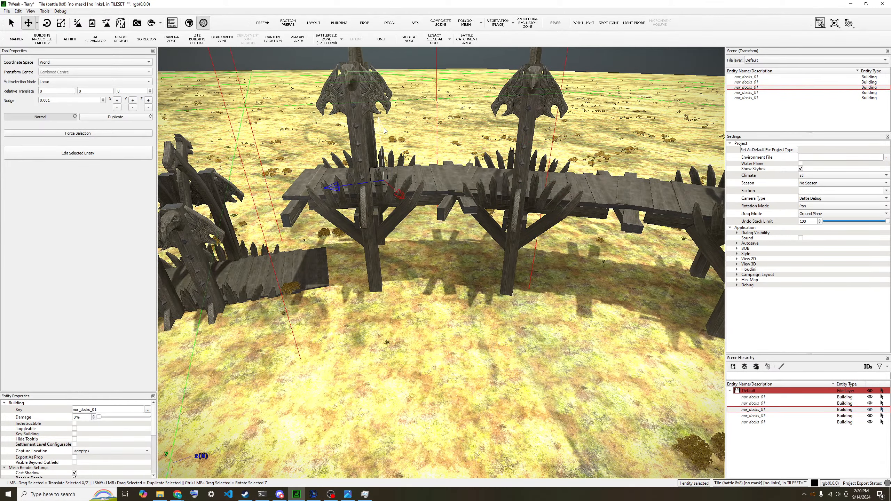
Lift the extra nor_docks_01 overlapping the last dock piece off the ground and delete it.
key(s)
key(a)
click(302, 265)
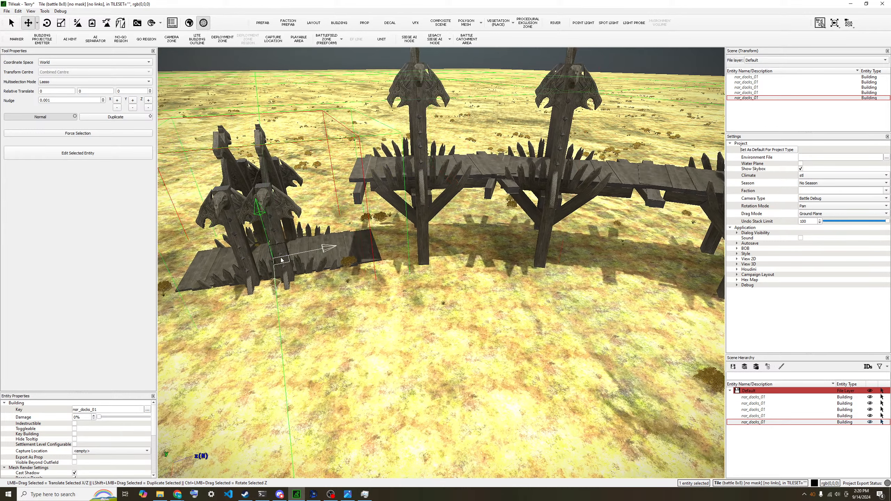
drag(260, 214, 265, 111)
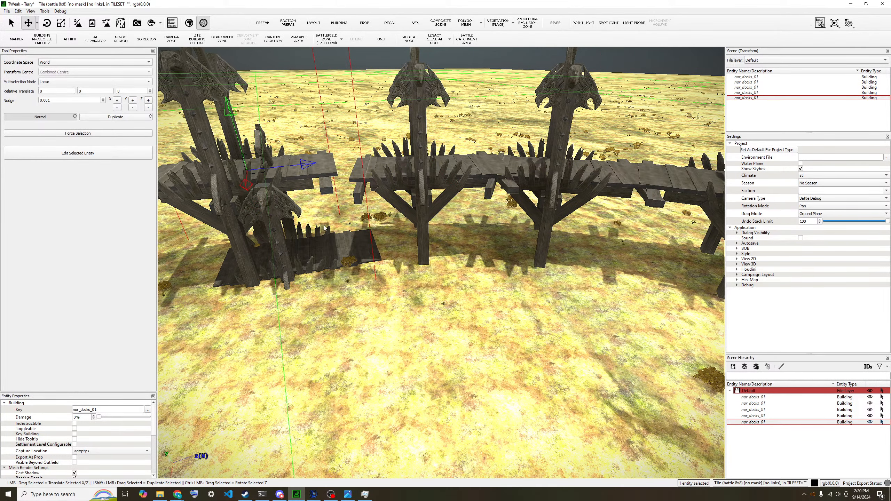
key(Delete)
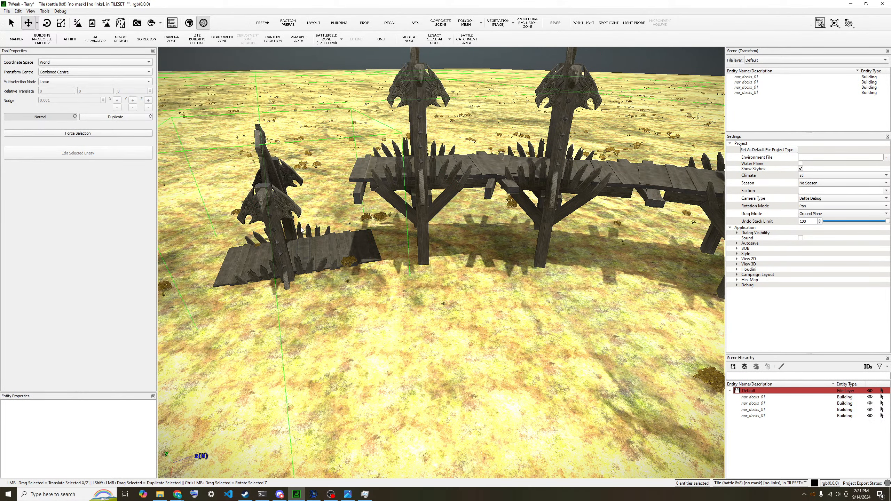
Raise the last remaining dock piece on the ground to the height of the other three.
click(295, 248)
drag(295, 249, 296, 115)
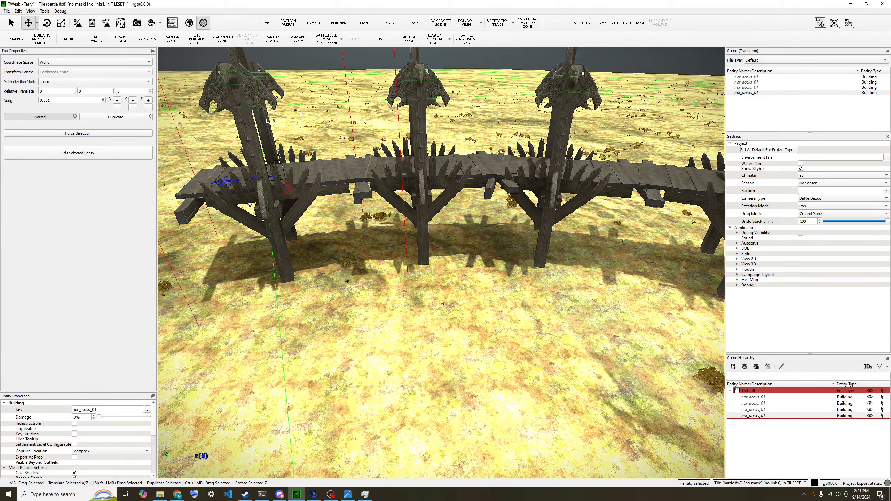
scroll(392, 243, down, 6)
scroll(400, 266, up, 5)
key(d)
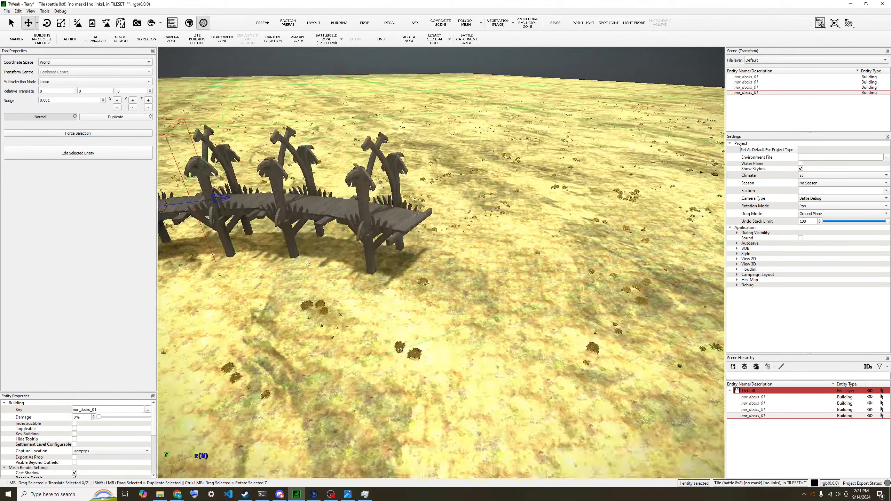
Build up a multiple selection of all four dock pieces, adding the far ones individually.
click(405, 281)
middle_drag(403, 280, 244, 263)
key(d)
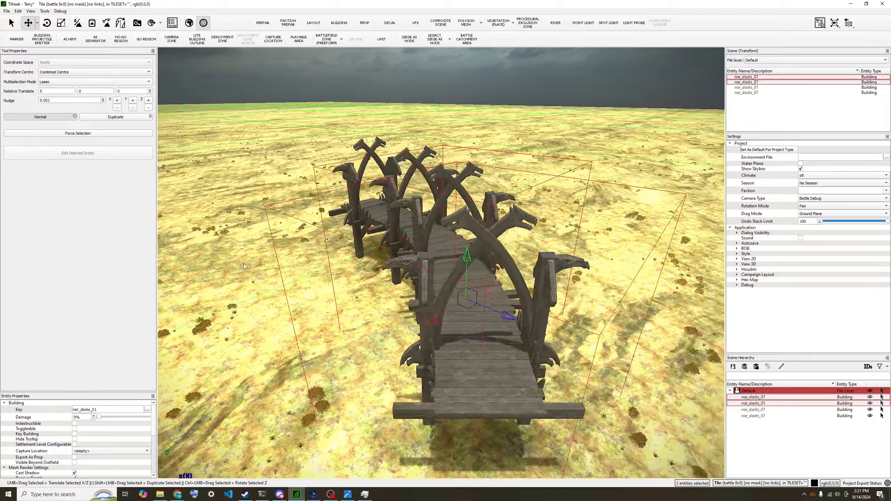
key(a)
key(s)
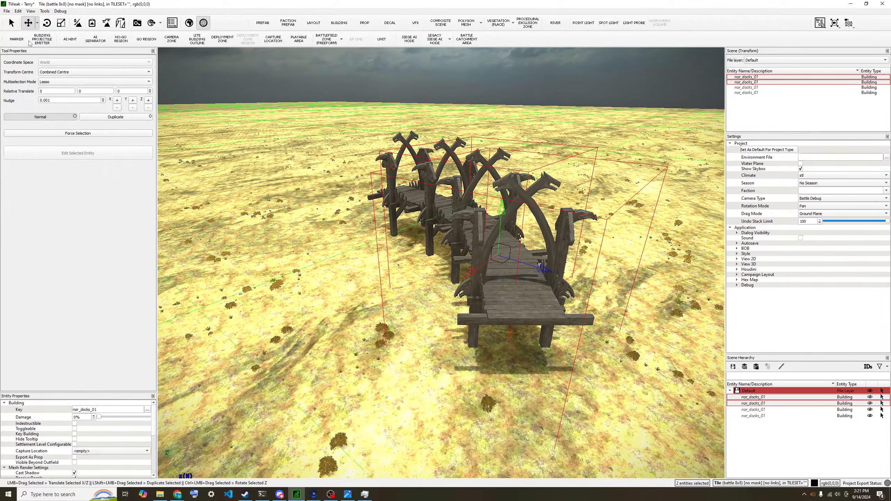
click(11, 23)
key(s)
ctrl+click(445, 192)
ctrl+click(414, 182)
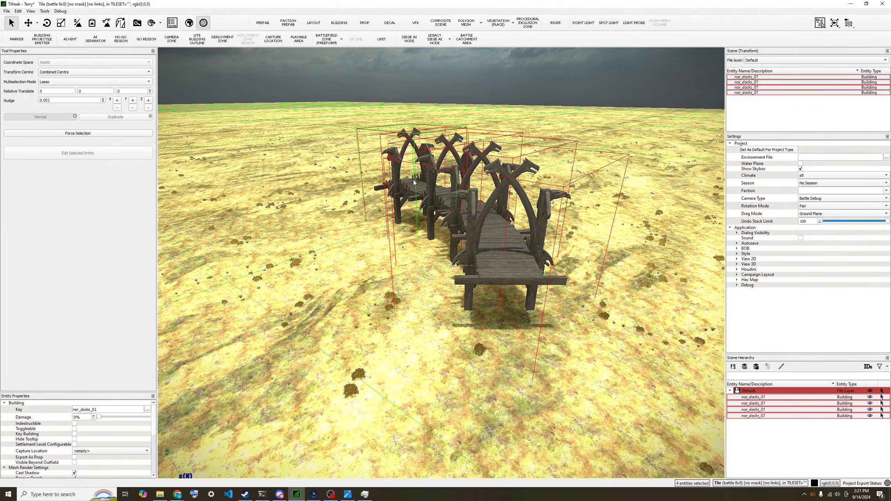
Clear the multiple selection and select single dock pieces one after another along the walkway.
middle_drag(414, 183, 579, 301)
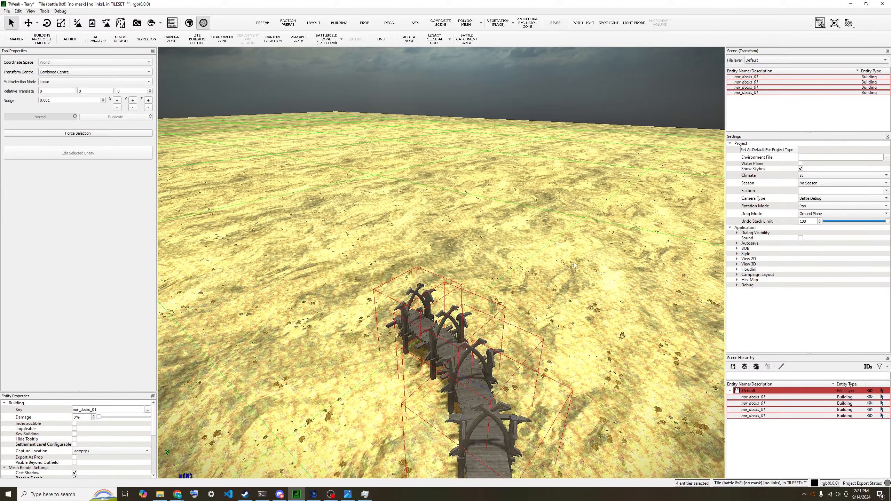
scroll(574, 264, up, 3)
click(622, 305)
click(501, 415)
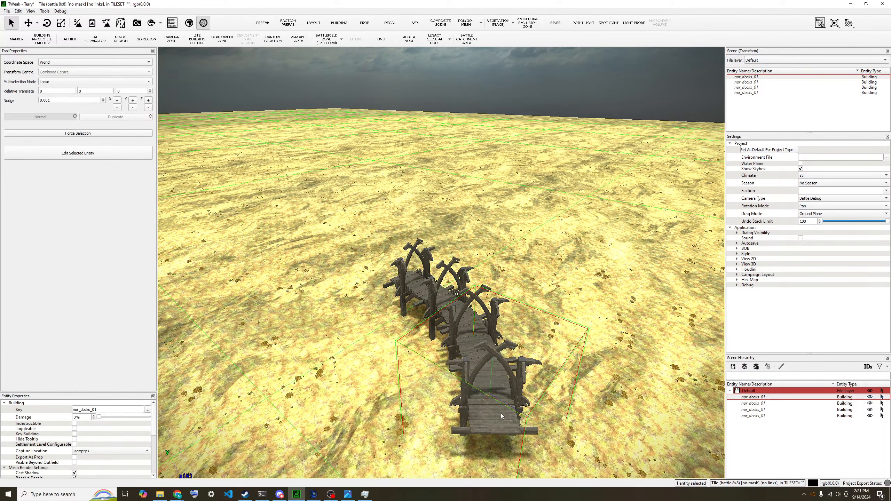
click(449, 299)
click(416, 280)
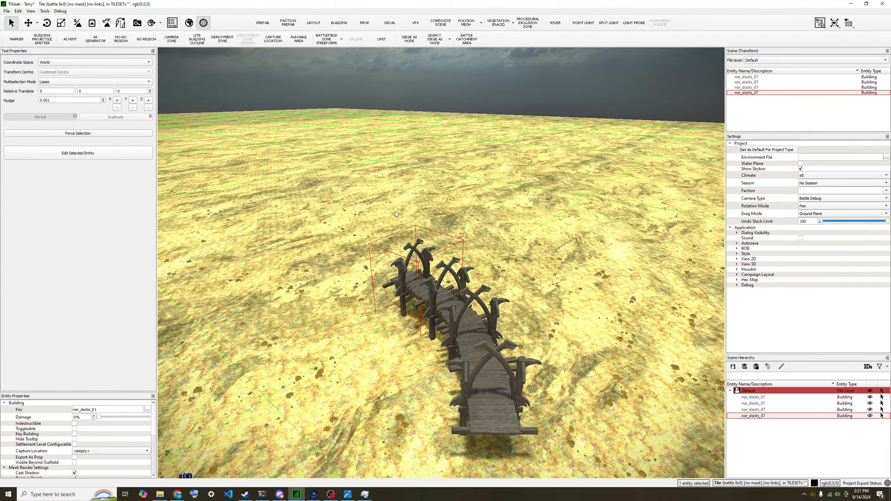
Lasso-select all four dock pieces twice, clearing the selection each time.
drag(562, 450, 582, 336)
scroll(594, 349, up, 5)
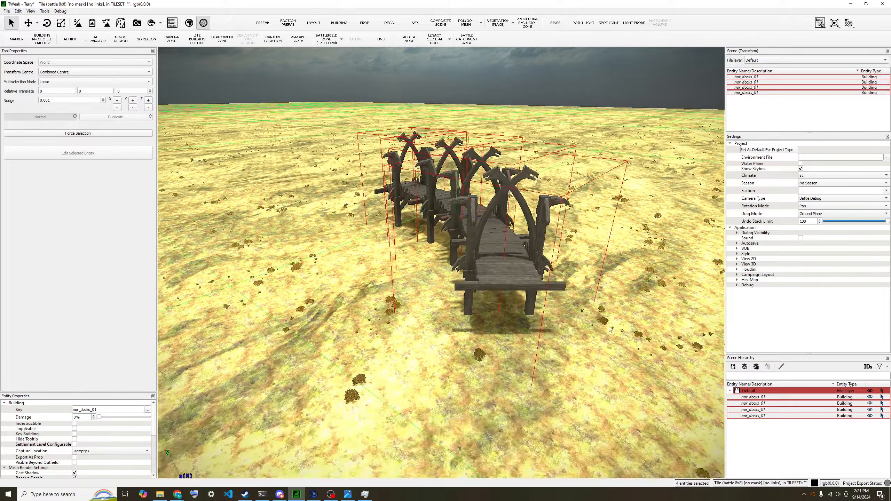
scroll(589, 316, down, 4)
click(588, 335)
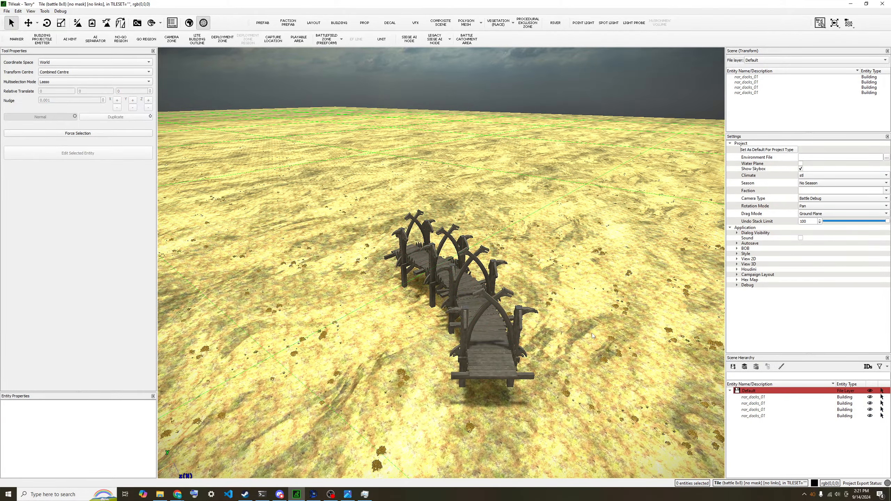
scroll(592, 333, up, 2)
middle_drag(592, 332, 546, 373)
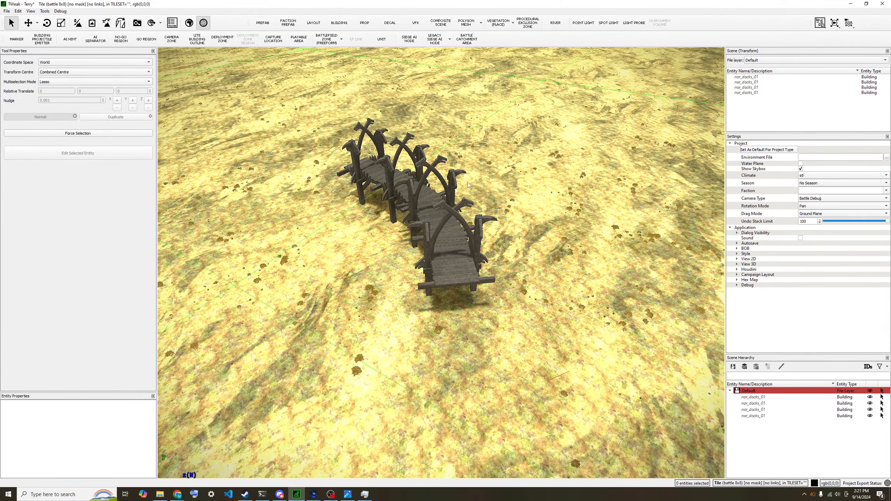
mouse_move(565, 377)
mouse_down()
mouse_move(291, 184)
mouse_move(547, 351)
mouse_move(558, 346)
mouse_up()
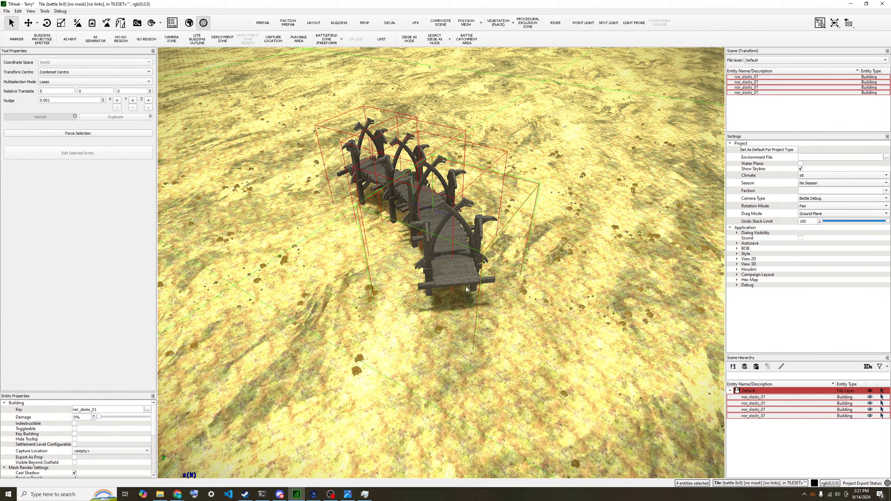
click(765, 438)
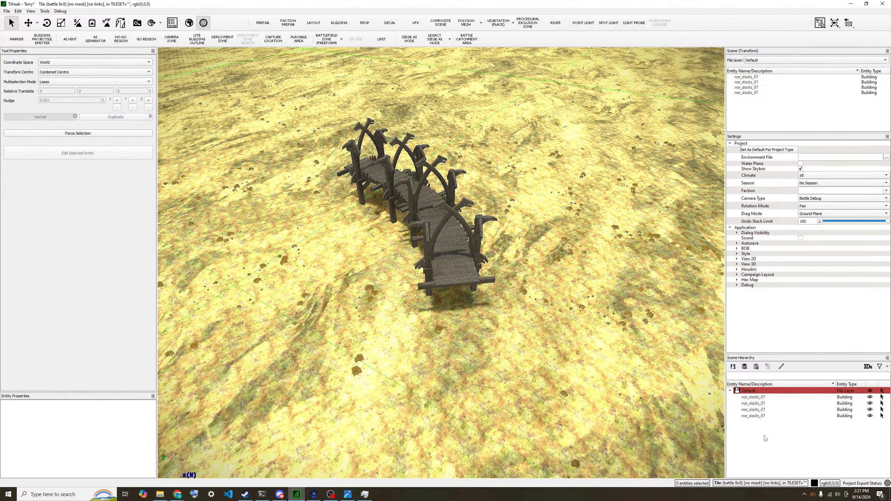
Select the Default file layer in the scene hierarchy, lasso-select the four dock pieces in the view and clear the selection.
click(755, 392)
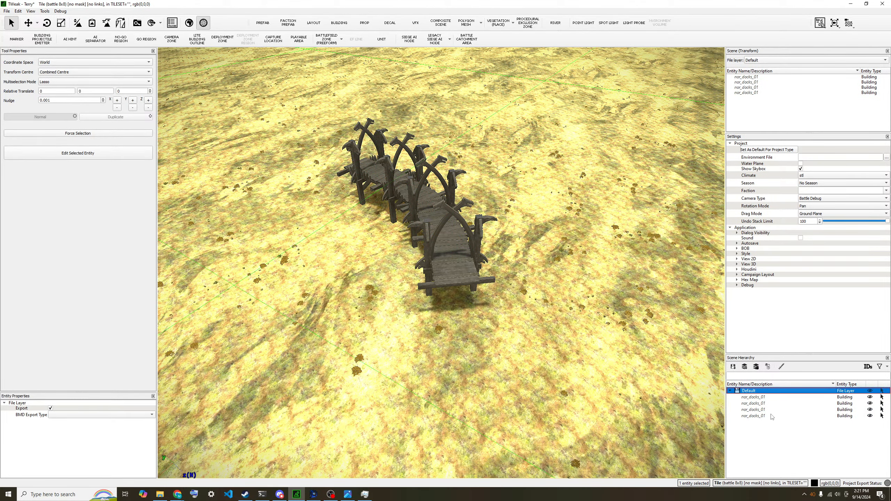
middle_drag(456, 258, 476, 278)
drag(478, 254, 479, 250)
mouse_move(479, 250)
middle_down()
mouse_move(486, 277)
mouse_move(532, 273)
mouse_move(553, 345)
middle_up()
mouse_move(553, 346)
mouse_down()
mouse_move(596, 209)
mouse_move(315, 360)
mouse_move(490, 348)
mouse_up()
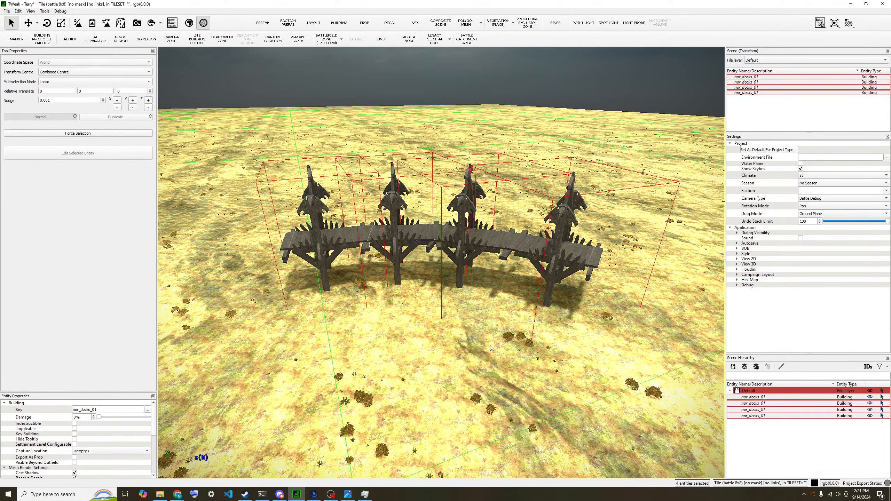
click(799, 455)
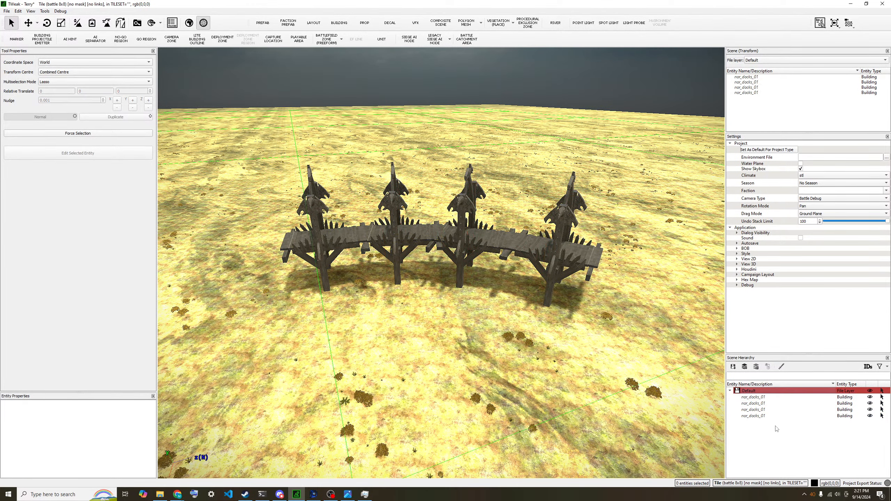
Add a new layer under the Default file layer, keeping the name Layer 1.
click(761, 391)
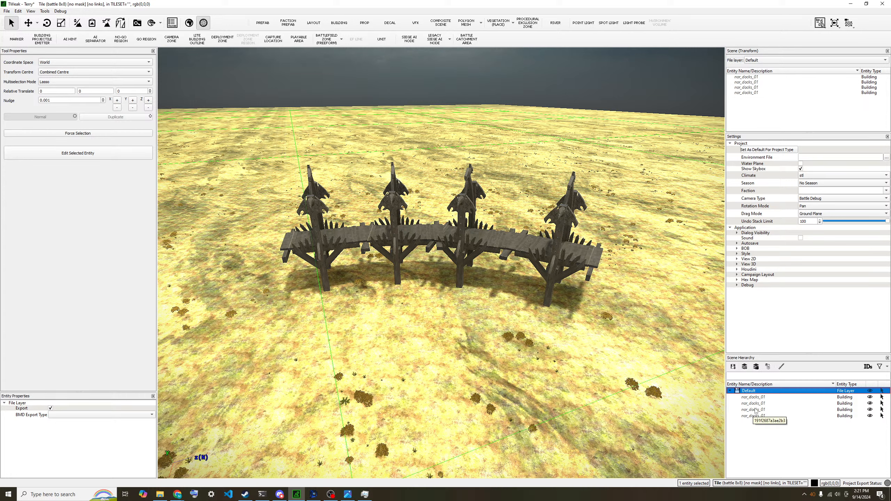
click(746, 370)
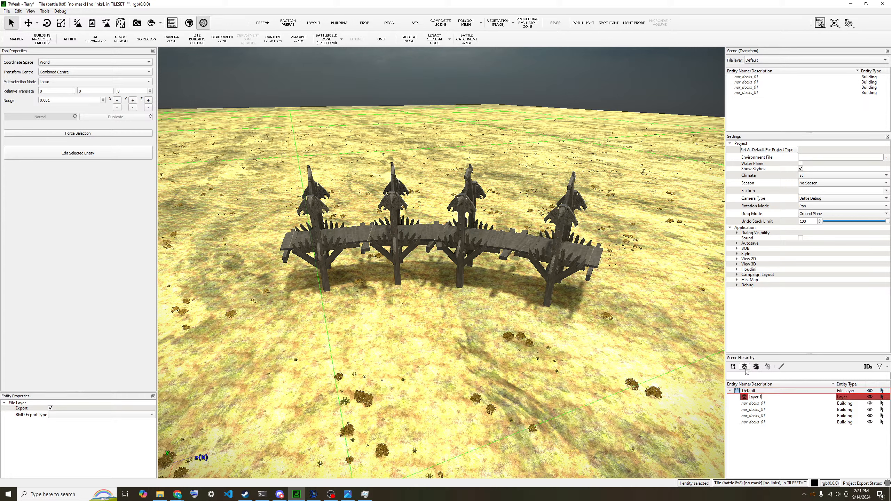
click(761, 421)
Select the dock pieces one after another from their entries in the scene hierarchy.
click(760, 404)
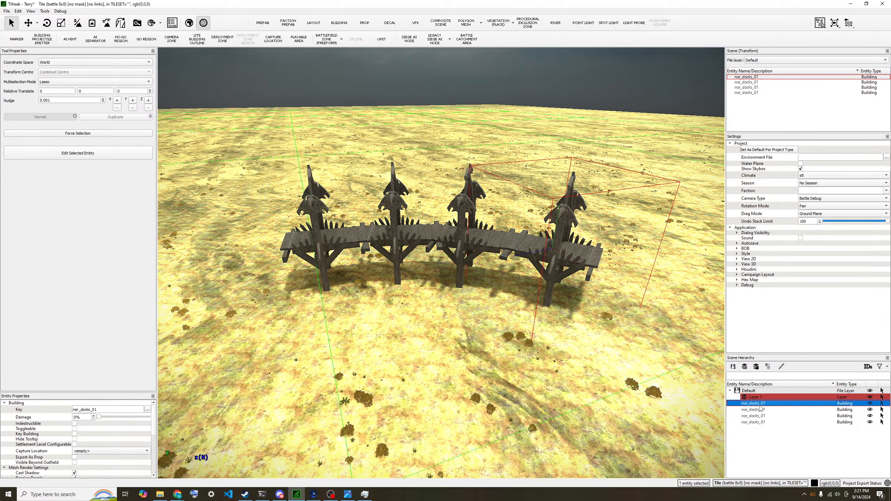
click(761, 415)
click(761, 422)
click(760, 409)
click(761, 404)
click(761, 410)
click(761, 422)
Delete Layer 1 from the scene hierarchy.
click(757, 399)
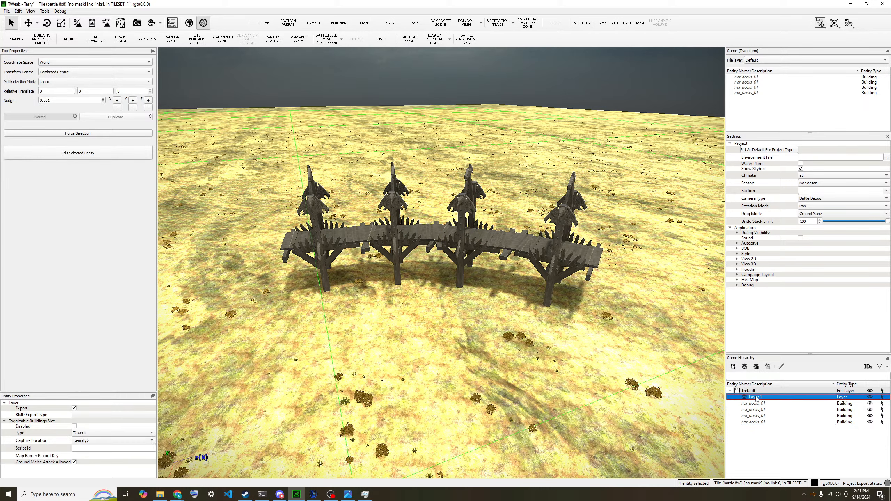
key(Delete)
click(758, 398)
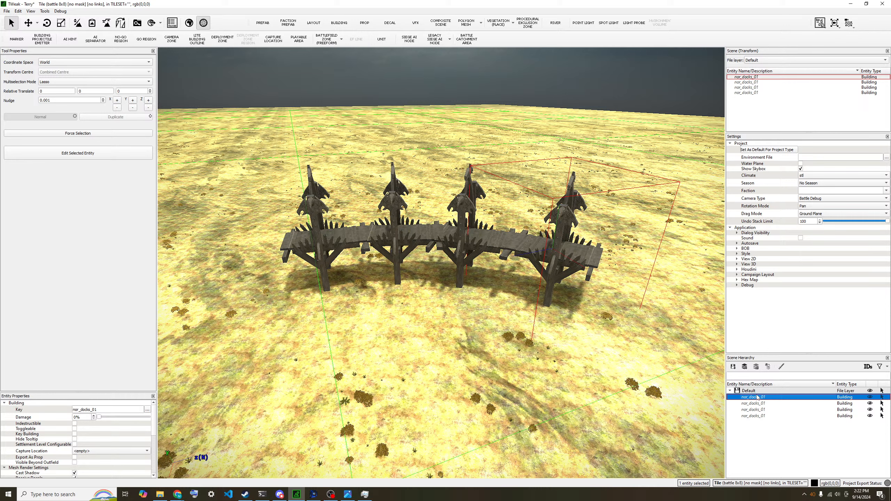
Add a new layer named Walkway under the Default file layer.
click(756, 391)
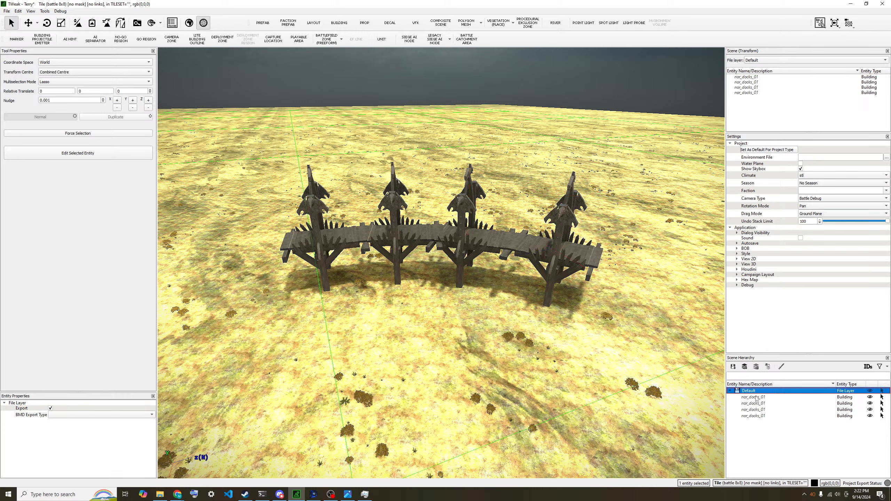
click(748, 370)
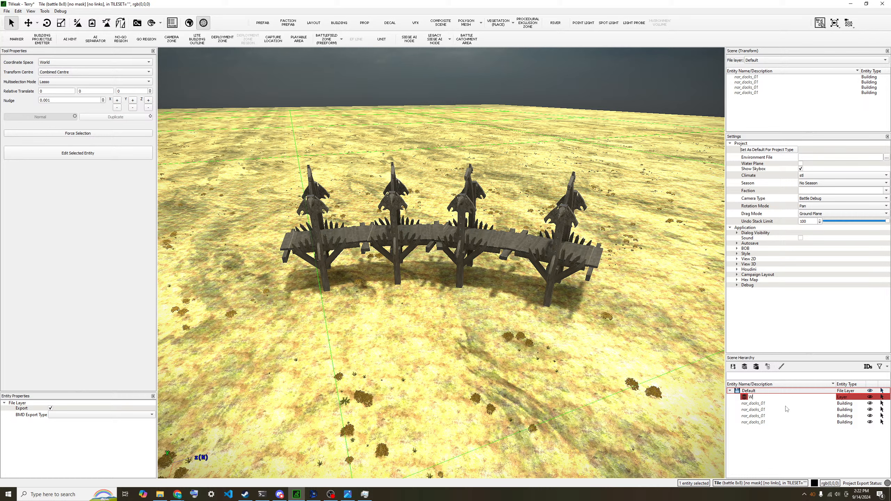
key(Return)
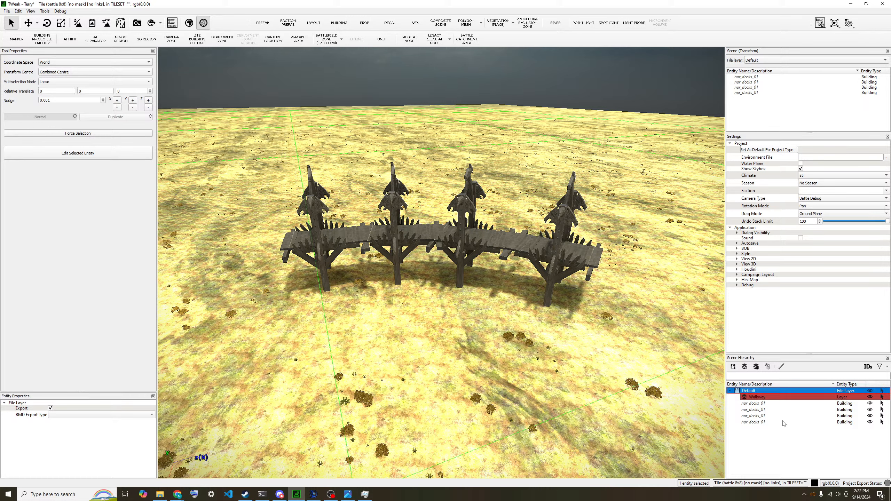
Move all four dock pieces into the Walkway layer and clear the selection.
click(785, 423)
shift+click(773, 404)
drag(773, 405, 767, 398)
click(755, 443)
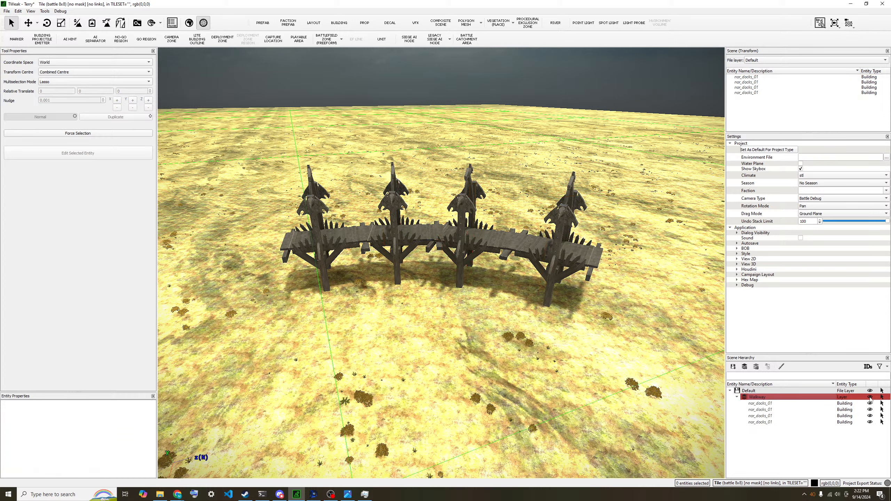
Hide and show the Walkway layer and two of its dock pieces, and make the layer unselectable in the view.
click(870, 398)
click(870, 397)
click(870, 410)
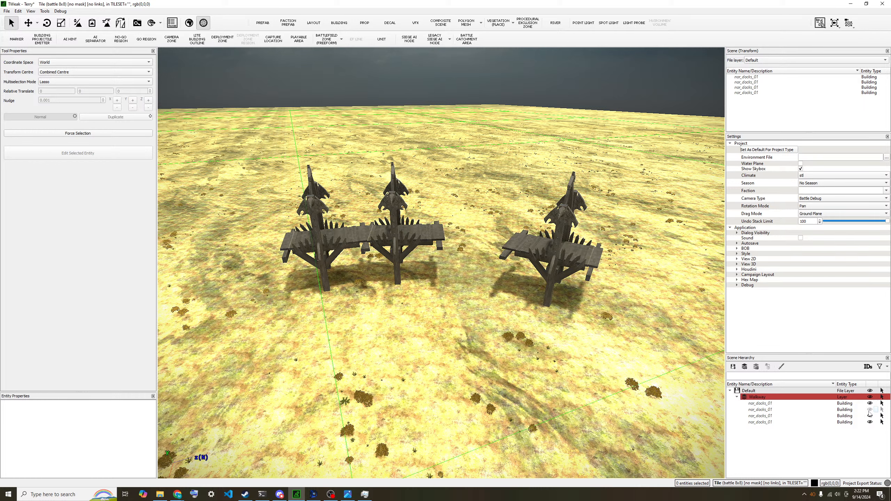
click(870, 416)
click(870, 409)
click(871, 416)
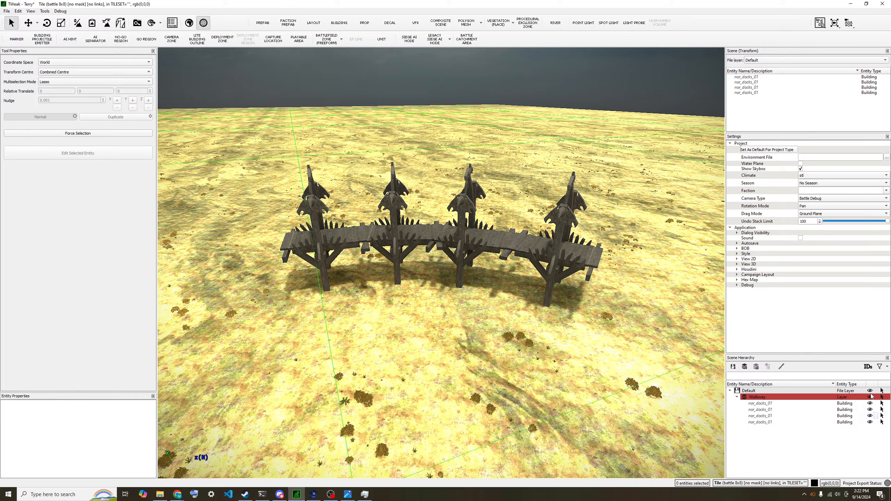
click(870, 397)
click(870, 397)
Examine the dock walkway from far out over the whole tile and approach it again.
key(f)
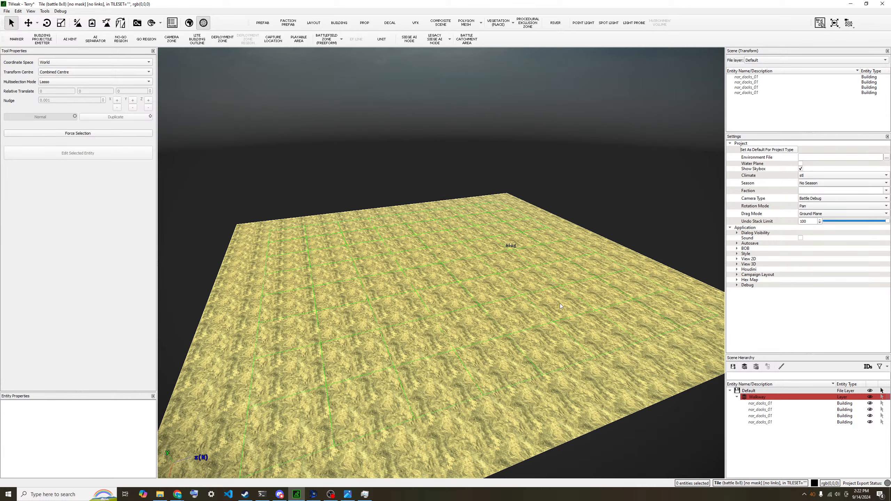
key(w)
key(d)
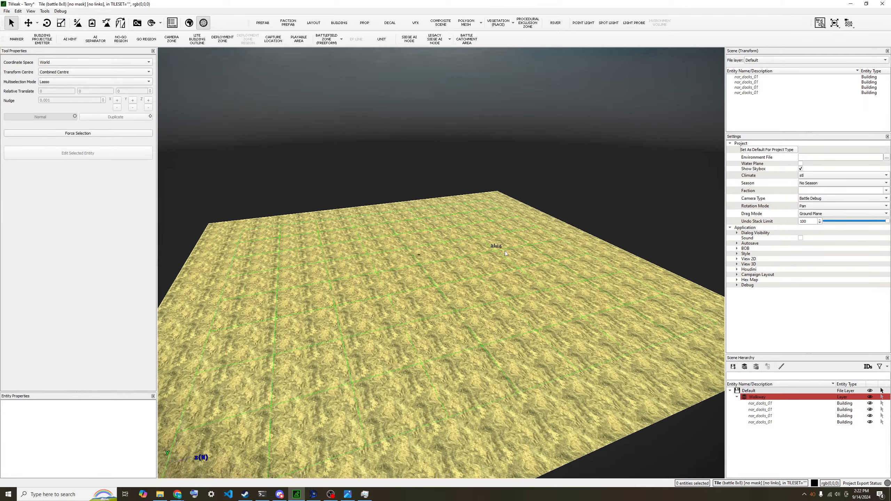
scroll(505, 251, up, 1)
key(w)
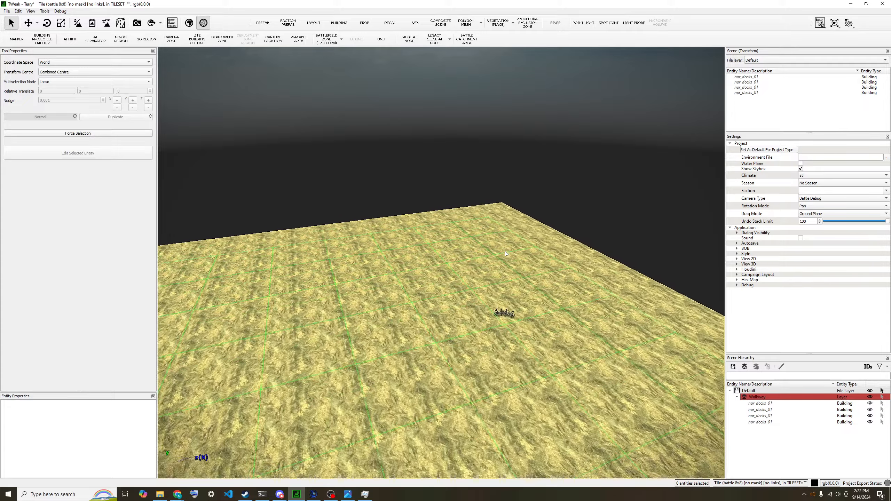
key(w)
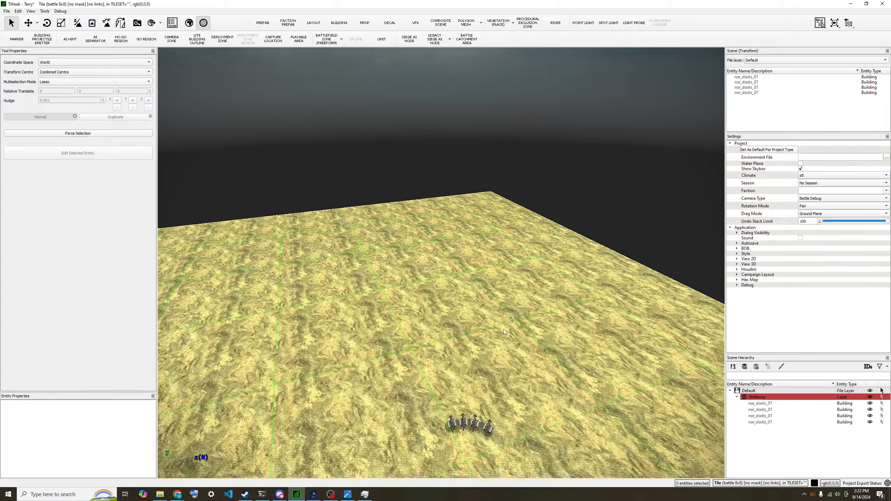
key(w)
scroll(503, 325, up, 3)
key(d)
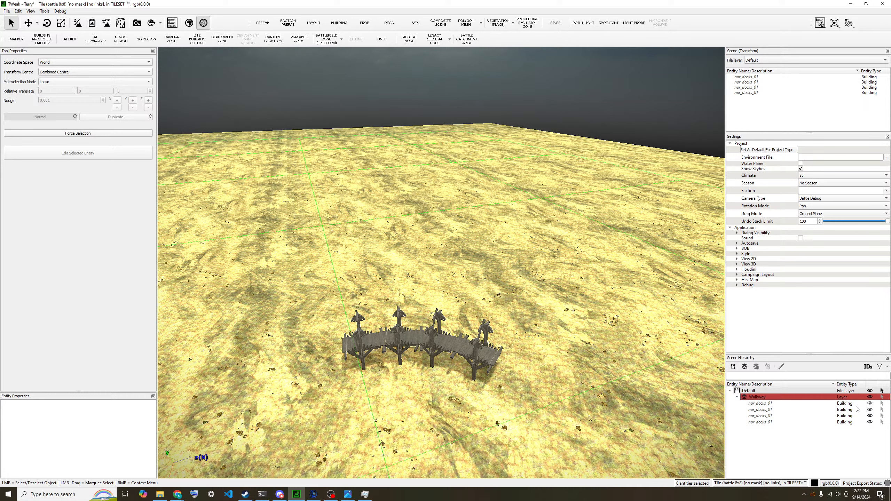
Toggle the Walkway layer's visibility several times and collapse and expand its contents in the scene hierarchy.
click(871, 397)
click(871, 397)
click(871, 397)
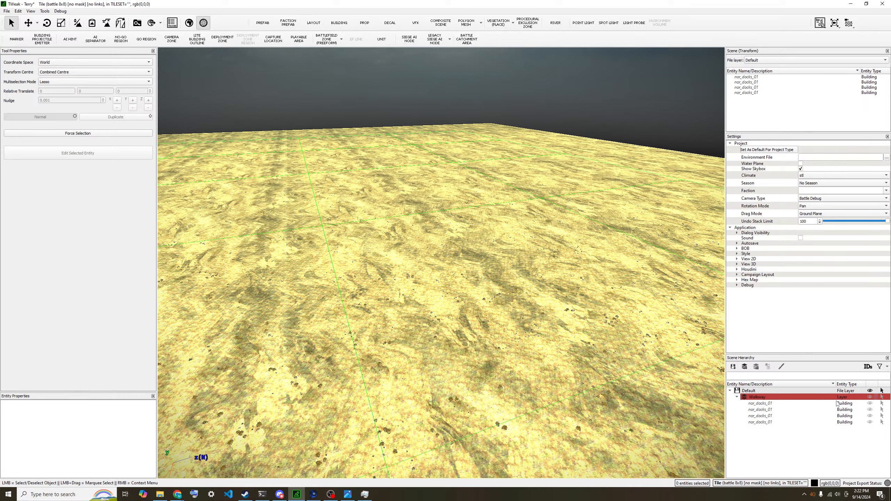
click(737, 397)
click(870, 397)
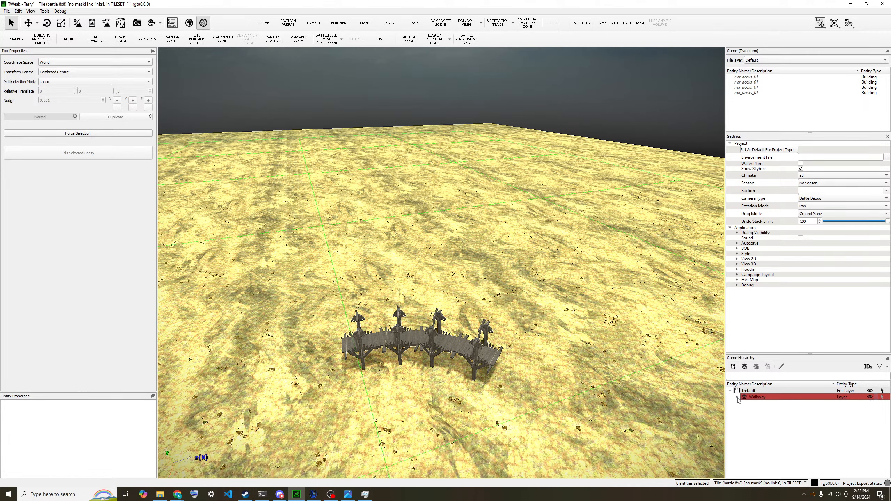
click(737, 397)
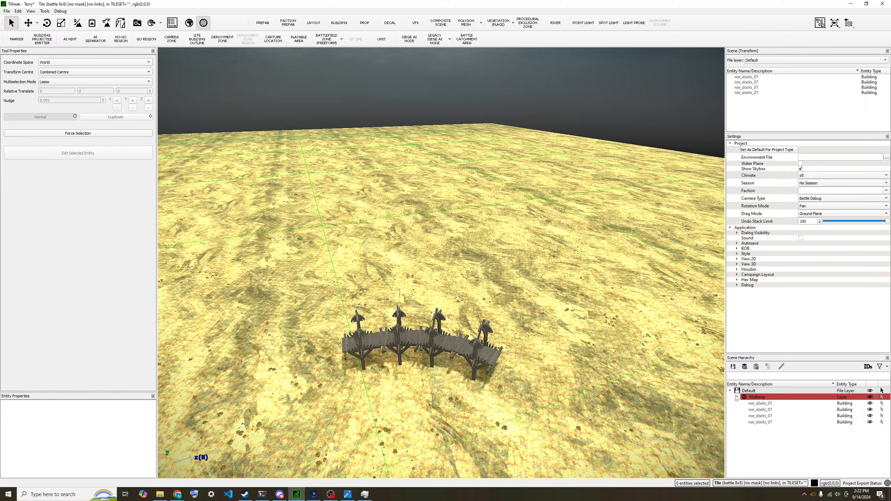
click(737, 397)
click(738, 397)
Hide and show the Walkway layer once more and delete it together with its four dock pieces.
click(870, 397)
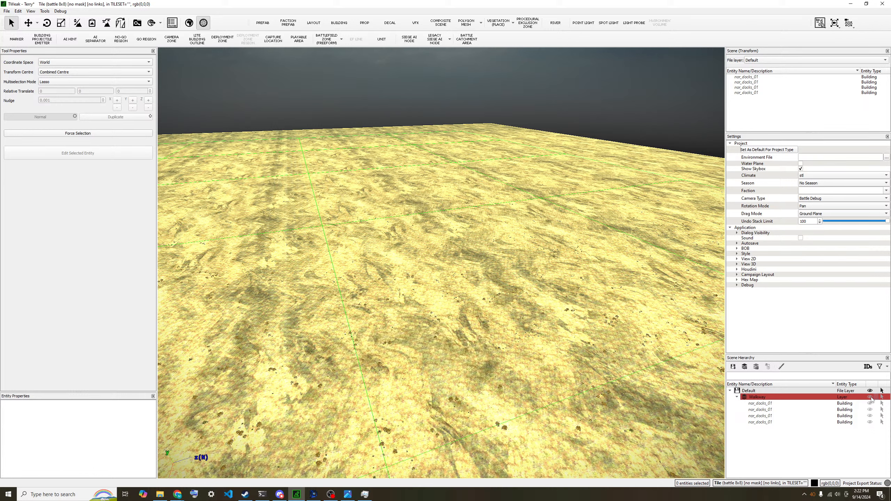
click(870, 397)
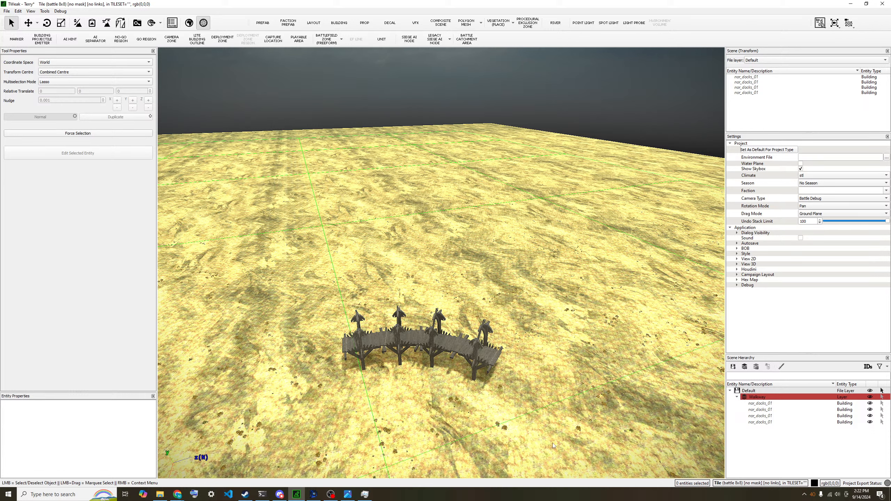
click(808, 399)
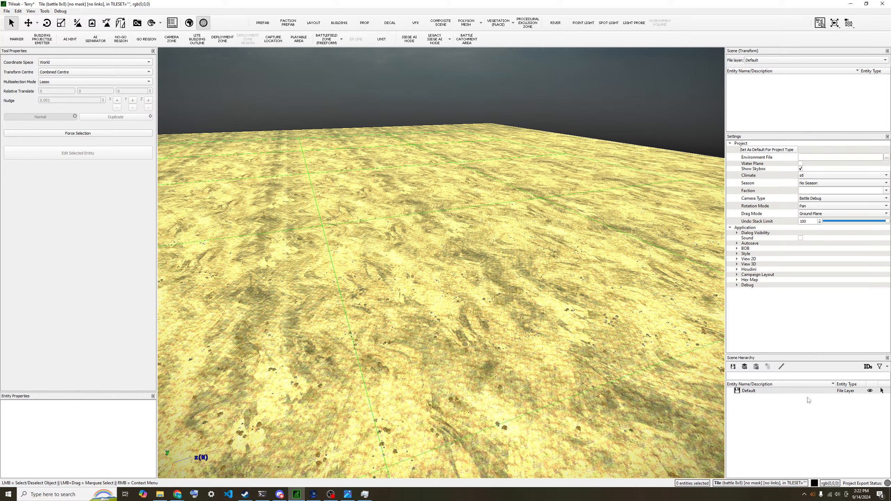
Add a new layer under the Default file layer in the scene hierarchy.
click(757, 391)
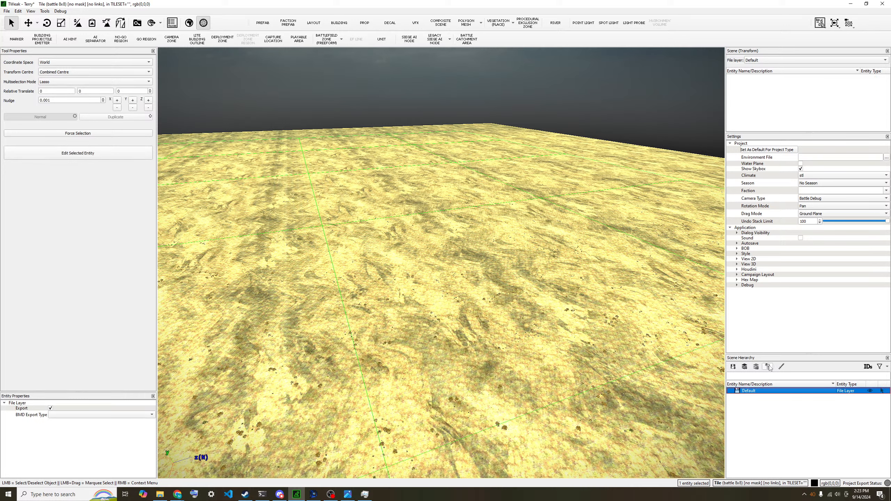
click(745, 367)
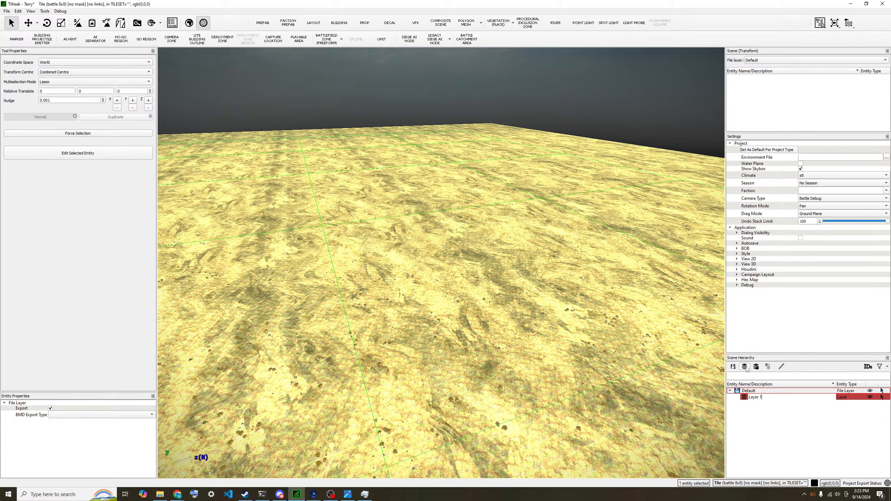
click(753, 397)
click(752, 422)
click(754, 400)
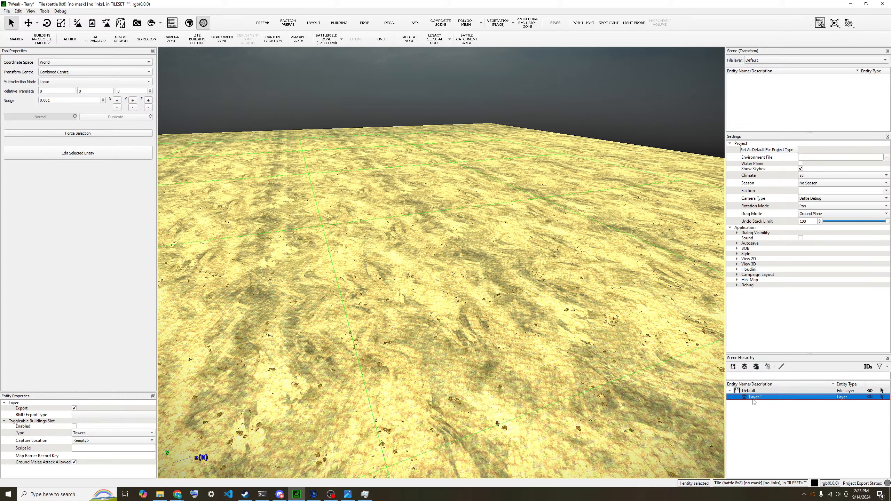
Add a second layer under Default and nest it inside Layer 1.
click(750, 392)
click(755, 405)
click(756, 397)
click(768, 367)
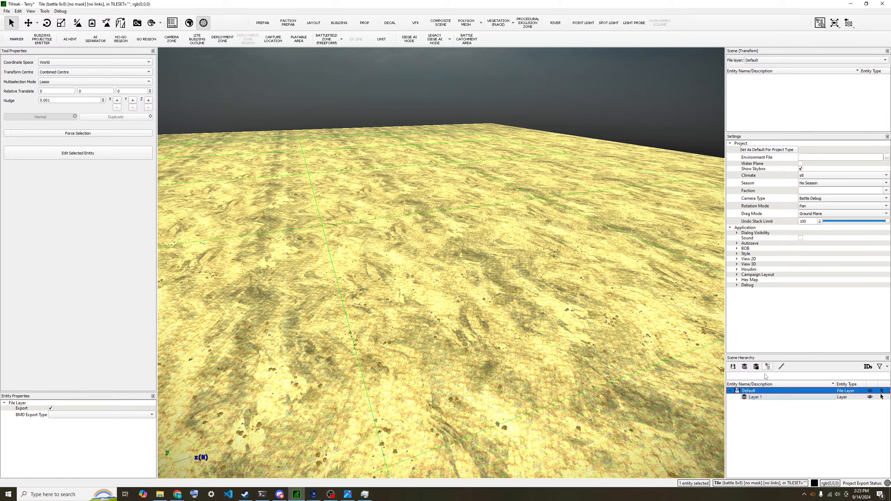
click(745, 367)
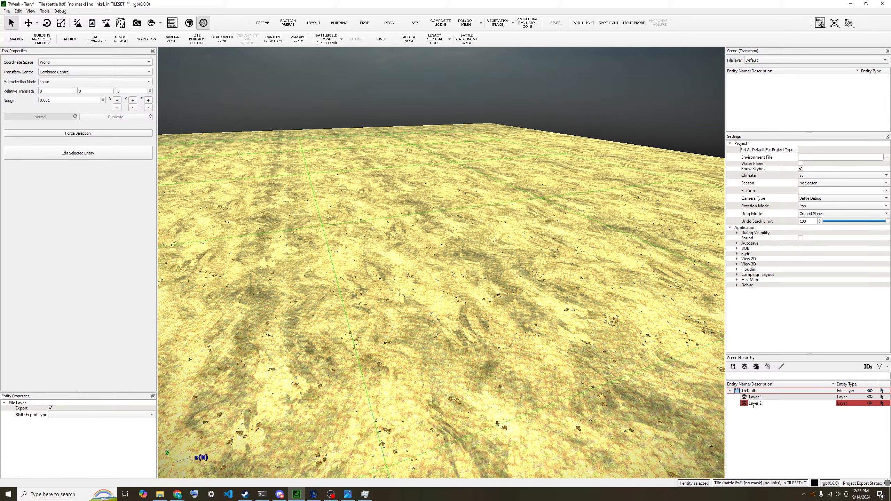
click(742, 405)
drag(745, 405, 757, 398)
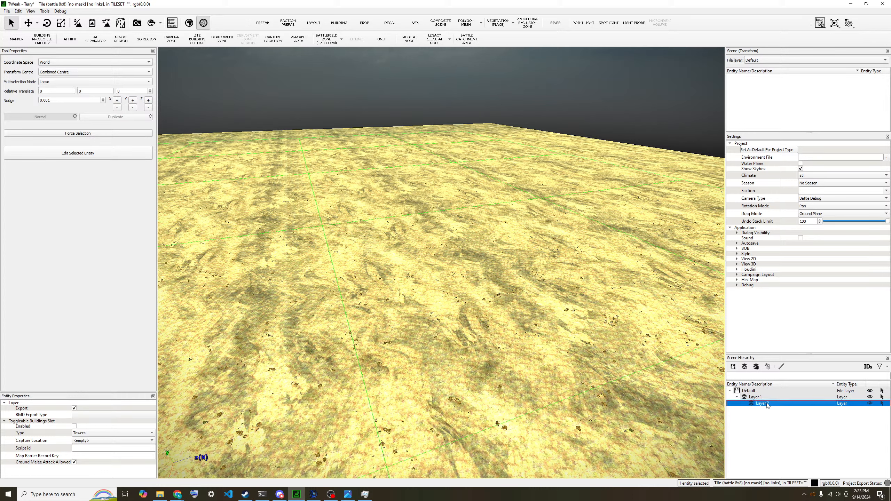
Delete the nested Layer 2 and its parent Layer 1 from the scene hierarchy.
right_click(767, 404)
click(754, 407)
double_click(757, 404)
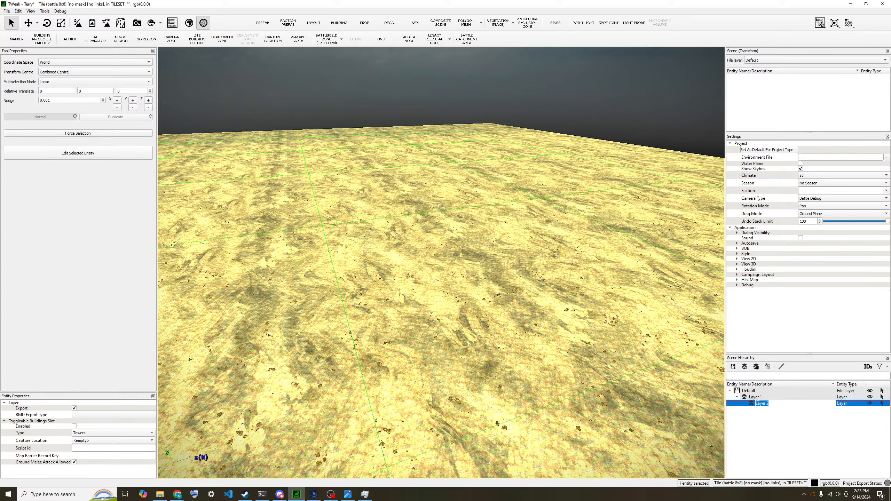
click(852, 404)
key(Delete)
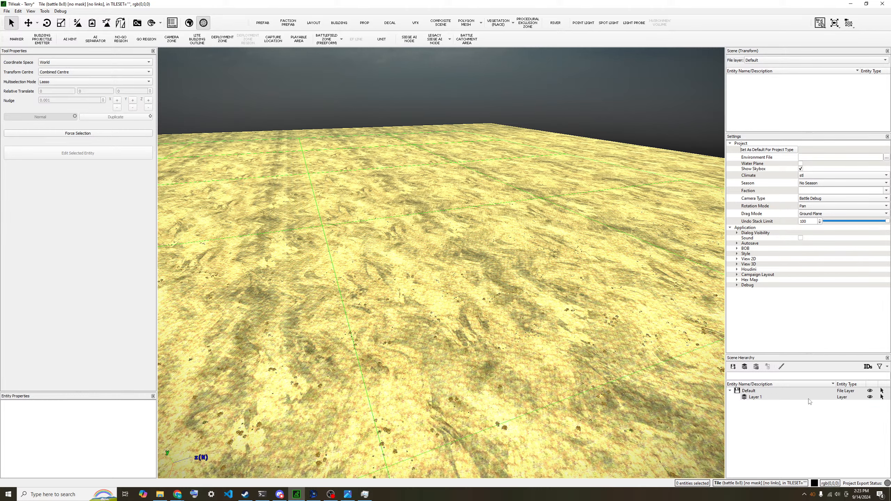
key(Delete)
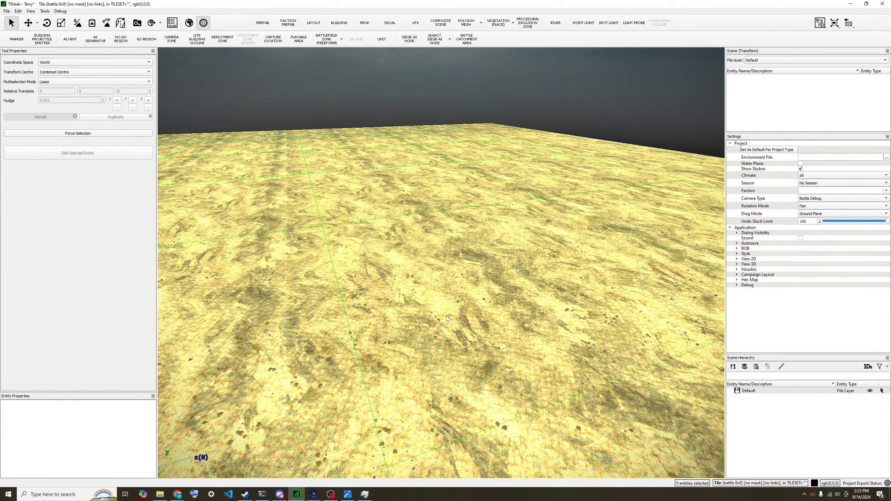
Look over the tile's terrain and review the visual and logical entity creation commands.
scroll(449, 293, down, 4)
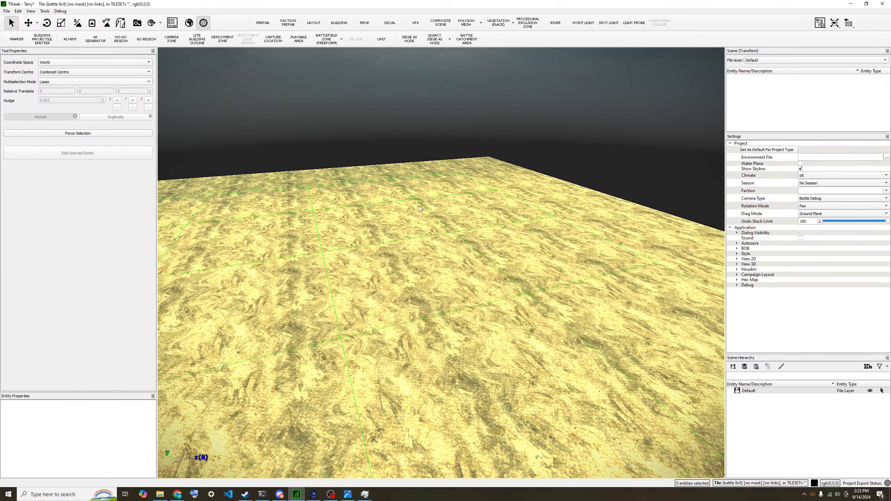
scroll(323, 227, up, 4)
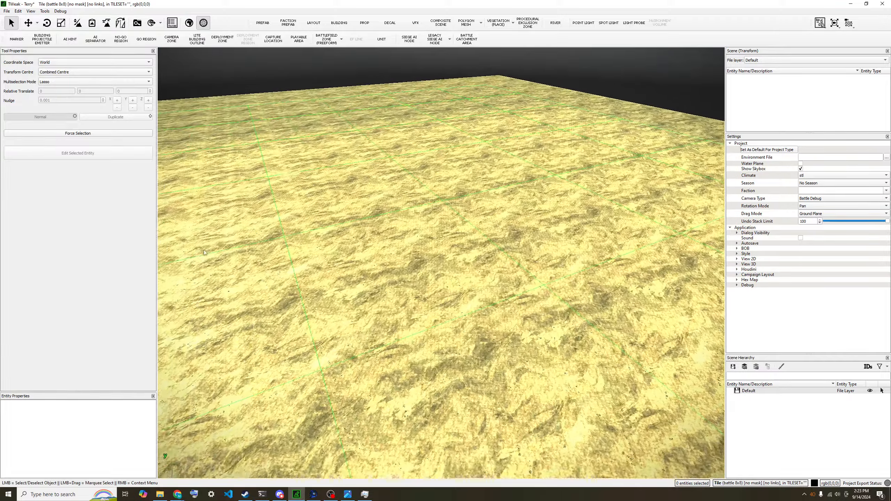
middle_drag(204, 250, 196, 228)
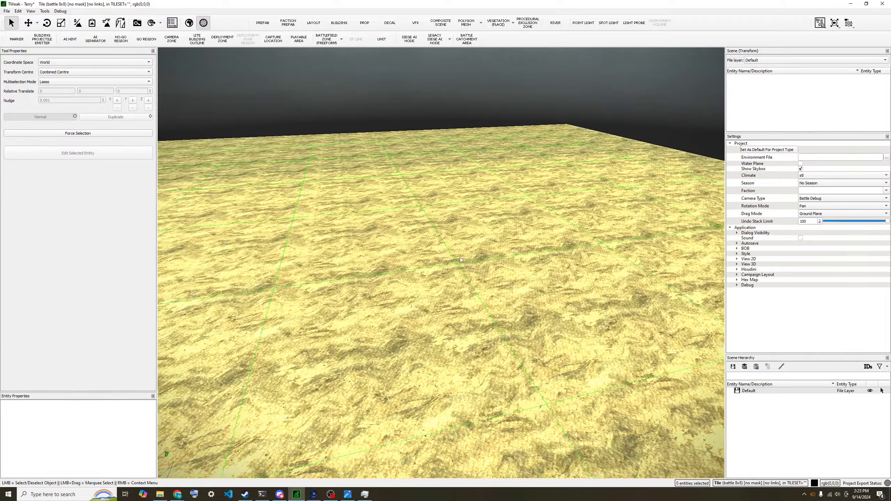
middle_drag(459, 257, 444, 279)
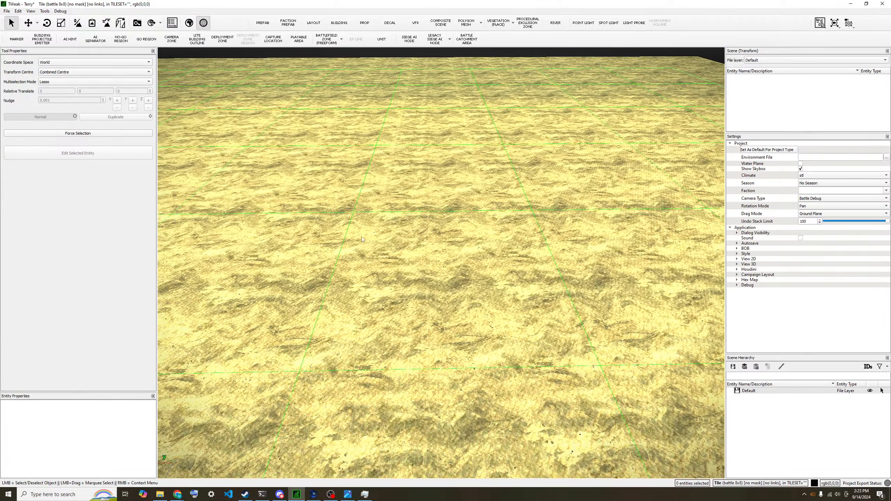
click(45, 11)
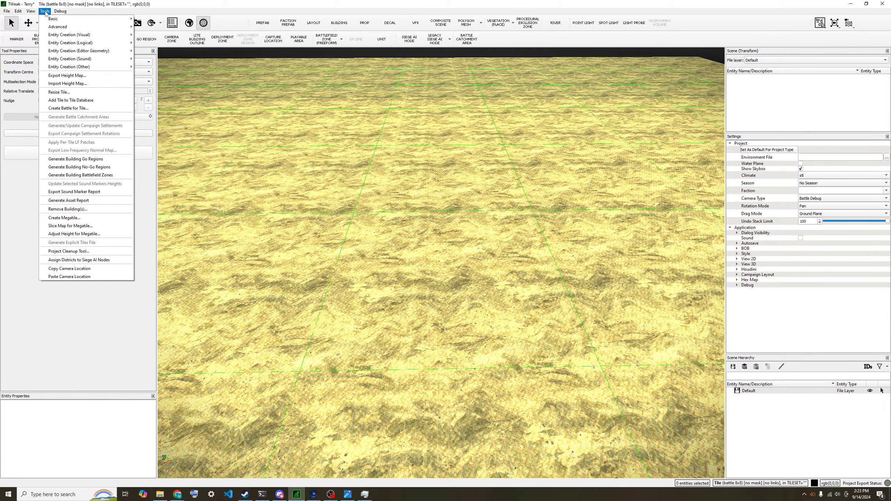
mouse_move(69, 45)
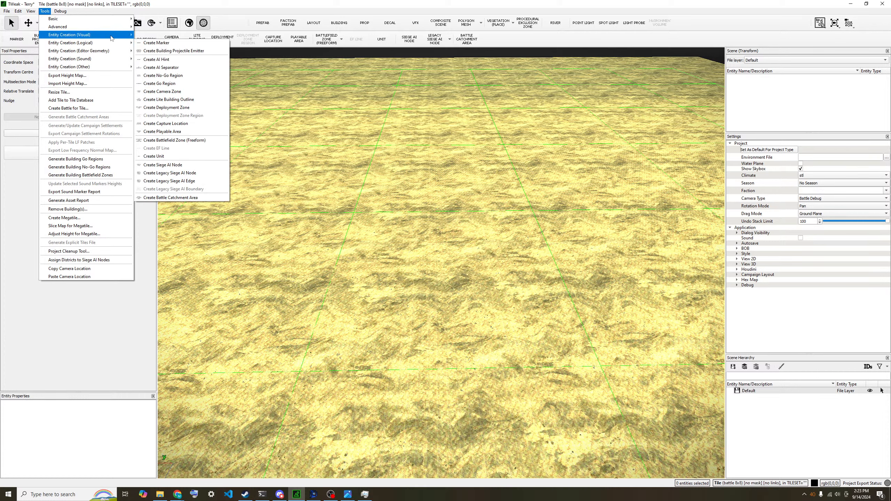
mouse_move(112, 37)
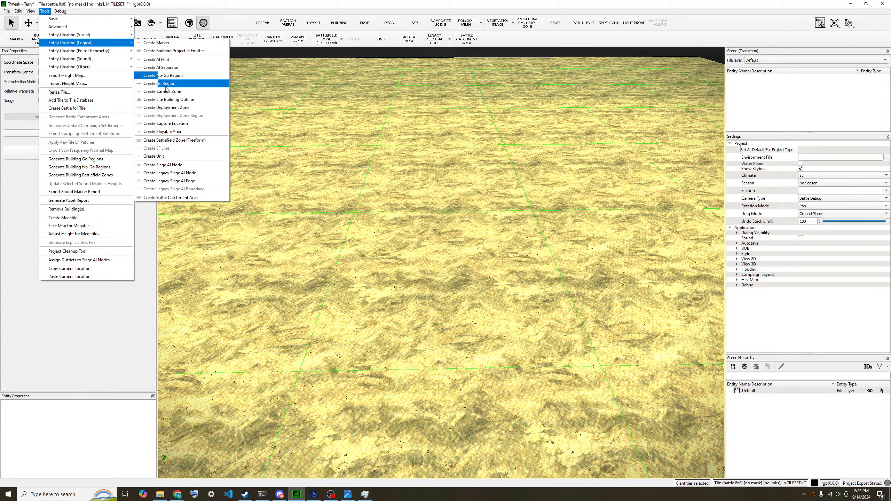
click(287, 15)
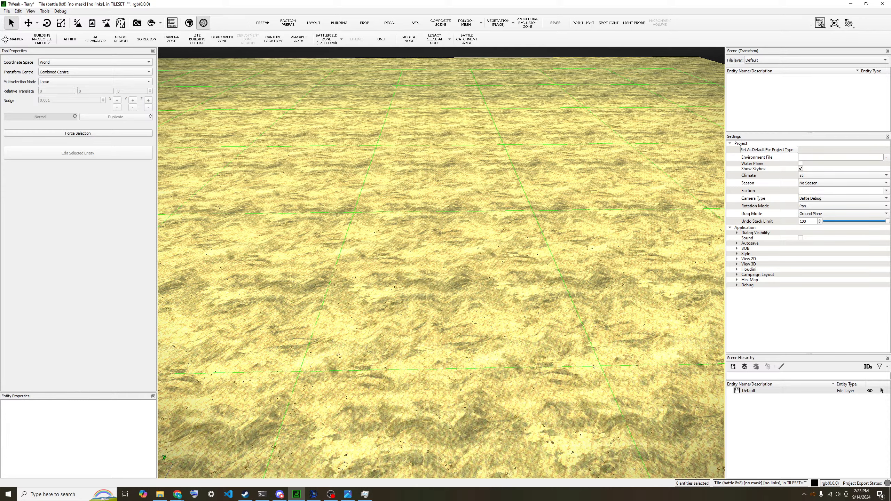
mouse_move(1, 40)
mouse_down()
mouse_move(237, 37)
mouse_move(233, 26)
mouse_move(231, 46)
mouse_move(227, 30)
mouse_move(194, 37)
mouse_up()
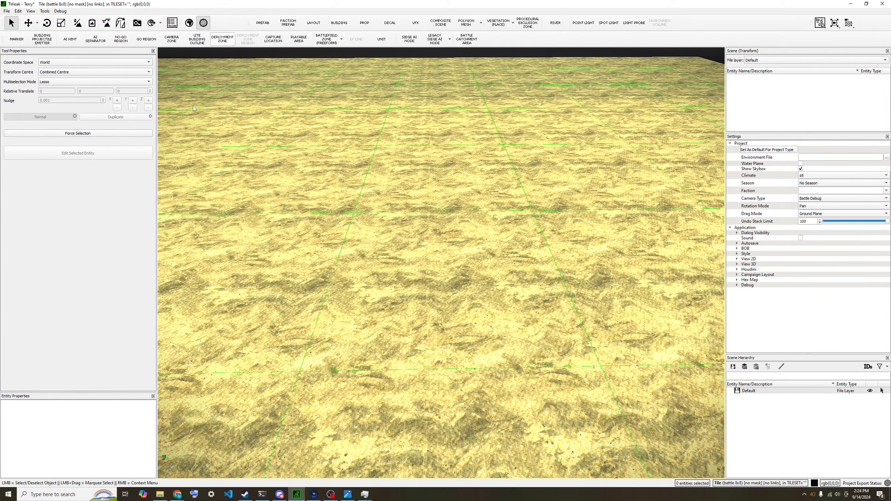
Change the camera type to Orthographic and frame the whole tile from above.
scroll(263, 202, down, 5)
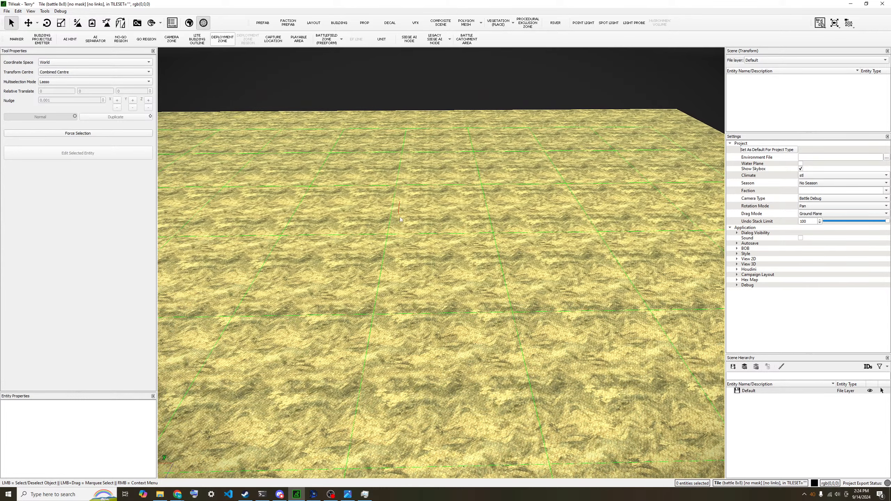
scroll(394, 222, up, 5)
click(826, 23)
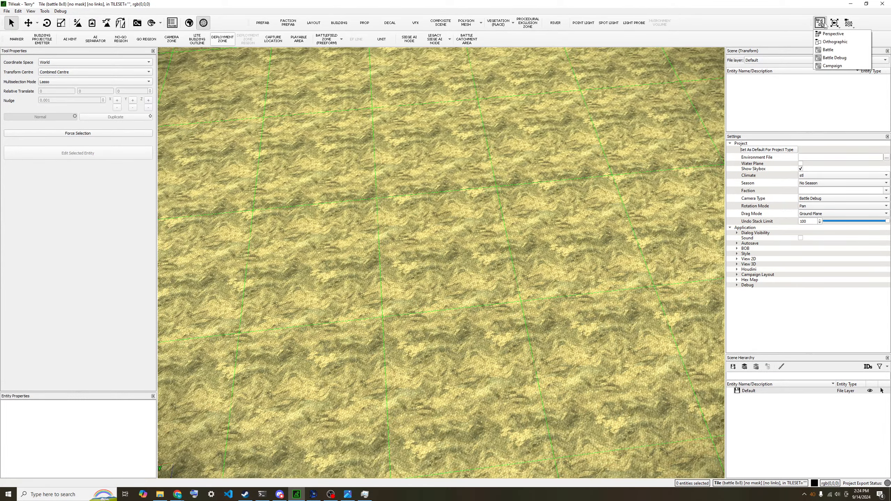
click(828, 43)
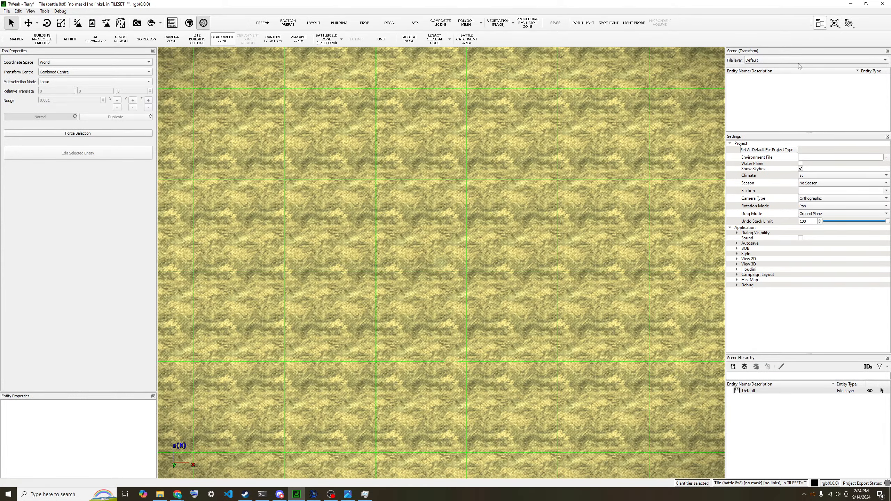
scroll(432, 227, down, 3)
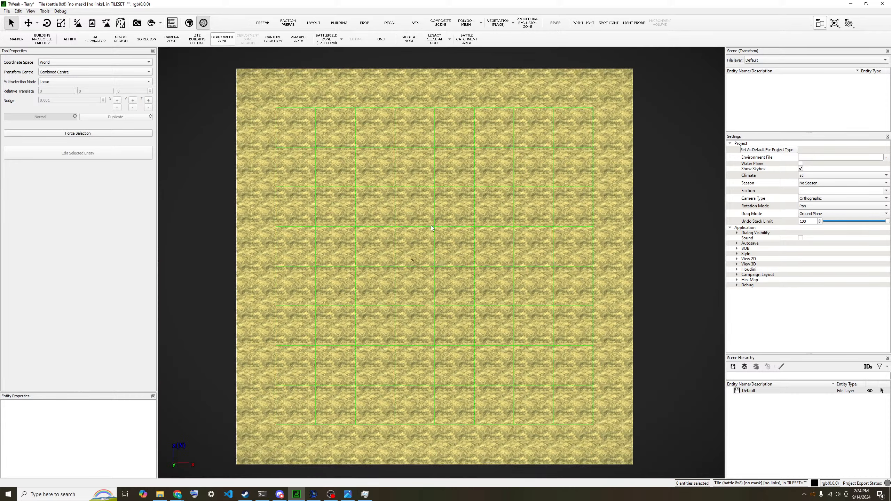
key(a)
key(d)
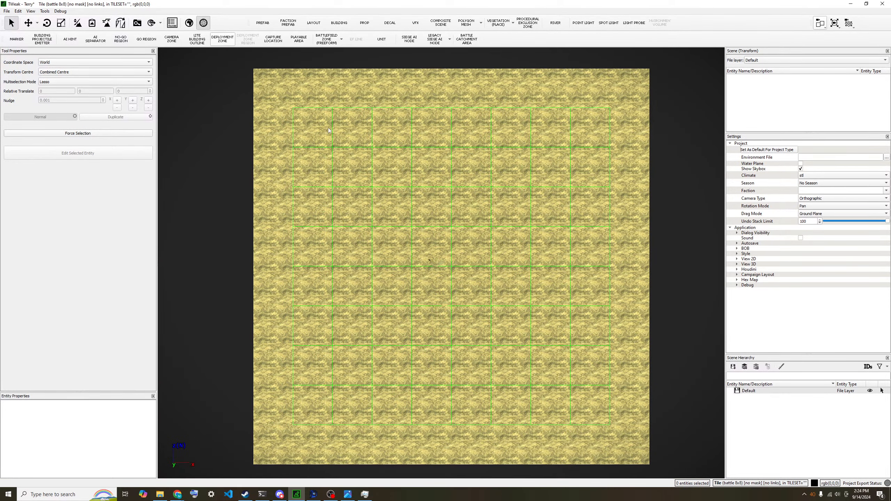
drag(374, 194, 464, 305)
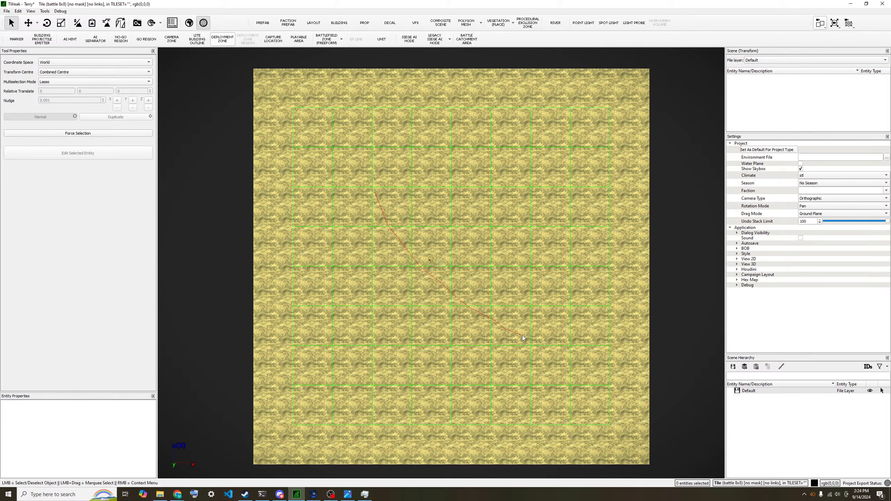
drag(522, 336, 530, 337)
mouse_move(331, 494)
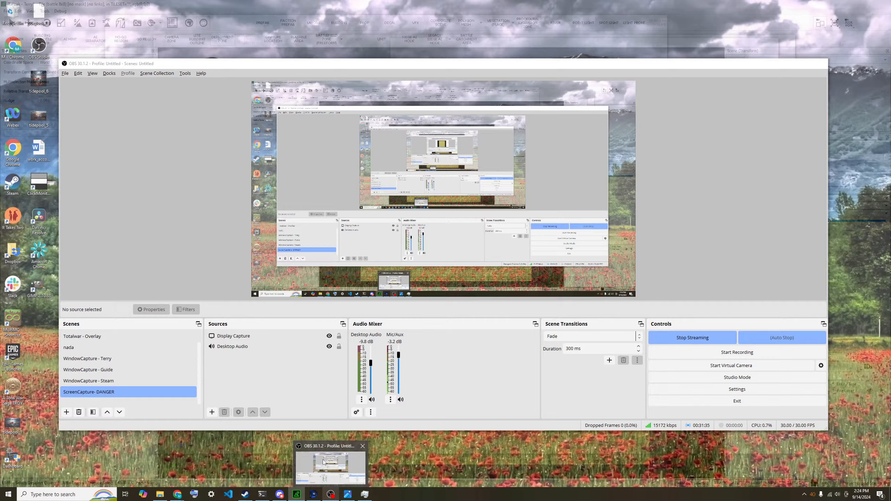
click(323, 462)
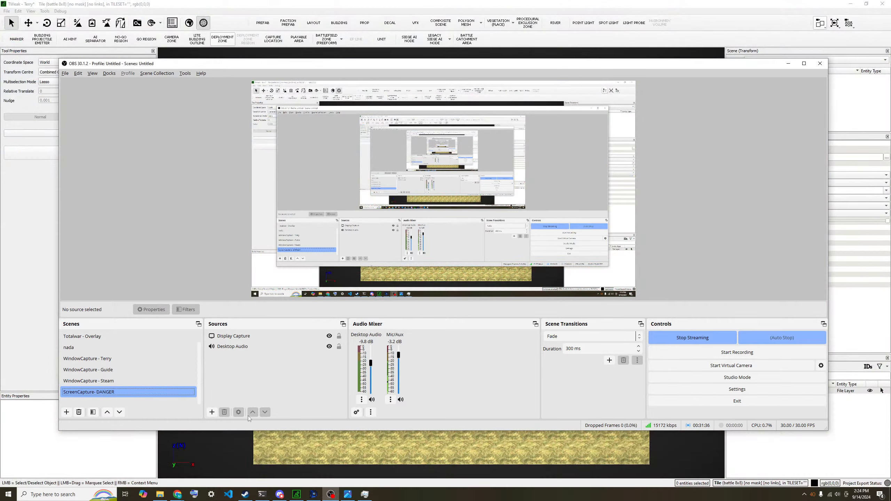
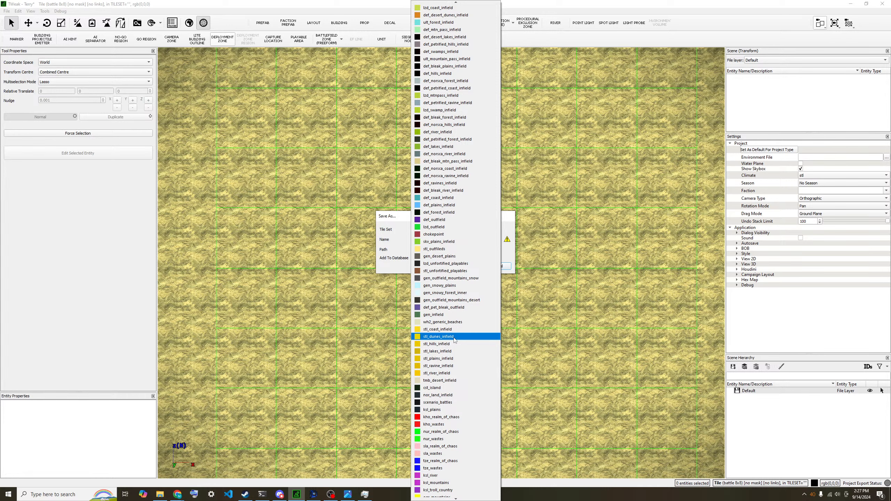
Choose stl_dunes_infield as the tile set for saving, and consult the desert_swamp_sketch.png reference in the image viewer.
click(453, 337)
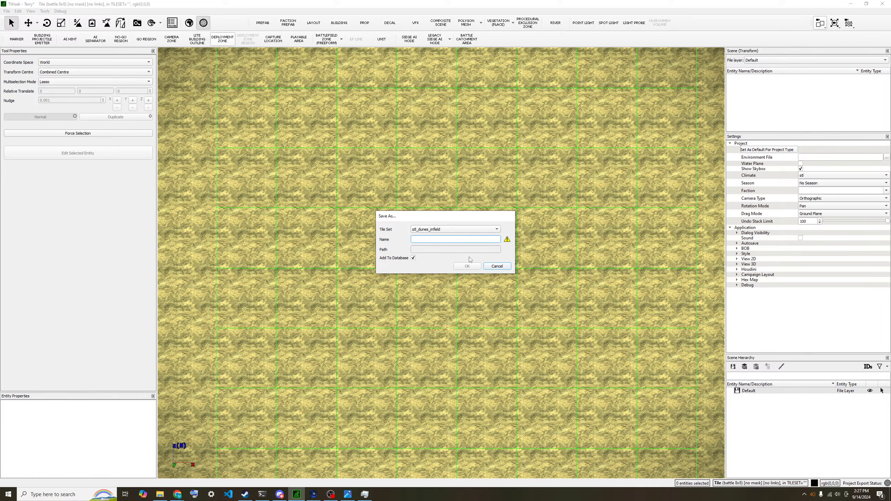
click(348, 494)
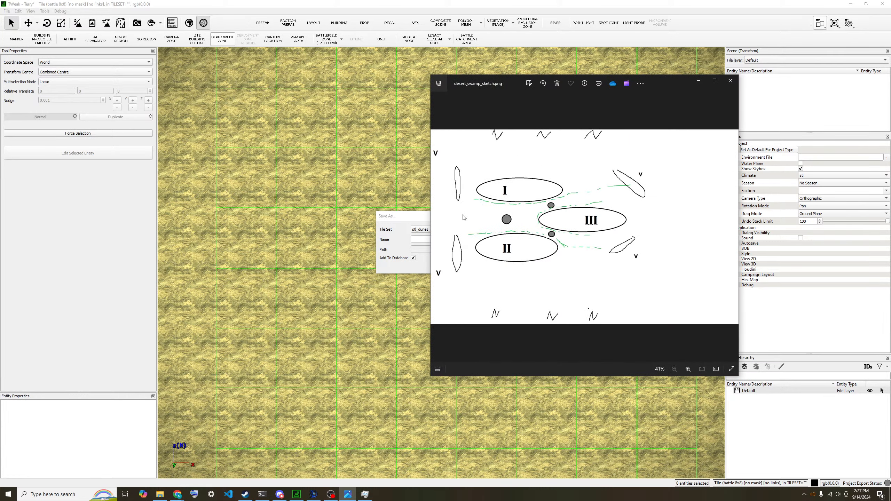
click(400, 243)
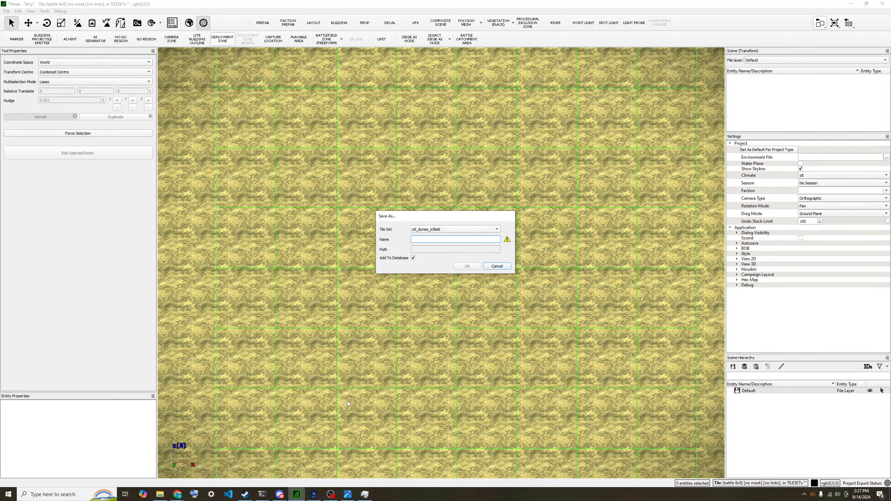
click(347, 494)
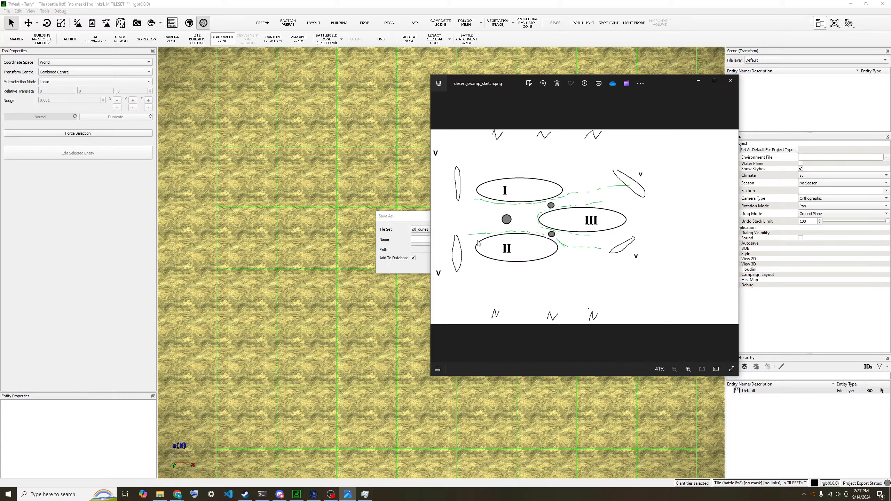
Back in the save dialog, name the tile imperishable_swamp and save it.
click(408, 241)
text(m)
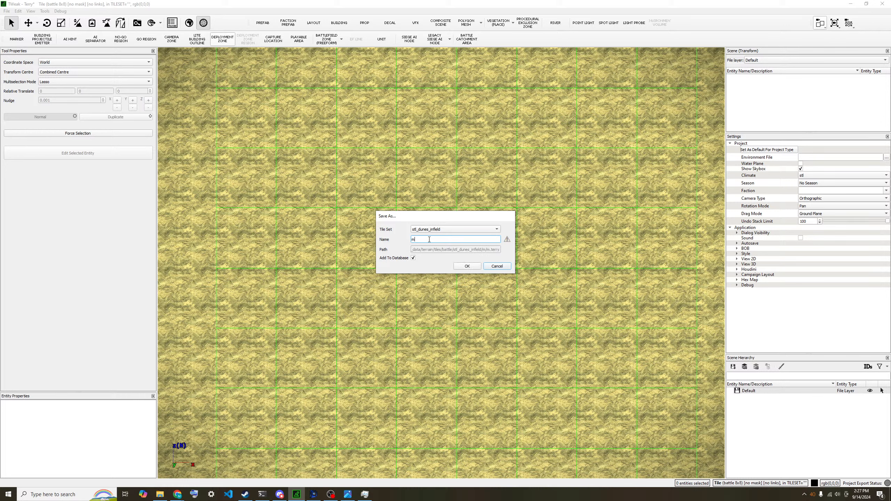
key(BackSpace)
text(imperishable_swamp)
click(467, 266)
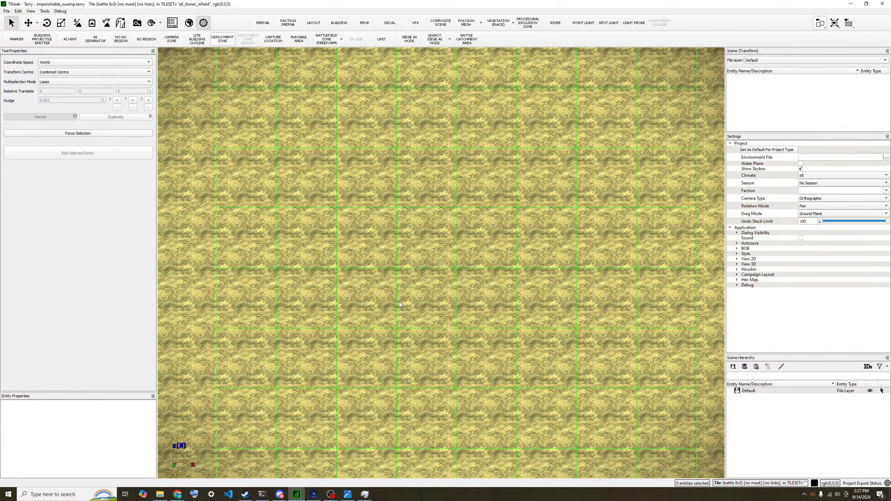
Paint a closed square ring of forest01 around the tile's centre on the base texture map, using the Normal operation.
scroll(399, 302, down, 1)
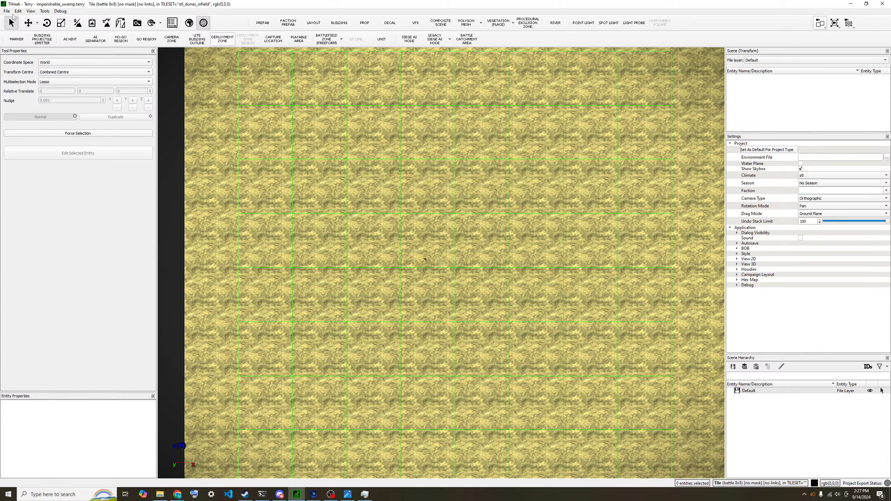
click(76, 24)
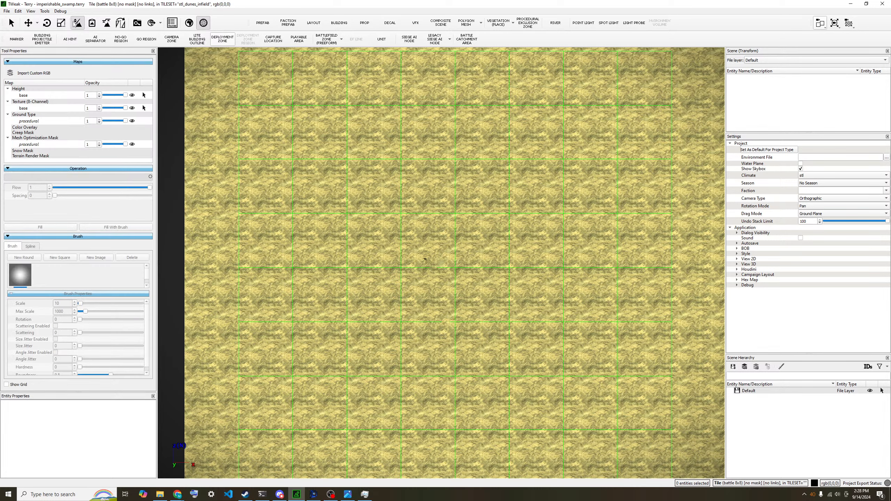
click(28, 109)
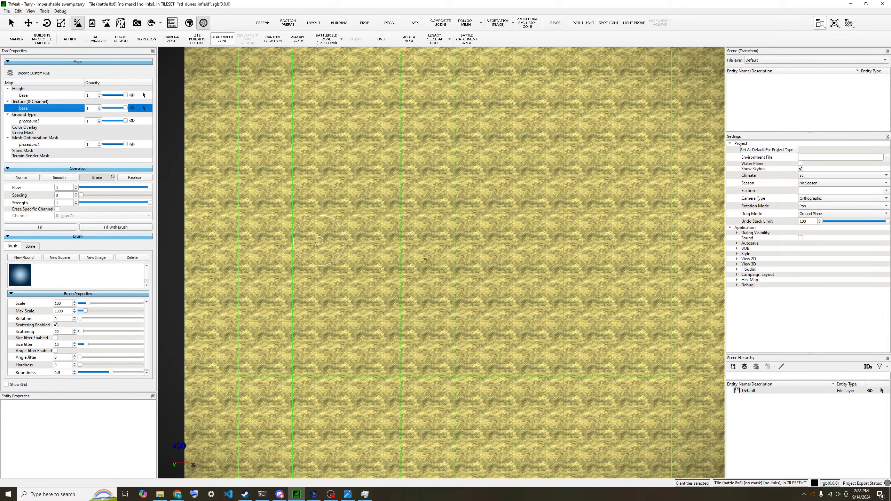
click(28, 179)
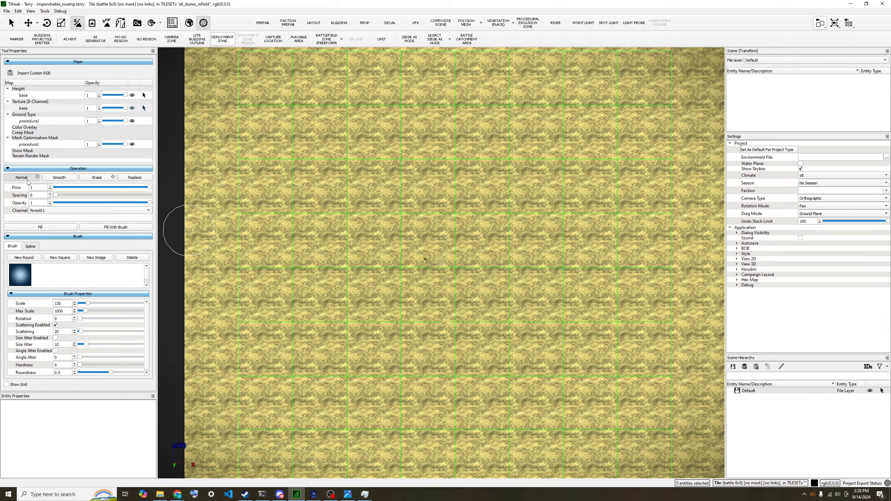
click(70, 211)
click(80, 215)
scroll(389, 258, down, 1)
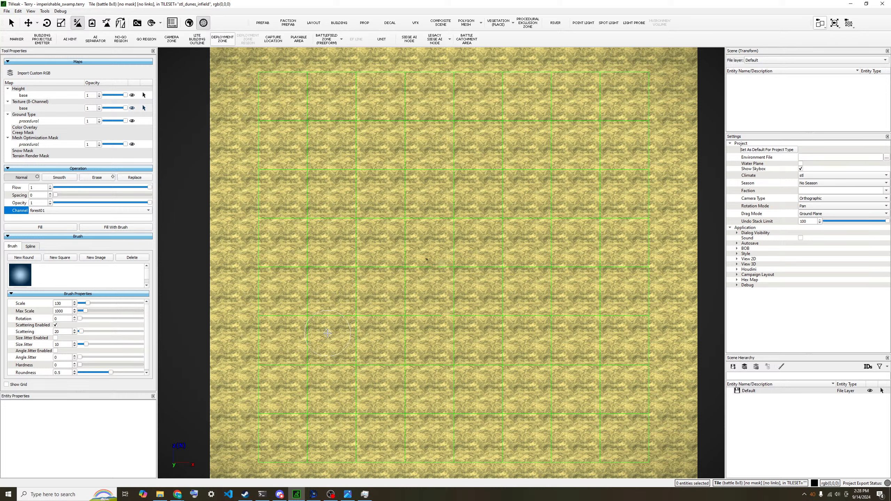
mouse_move(327, 334)
mouse_down()
mouse_move(325, 385)
mouse_move(587, 390)
mouse_move(579, 312)
mouse_move(596, 242)
mouse_move(587, 189)
mouse_move(503, 142)
mouse_move(333, 158)
mouse_move(321, 312)
mouse_up()
drag(346, 148, 464, 144)
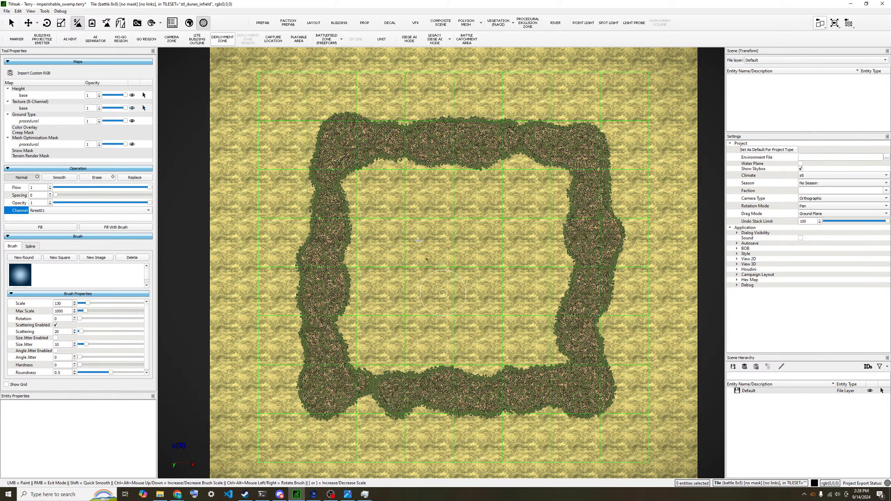
Thicken the forest ring inward on all four sides with forest01 strokes, leaving a smaller sand clearing in the middle.
scroll(438, 306, up, 1)
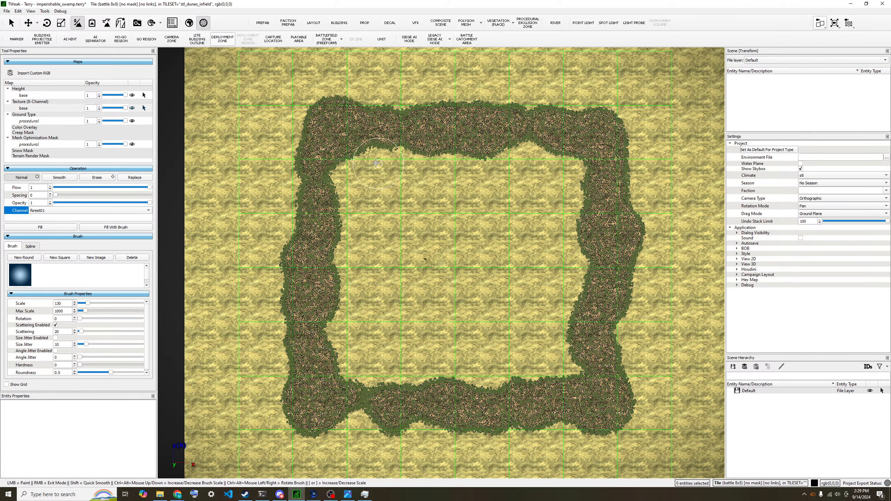
drag(372, 159, 579, 167)
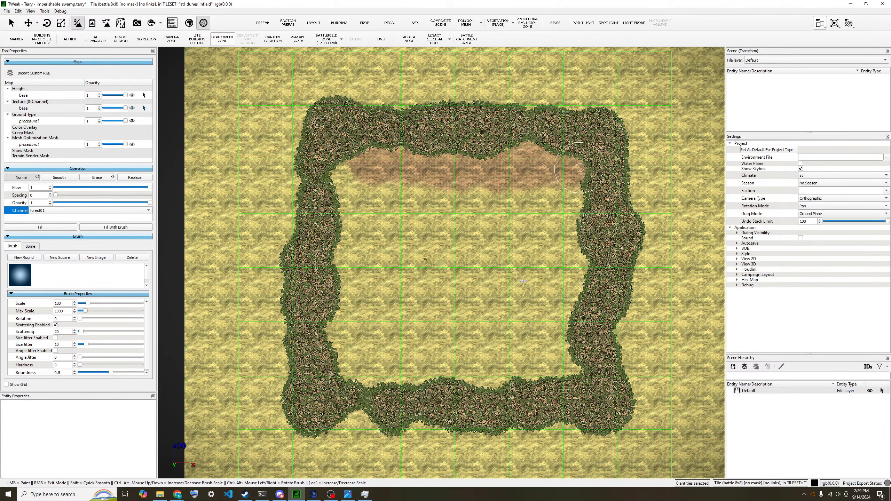
mouse_move(561, 375)
mouse_down()
mouse_move(354, 369)
mouse_move(576, 365)
mouse_up()
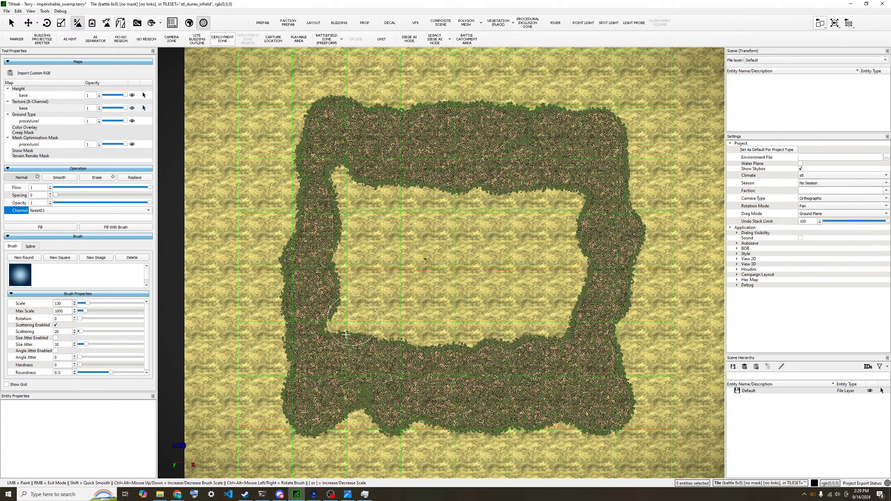
drag(338, 339, 349, 176)
mouse_move(333, 313)
mouse_down()
mouse_move(333, 354)
mouse_move(347, 348)
mouse_move(343, 173)
mouse_up()
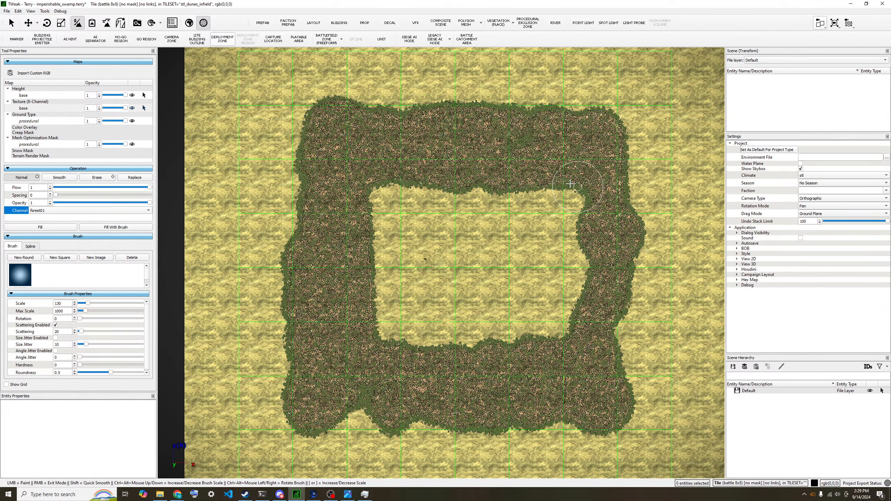
mouse_move(578, 187)
mouse_down()
mouse_move(562, 202)
mouse_move(554, 351)
mouse_move(544, 213)
mouse_up()
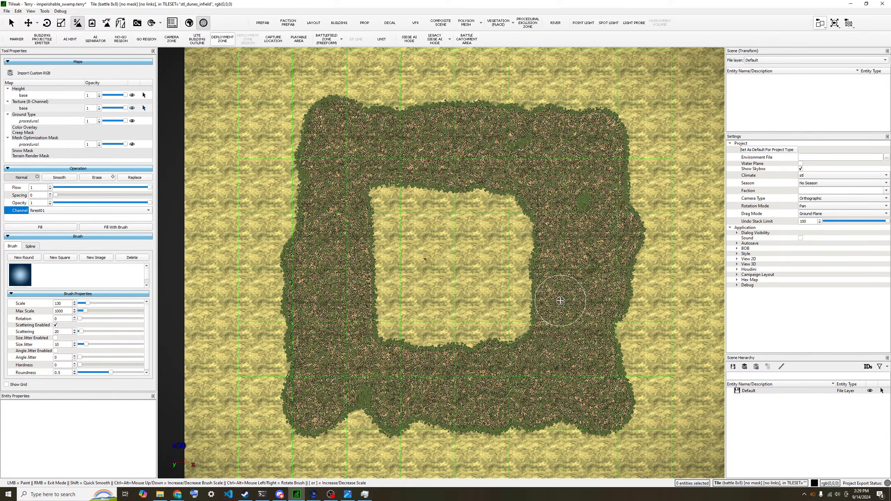
scroll(560, 301, up, 1)
scroll(562, 305, up, 1)
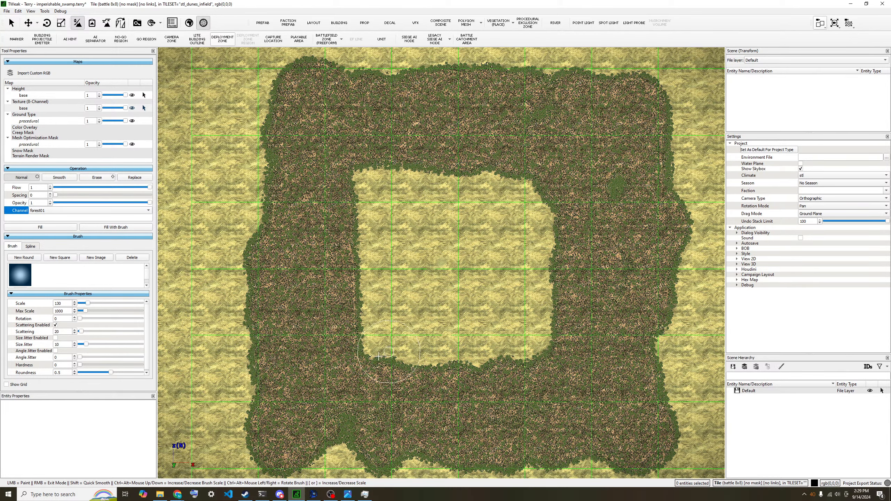
drag(354, 372, 432, 376)
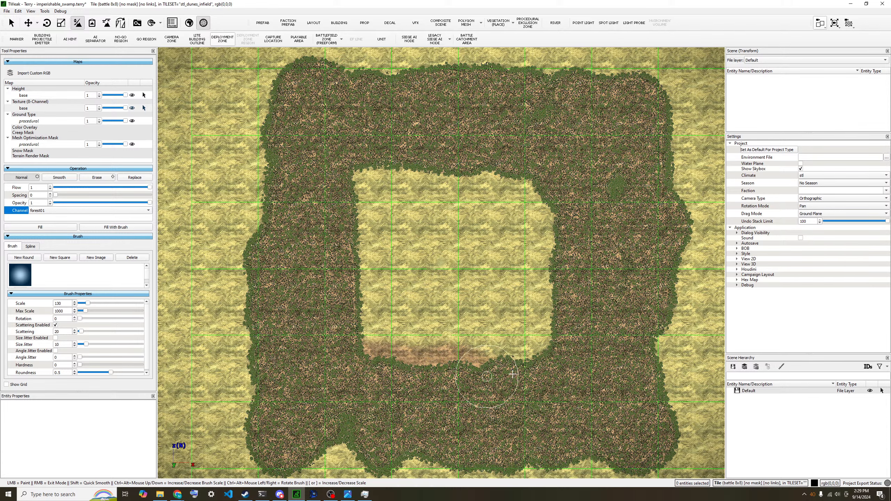
mouse_move(487, 376)
mouse_down()
mouse_move(571, 377)
mouse_move(555, 141)
mouse_move(574, 176)
mouse_up()
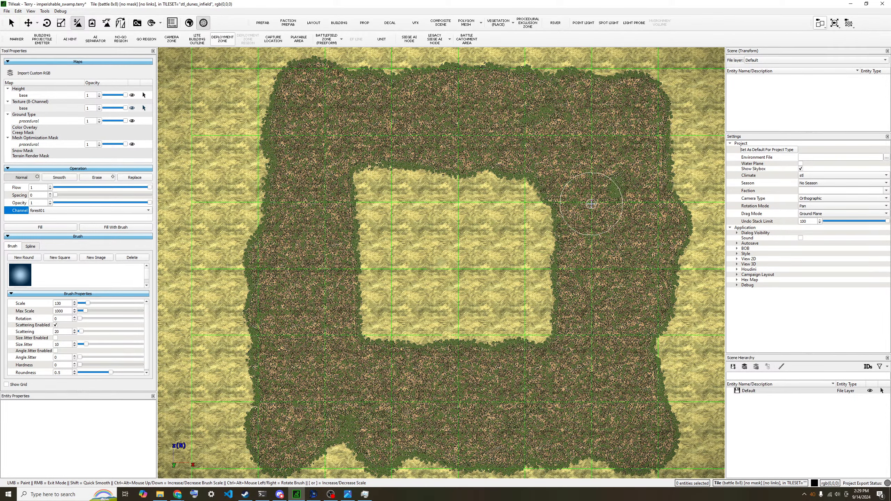
key(ctrl+z)
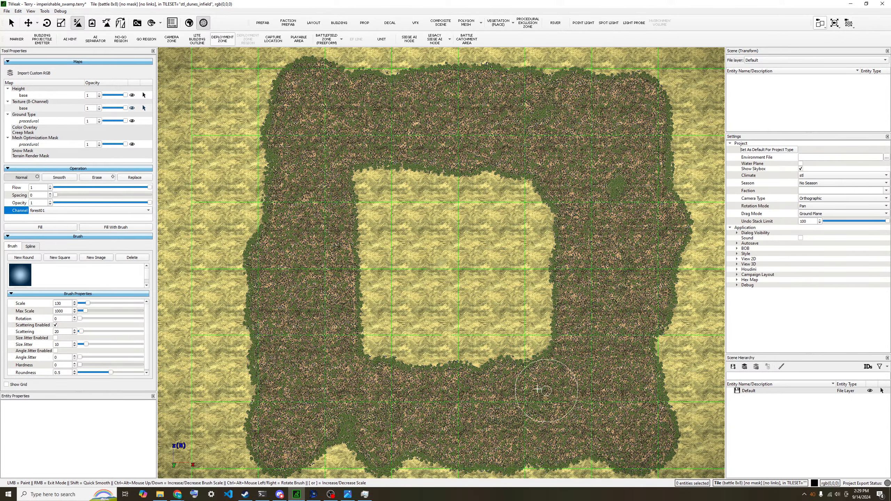
Even out the clearing's lower and upper inner edges with more forest01 strokes.
drag(546, 391, 389, 388)
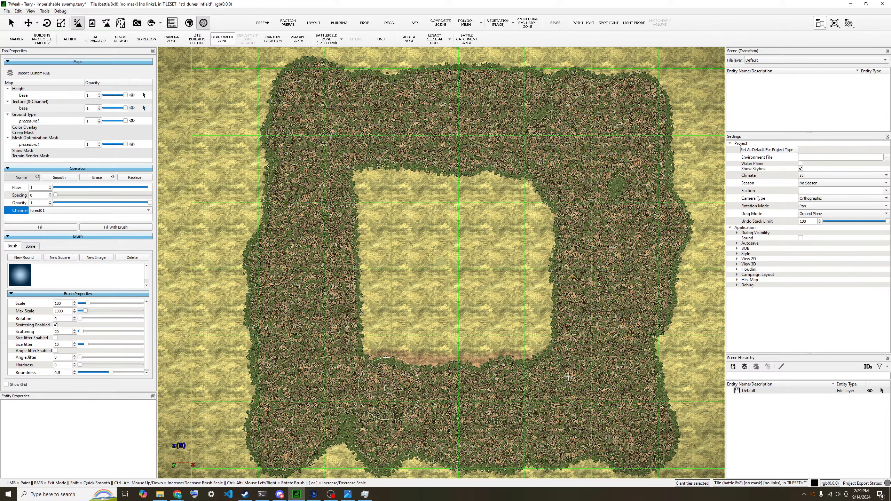
key(ctrl+z)
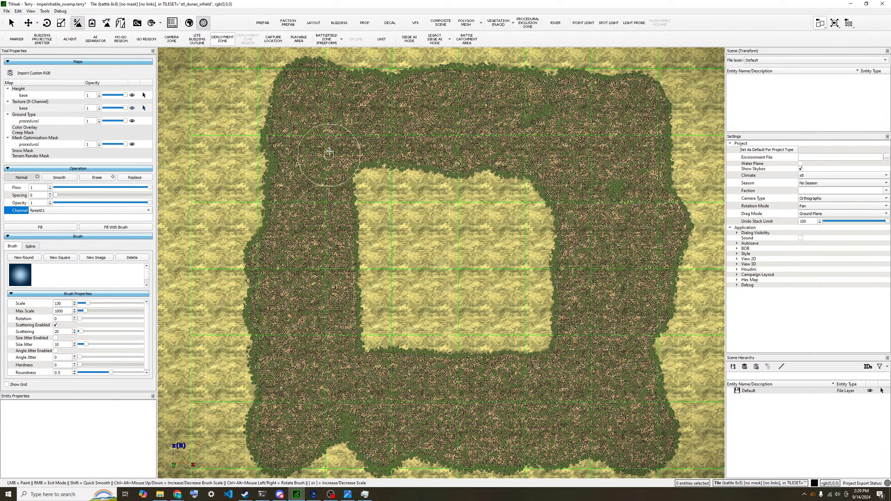
mouse_move(329, 152)
mouse_down()
mouse_move(571, 157)
mouse_move(604, 246)
mouse_up()
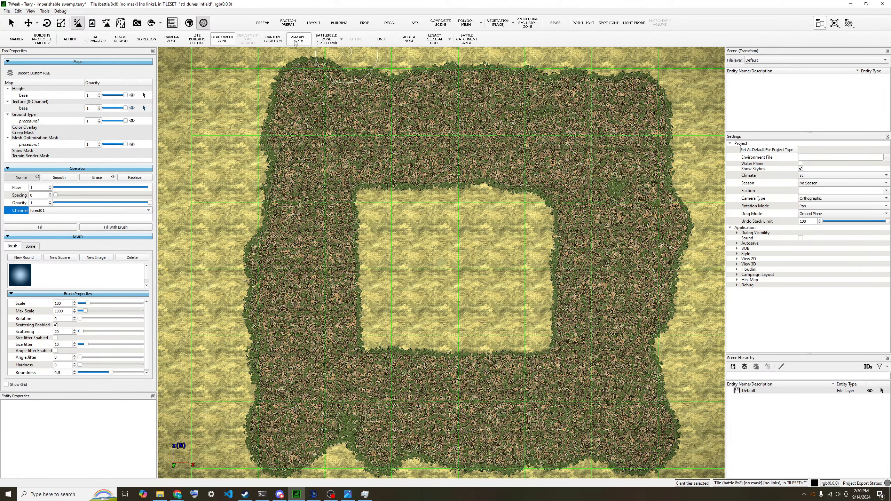
Start the Create Playable Area command from the logical entity creation commands.
click(44, 11)
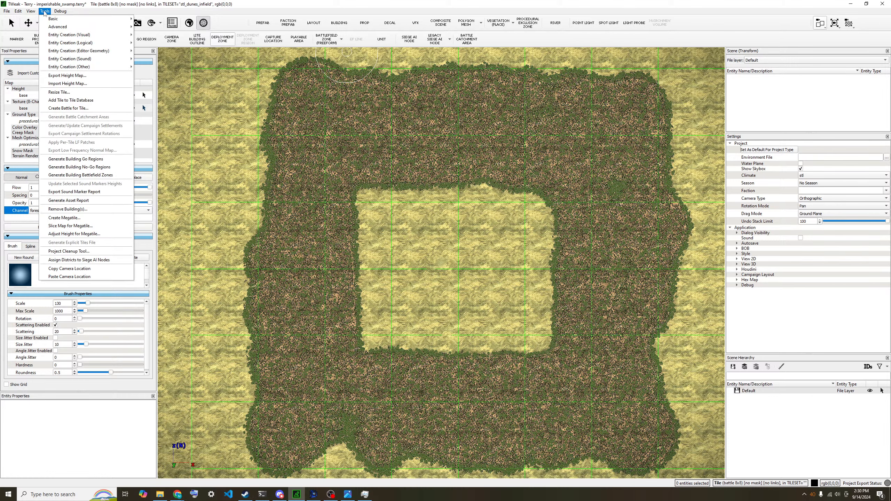
mouse_move(102, 45)
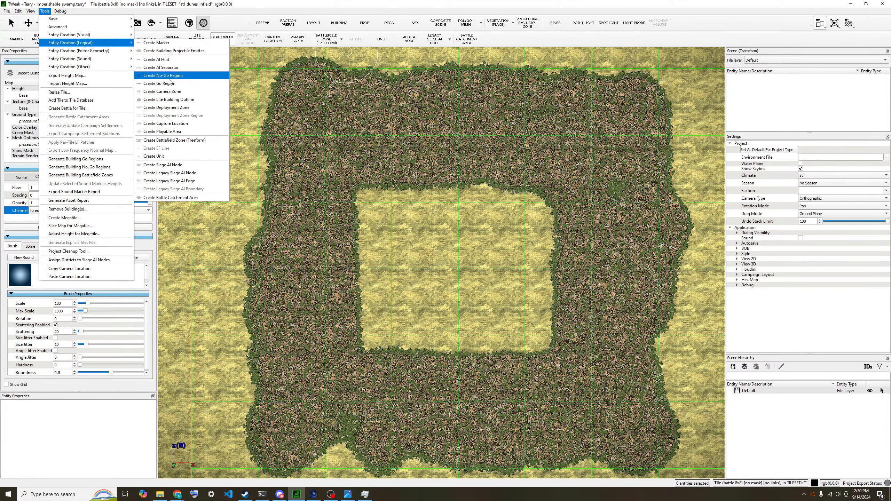
click(170, 132)
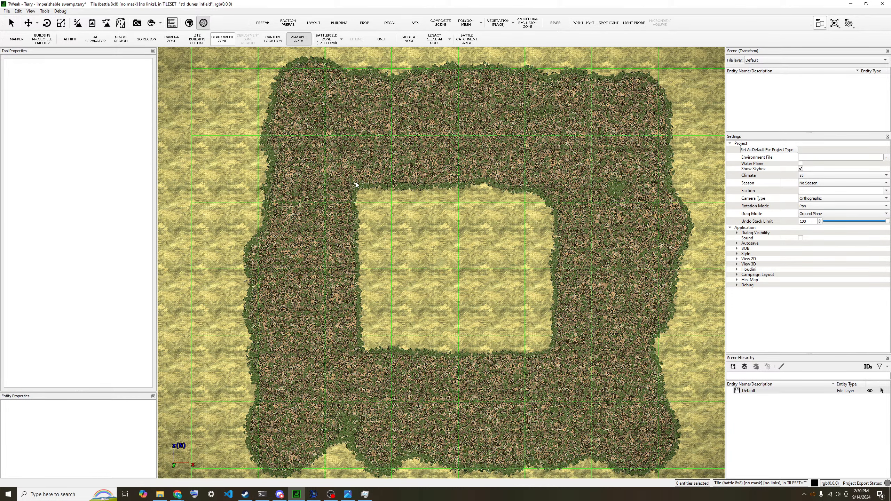
drag(385, 194, 566, 356)
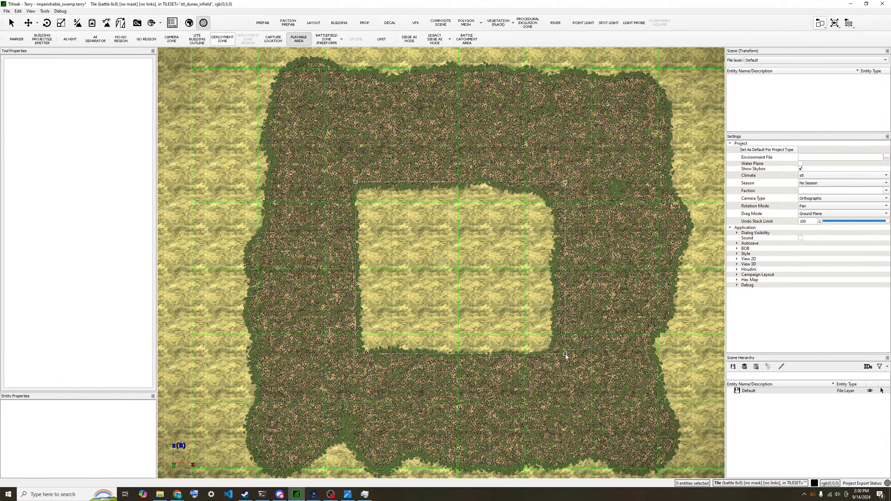
drag(566, 358, 563, 357)
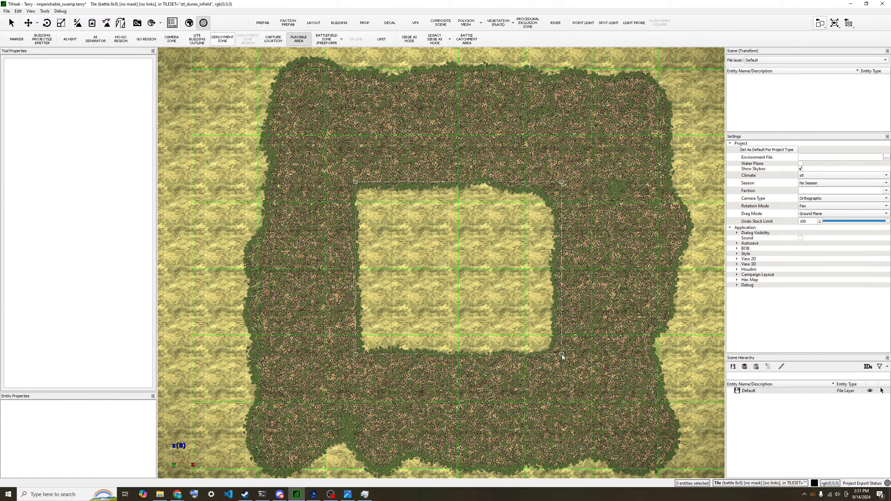
drag(562, 355, 561, 354)
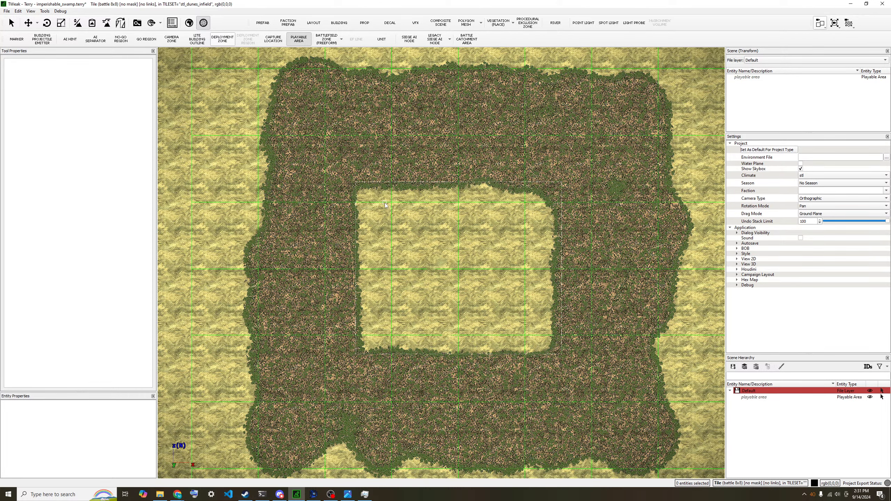
key(ctrl+z)
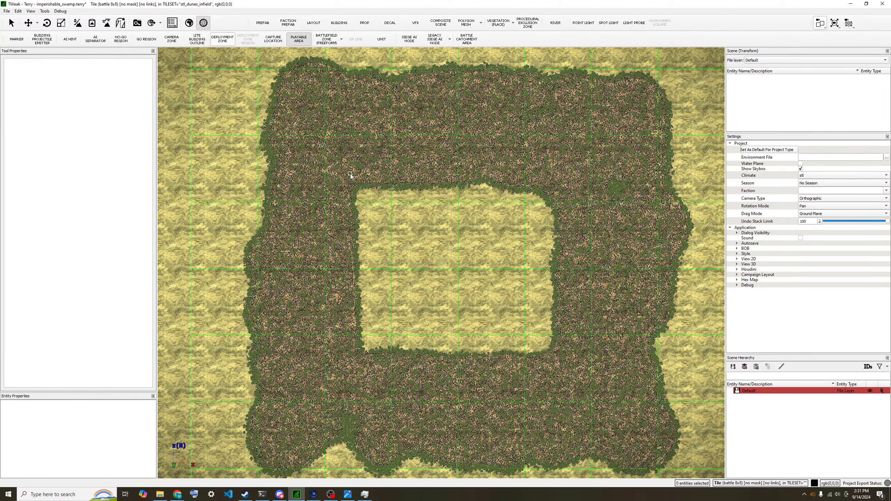
Draw a rectangular playable area around the central clearing, reaching slightly into the forest on every side.
drag(350, 174, 562, 366)
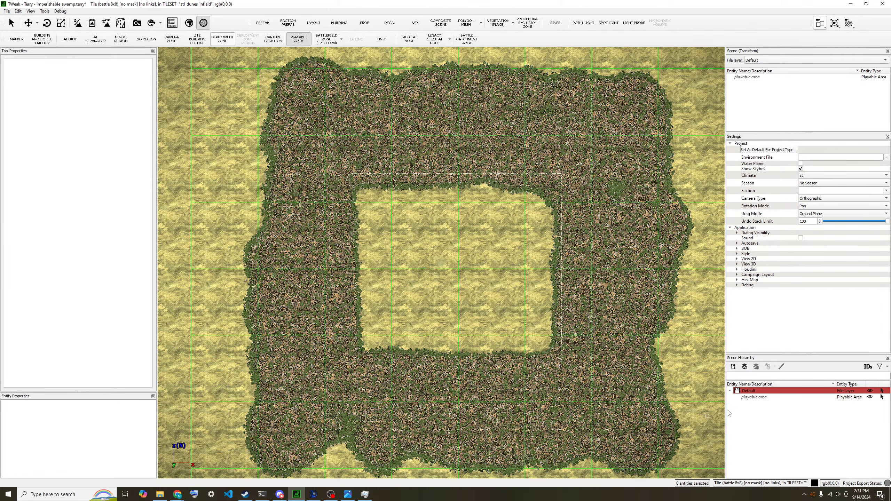
Add a layer named Deployment Zones under the Default file layer and make it the selected layer.
click(745, 367)
text(D)
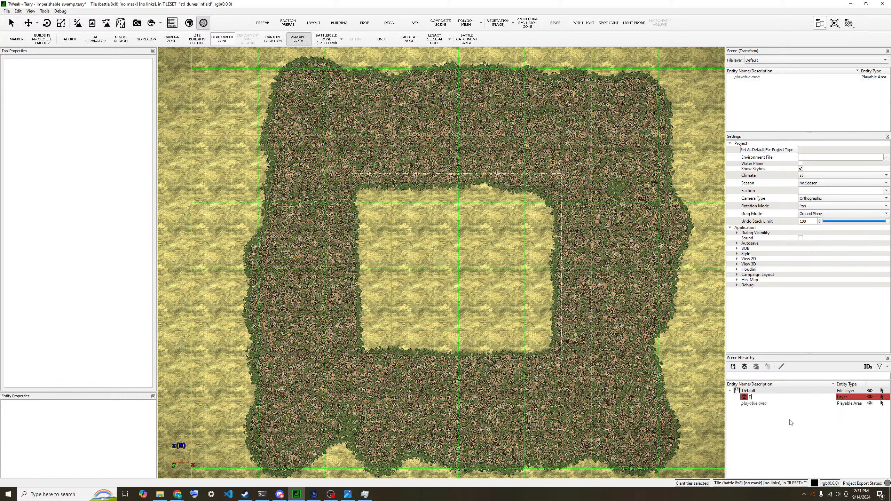
text(eployment Zones)
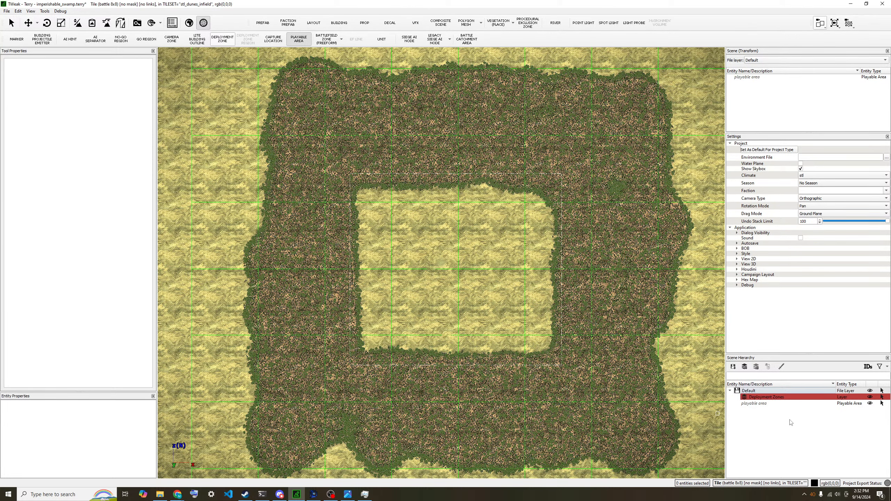
click(777, 399)
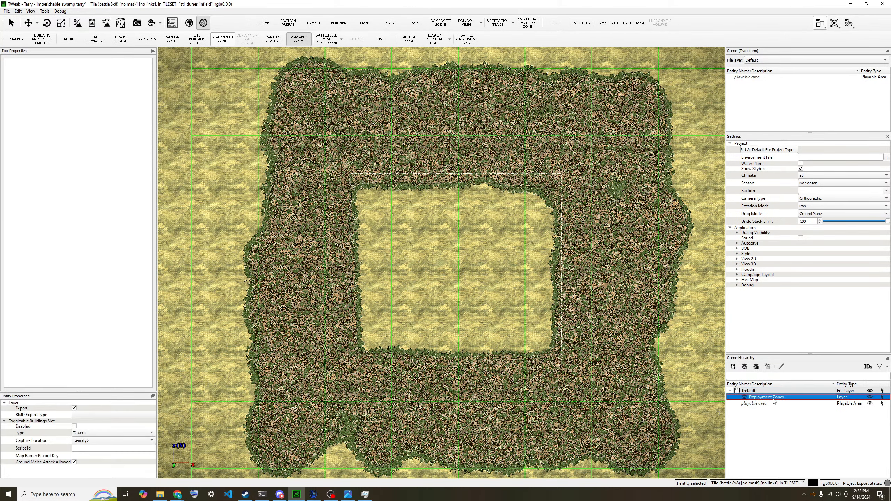
click(807, 399)
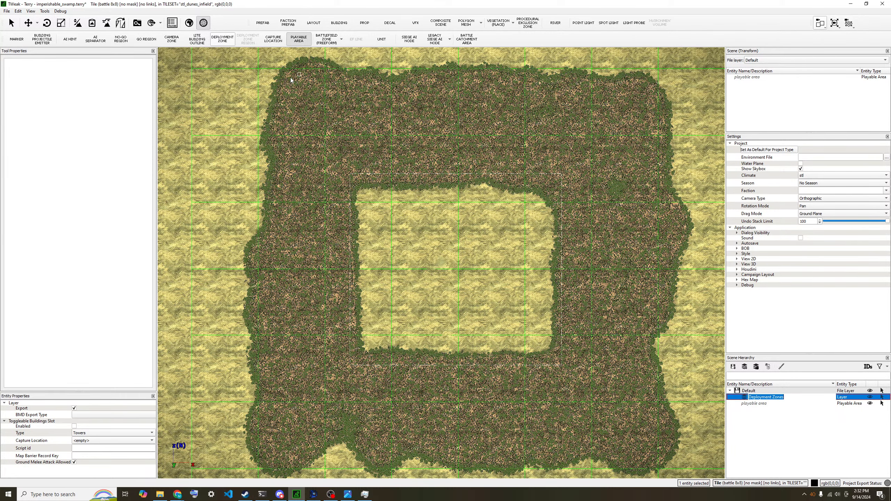
Draw a rectangular deployment zone with alliance ID 0 across the playable area's upper edge, and expand the Deployment Zones layer.
click(224, 42)
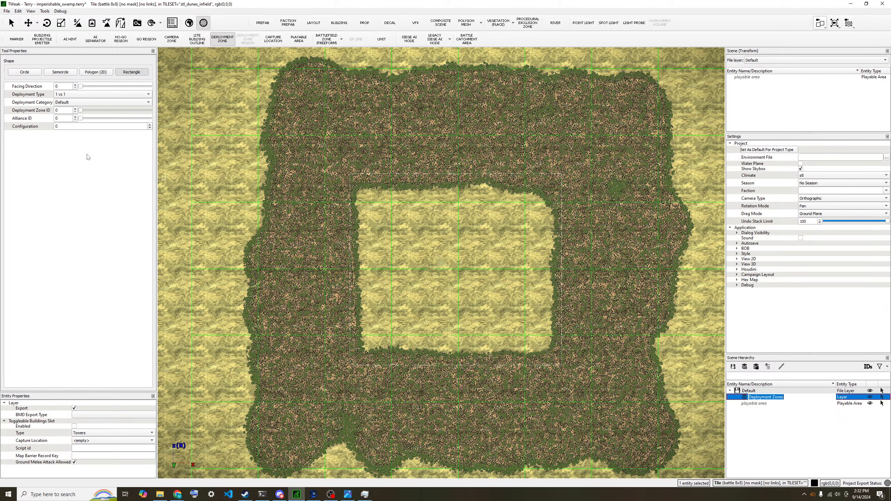
click(75, 116)
click(75, 120)
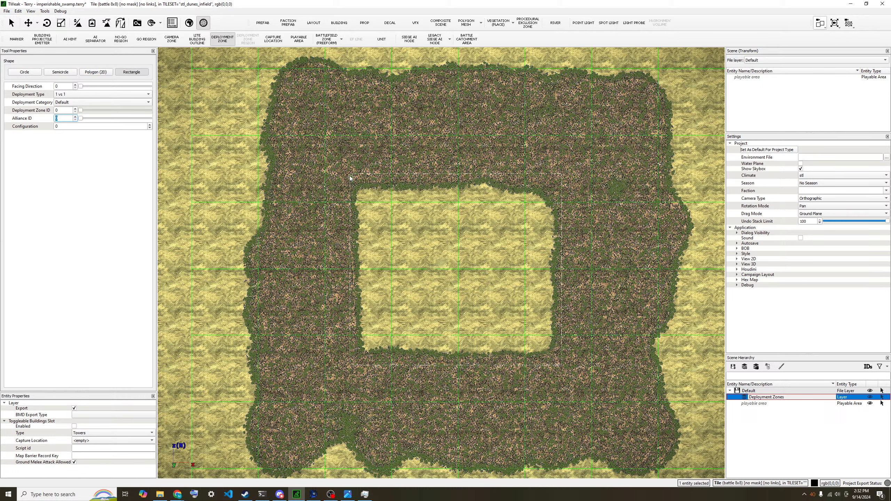
mouse_move(350, 175)
mouse_down()
mouse_move(456, 201)
mouse_move(562, 206)
mouse_up()
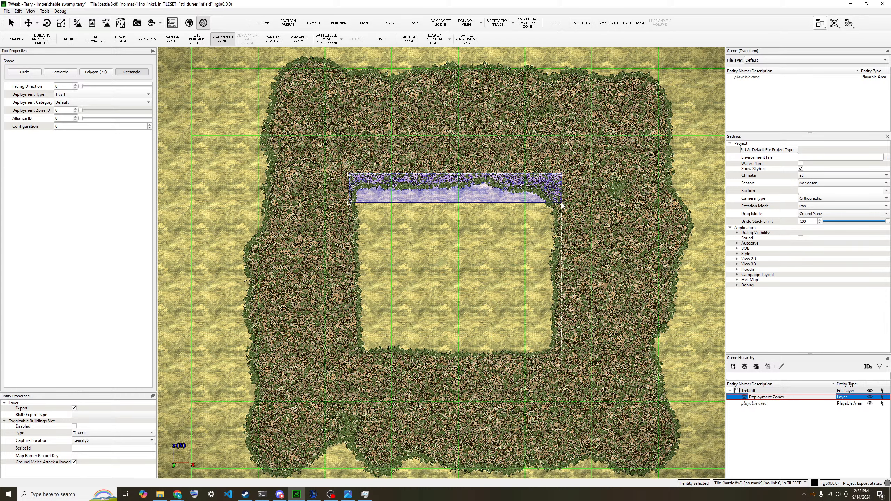
drag(563, 205, 562, 206)
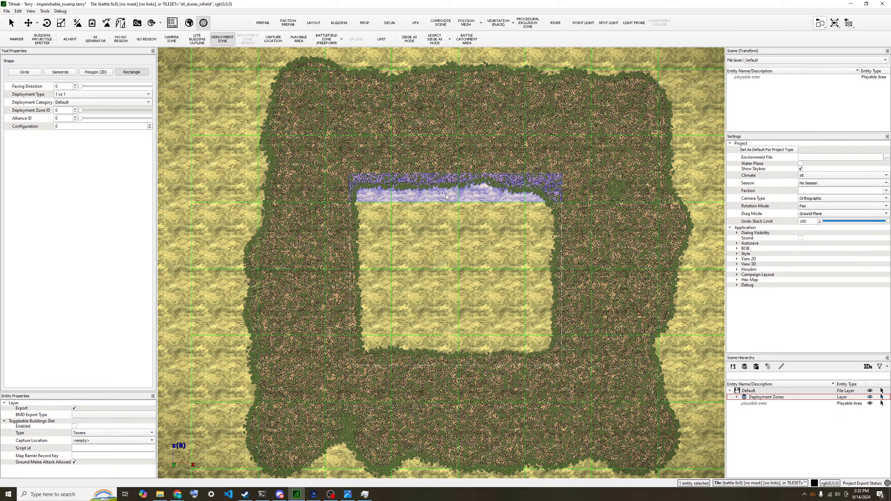
click(737, 398)
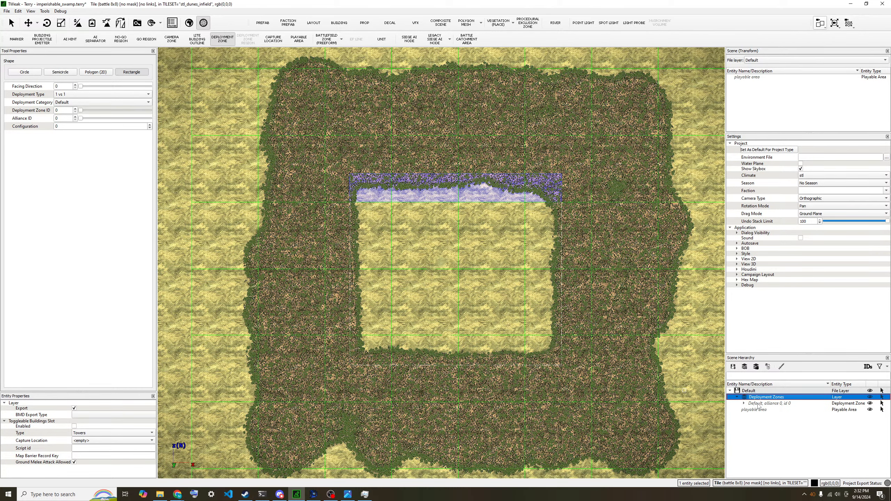
Draw a rectangular deployment zone with alliance ID 1 across the playable area's lower edge, inside the Deployment Zones layer.
click(758, 404)
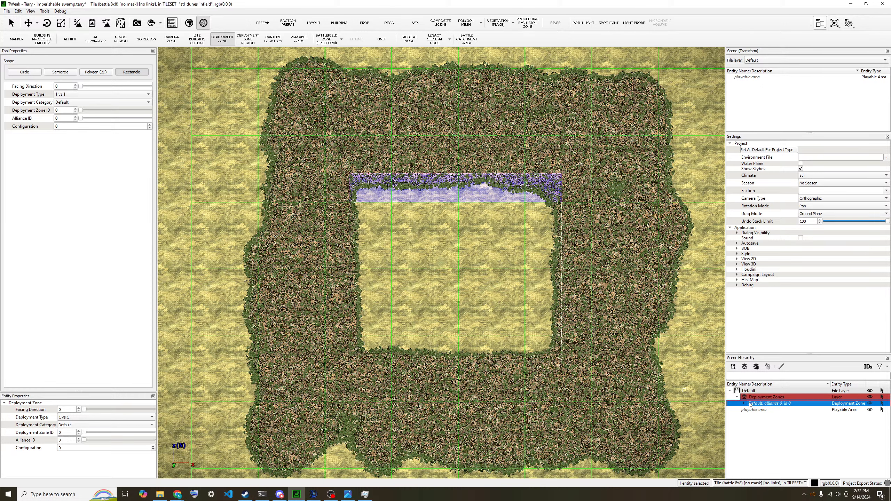
click(752, 398)
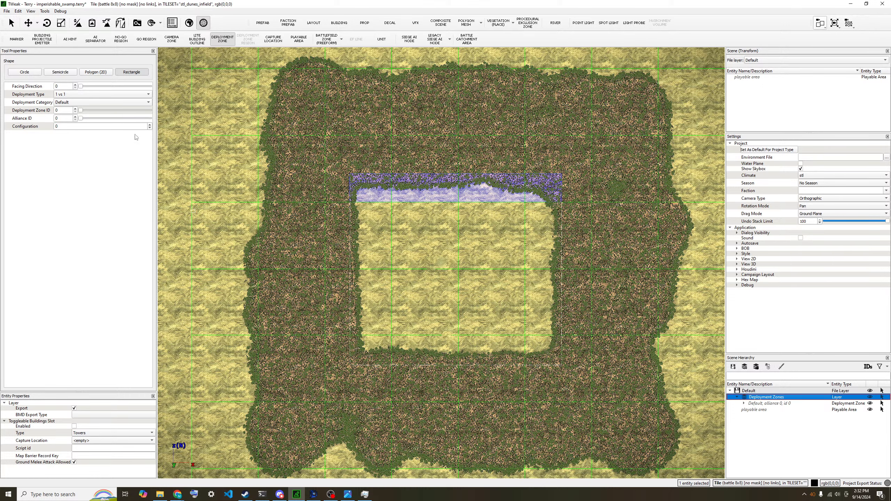
click(75, 117)
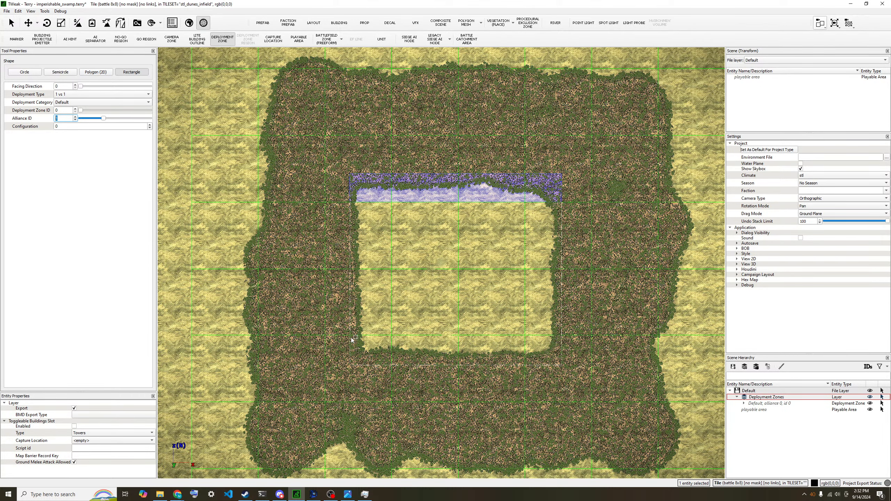
drag(350, 337, 562, 366)
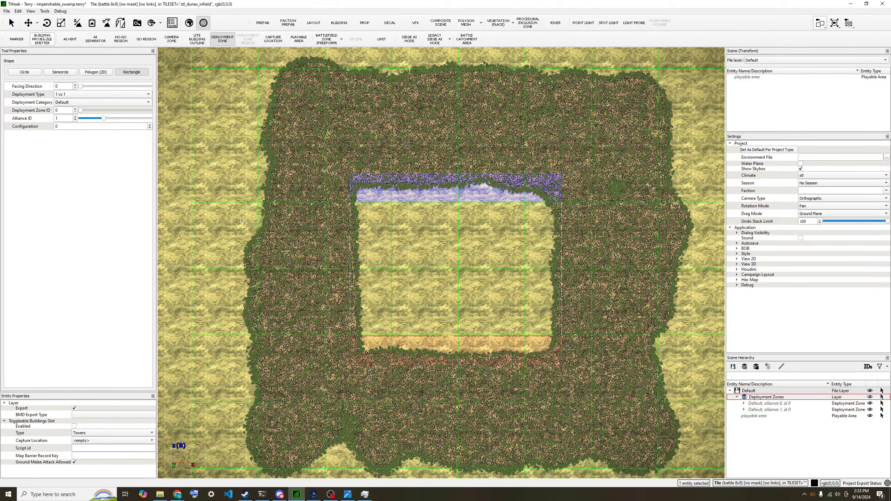
Erase the forest from the base texture map around the clearing's edges, clearing the whole playable area and both deployment zones.
click(77, 23)
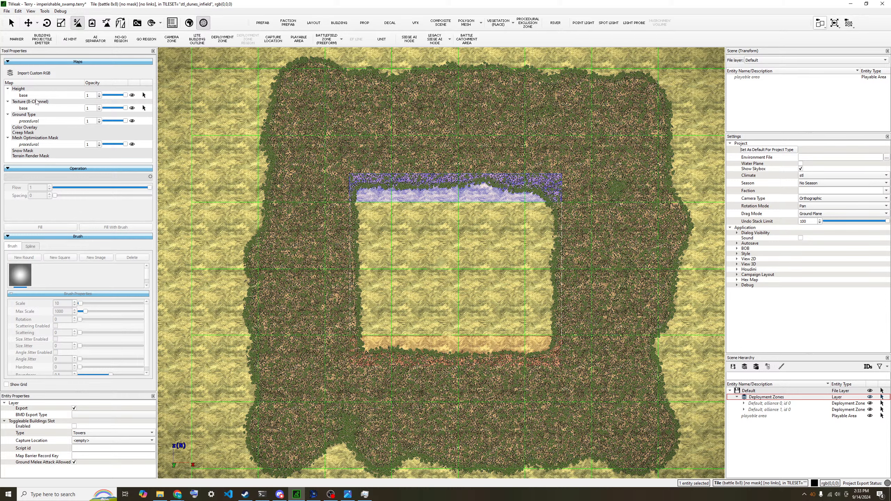
click(28, 108)
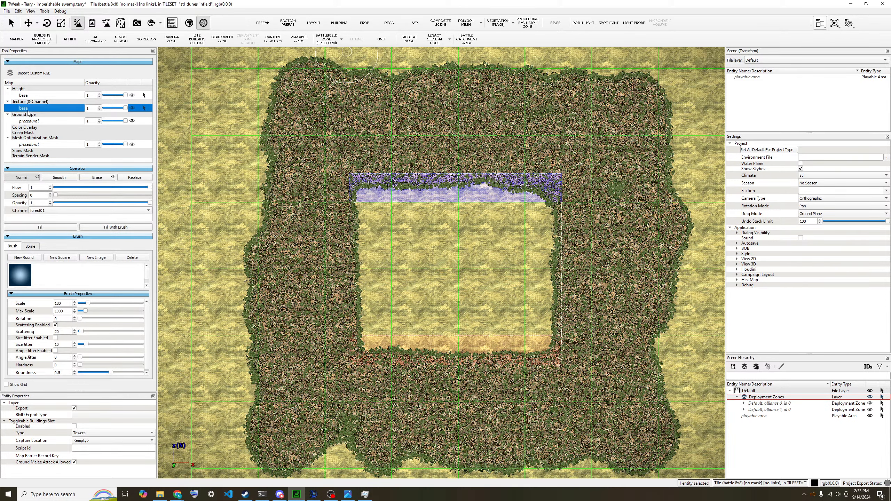
click(94, 177)
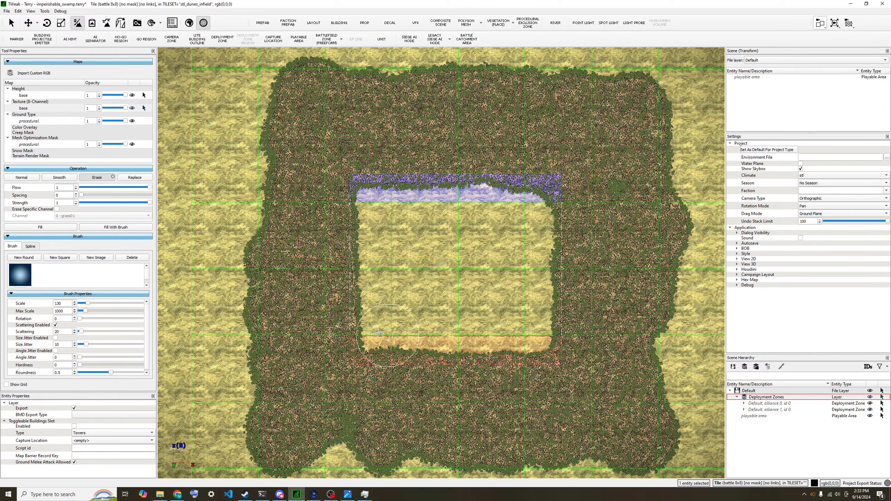
mouse_move(379, 332)
mouse_down()
mouse_move(362, 309)
mouse_move(374, 198)
mouse_move(509, 191)
mouse_move(558, 200)
mouse_move(541, 252)
mouse_move(558, 298)
mouse_move(559, 343)
mouse_move(367, 338)
mouse_up()
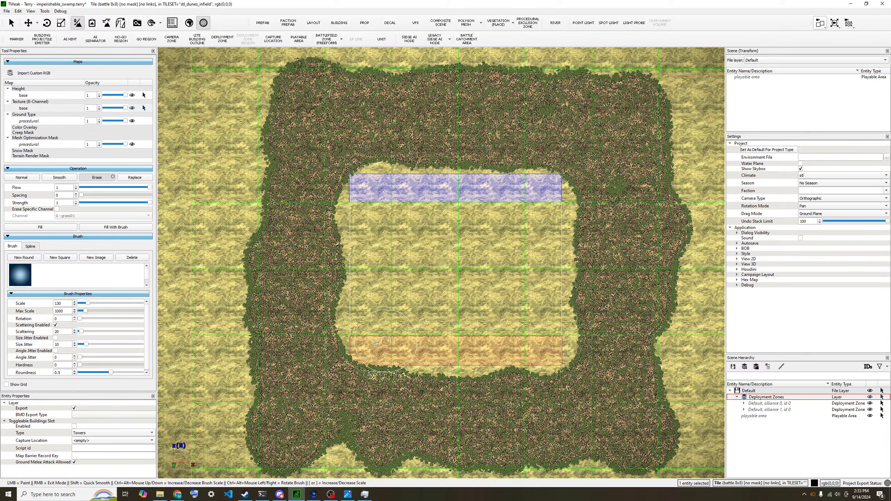
mouse_move(375, 344)
mouse_down()
mouse_move(361, 341)
mouse_move(386, 344)
mouse_up()
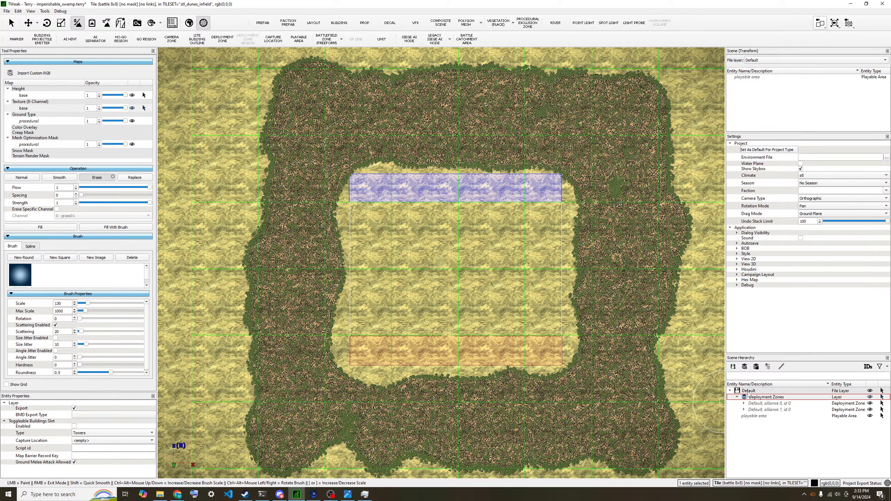
Switch the OBS scene to WindowCapture - Guide and bring up the WH3 Domination Map Making Guide.
click(751, 391)
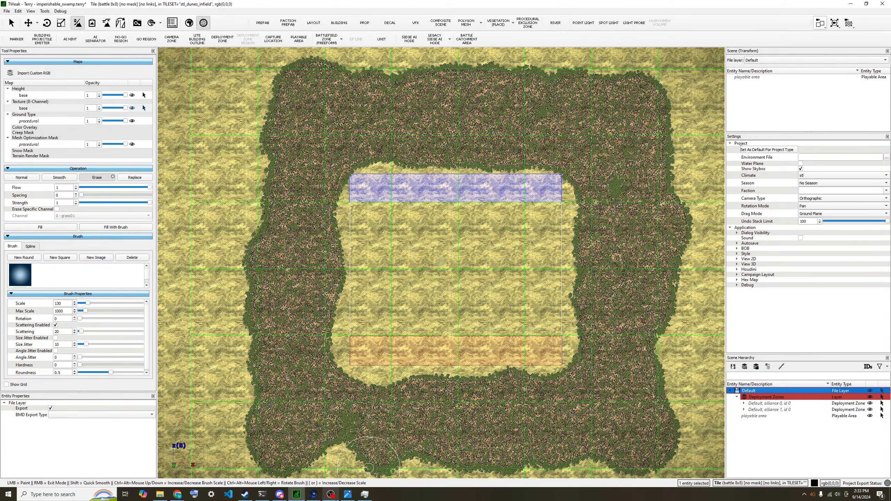
mouse_move(332, 496)
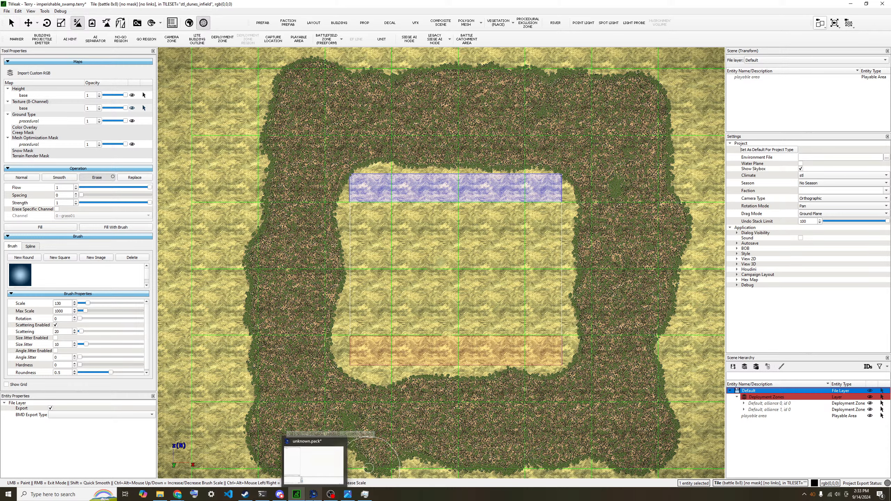
mouse_move(181, 495)
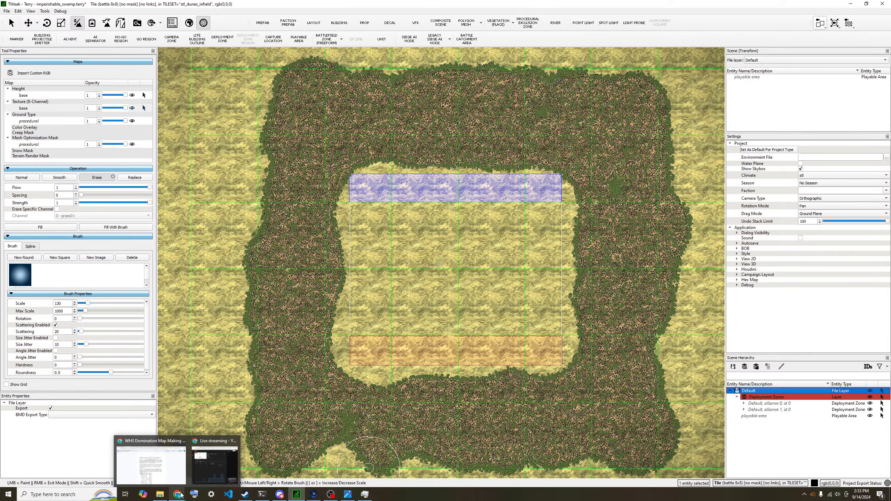
click(331, 495)
click(88, 359)
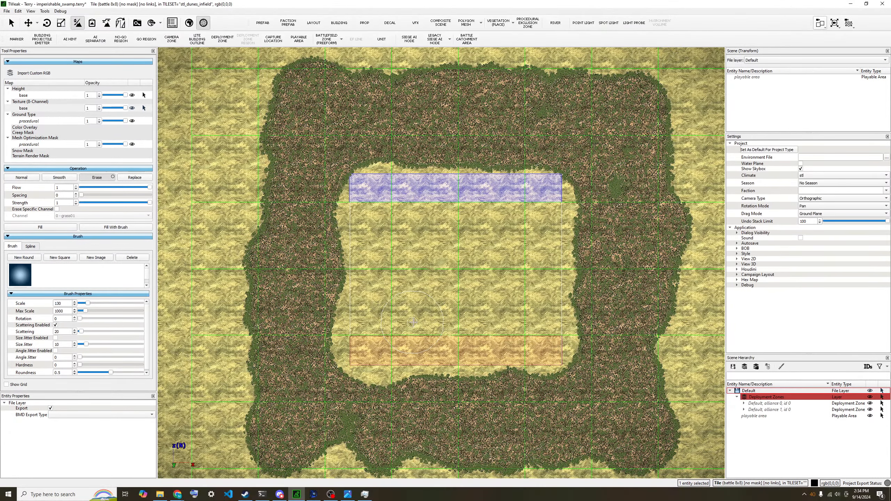
click(331, 495)
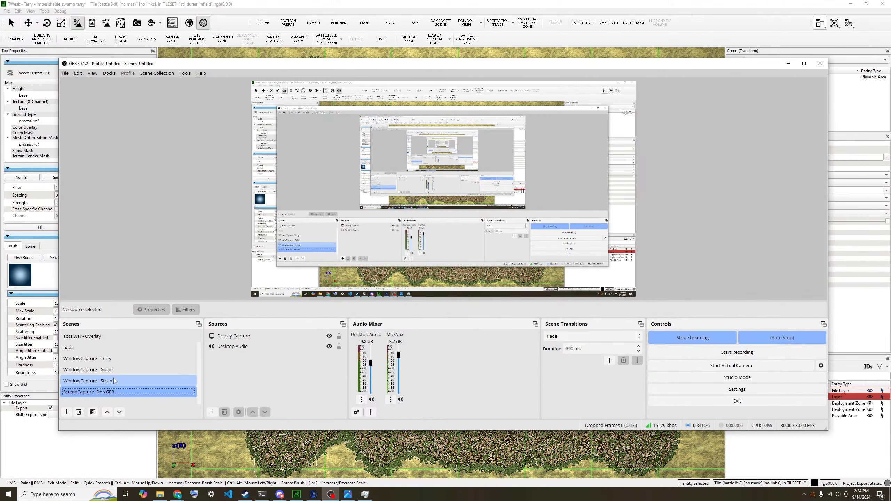
click(168, 372)
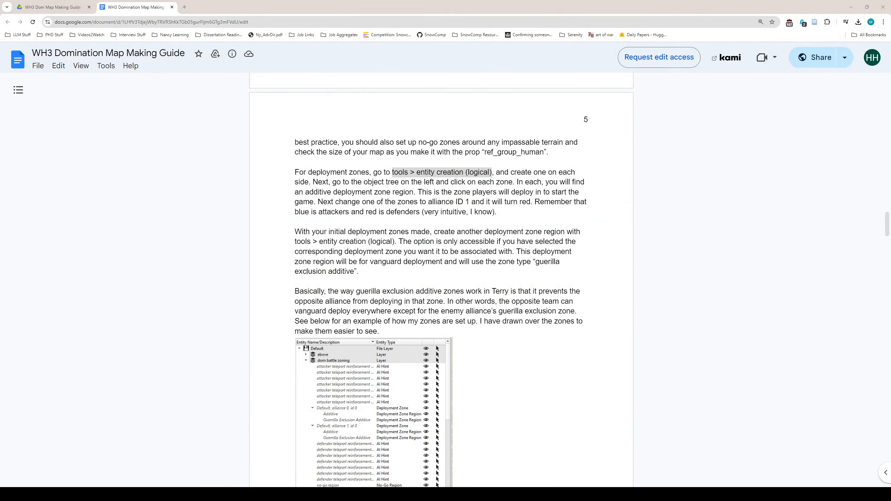
key(alt+Tab)
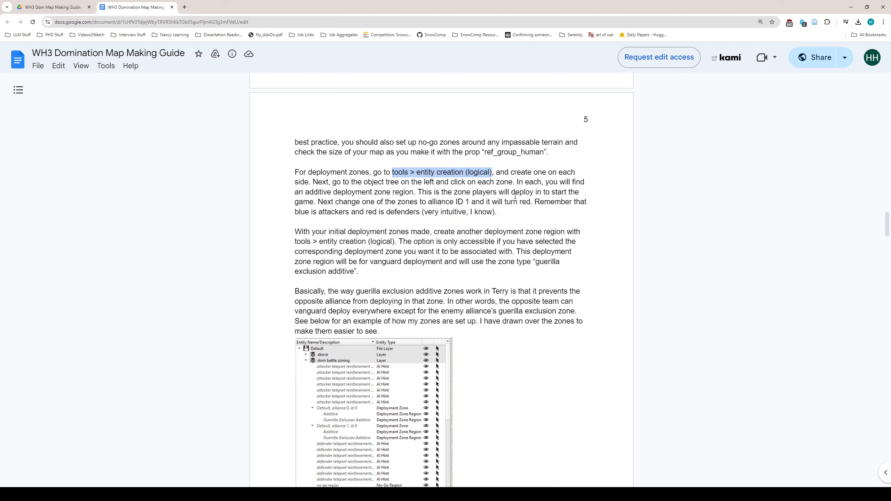
Review the guide's deployment zone paragraph, covering zone creation, additive regions, alliance ID 1 and the attacker and defender colours.
drag(292, 174, 424, 191)
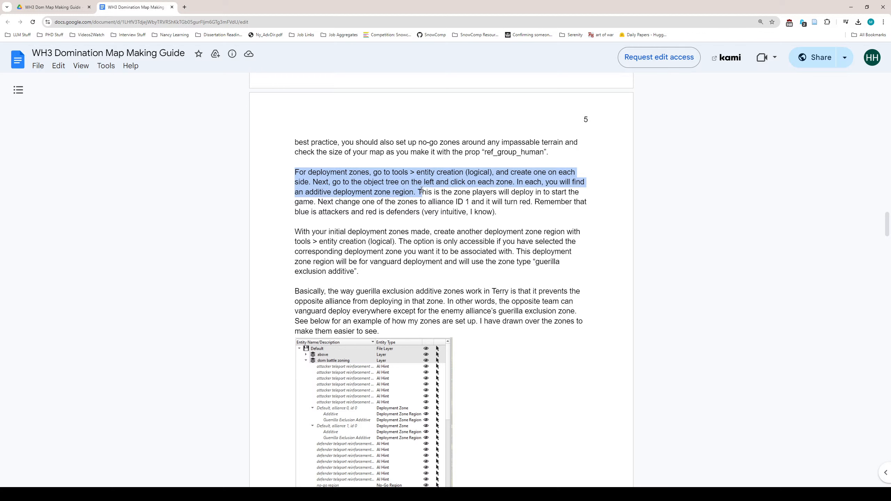
drag(422, 191, 517, 213)
double_click(515, 213)
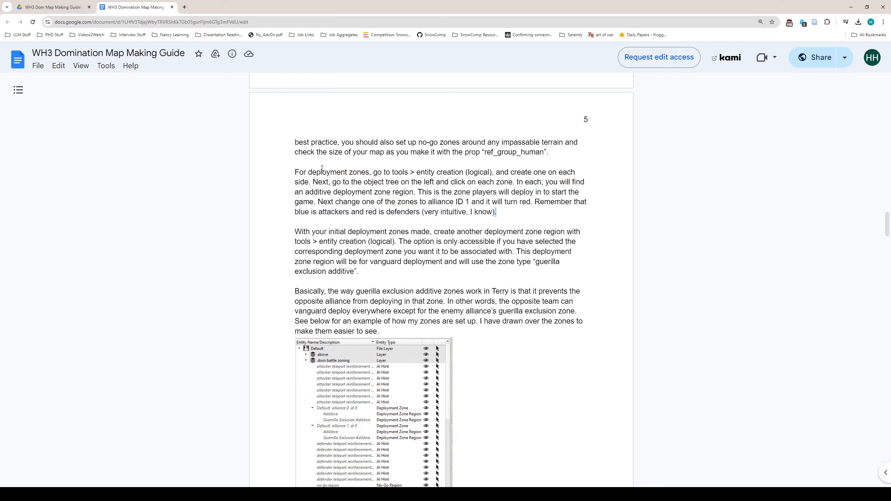
mouse_move(294, 172)
mouse_down()
mouse_move(372, 172)
mouse_move(306, 172)
mouse_up()
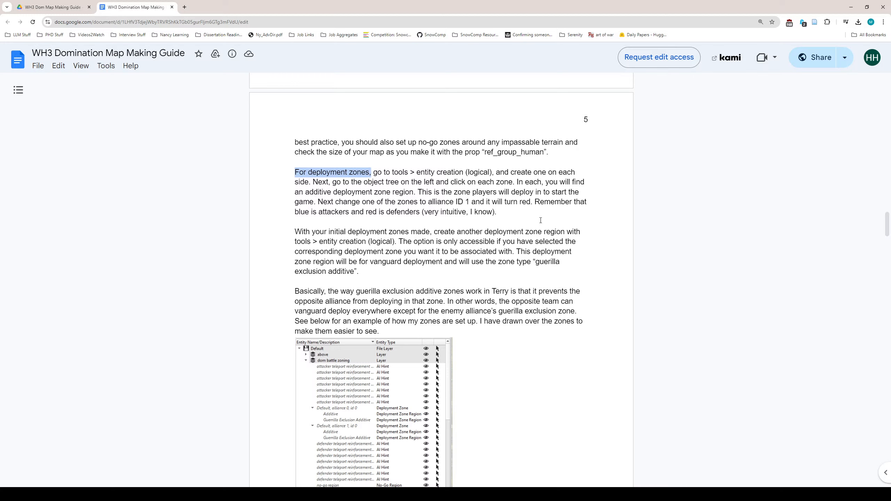
drag(499, 212, 281, 210)
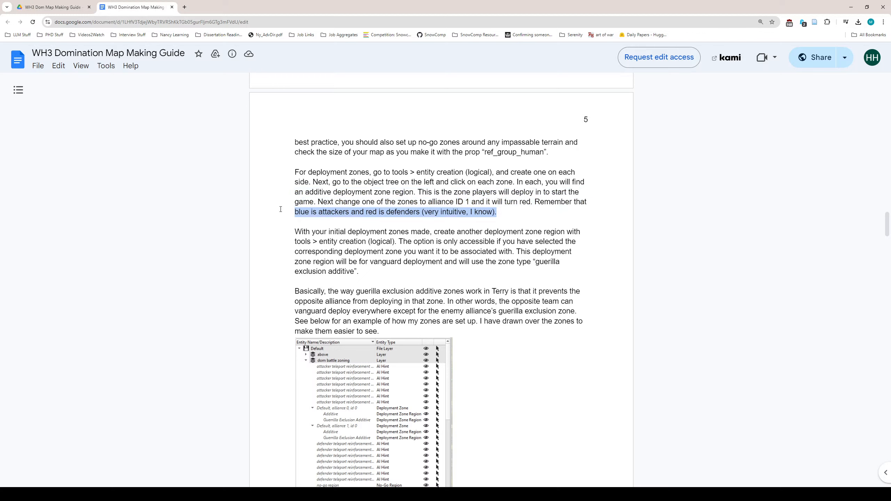
click(537, 203)
drag(533, 203, 318, 202)
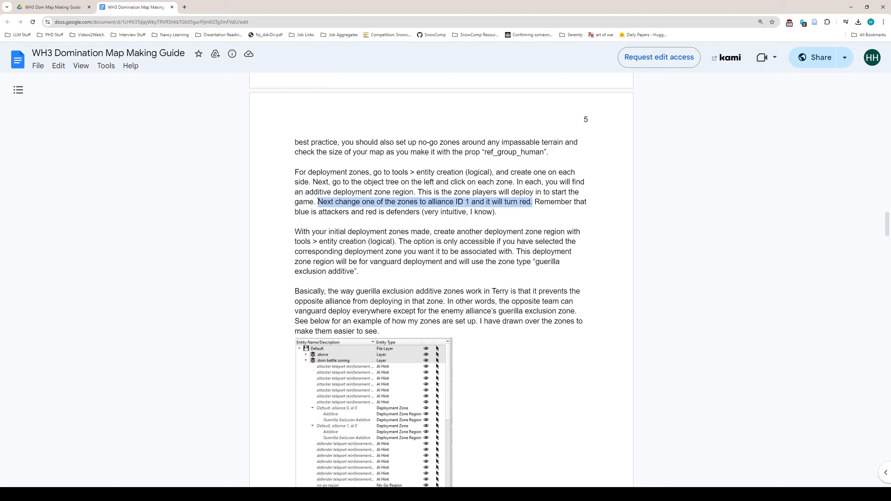
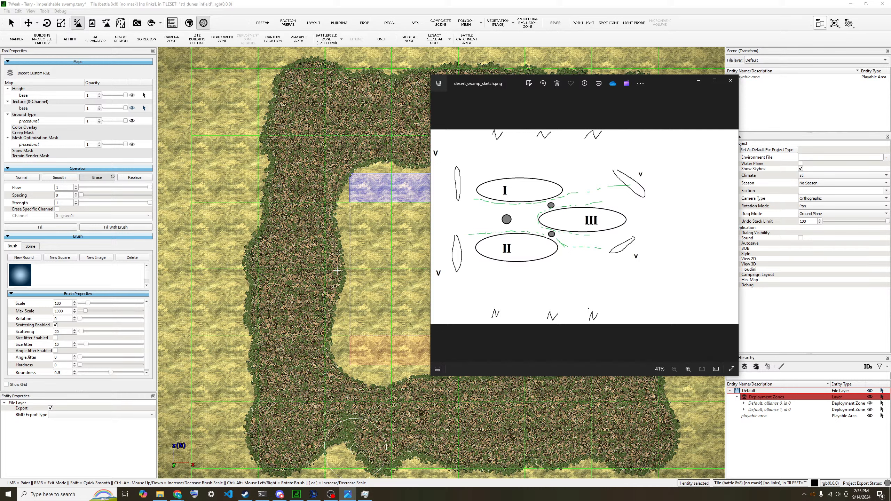
Return to the tile in Terry and collapse the Deployment Zones layer in the scene hierarchy.
click(399, 293)
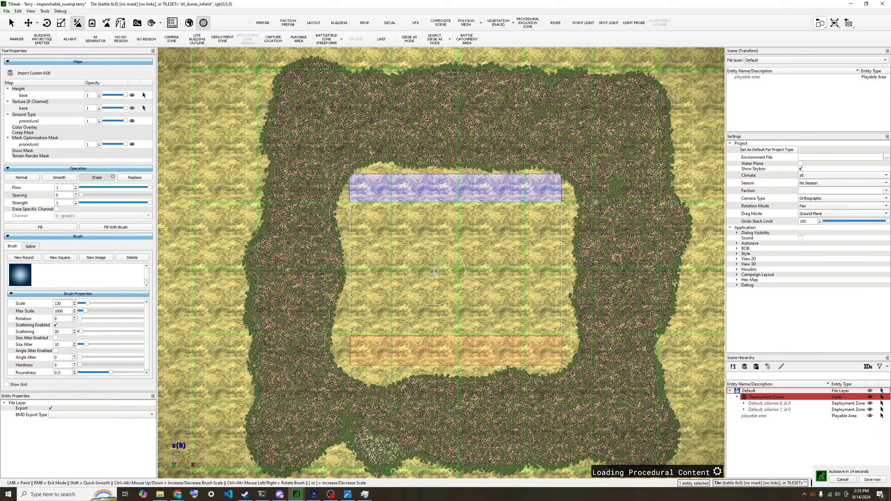
scroll(434, 295, up, 2)
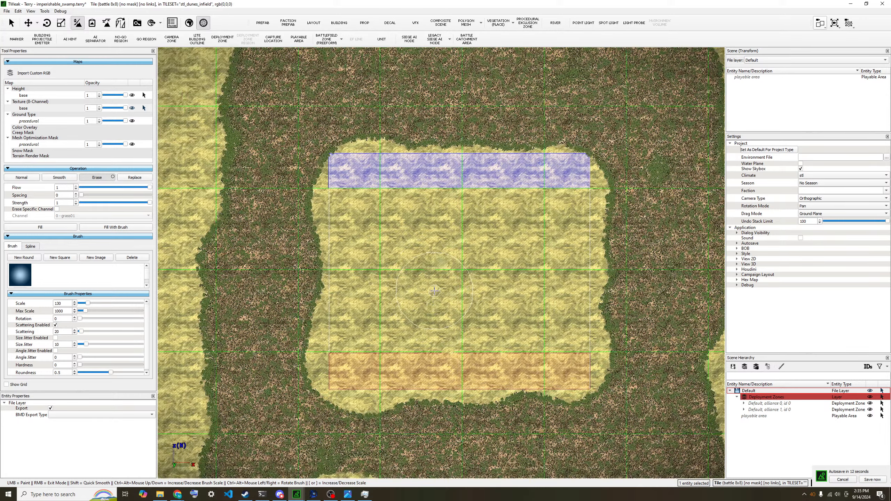
scroll(434, 291, up, 2)
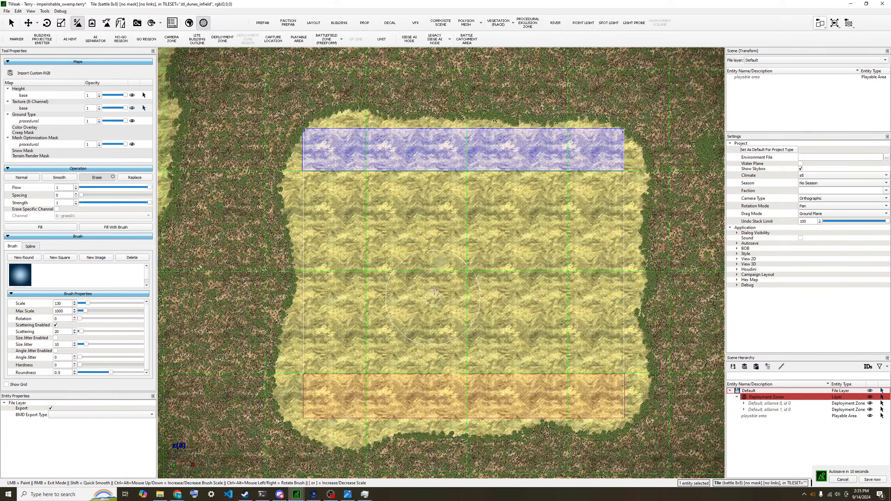
scroll(435, 291, up, 1)
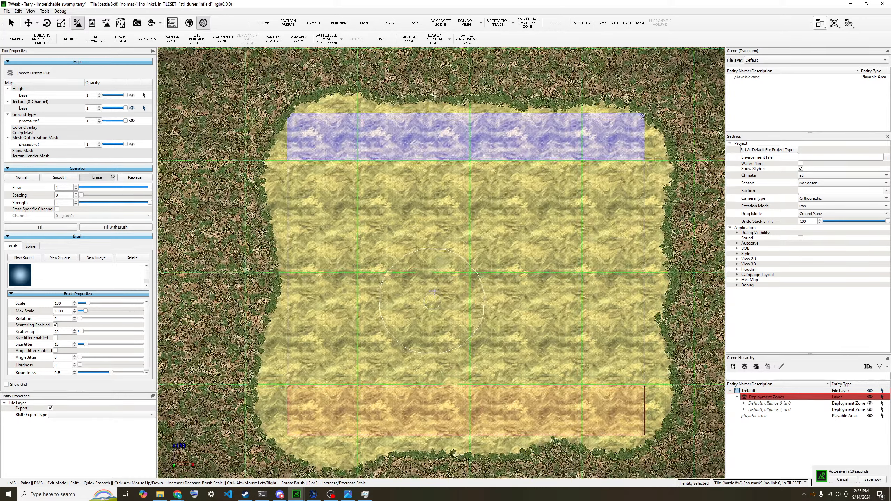
click(762, 441)
click(738, 397)
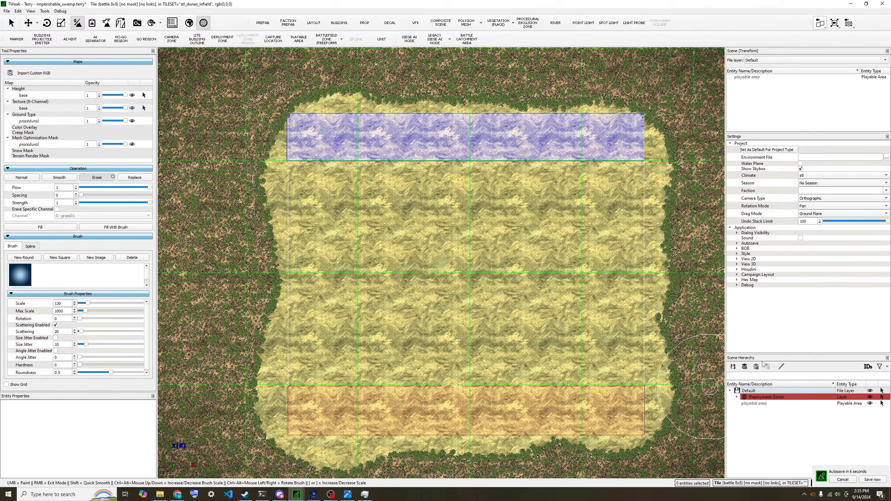
click(765, 404)
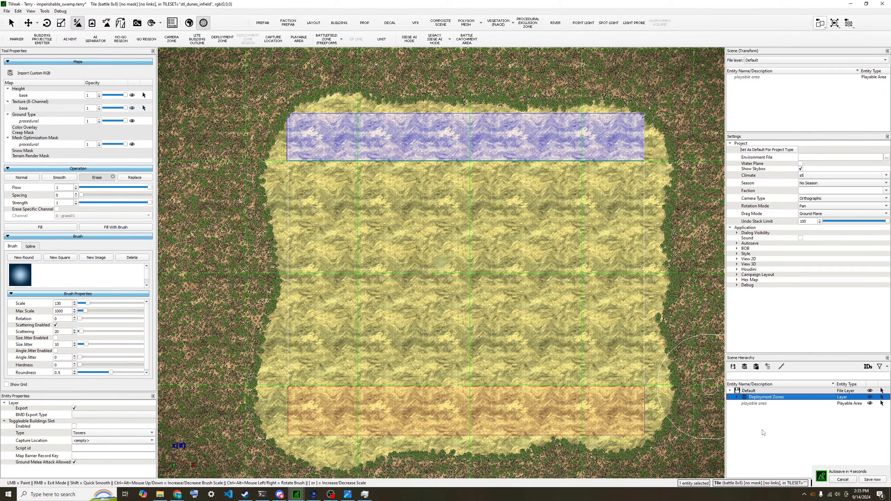
click(765, 433)
click(767, 399)
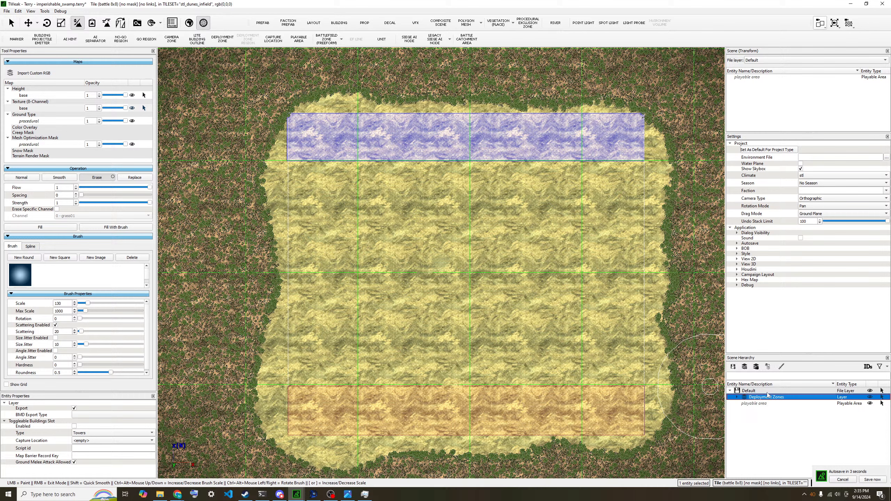
Add a layer named Capture Points under the Default file layer and make it the selected layer.
click(768, 368)
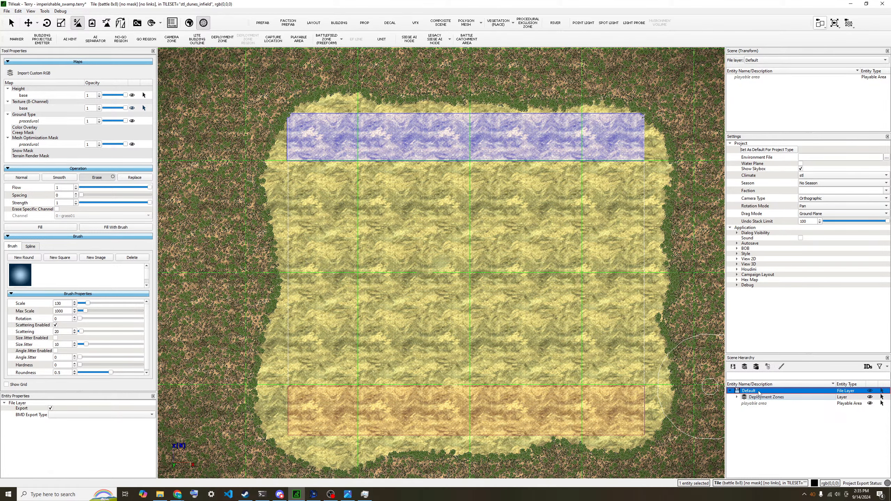
click(745, 367)
double_click(759, 404)
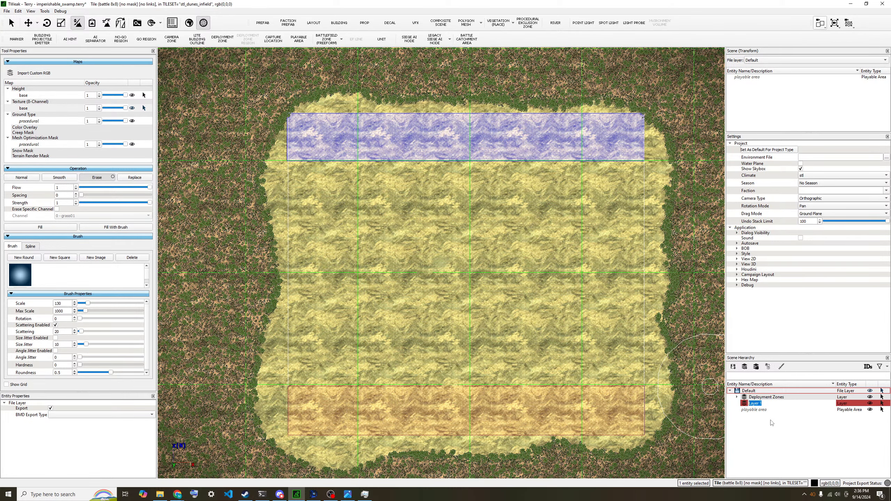
text(Capture Points)
key(Return)
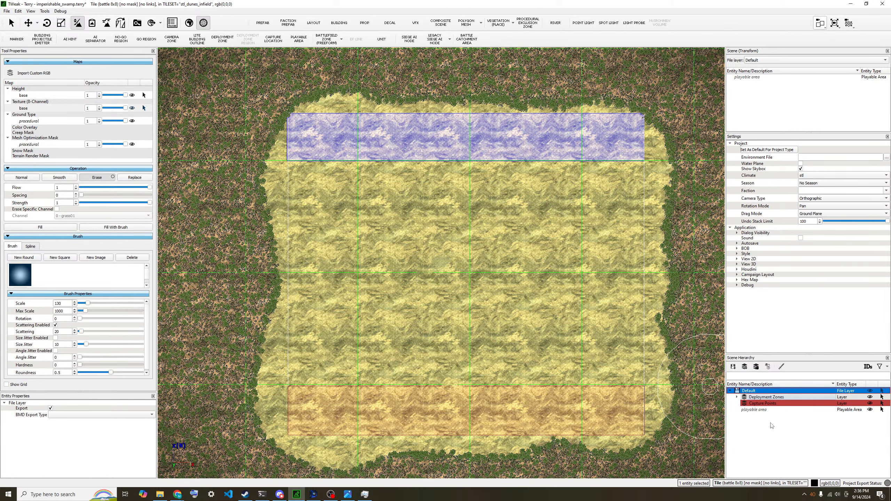
click(772, 405)
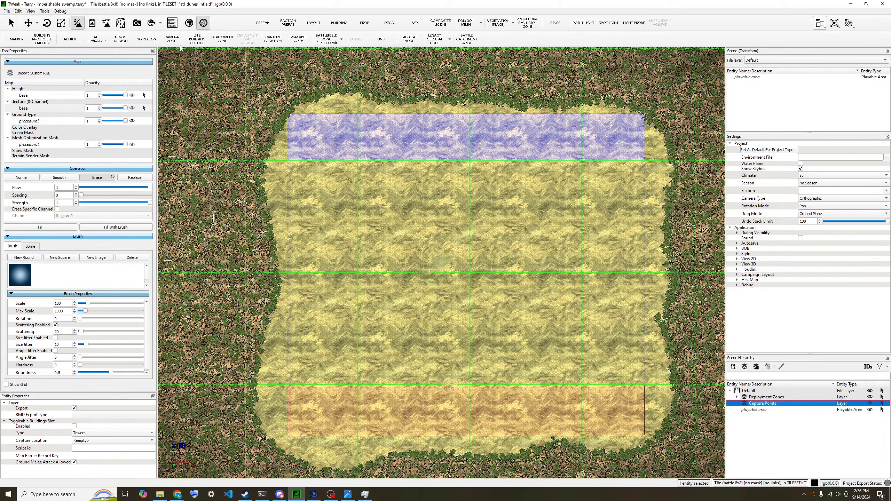
Set up a rectangular capture location with importance Score, keeping domination_2 as its type.
click(276, 43)
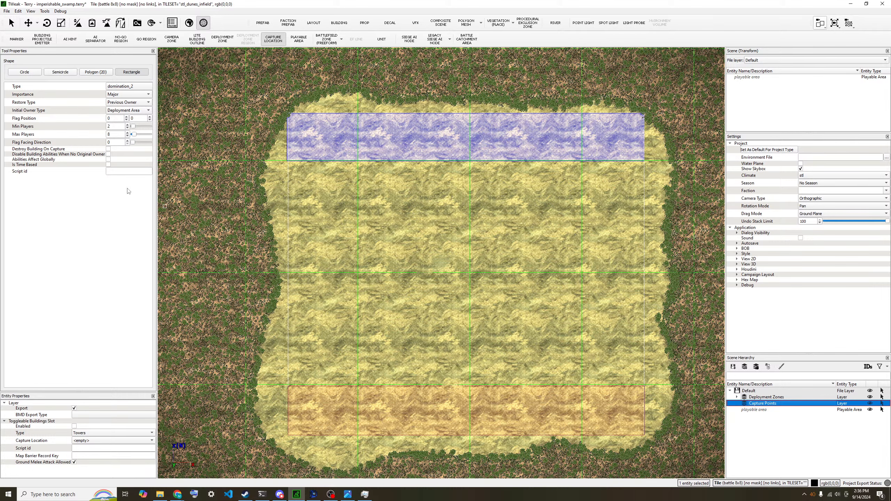
click(128, 95)
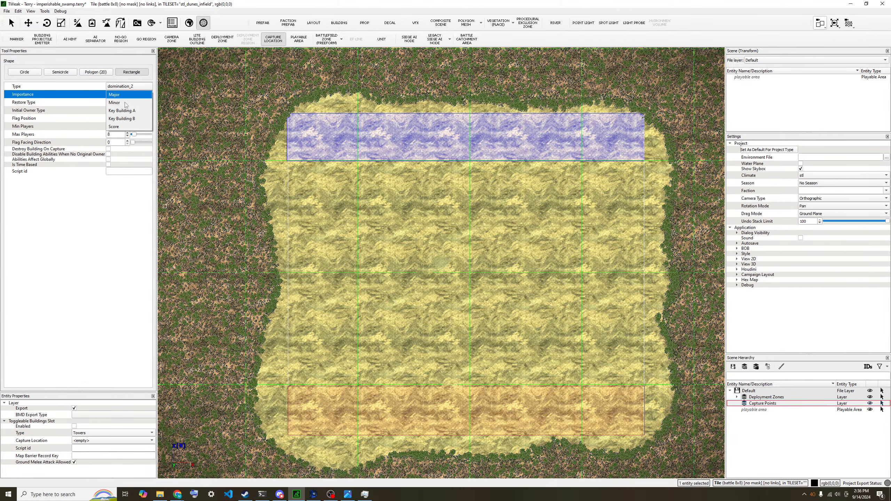
click(121, 127)
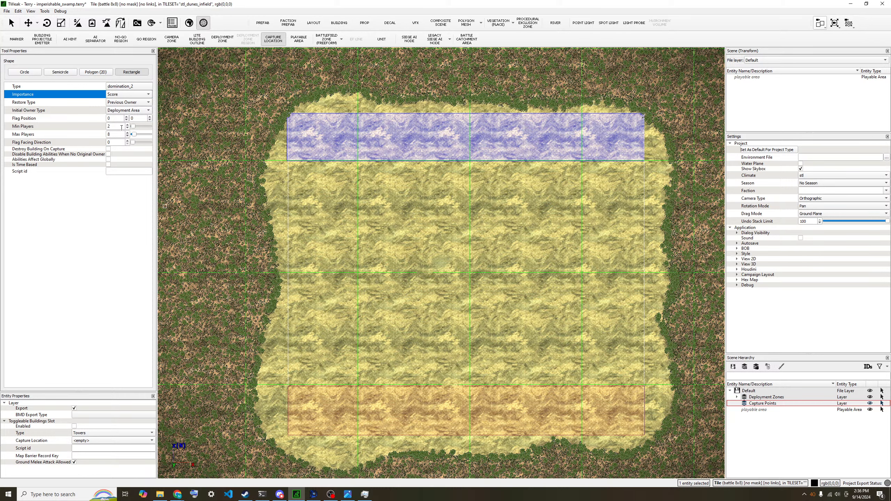
click(121, 87)
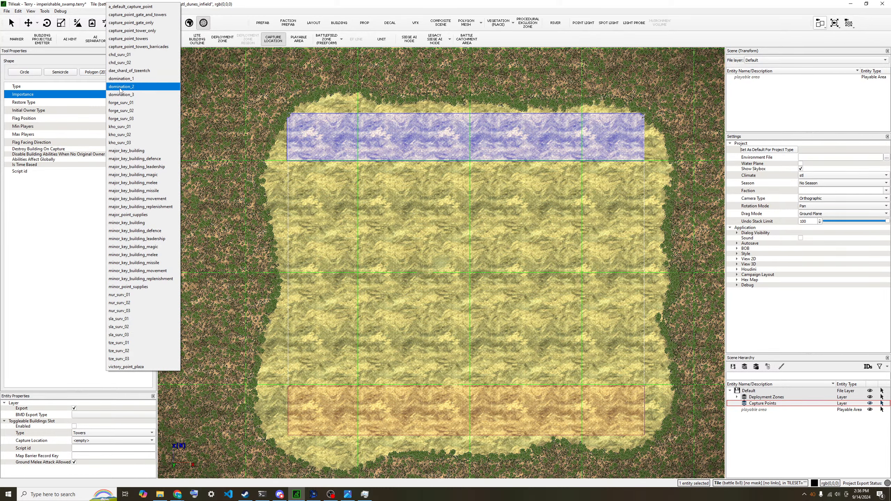
click(120, 87)
click(121, 87)
click(121, 88)
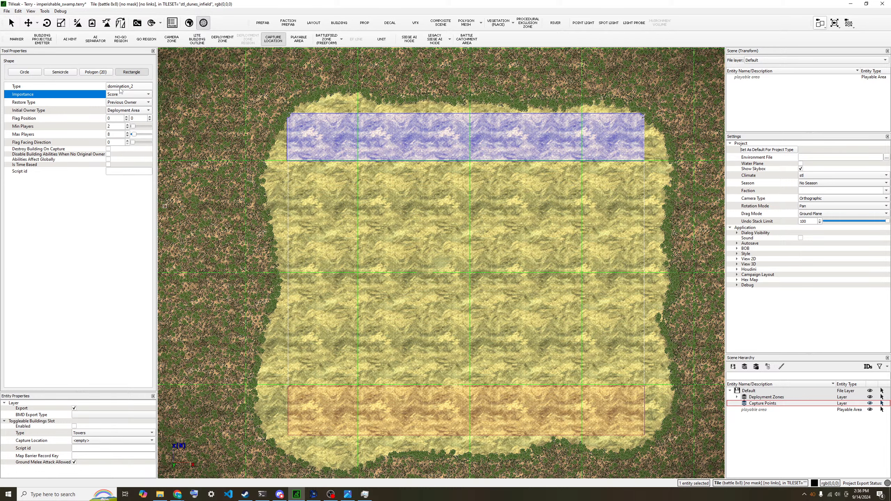
Switch to the WH3 Domination Map Making Guide in the browser and read Section 3 on setting up domination capture points.
click(181, 499)
click(157, 455)
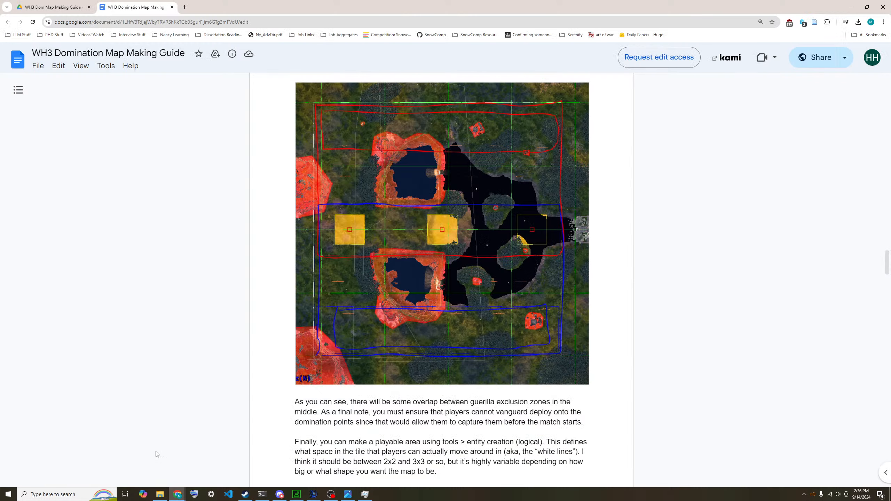
scroll(506, 425, down, 4)
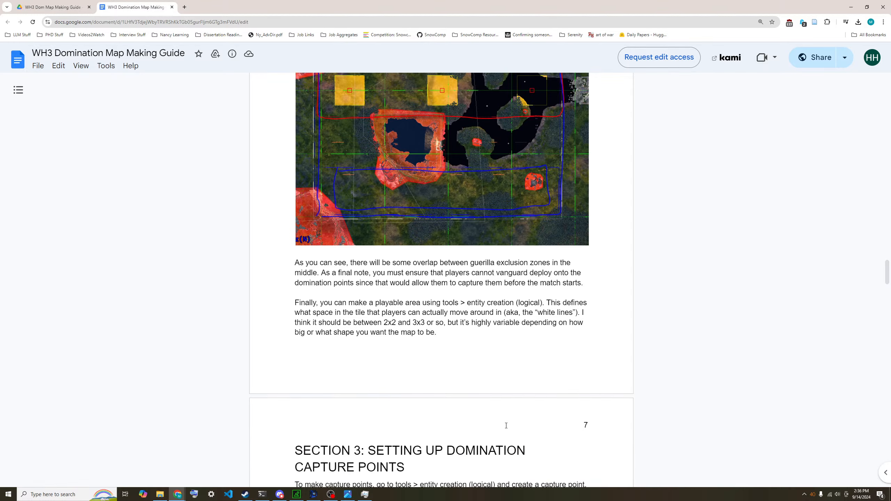
scroll(506, 425, down, 4)
scroll(480, 406, down, 2)
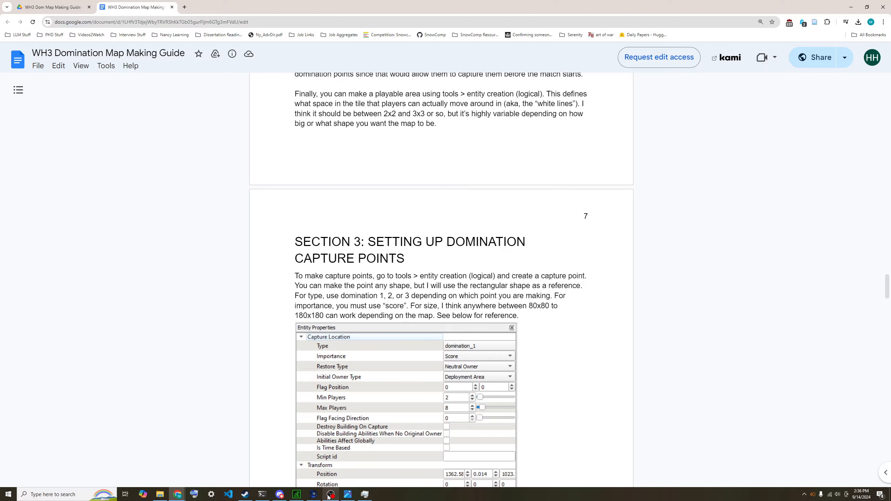
Back in Terry, set the type to domination_1 and draw a rectangular capture location about 63 by 59, just northwest of the map centre.
click(297, 494)
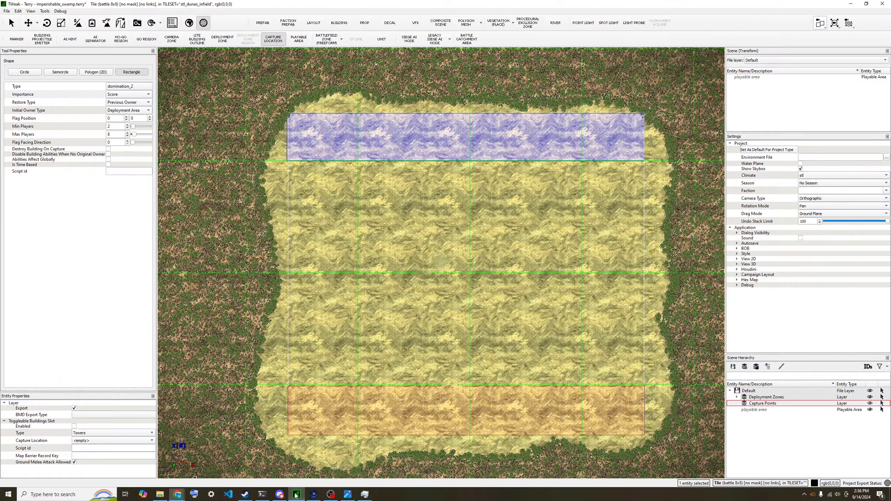
click(130, 87)
click(127, 78)
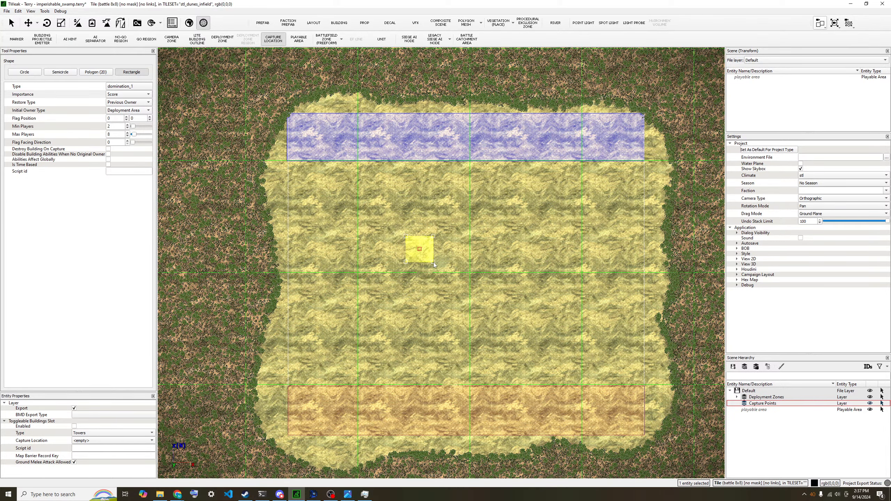
click(433, 262)
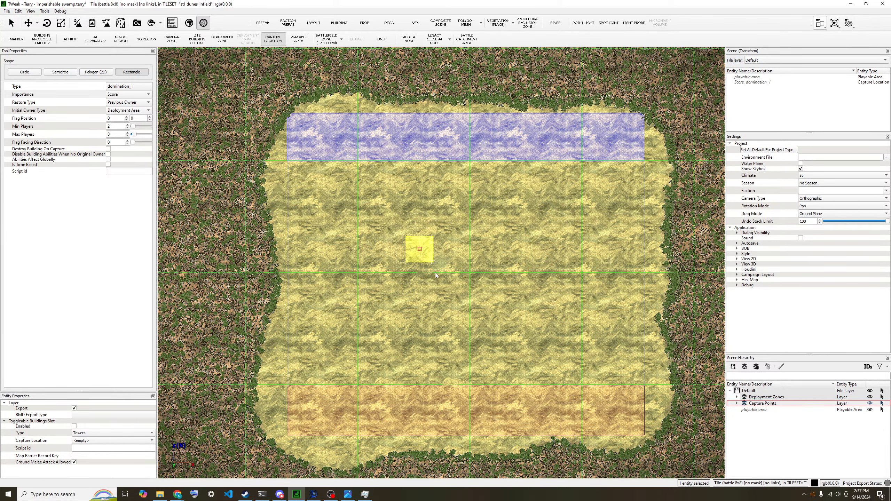
Select the new capture location and enlarge its entity properties to expose the rectangle's width and height.
click(11, 23)
click(419, 254)
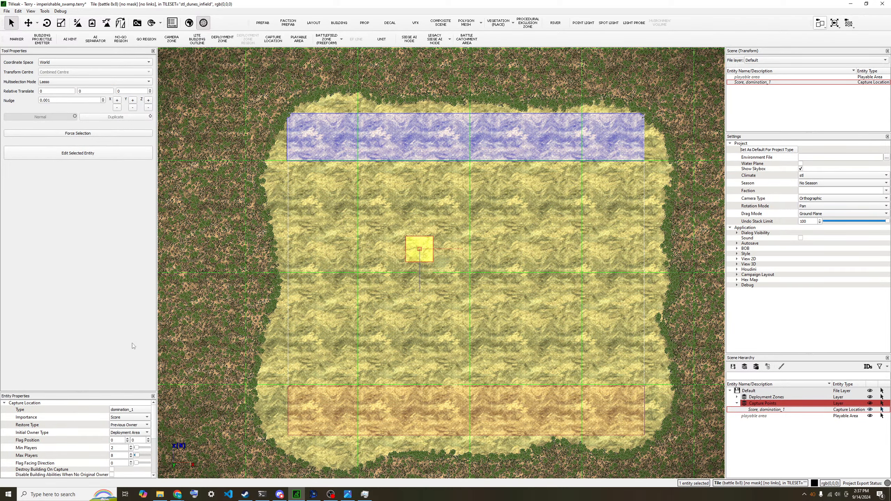
drag(74, 392, 81, 326)
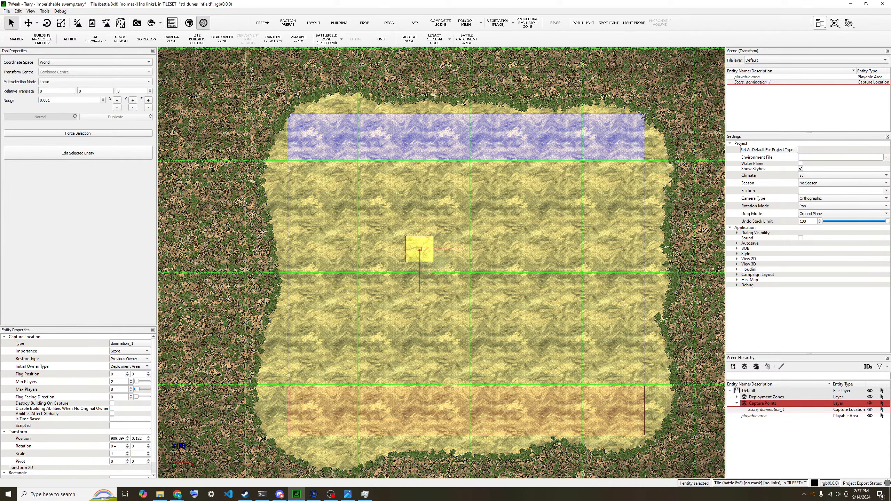
scroll(77, 445, down, 1)
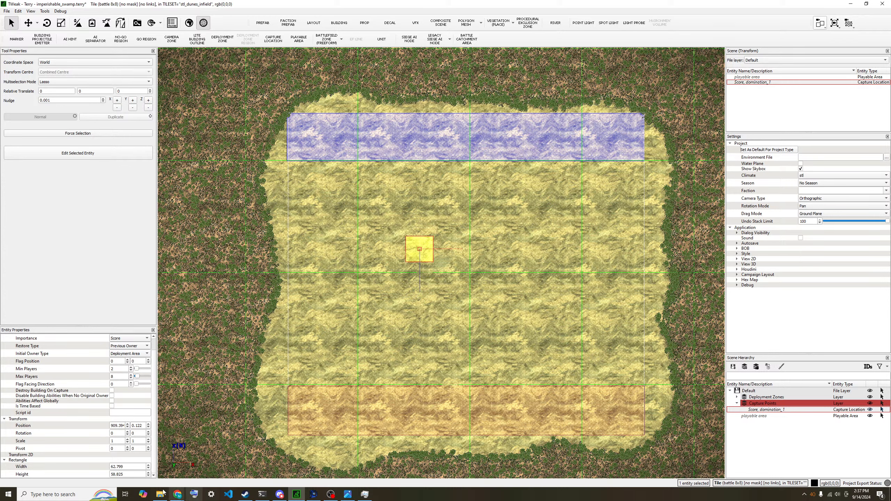
Check the recommended capture point size in the browser guide and return to Terry.
mouse_move(178, 495)
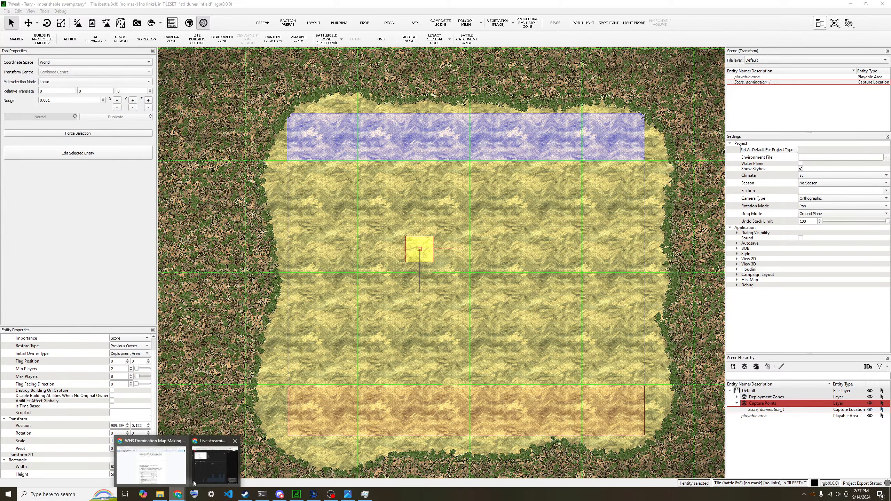
click(160, 462)
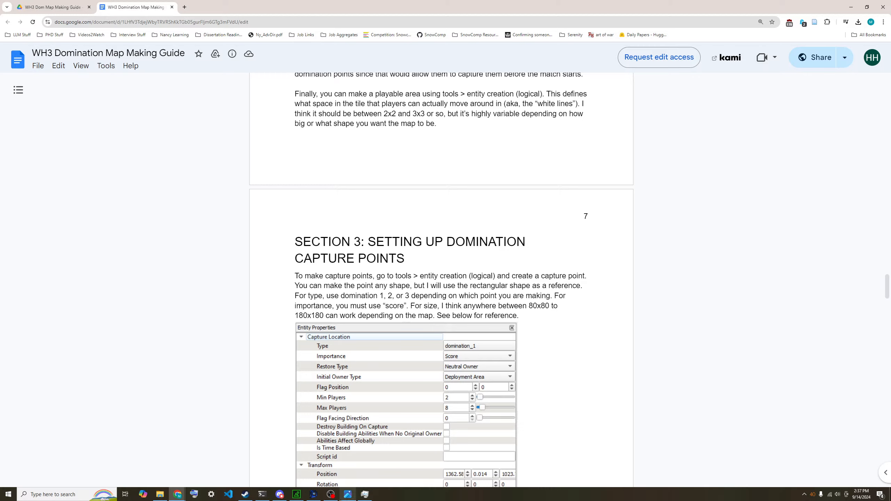
click(297, 494)
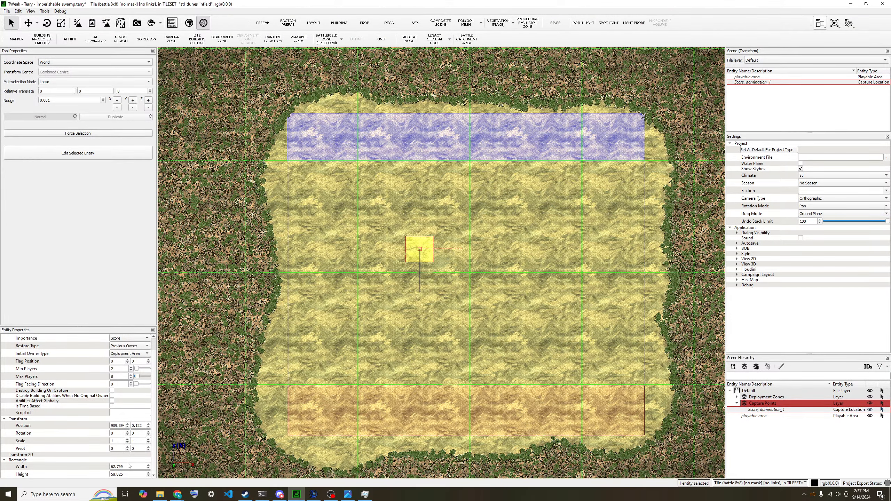
Try a width and height of 80 for the capture location's rectangle.
click(101, 467)
text(80)
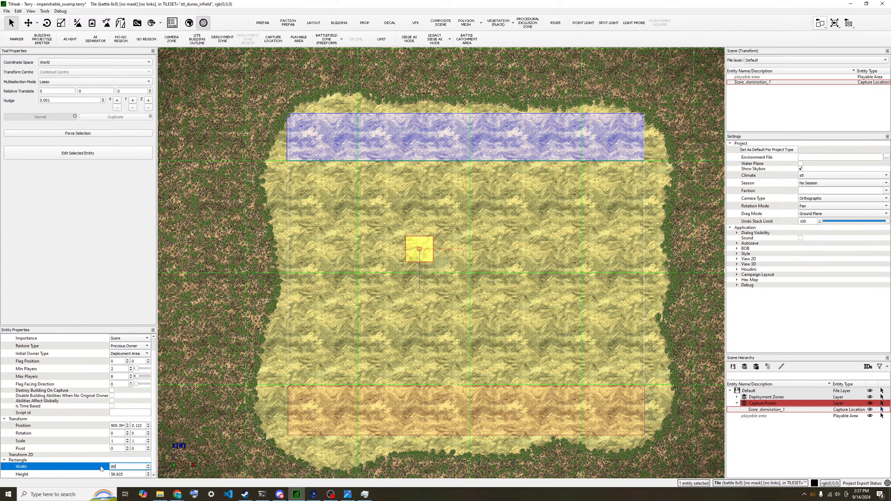
key(Return)
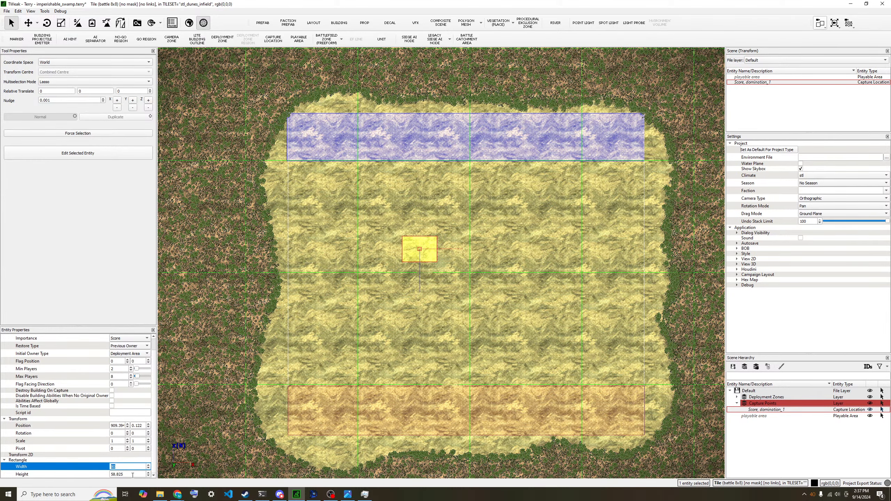
click(103, 474)
text(80)
key(Return)
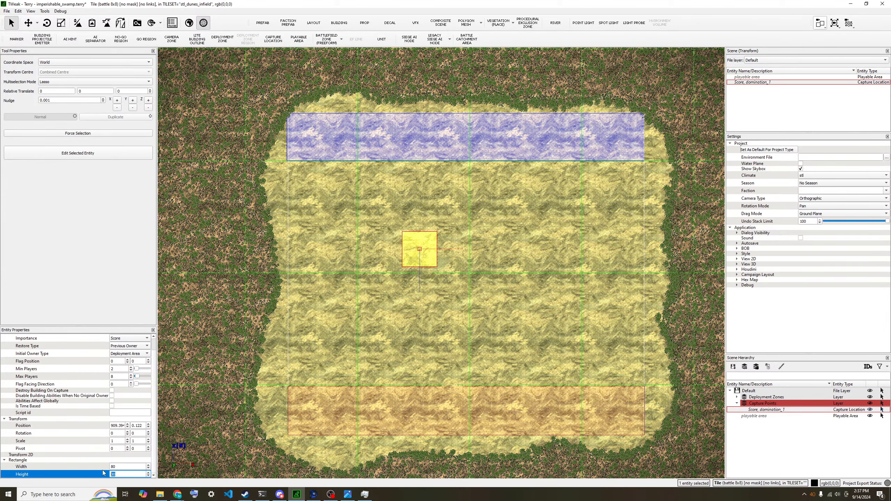
Set the height of the capture location's rectangle to 50.
click(123, 474)
key(BackSpace)
key(BackSpace)
text(50)
key(Return)
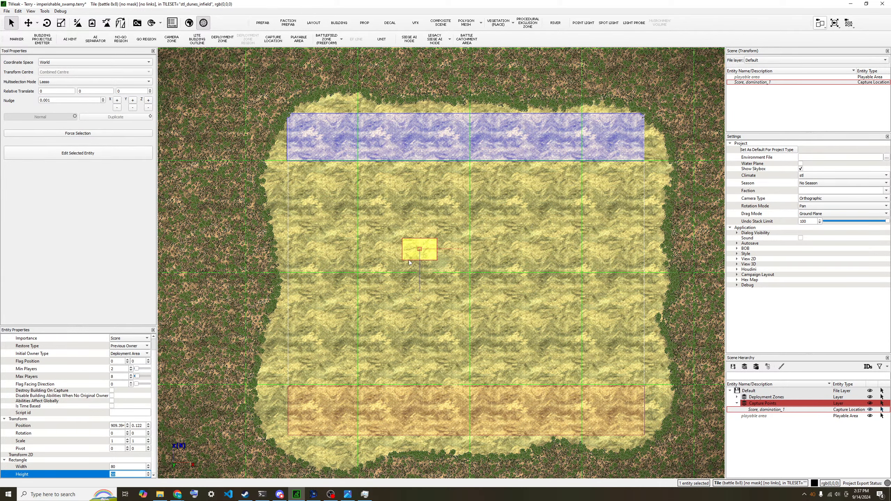
Try a width of 60 for the capture location's rectangle and settle on 70.
click(424, 250)
click(106, 467)
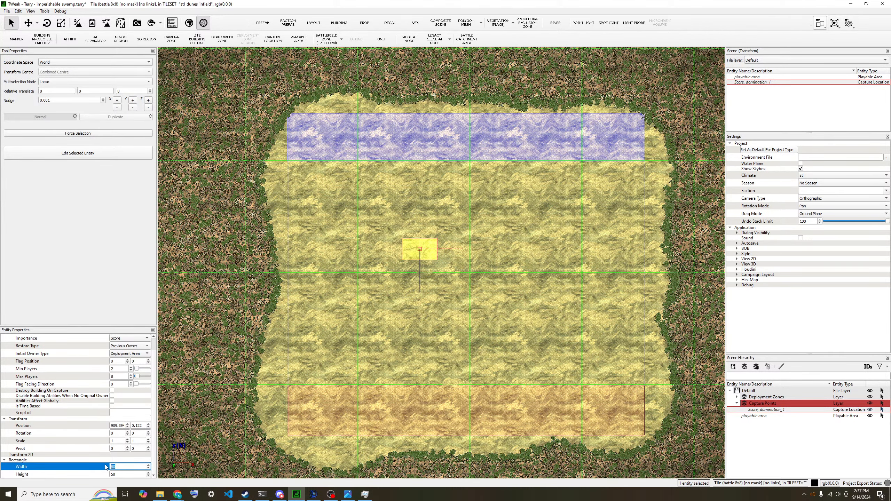
text(60)
key(Return)
key(BackSpace)
text(70)
key(Return)
Set the capture location's initial owner type to Defender and look over its remaining properties.
scroll(112, 368, up, 3)
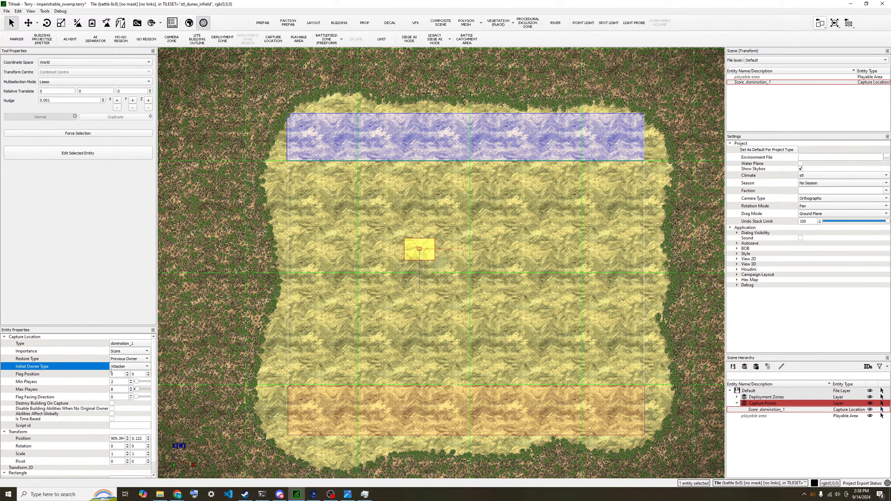
click(119, 367)
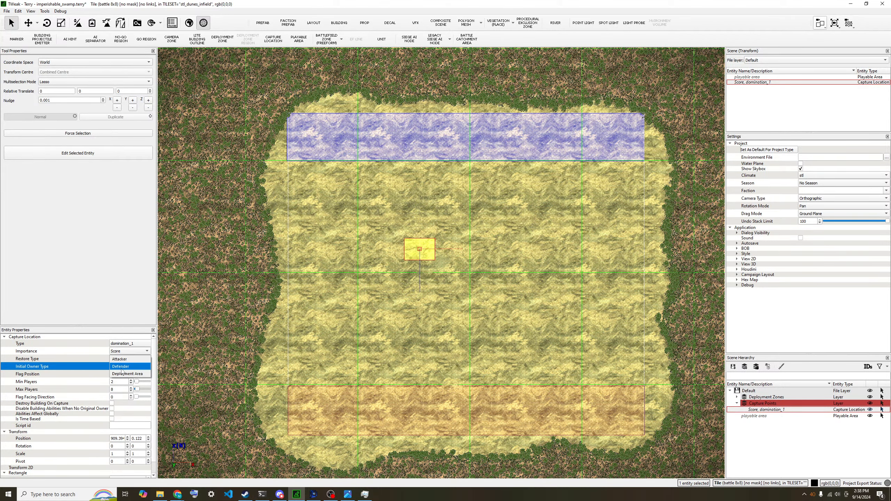
click(84, 368)
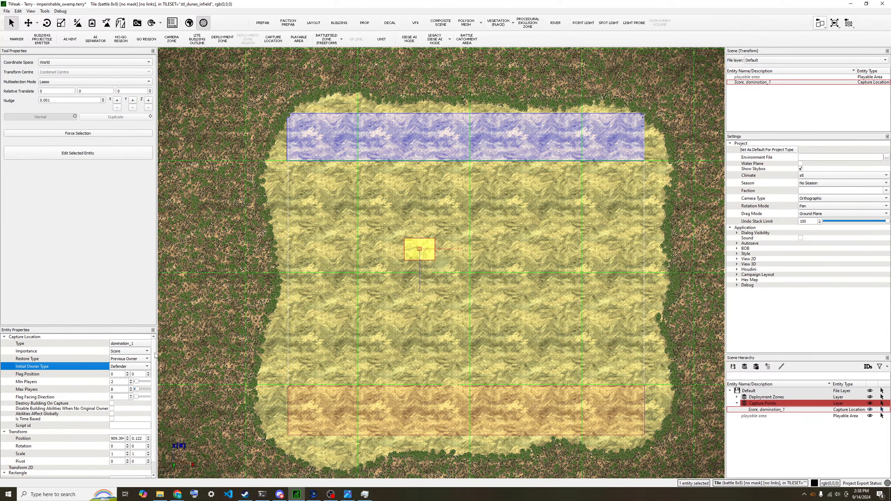
scroll(148, 463, down, 2)
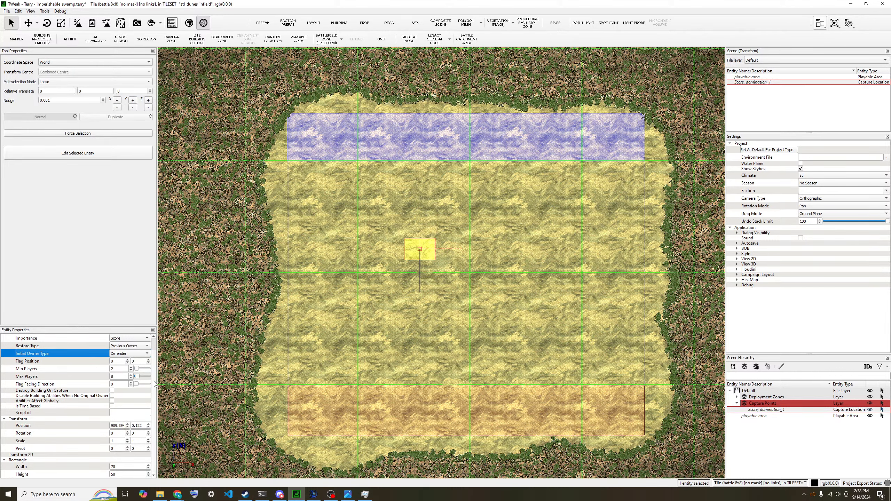
scroll(153, 375, up, 2)
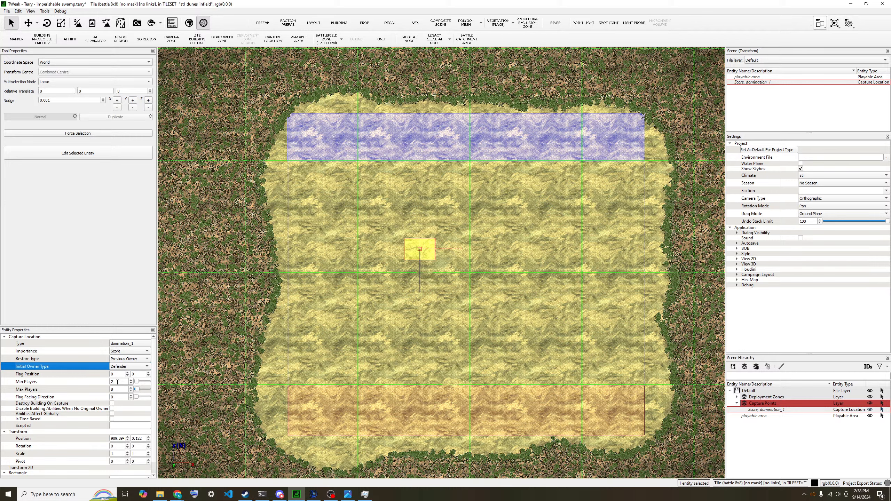
Examine the capture location's importance and restore type options and compare them with the guide's reference settings.
click(128, 351)
click(128, 352)
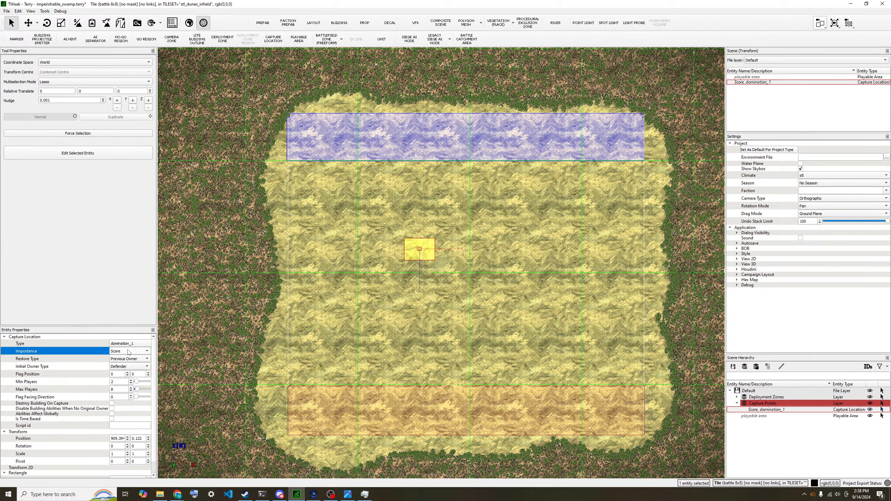
click(136, 359)
click(136, 359)
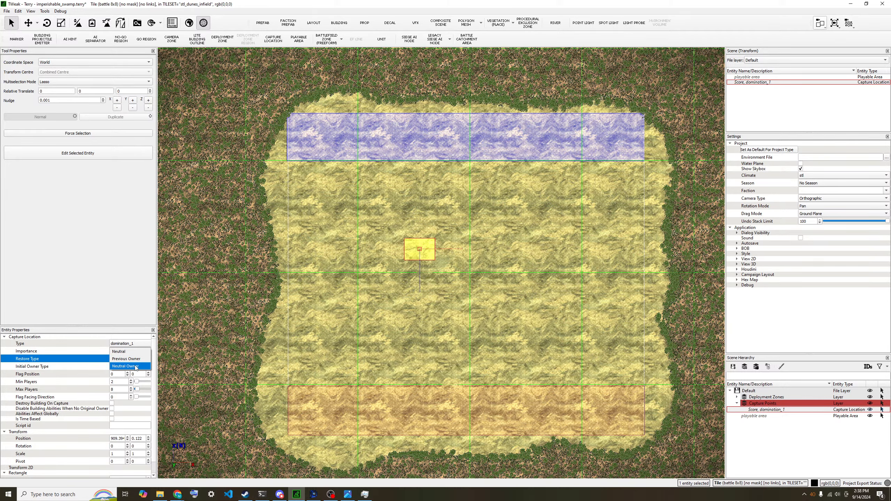
key(alt+Tab)
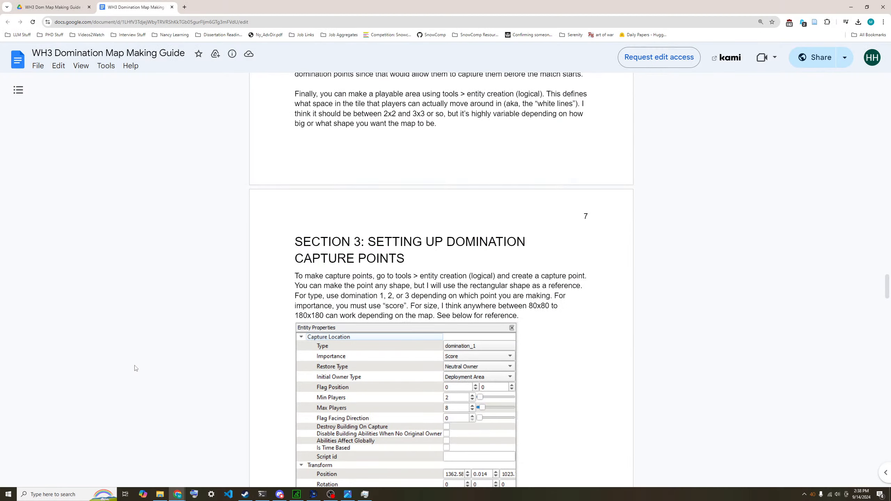
key(alt+Tab)
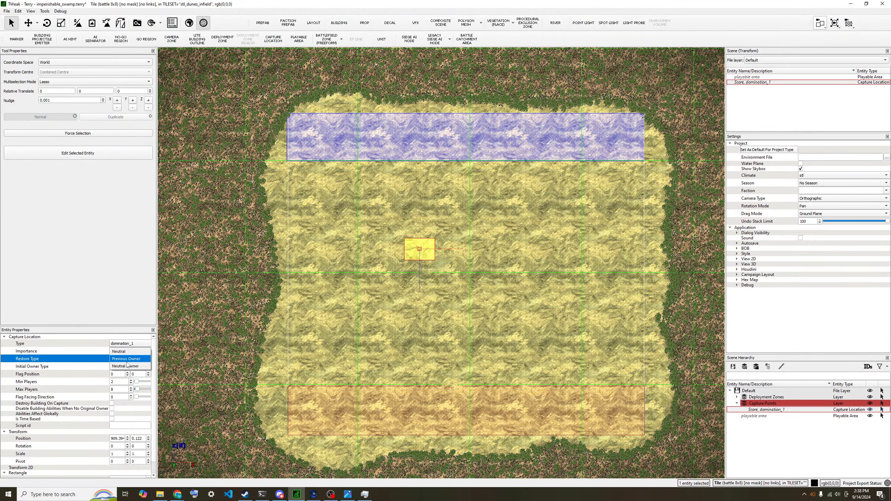
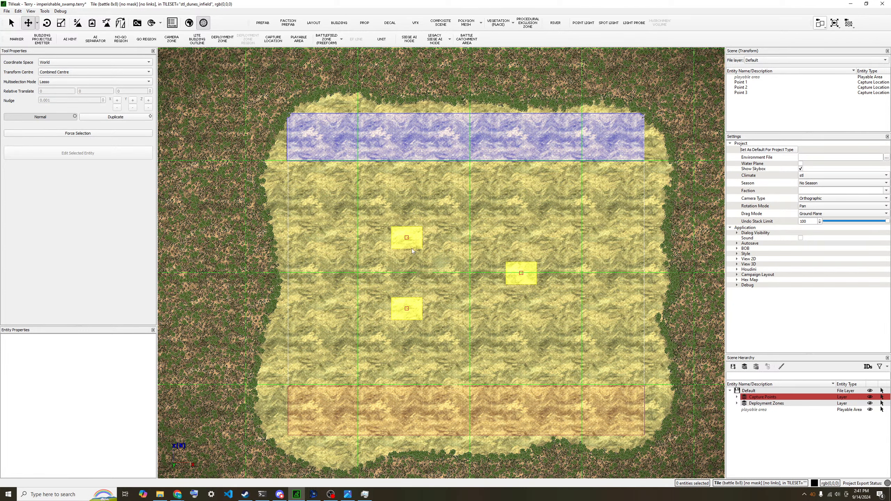
Start terrain painting on the base height map with the brush operation set to Add.
click(406, 308)
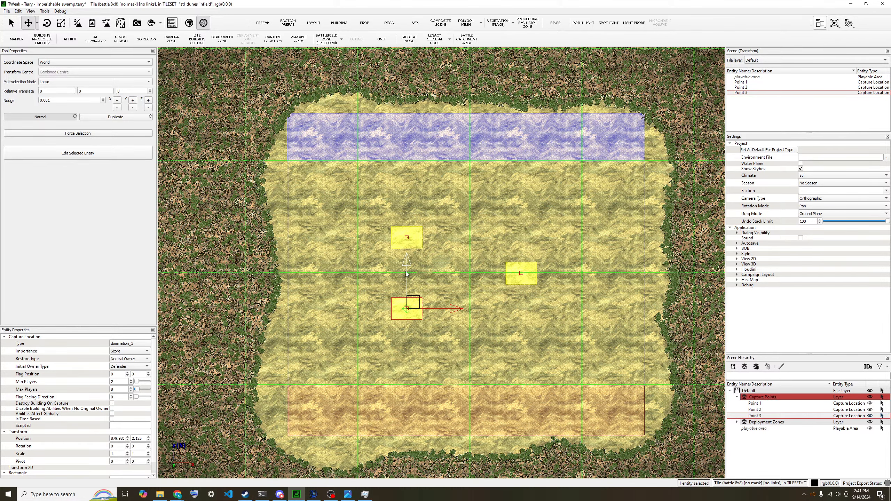
click(78, 23)
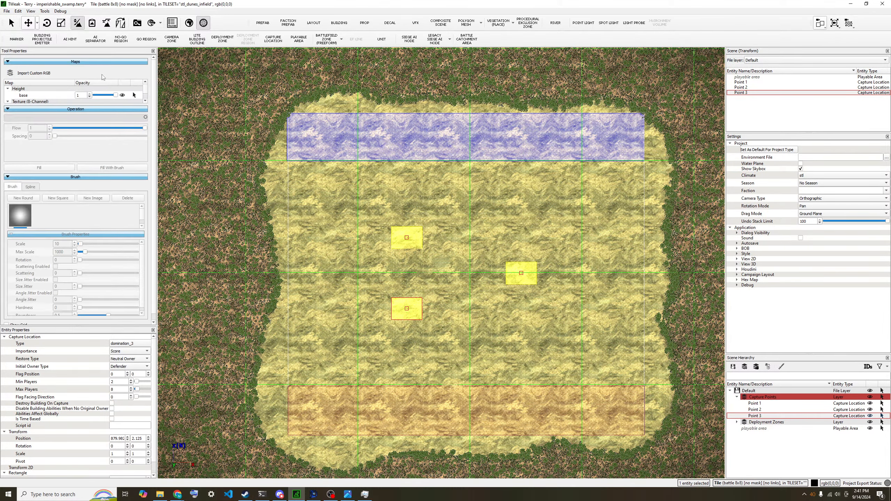
click(21, 96)
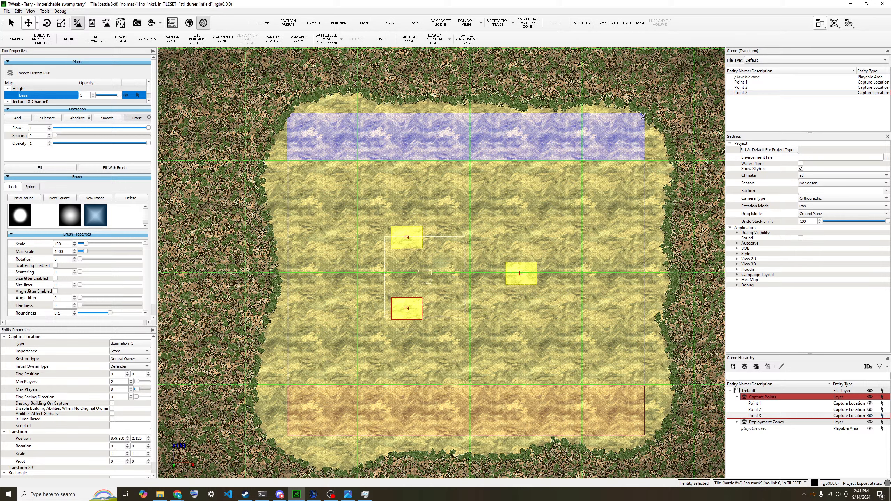
click(28, 118)
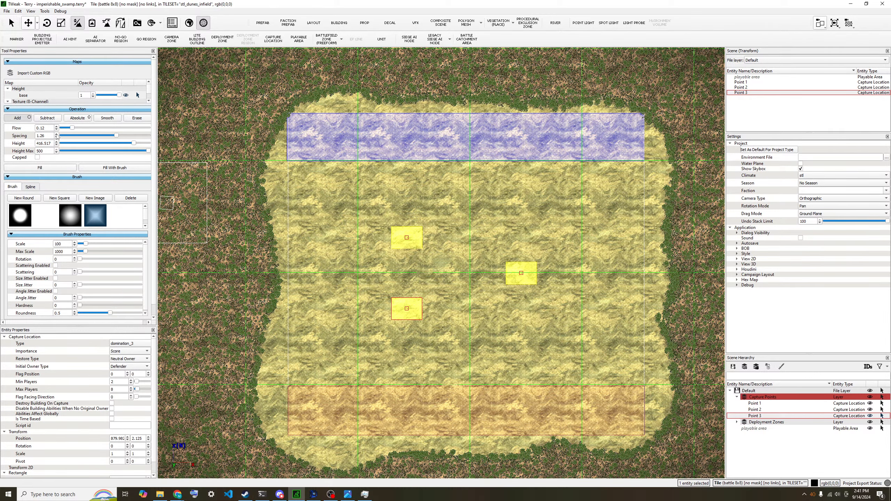
click(30, 98)
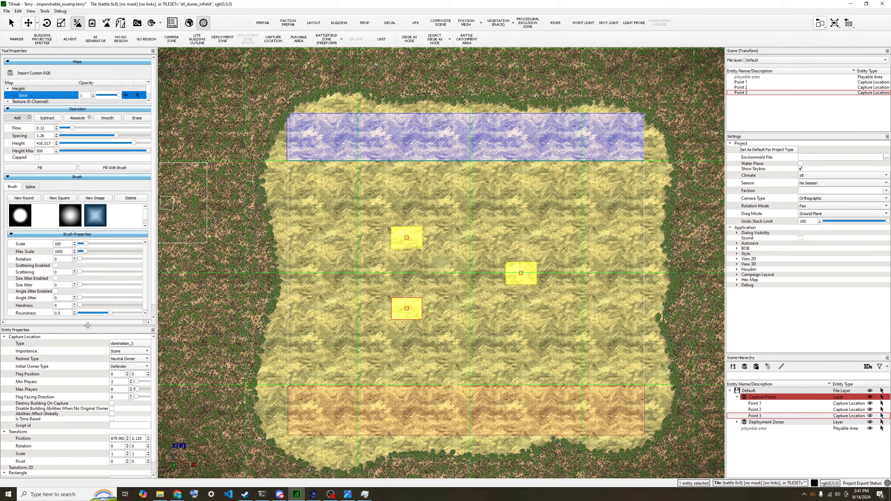
Give the tool properties more room and reduce the height brush's scale to 30.
drag(87, 325, 88, 379)
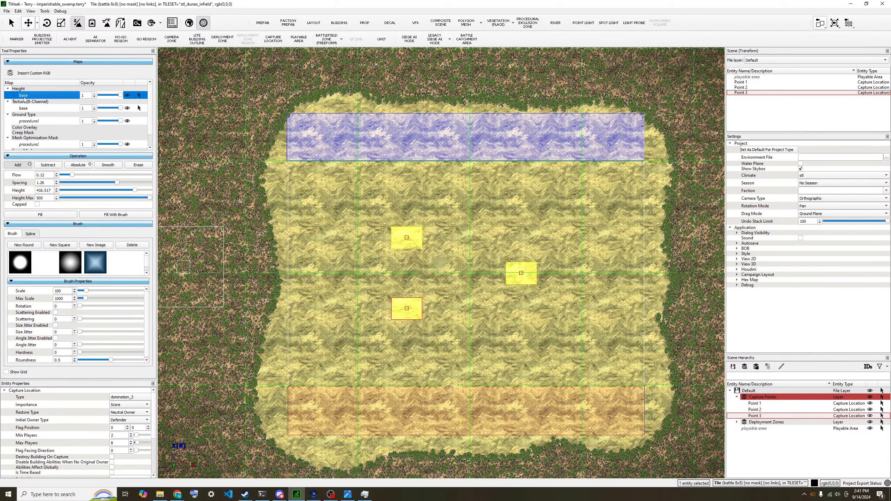
drag(87, 292, 83, 292)
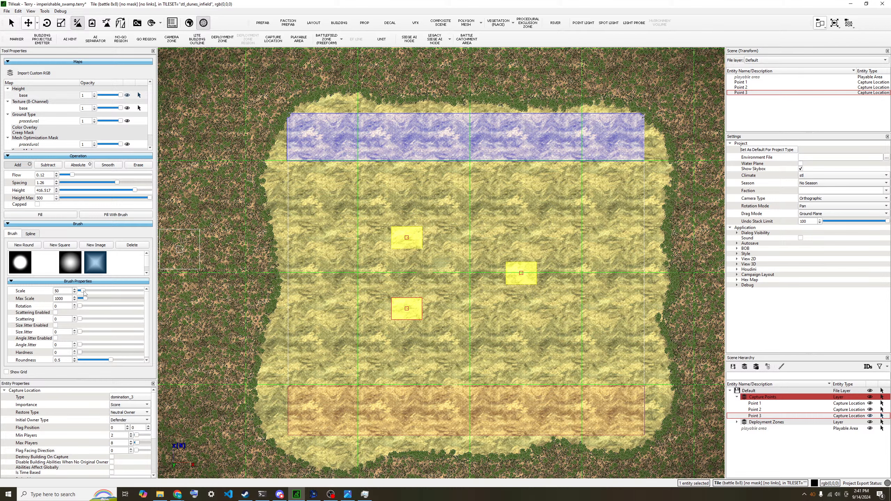
double_click(59, 291)
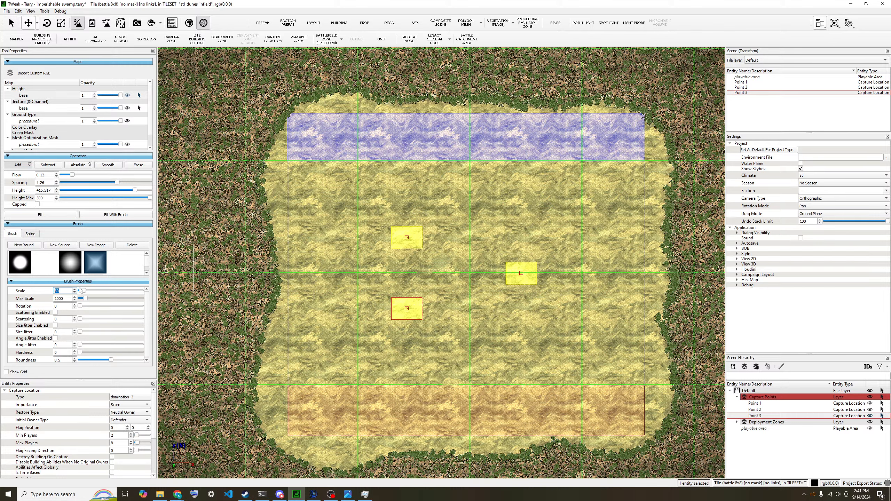
scroll(89, 292, down, 2)
Try a very slight position adjustment of capture location Point 3, clear the selection and save the map.
click(11, 24)
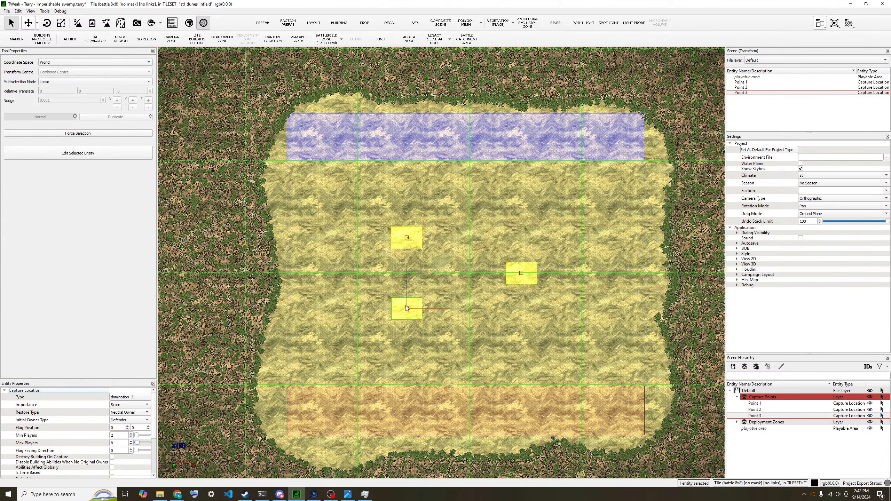
key(w)
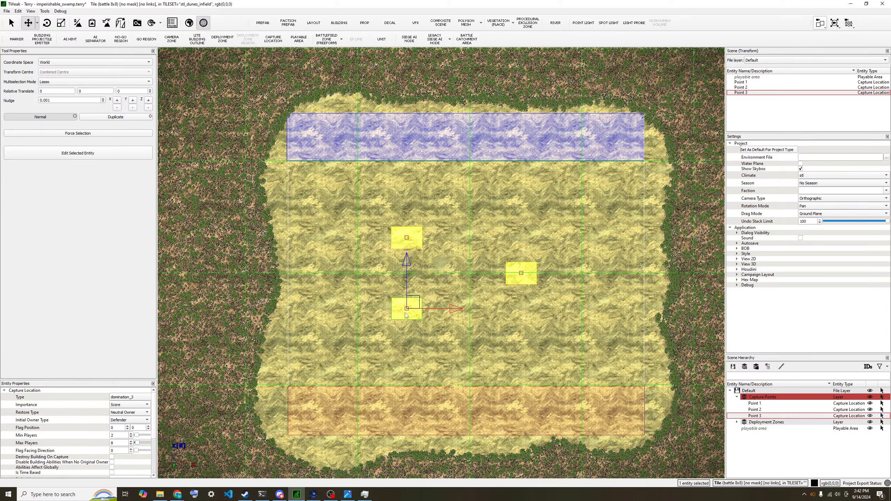
drag(407, 262, 407, 263)
click(435, 272)
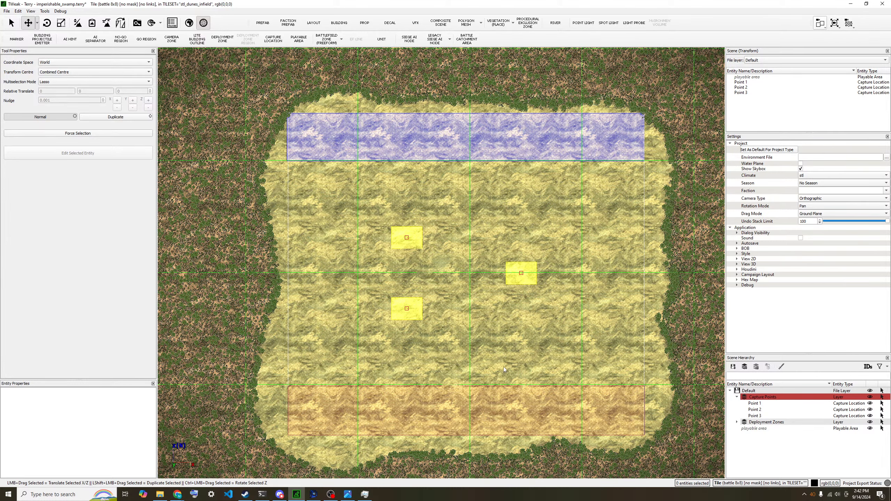
key(ctrl+s)
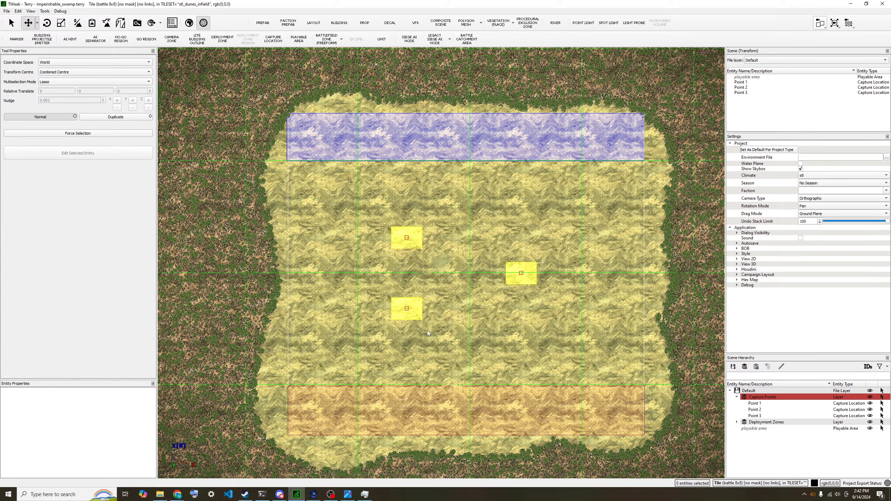
Shift capture location Point 2 slightly farther from the other two capture points along the horizontal axis.
click(517, 275)
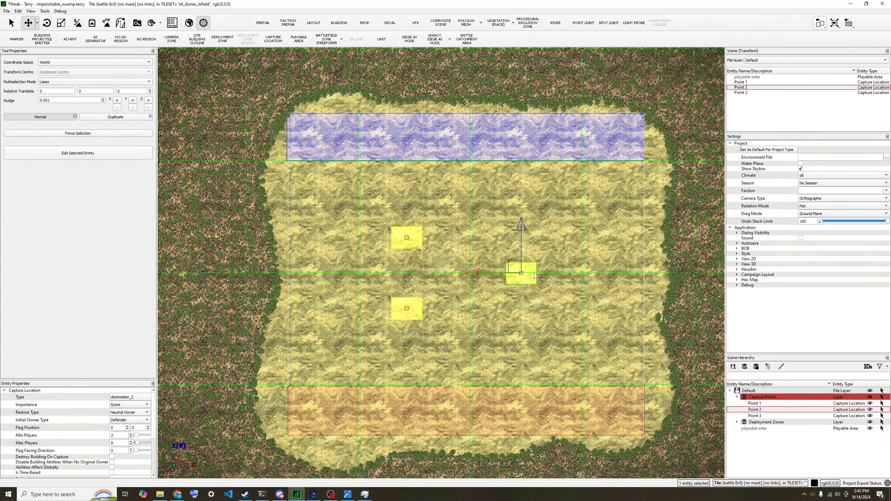
drag(472, 274, 480, 274)
click(488, 304)
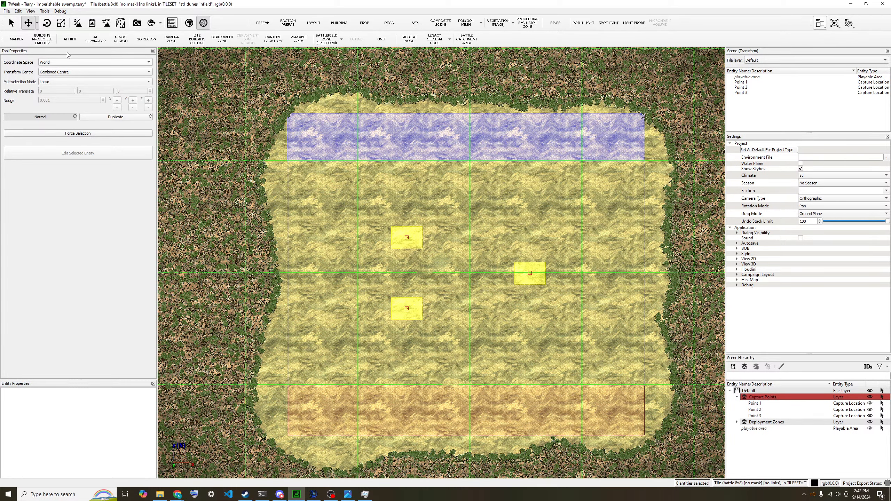
Collapse the Capture Points layer in the scene hierarchy.
click(737, 398)
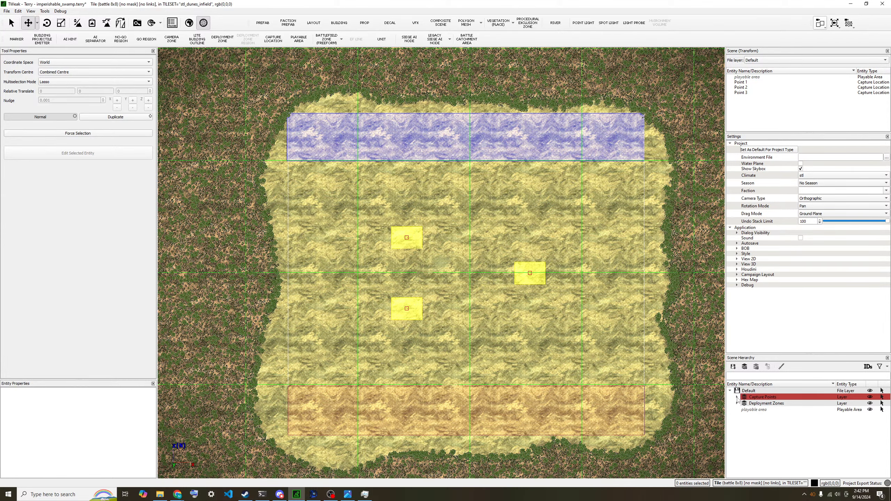
click(737, 398)
click(738, 398)
click(738, 398)
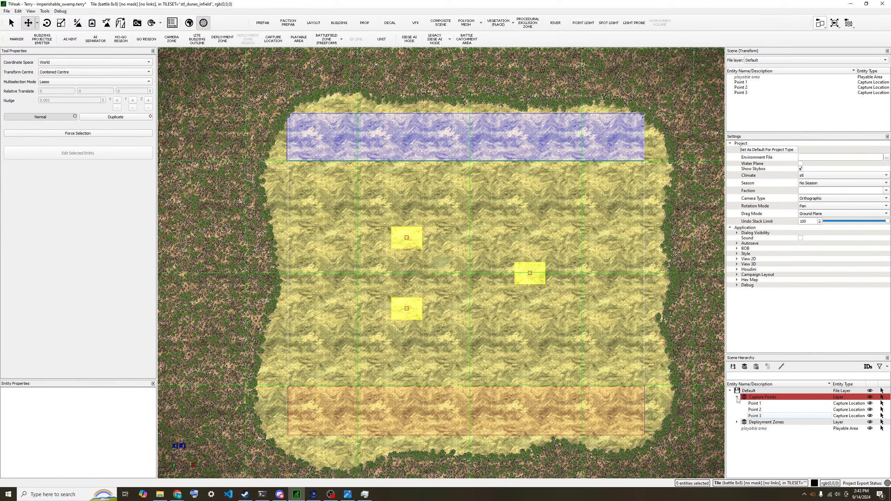
click(737, 398)
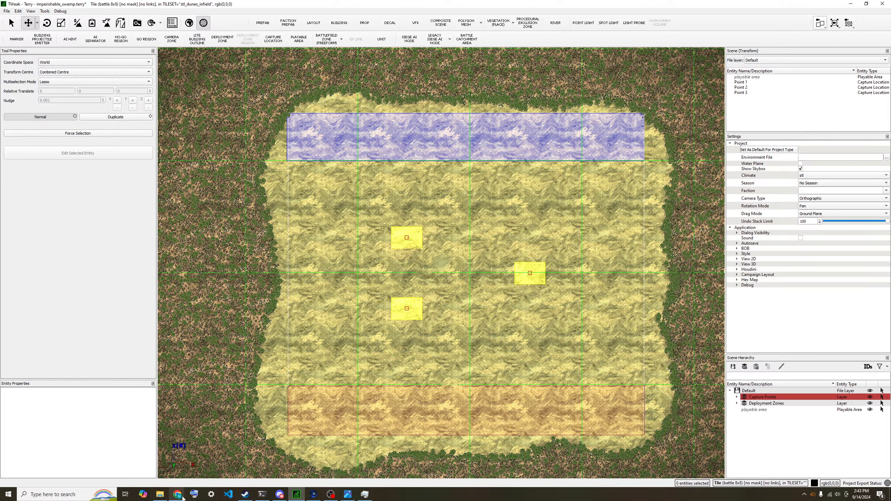
mouse_move(177, 494)
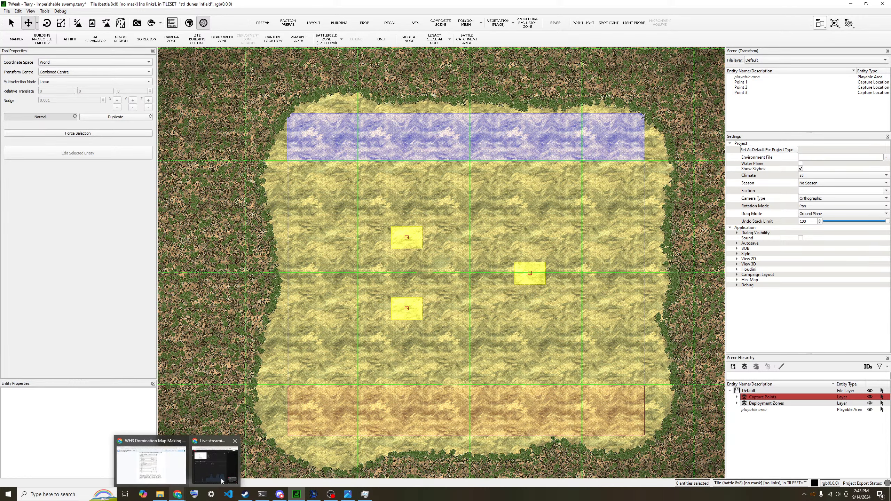
mouse_move(220, 478)
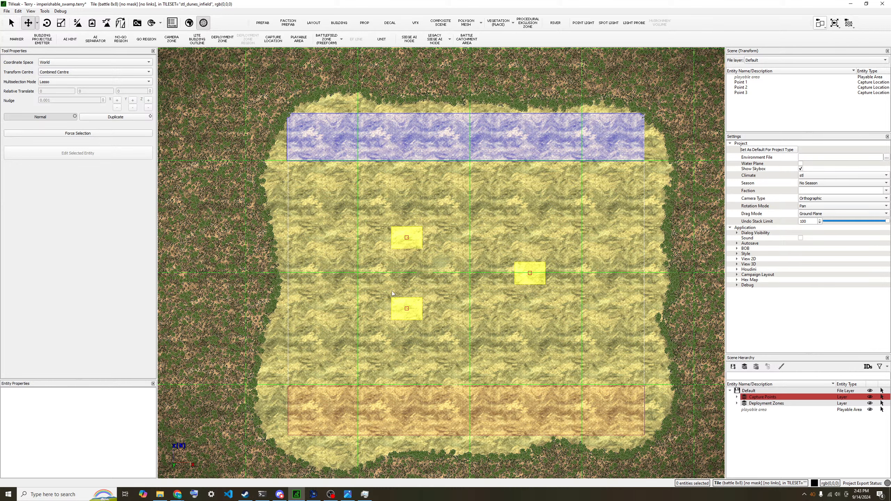
Activate terrain painting again, then switch to OBS and make WindowCapture - Terry the active scene.
click(74, 24)
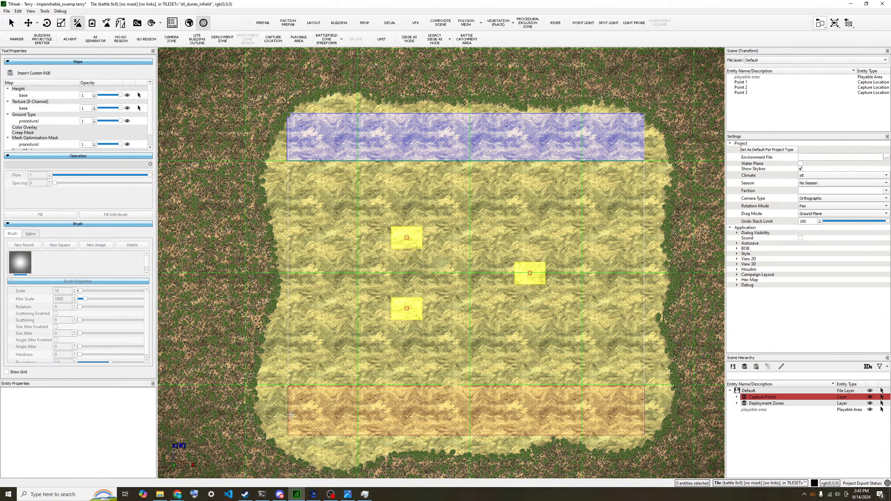
mouse_move(330, 495)
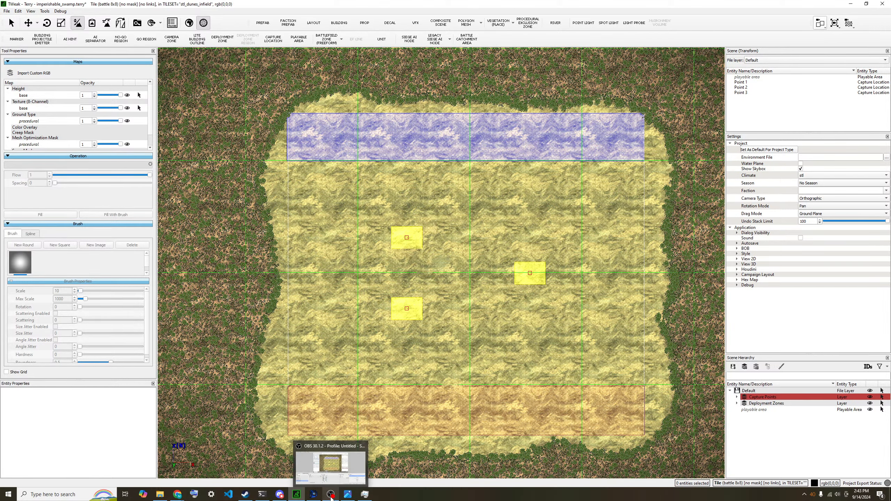
click(331, 455)
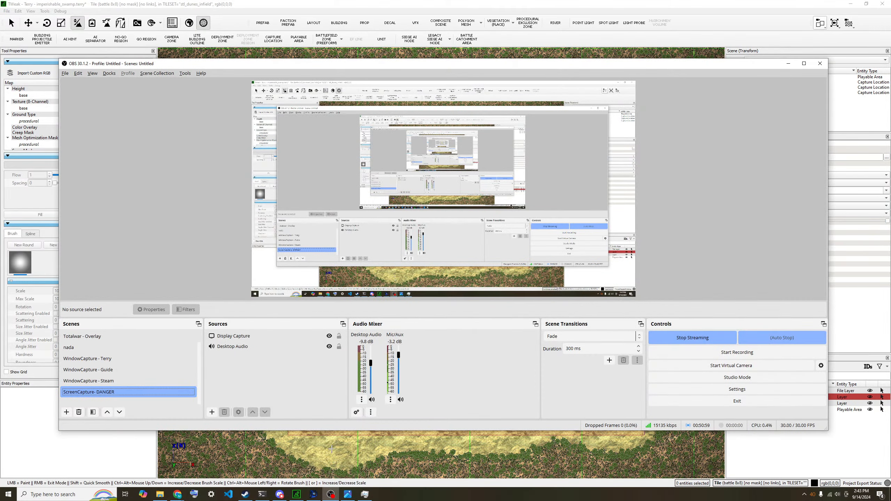
click(118, 360)
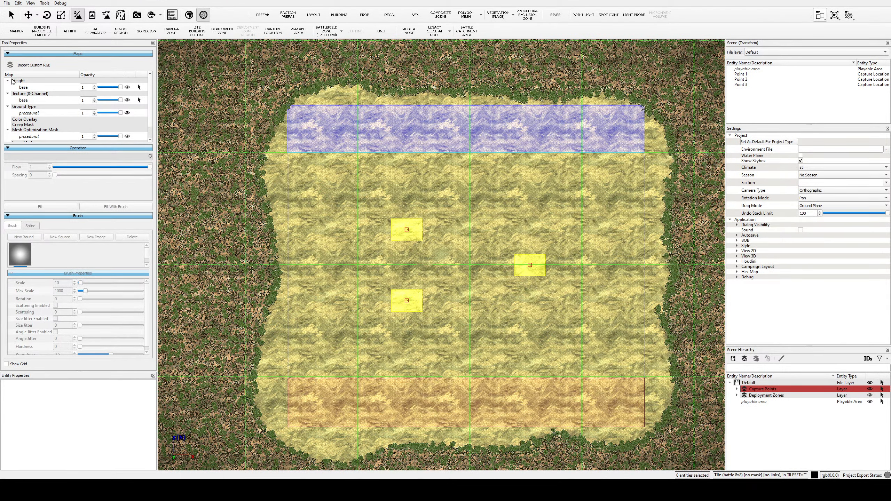
Select the base height map and bring in dune_heightmap.tif as an additional height layer.
click(24, 87)
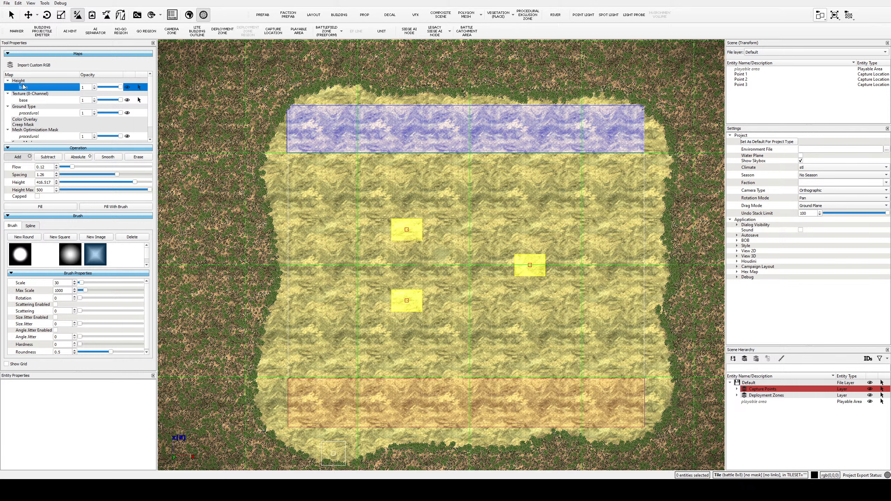
double_click(25, 82)
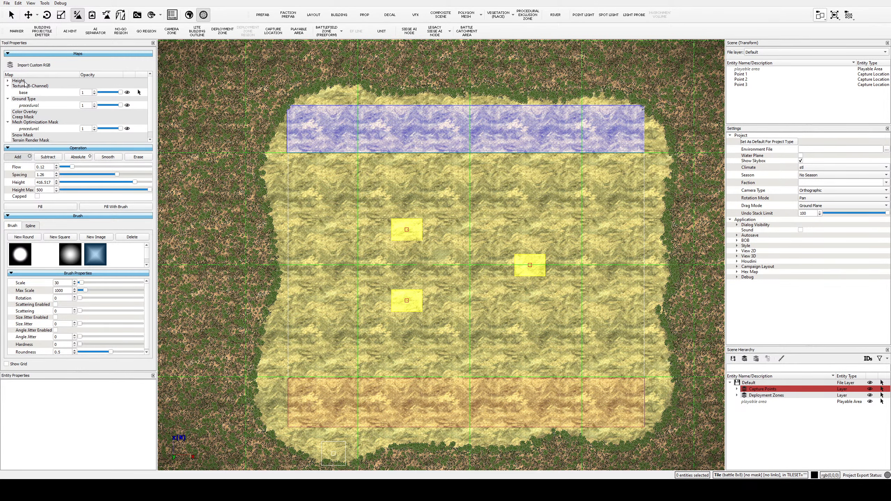
click(7, 81)
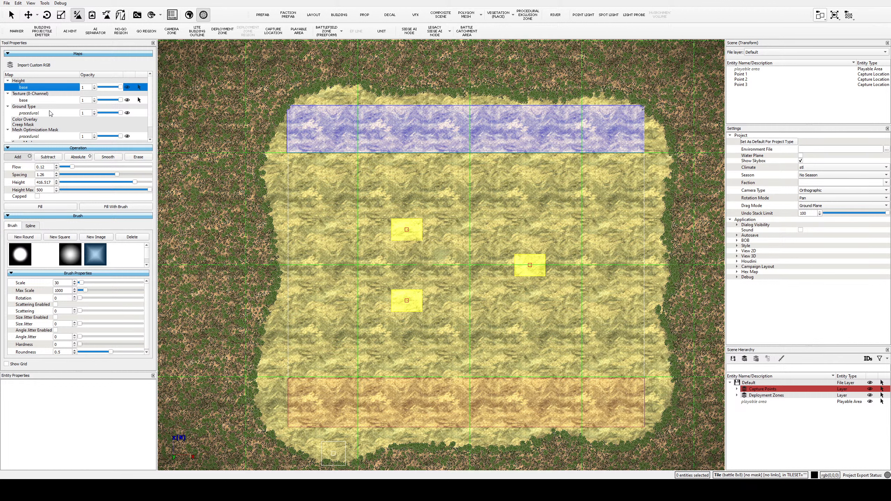
key(alt+Tab)
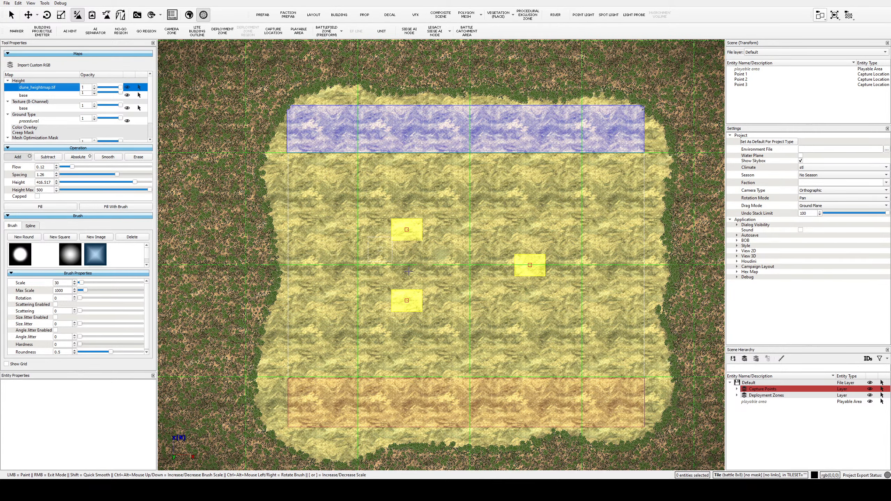
Examine the terrain around the capture points, toggling the visibility of the base and dune_heightmap.tif height layers to compare them.
scroll(388, 298, down, 1)
scroll(387, 297, down, 3)
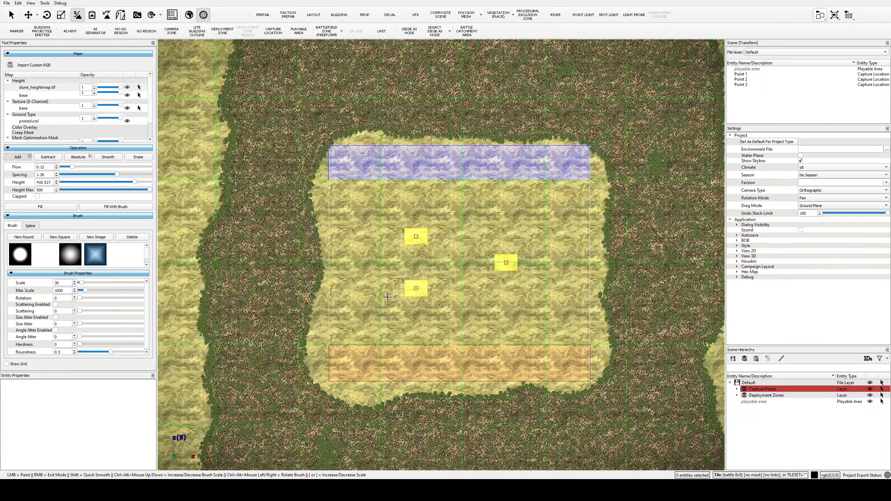
scroll(387, 307, up, 4)
scroll(386, 307, up, 3)
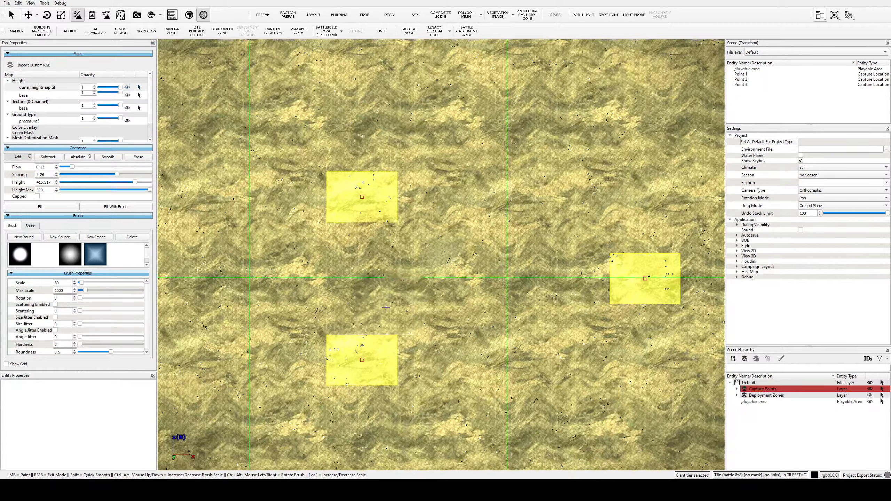
scroll(387, 307, down, 2)
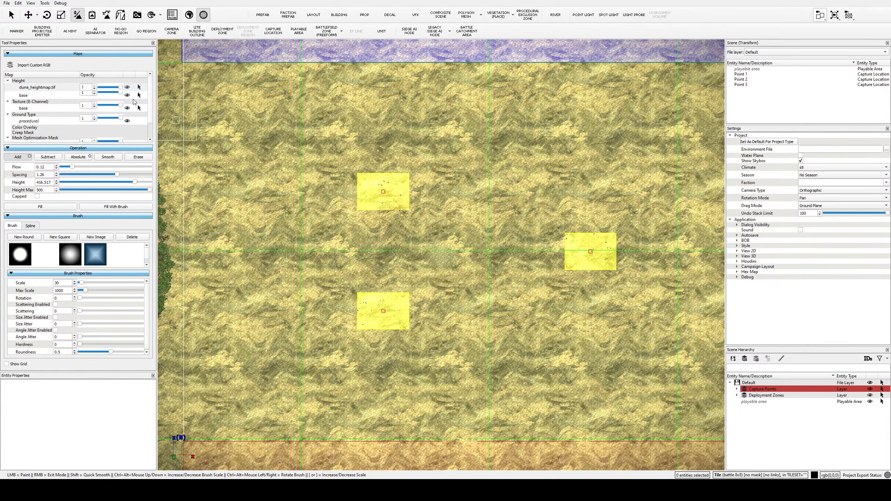
click(128, 96)
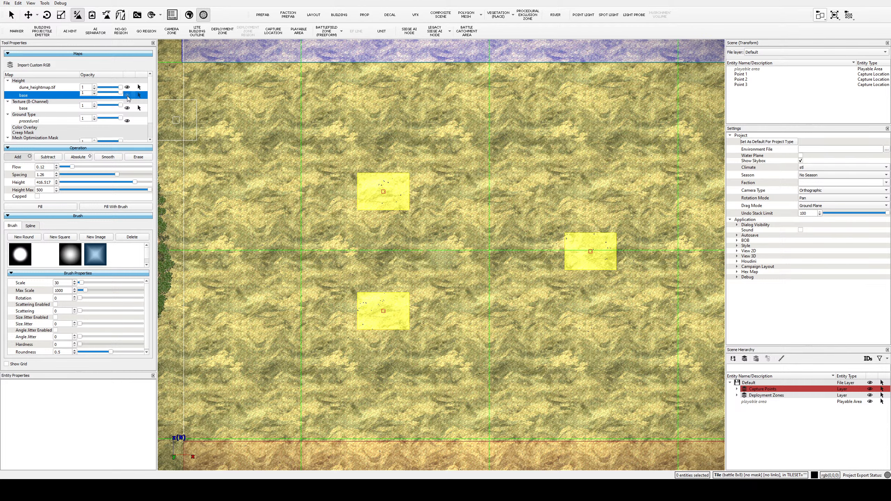
scroll(443, 321, down, 2)
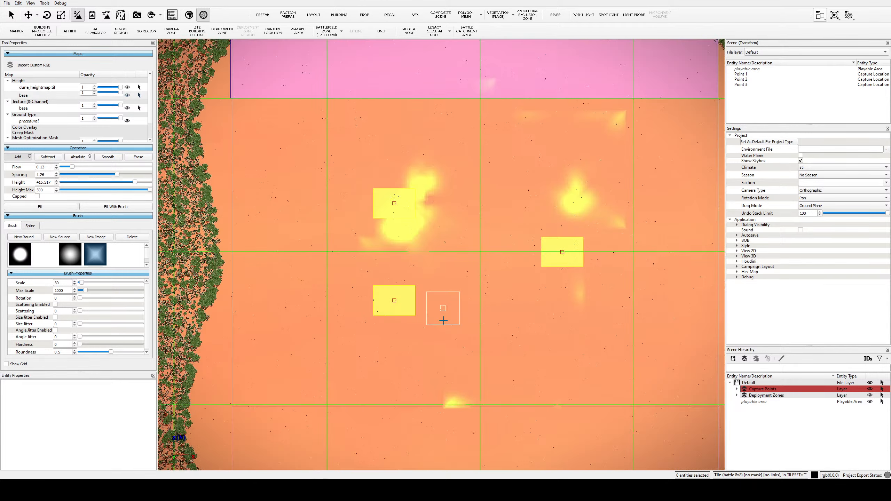
scroll(442, 318, down, 1)
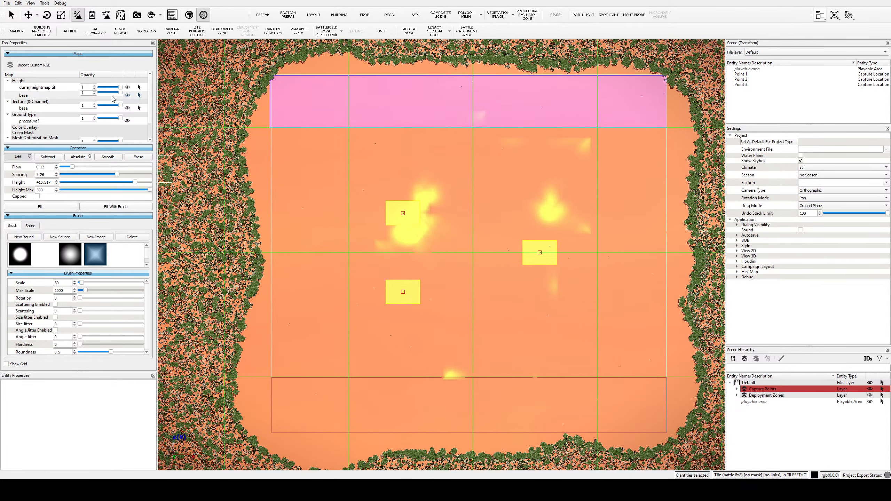
click(127, 95)
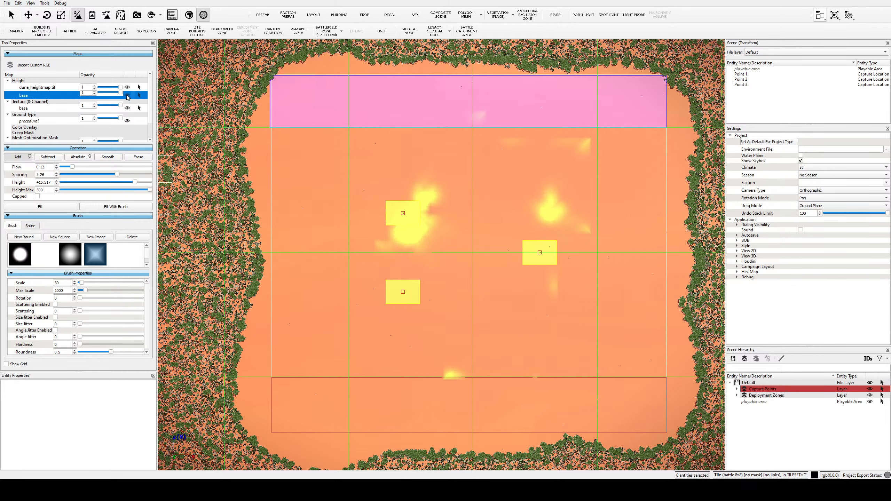
click(126, 87)
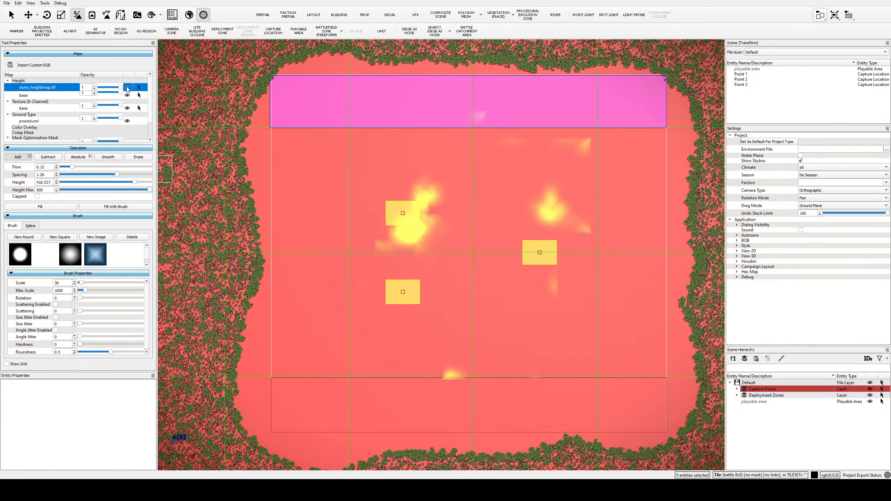
Toggle the visibility of the dune_heightmap.tif height layer to compare the terrain, and view the playable area with its whole forest border.
click(127, 88)
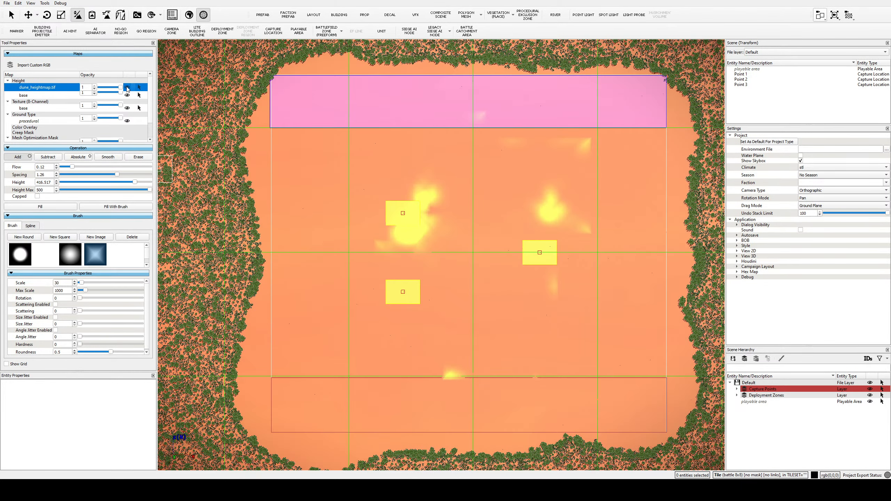
click(127, 88)
click(127, 89)
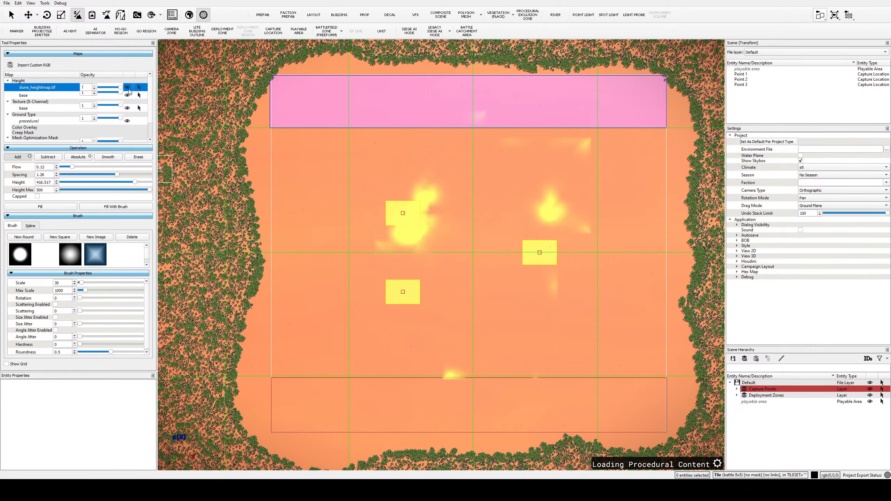
scroll(397, 235, down, 1)
scroll(439, 263, down, 2)
scroll(438, 264, up, 1)
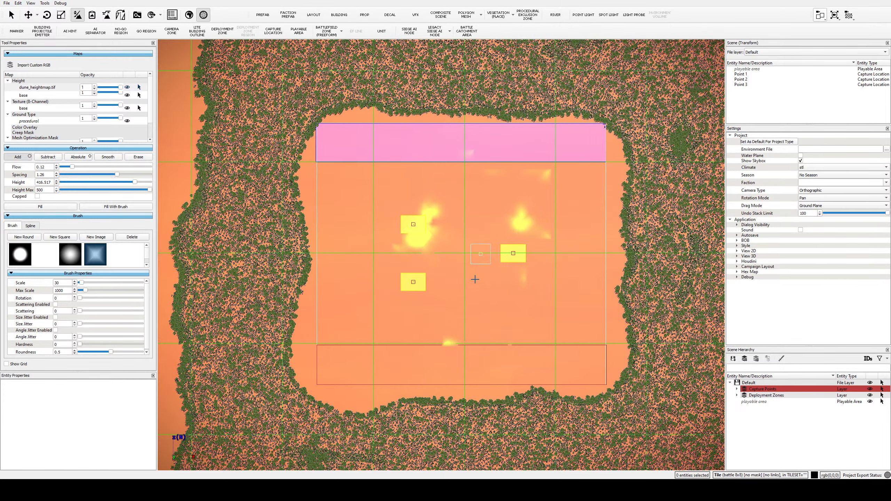
scroll(422, 264, down, 1)
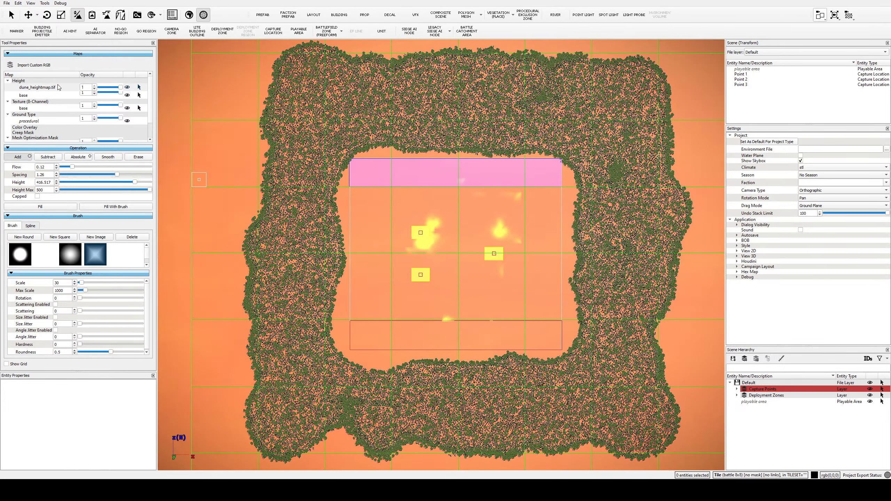
Select the dune_heightmap.tif height layer and compare the whole tile with it shown and hidden, leaving it hidden.
click(39, 89)
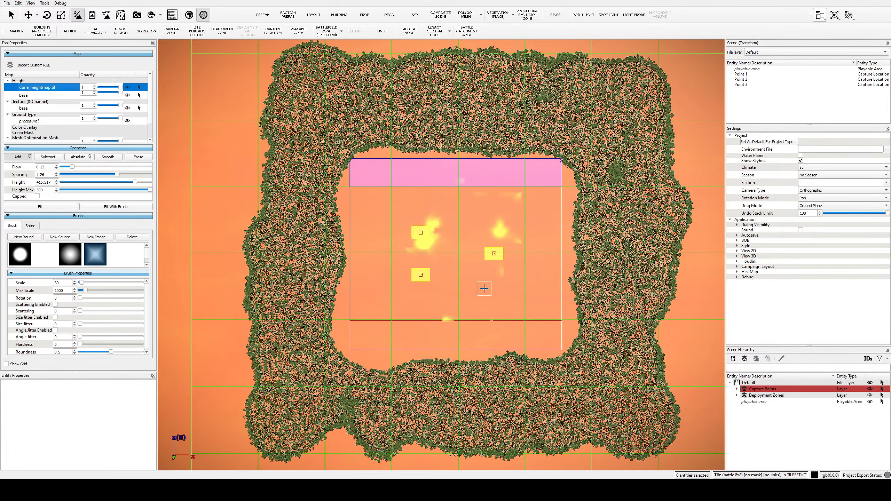
key(h)
key(h)
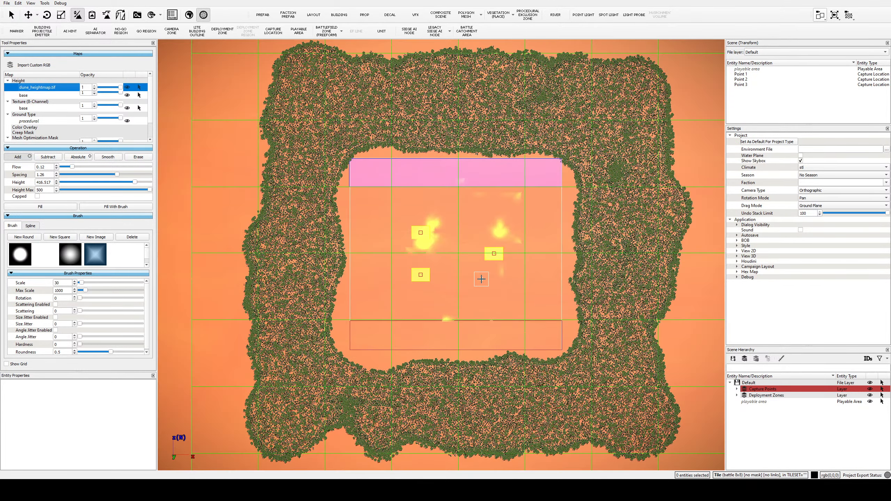
key(h)
key(h)
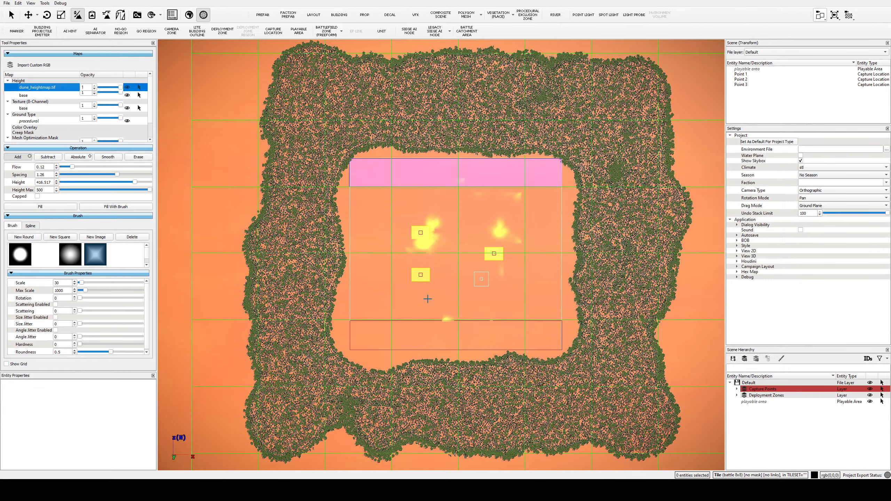
click(128, 88)
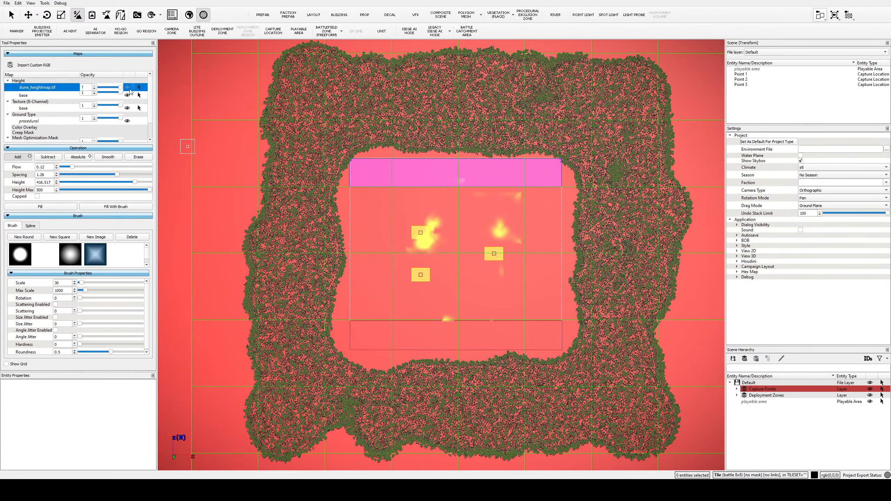
click(129, 88)
click(129, 89)
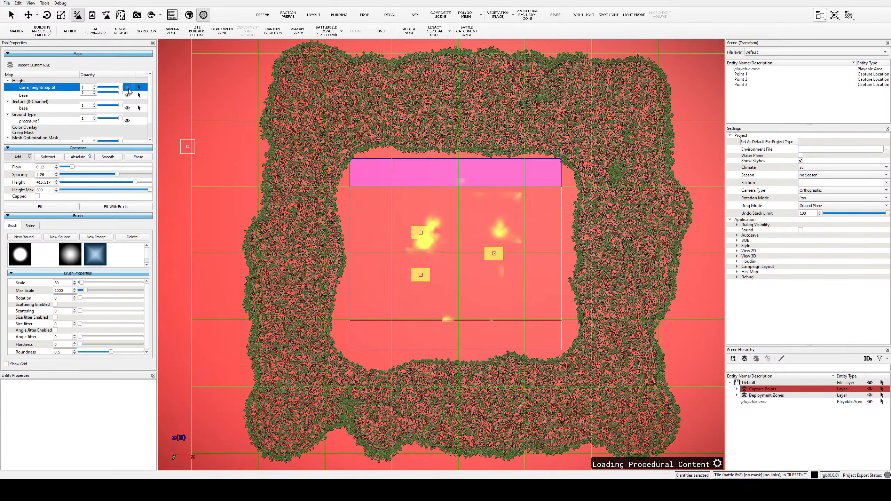
click(128, 88)
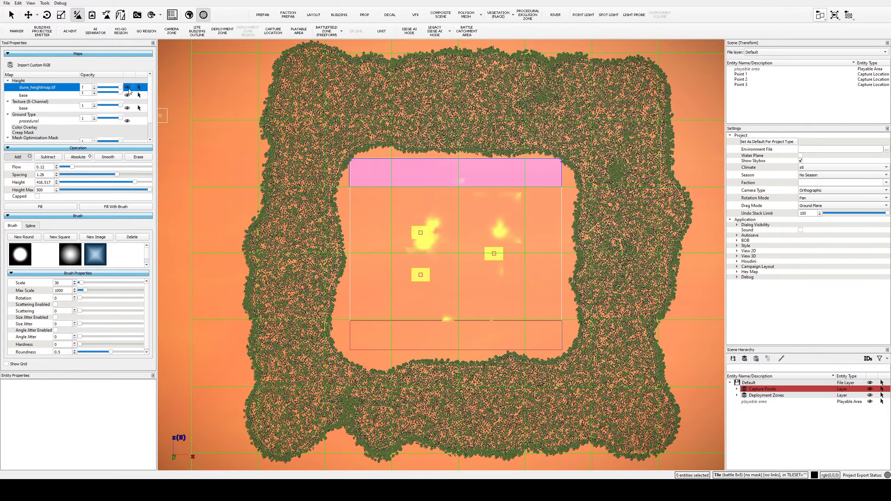
click(128, 89)
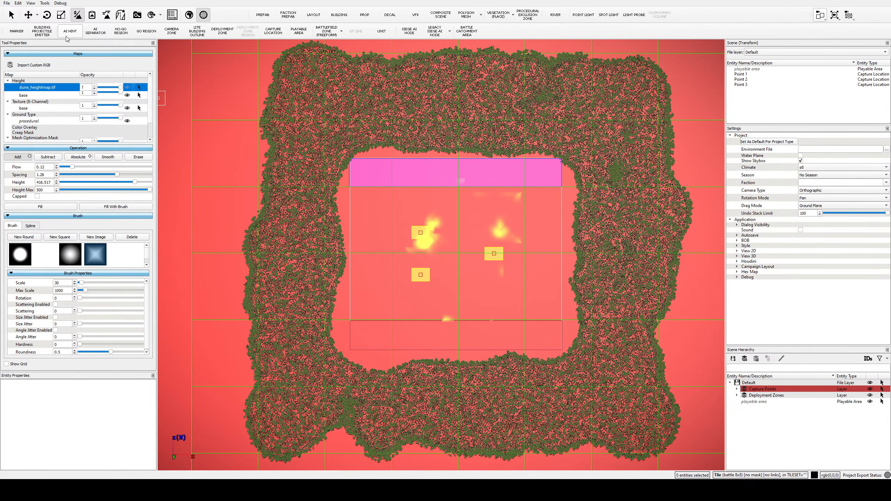
Switch the terrain painting operation to Erase and set the brush scale to 190.
click(136, 157)
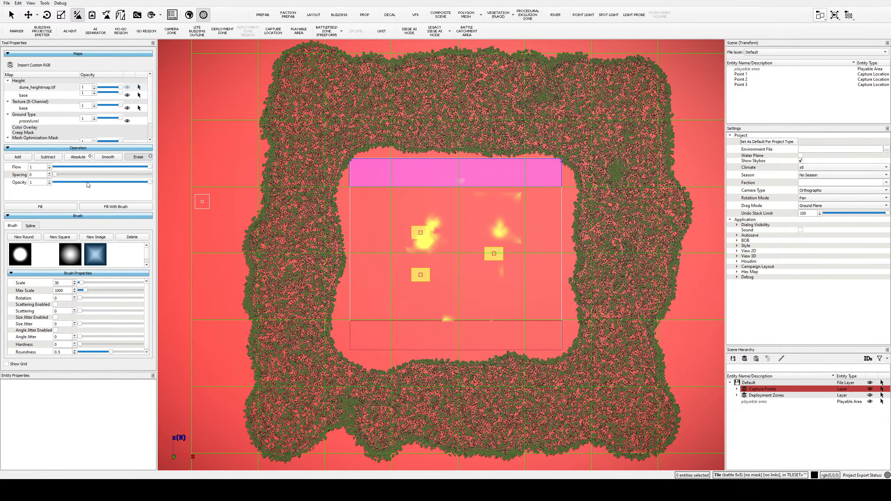
click(91, 287)
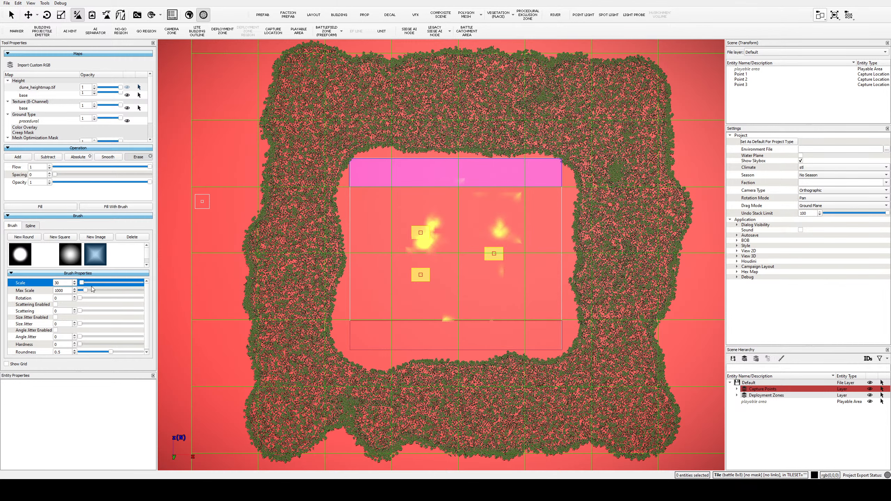
drag(83, 283, 93, 284)
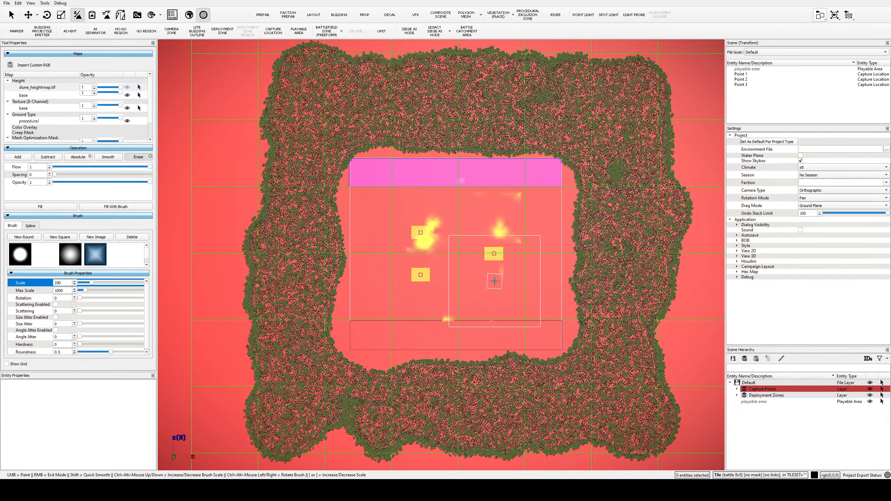
Set the height of the Absolute operation to 0 and select the base height layer.
click(81, 158)
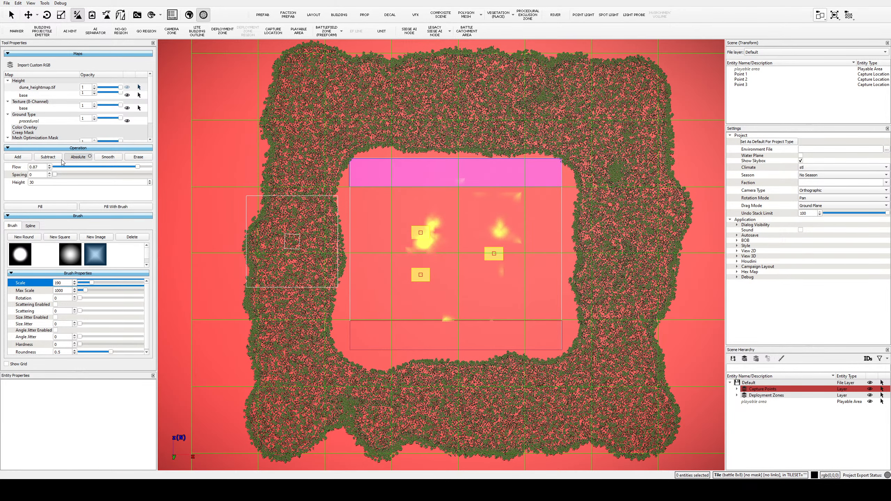
click(49, 181)
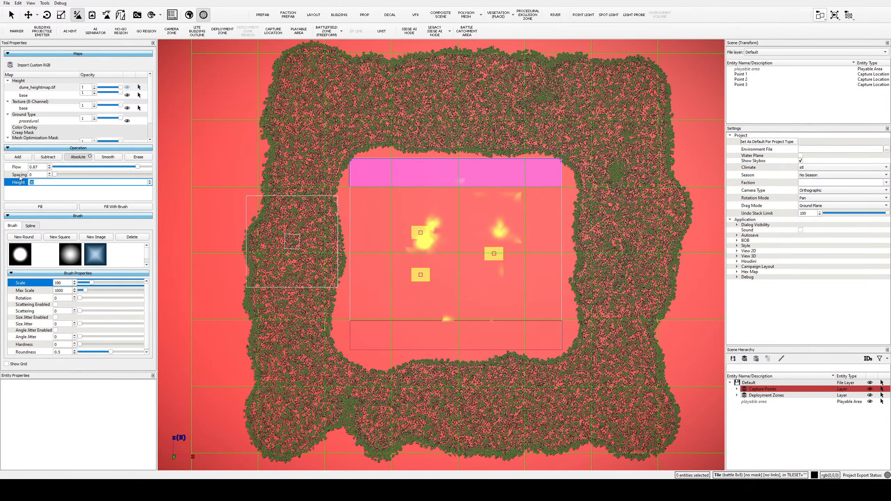
click(28, 97)
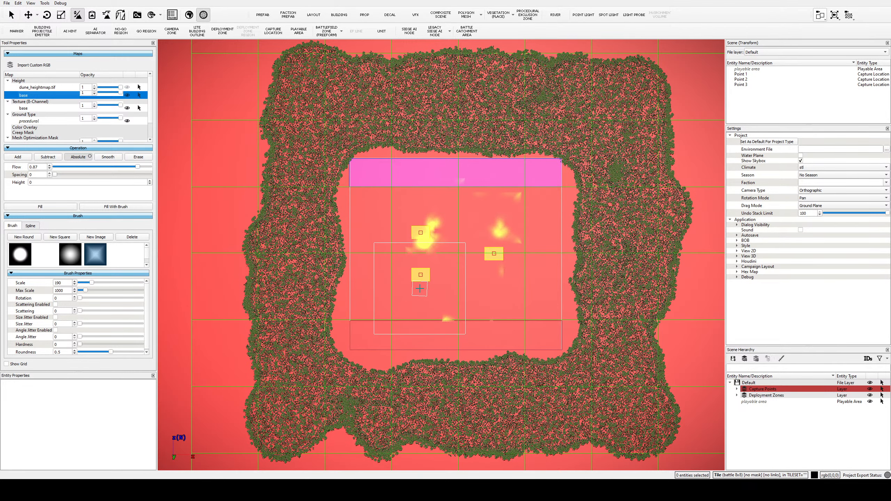
Undo the last change and erase the raised areas inside the playable area from the base height layer.
key(ctrl+z)
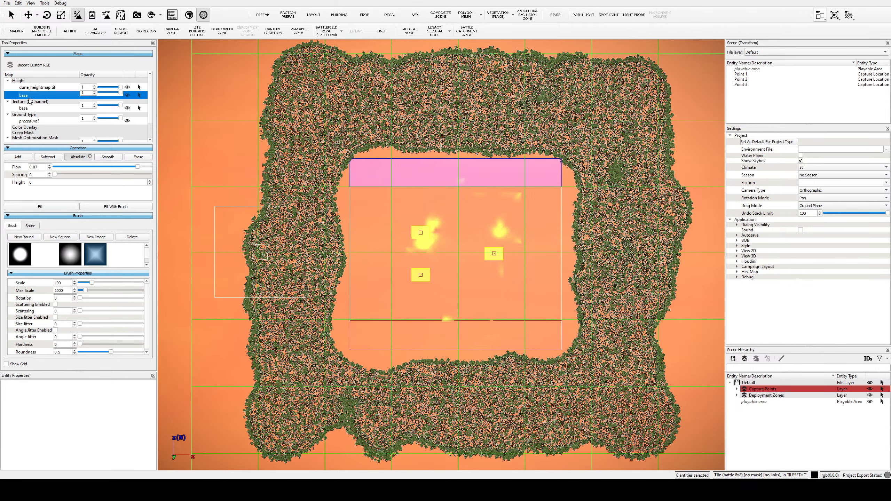
click(140, 159)
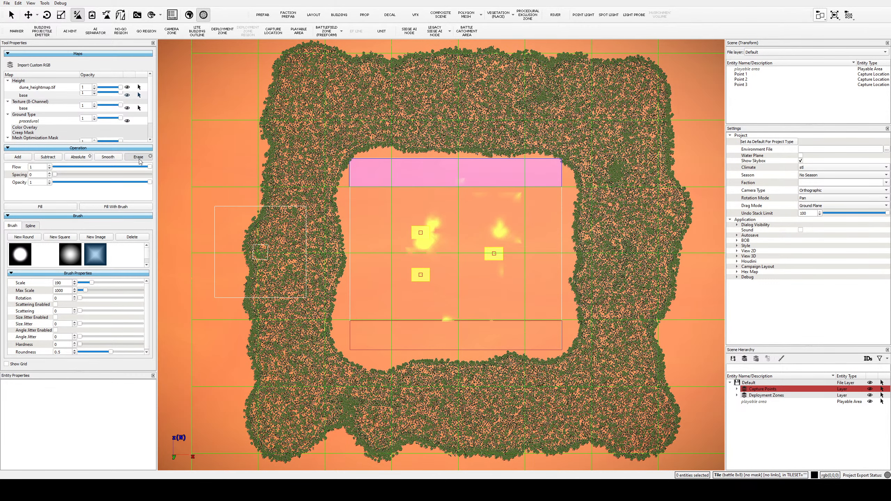
mouse_move(453, 298)
mouse_down()
mouse_move(417, 232)
mouse_move(518, 203)
mouse_move(436, 213)
mouse_move(422, 273)
mouse_move(453, 265)
mouse_move(434, 302)
mouse_up()
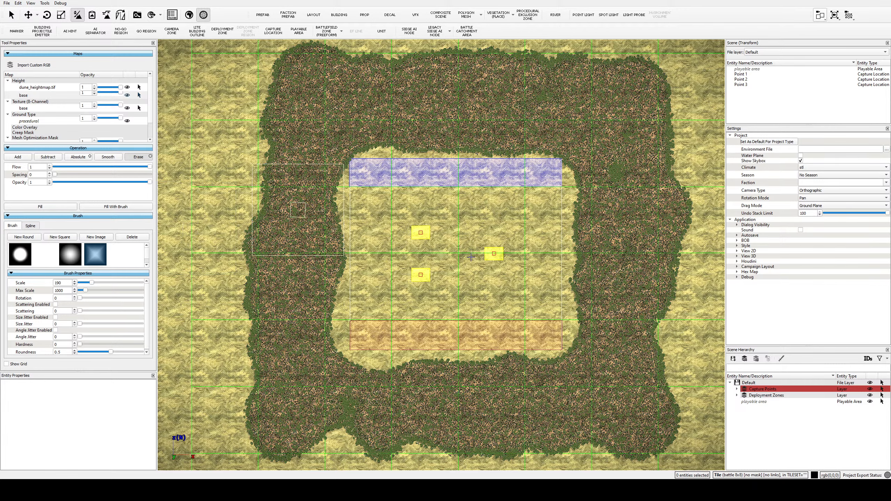
Change from the orthographic view to the Battle Debug camera and examine the terrain around the deployment zone and the capture points.
scroll(477, 257, up, 6)
scroll(476, 257, up, 2)
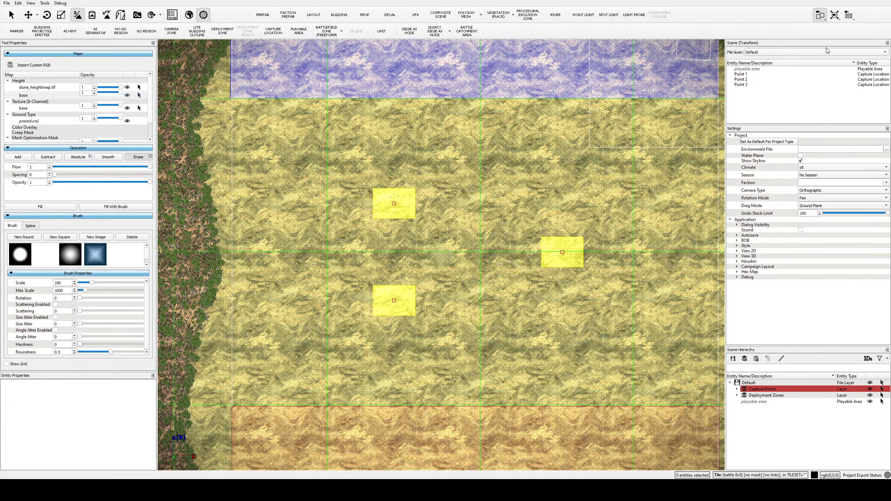
click(820, 14)
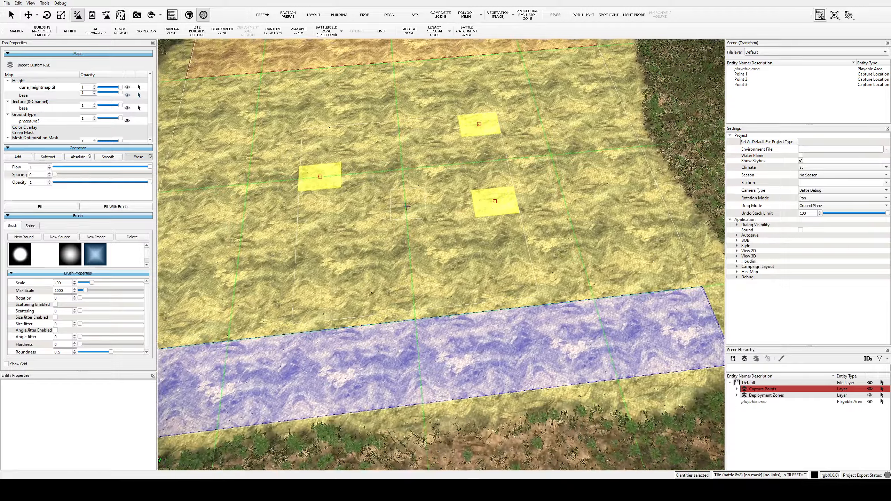
scroll(406, 206, up, 5)
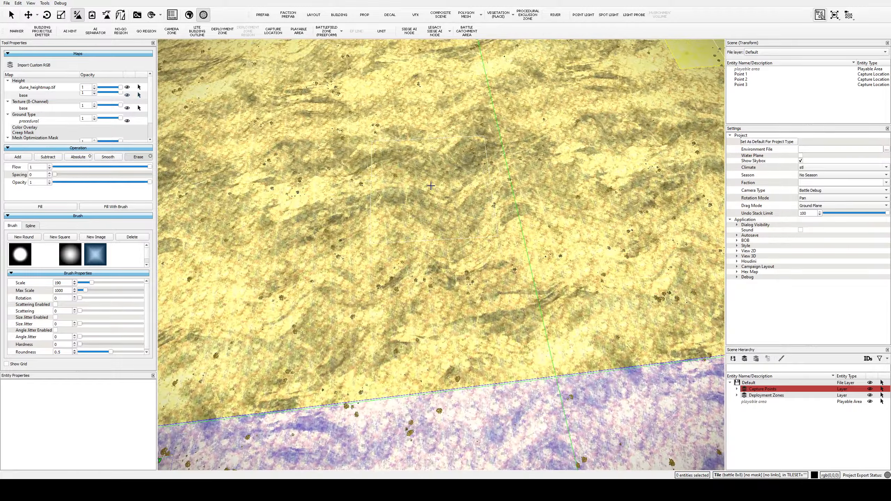
middle_drag(437, 191, 411, 163)
scroll(436, 140, up, 4)
scroll(407, 165, down, 5)
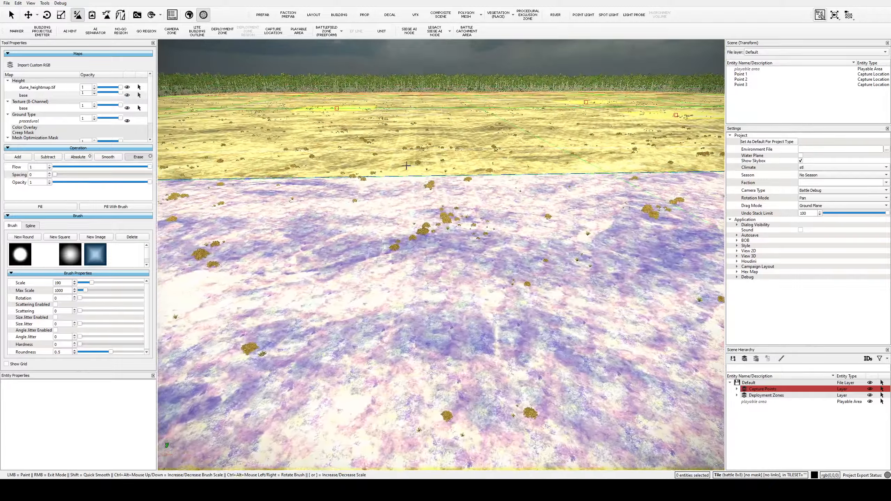
scroll(401, 162, up, 5)
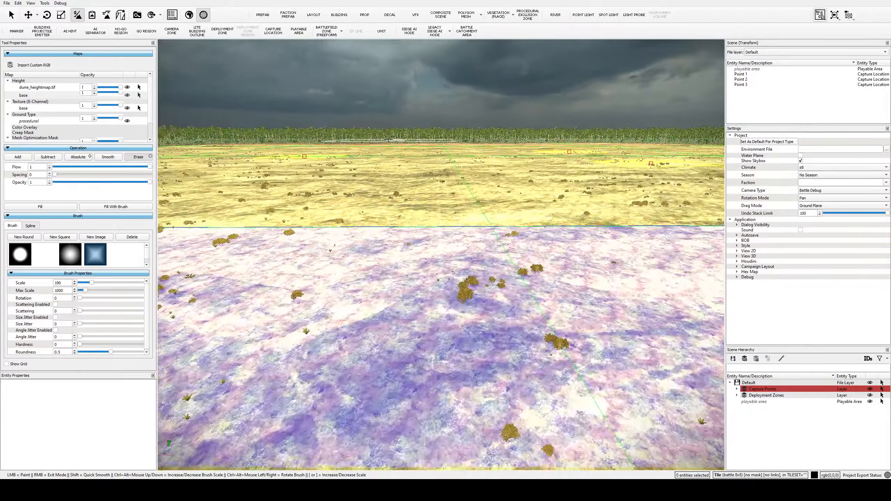
scroll(395, 168, down, 4)
key(w)
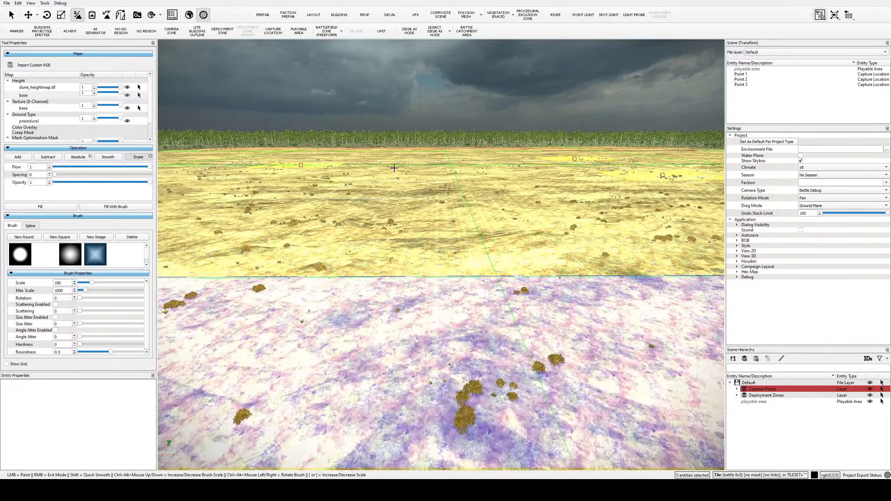
middle_drag(402, 163, 409, 178)
scroll(409, 178, down, 5)
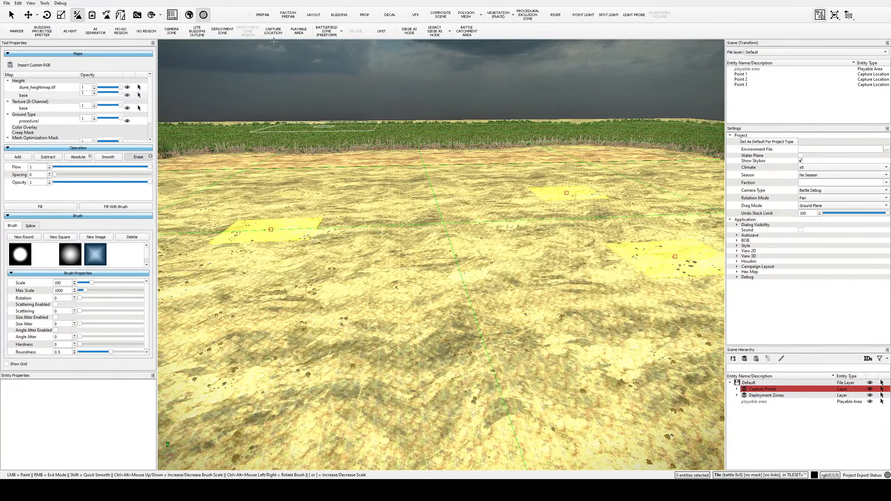
Start prop placement, filter the models by ref_group and choose the ref_group_human_piece01_destruct01 model.
click(364, 22)
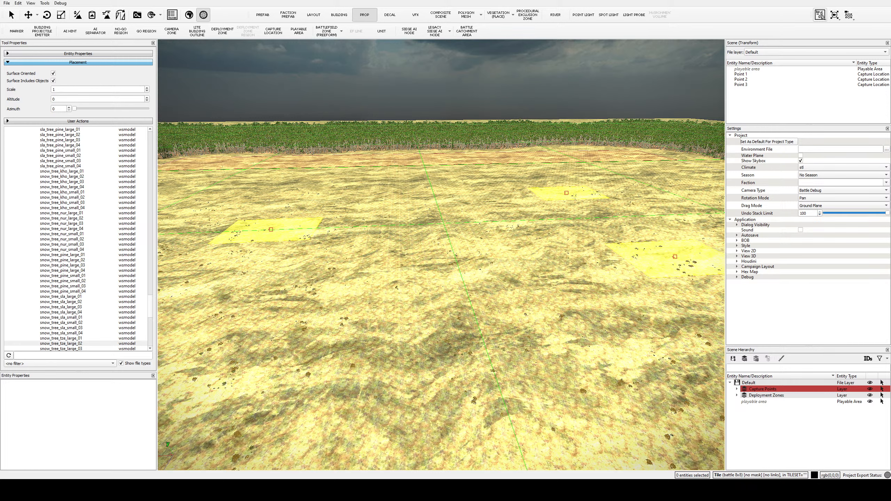
click(49, 354)
text(ref_group)
key(Return)
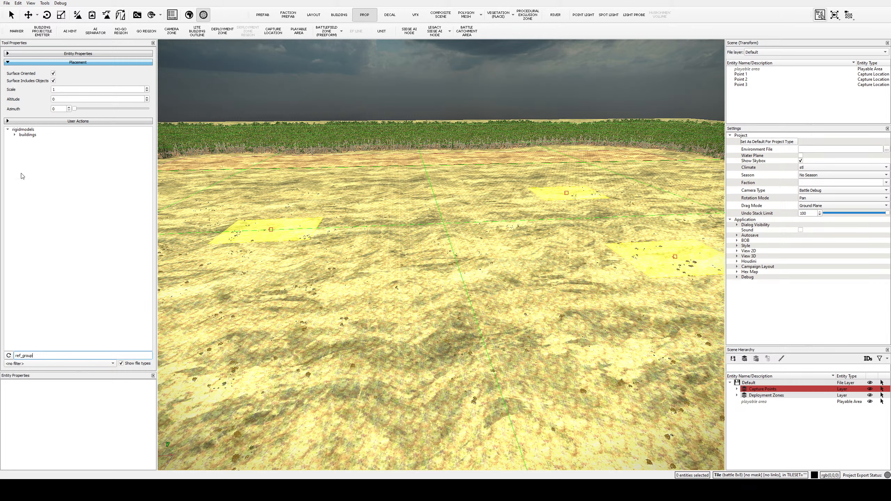
click(15, 134)
click(21, 140)
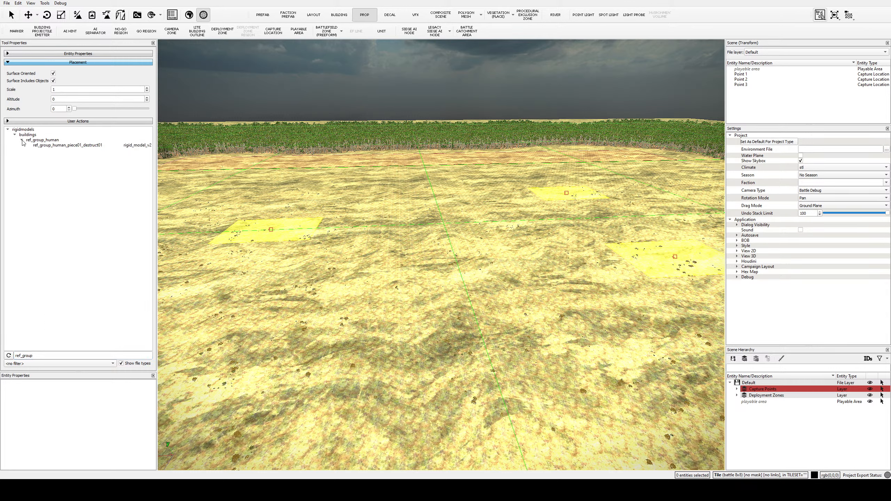
click(43, 146)
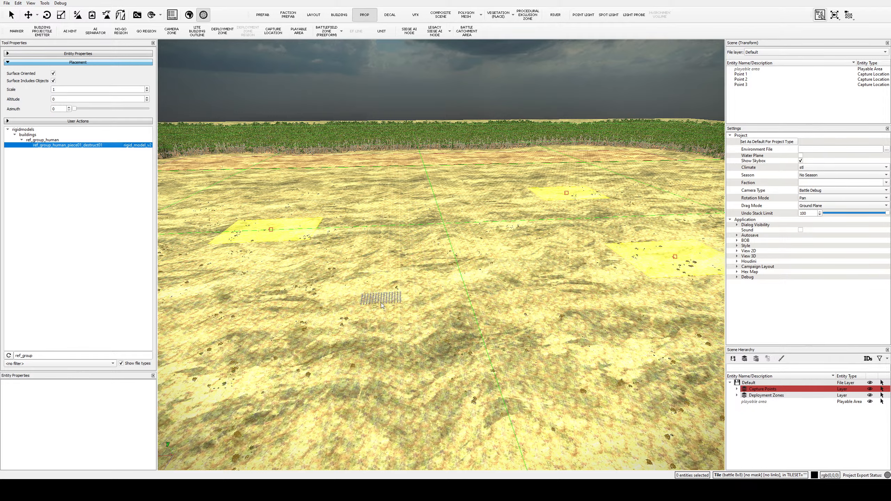
Place two ref_group_human_piece01_destruct01 props side by side on the open ground in front of the capture points.
scroll(379, 281, up, 3)
scroll(399, 347, down, 3)
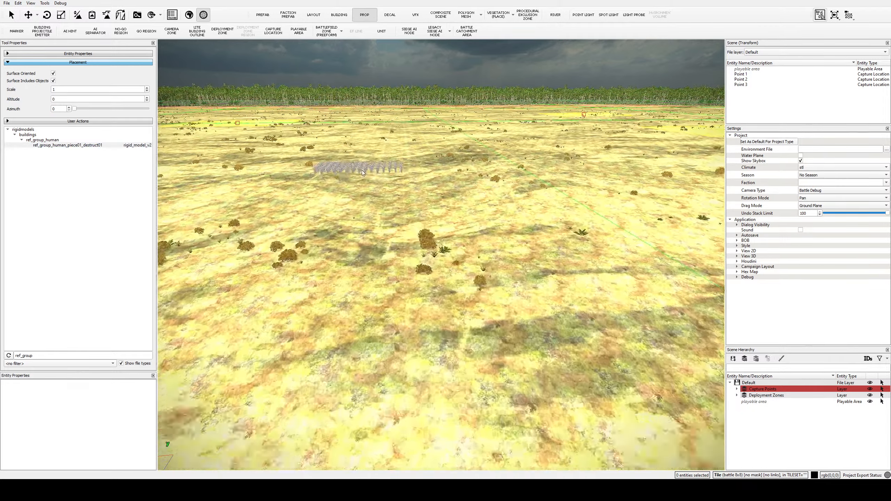
click(363, 172)
key(a)
key(w)
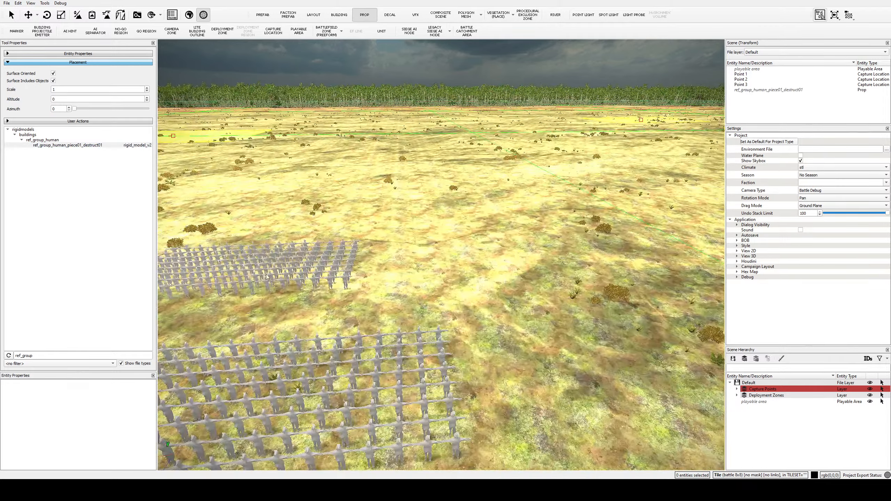
click(414, 273)
key(d)
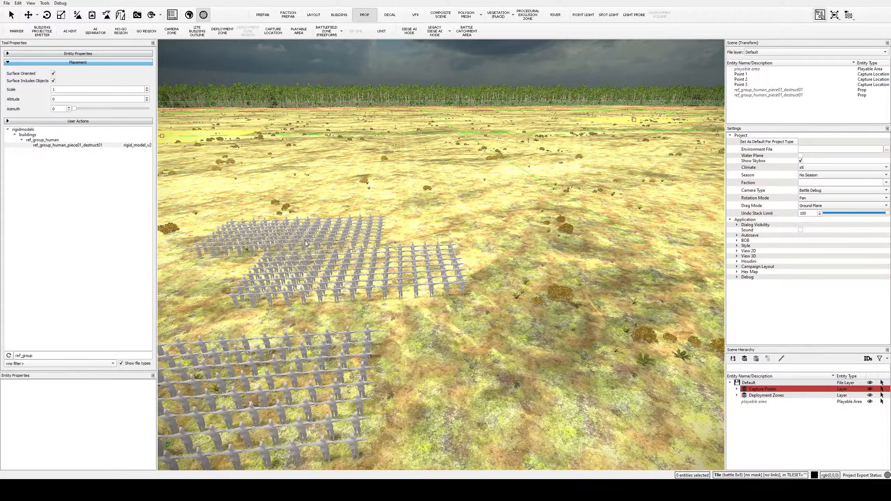
middle_drag(293, 244, 407, 214)
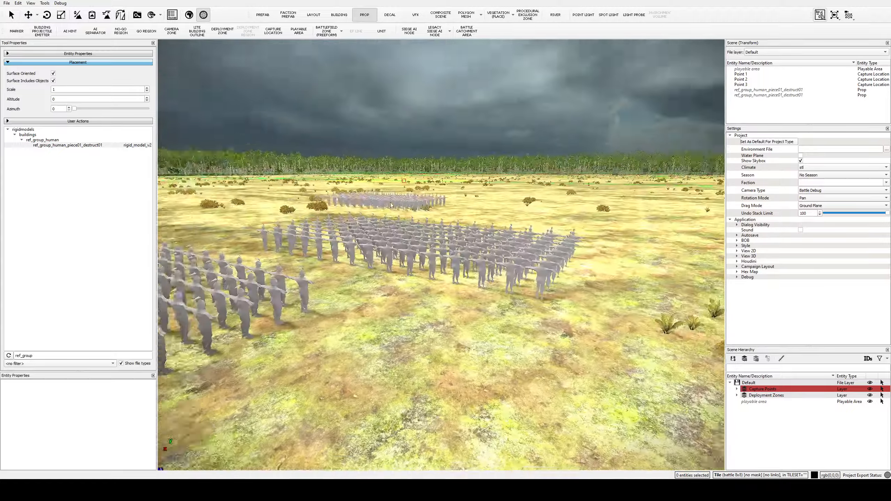
Undo the placement of the two human reference group props on the open ground.
key(d)
key(s)
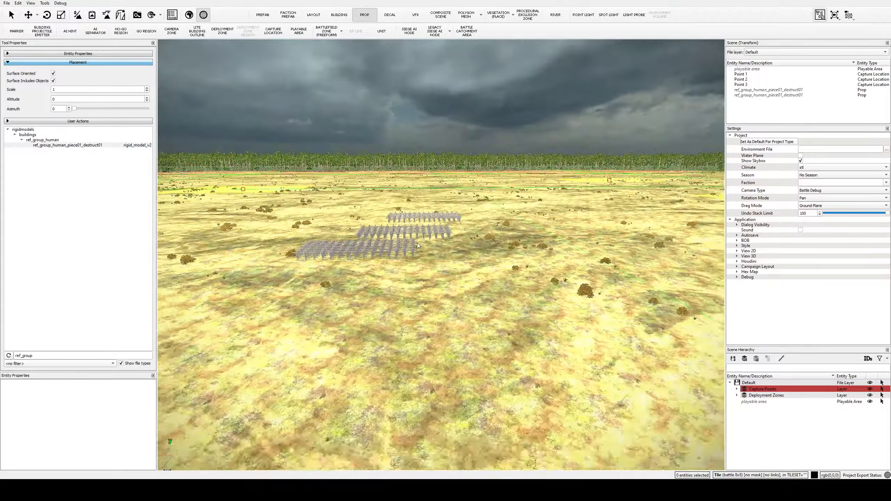
key(w)
key(a)
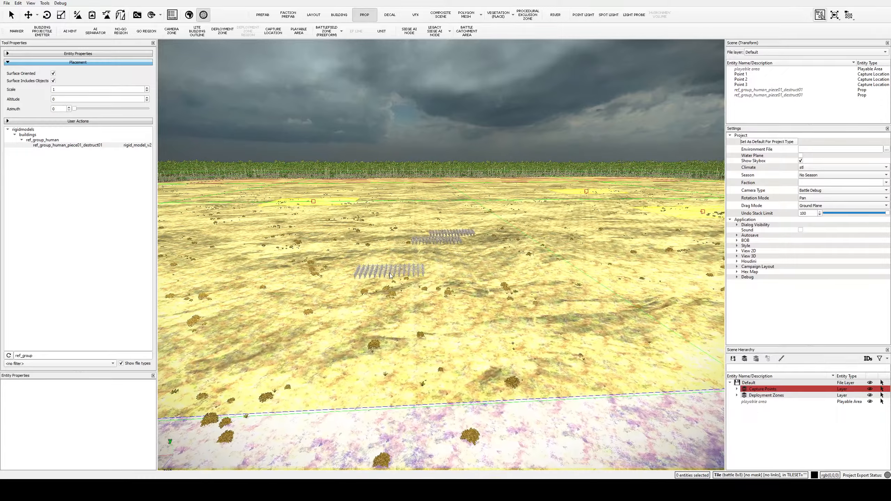
key(ctrl+z)
key(ctrl+z)
Place four ref_group_human_piece01_destruct01 props in a curved line in front of the capture points, turning the azimuth to follow the curve.
key(a)
key(w)
ctrl+scroll(307, 270, up, 4)
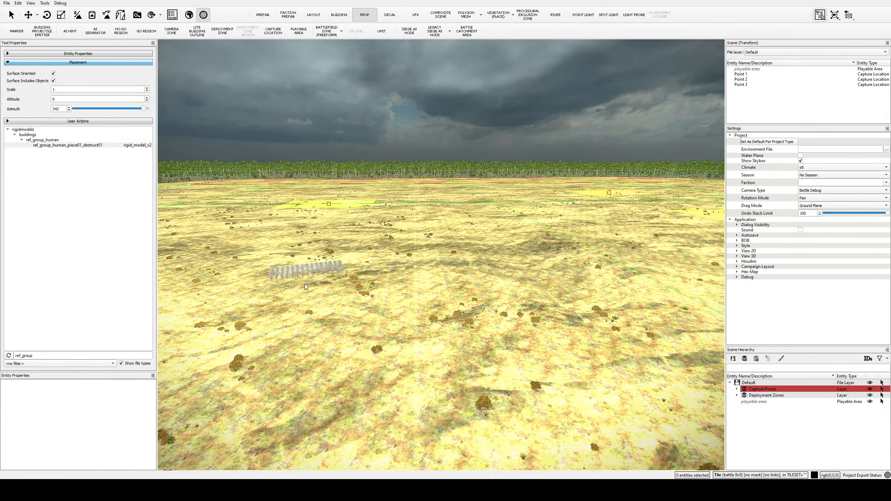
click(301, 293)
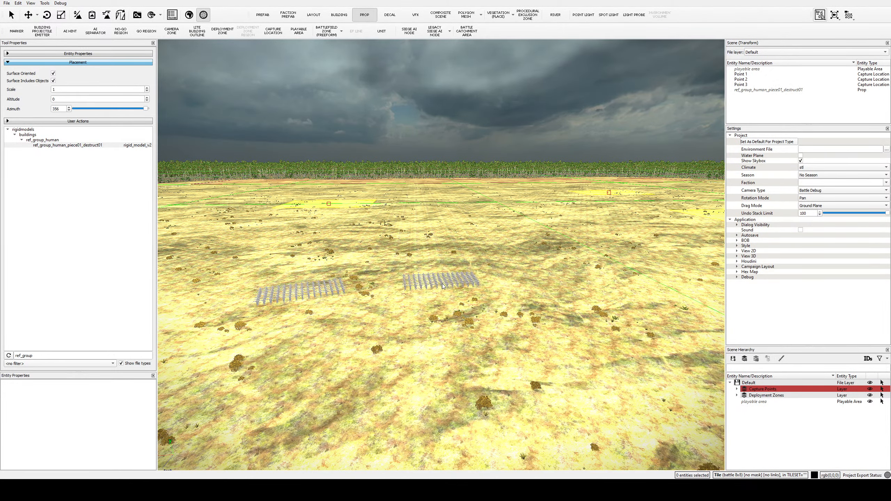
click(442, 283)
key(d)
click(511, 283)
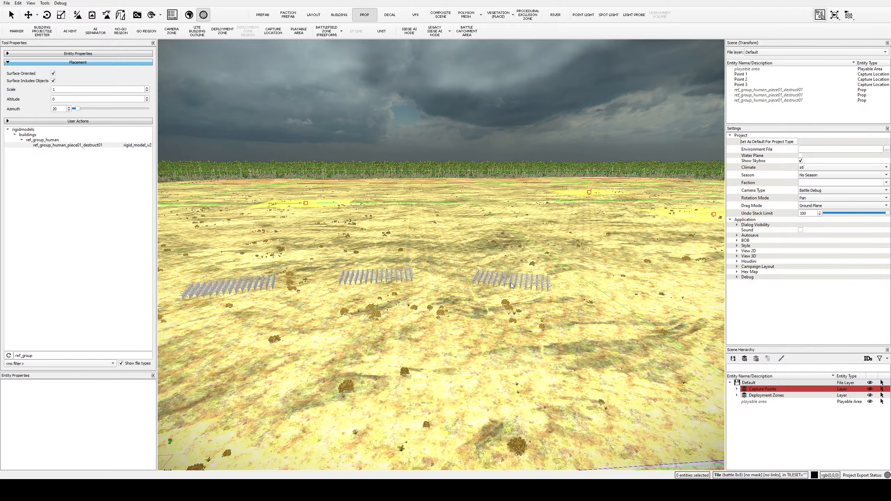
key(s)
key(d)
scroll(590, 291, up, 3)
click(593, 295)
Try a fifth human reference group just ahead of the end of the curved line, and undo its placement.
key(s)
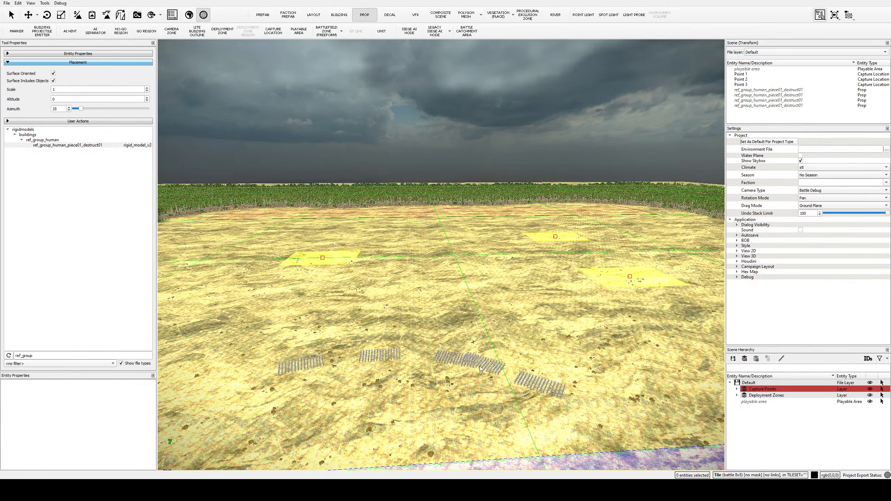
key(w)
key(s)
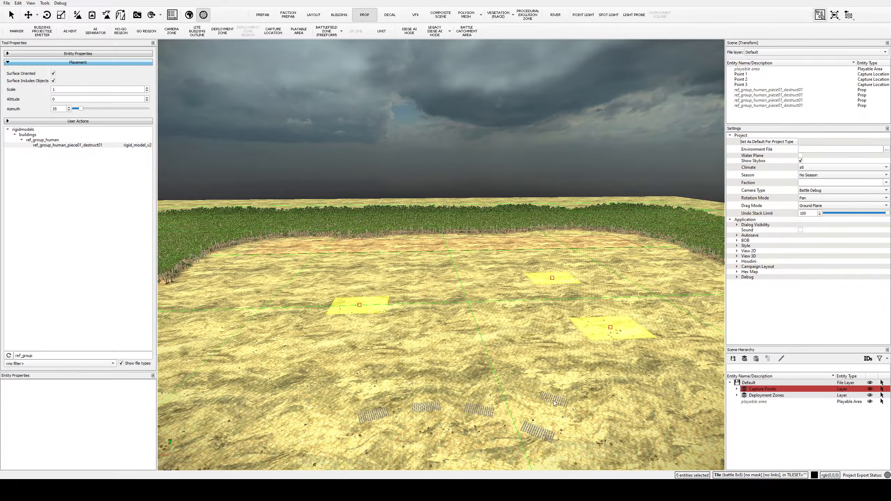
click(546, 387)
key(ctrl+z)
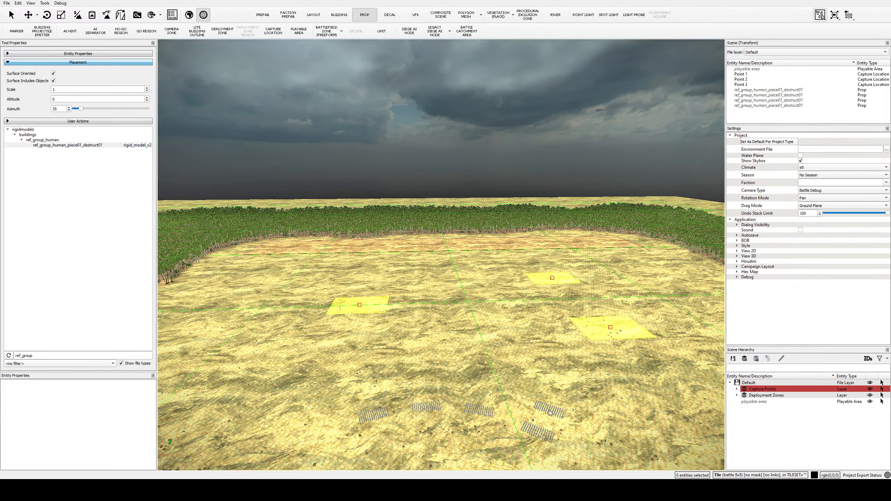
Place three human reference groups at azimuth 35, one behind another, between the two neighbouring capture points.
middle_drag(541, 387, 541, 418)
key(w)
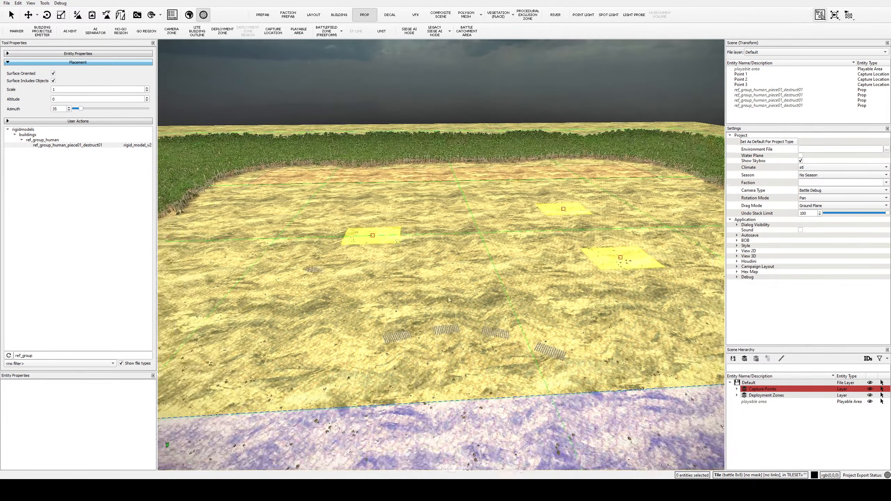
key(d)
scroll(475, 371, down, 3)
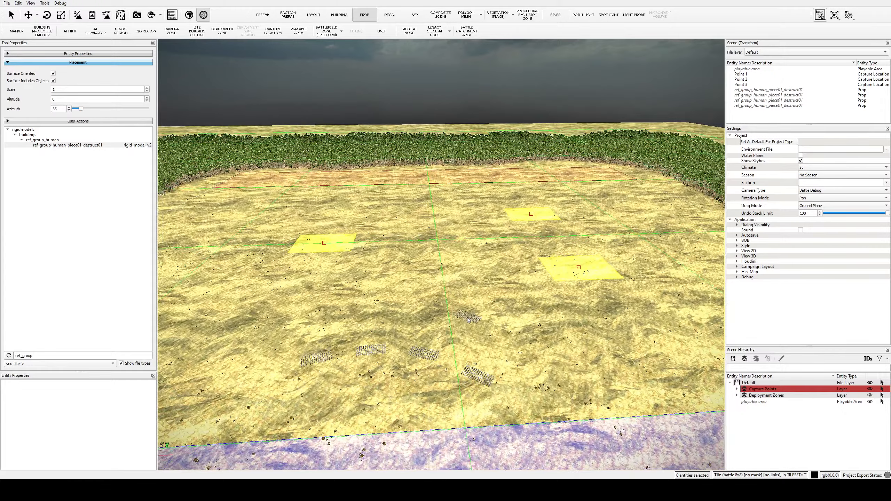
key(d)
key(d)
key(w)
key(s)
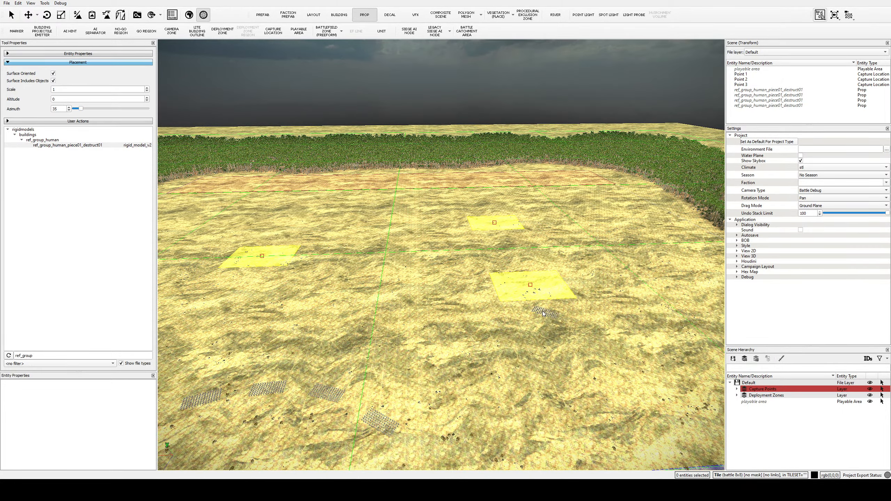
key(w)
click(513, 259)
click(522, 279)
key(w)
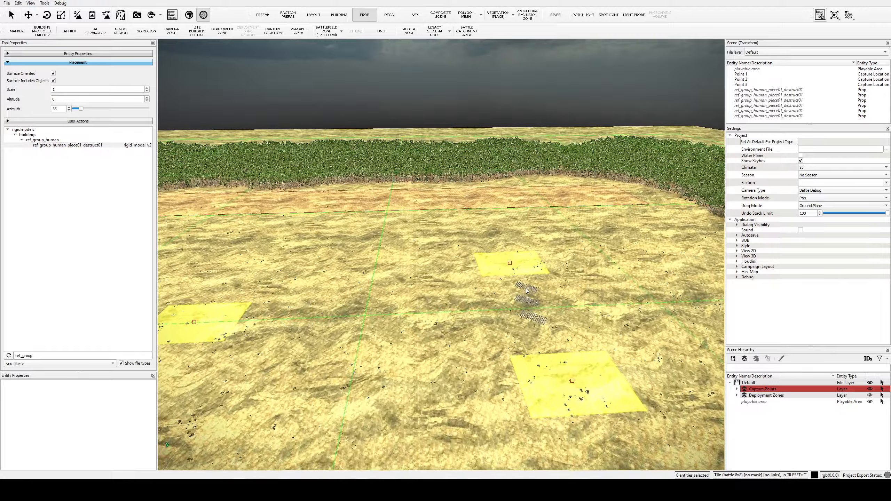
click(527, 289)
Undo all placed human reference groups, both between the capture points and in the curved line.
key(s)
key(a)
key(s)
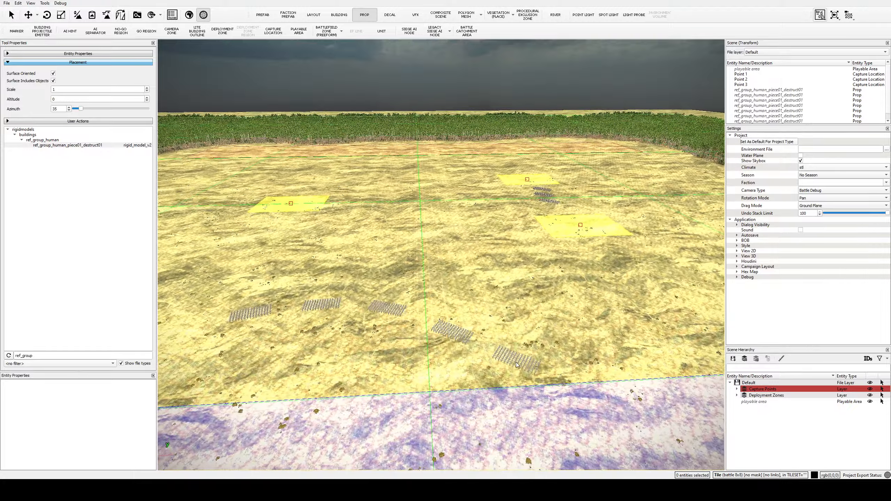
key(ctrl+z)
key(ctrl+z)
key(ctrl+z)
key(ctrl+z)
key(ctrl+z)
key(ctrl+z)
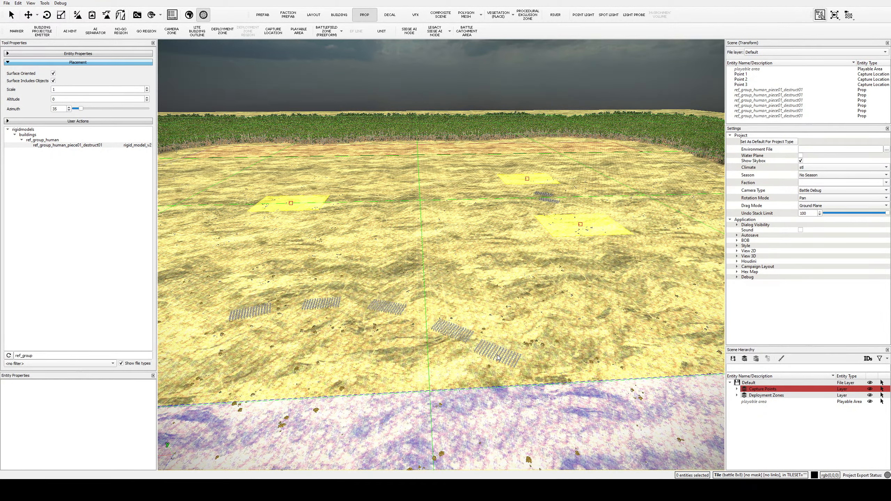
key(ctrl+z)
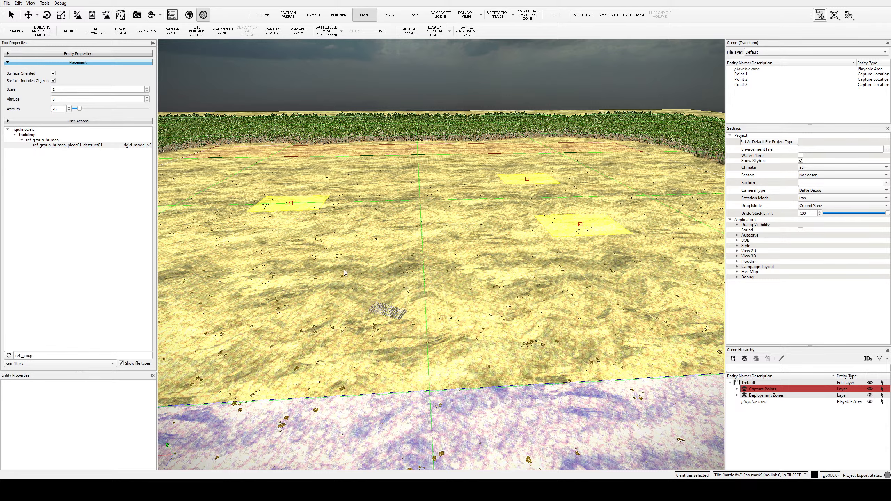
Try a single human reference group at azimuth 288 in the middle of the three capture points, and undo its placement.
key(s)
key(a)
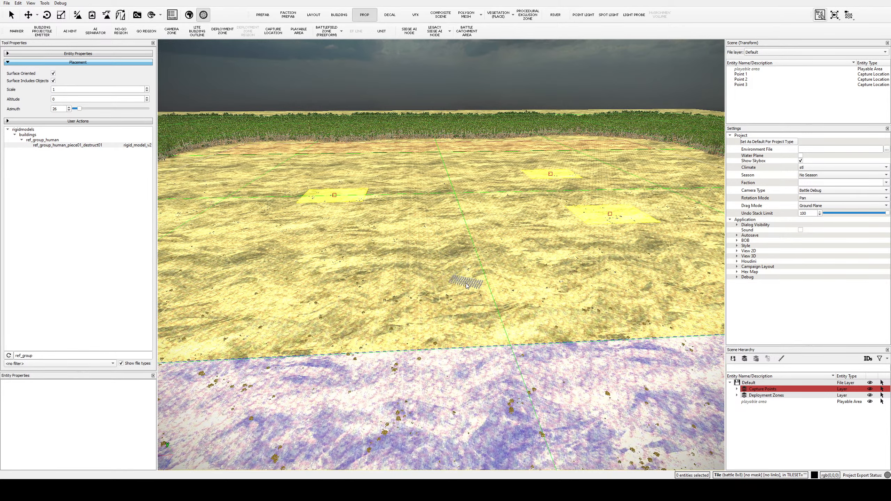
drag(482, 284, 497, 295)
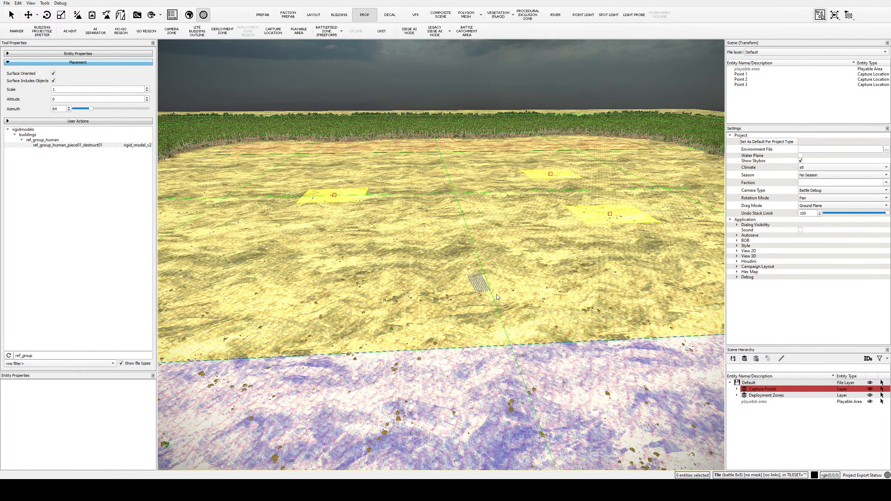
mouse_move(451, 270)
mouse_down()
mouse_move(490, 277)
mouse_move(471, 290)
mouse_move(454, 275)
mouse_up()
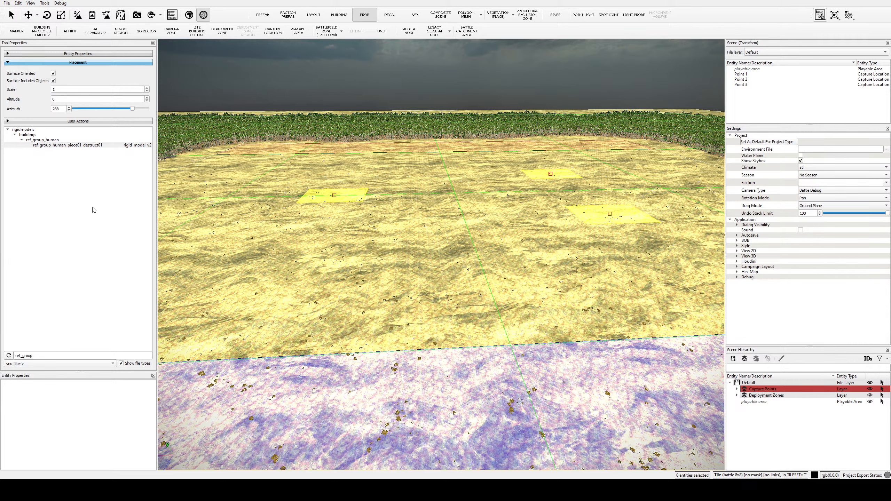
scroll(406, 245, down, 5)
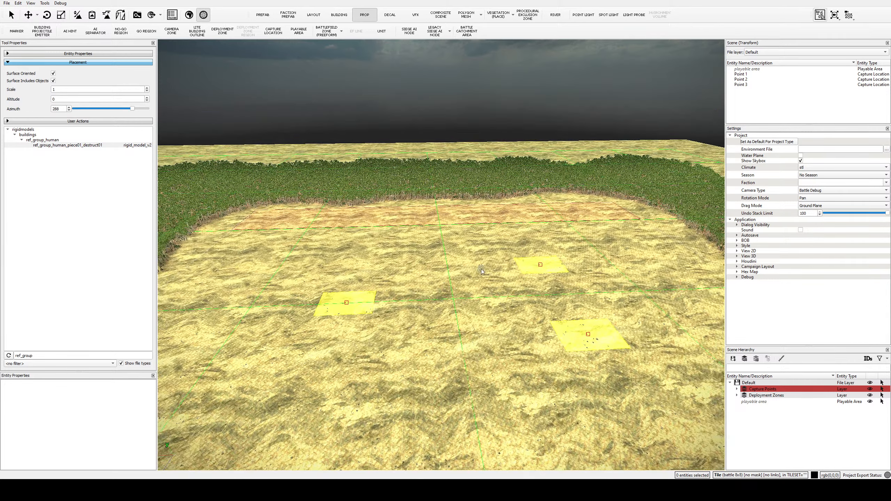
click(451, 288)
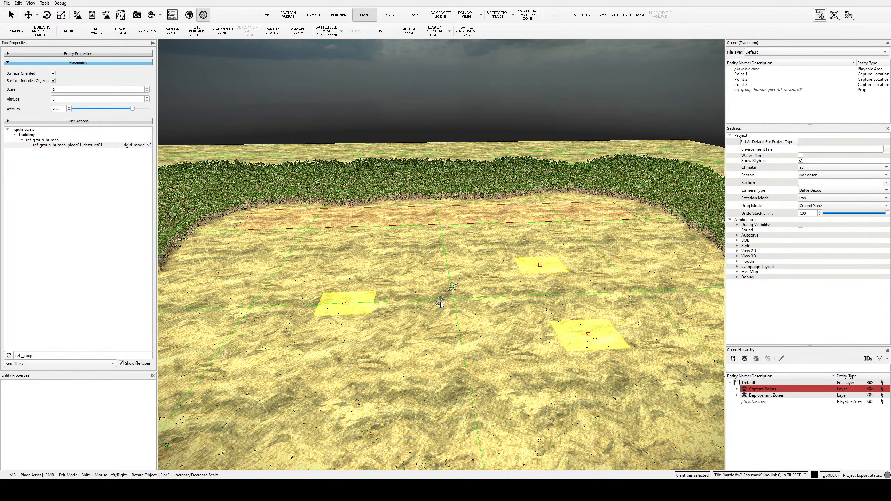
key(ctrl+z)
middle_drag(453, 279, 345, 250)
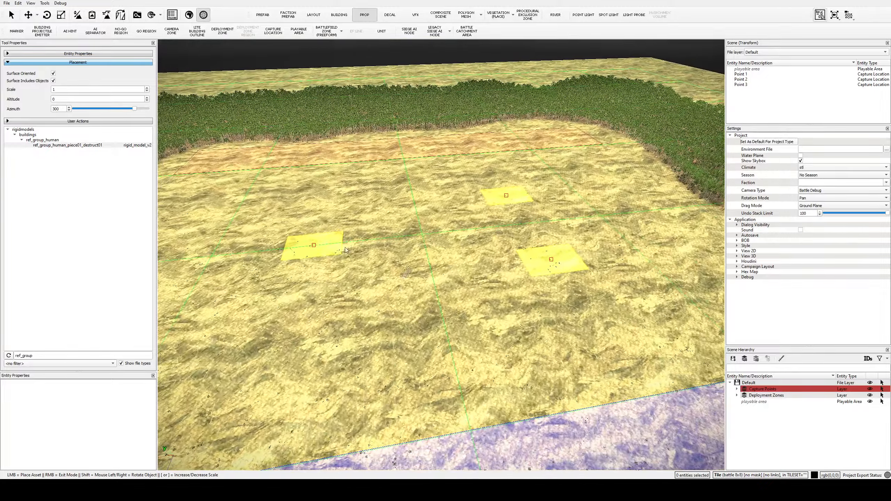
Start terrain painting with the dune_heightmap.tif layer, hiding the base height layer and choosing the Add operation.
click(77, 16)
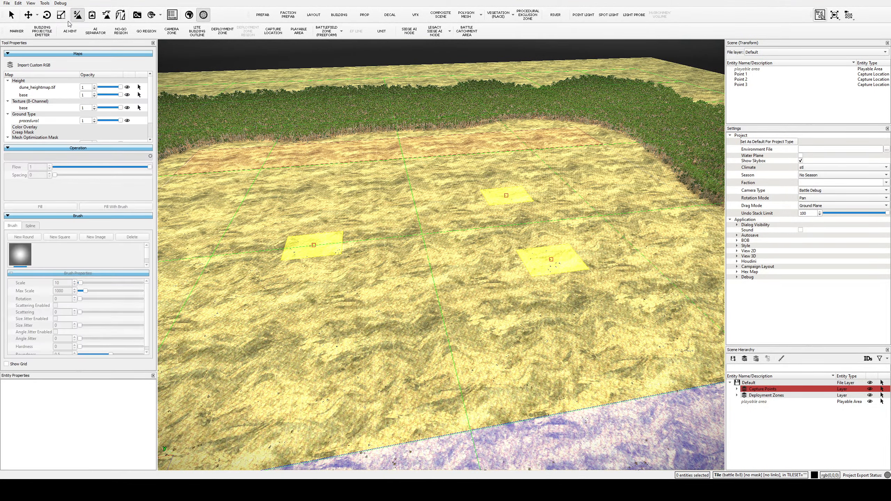
click(56, 88)
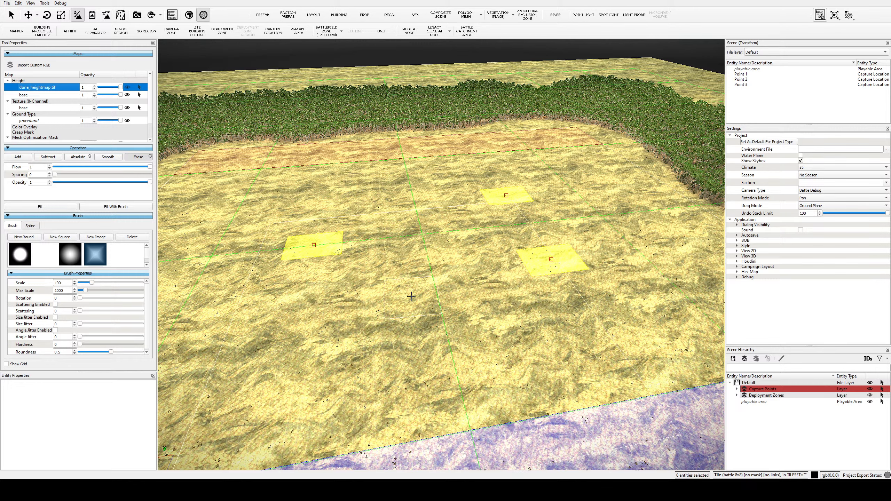
click(127, 95)
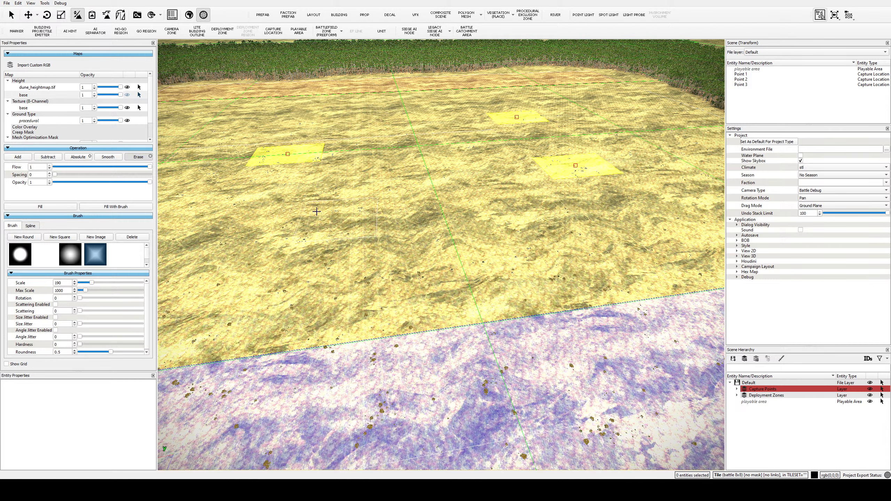
click(14, 158)
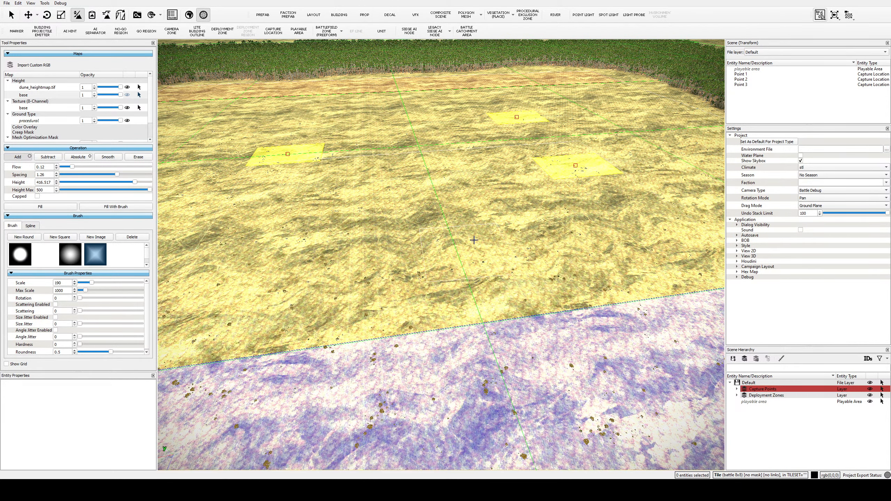
Examine the dune heightmap relief from the deployment zone across the capture points to the forest border.
scroll(409, 248, up, 4)
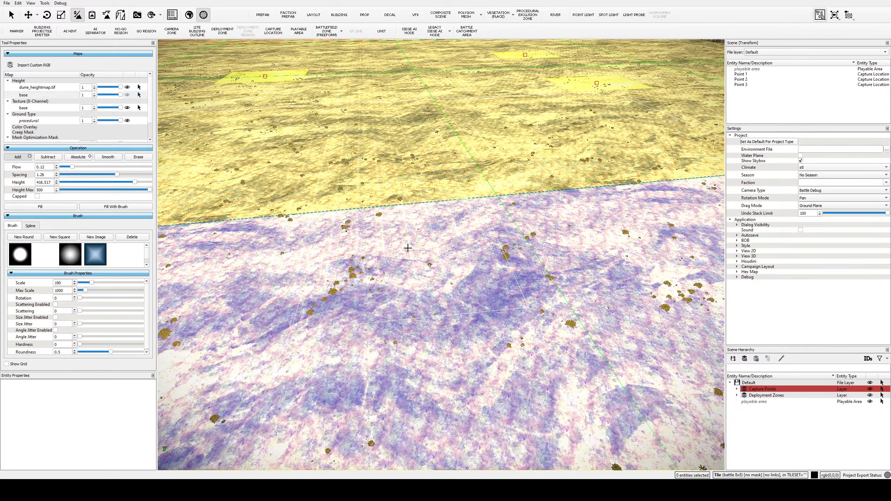
scroll(397, 173, down, 4)
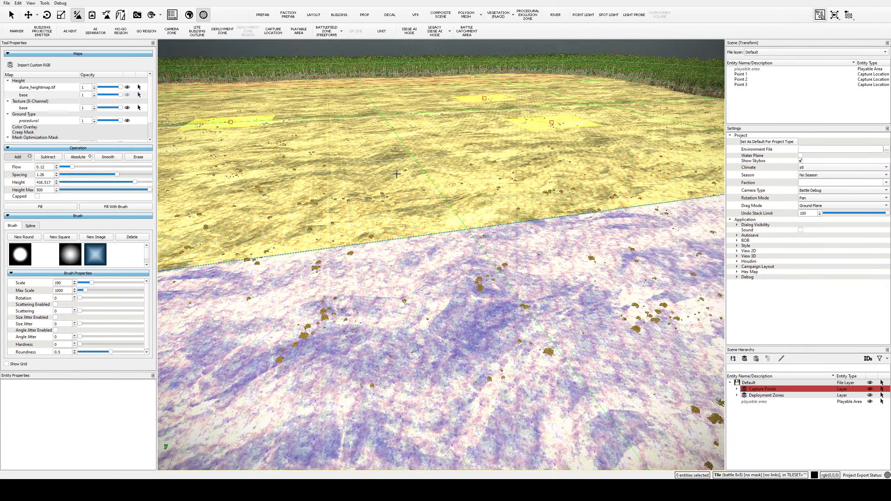
key(w)
key(a)
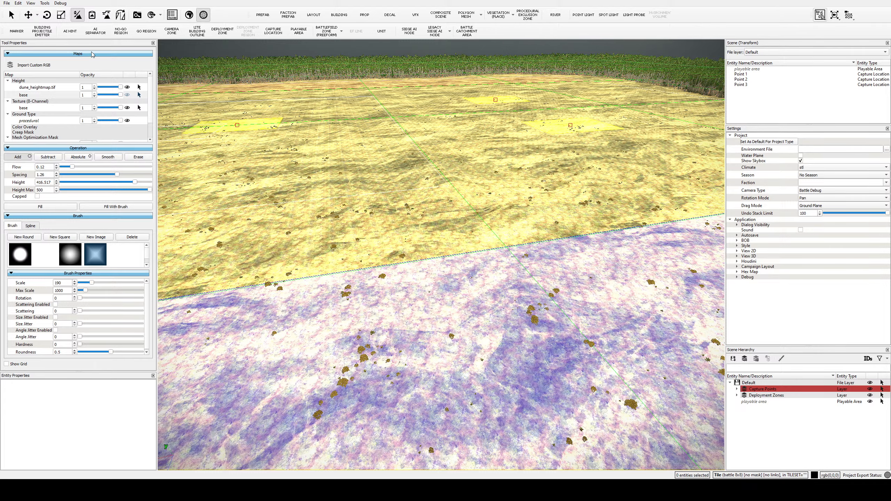
scroll(403, 269, down, 5)
scroll(403, 269, down, 3)
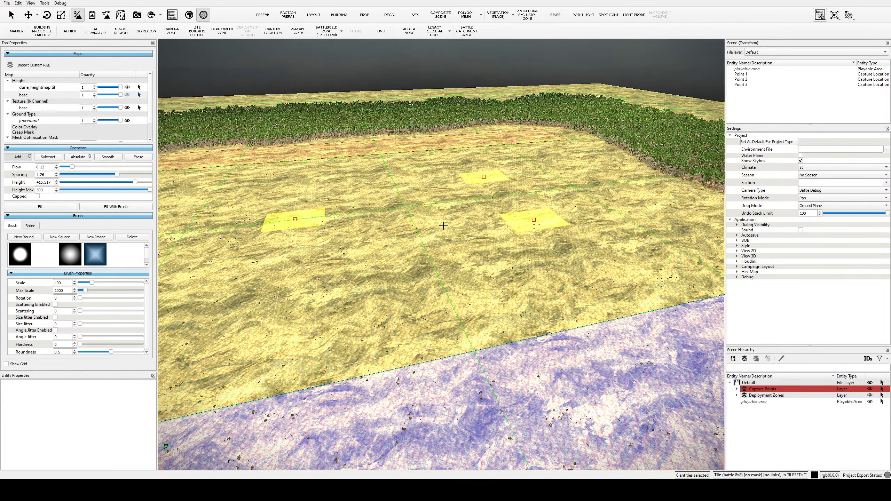
scroll(461, 252, up, 1)
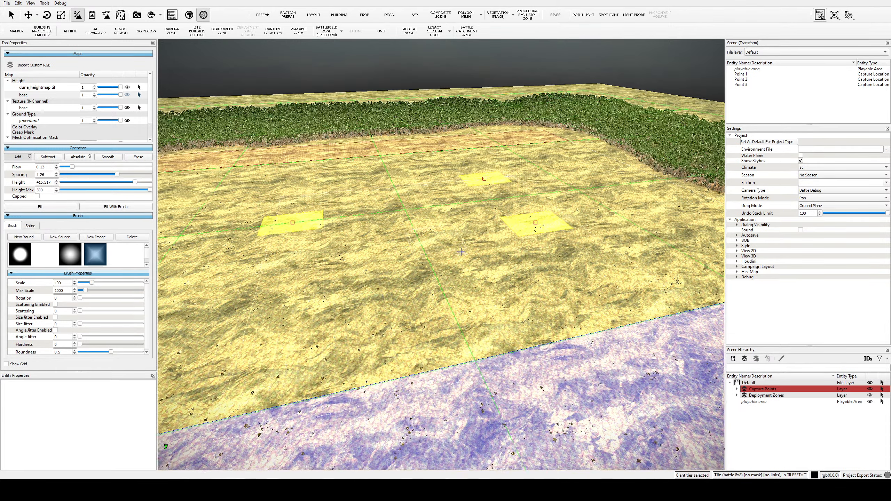
key(w)
scroll(461, 252, down, 3)
key(d)
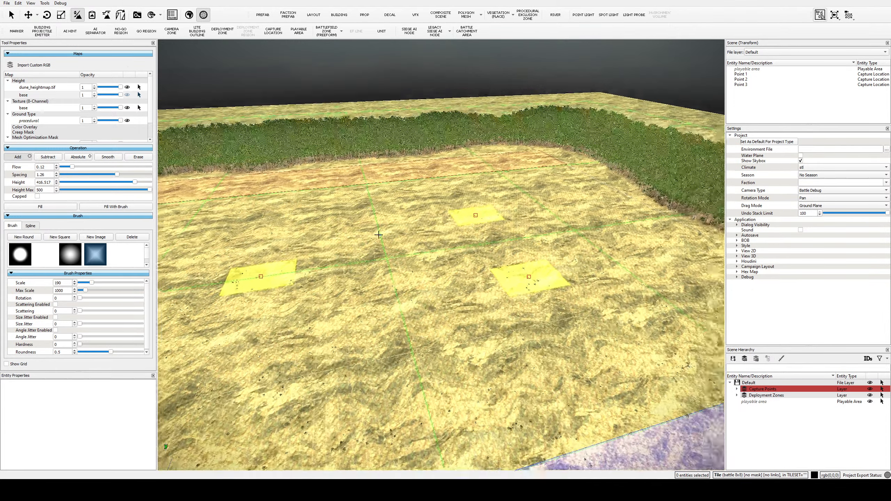
Select the Point 1 capture location and the playable area with the Move tool, examining the layout of the capture points.
click(30, 16)
click(482, 321)
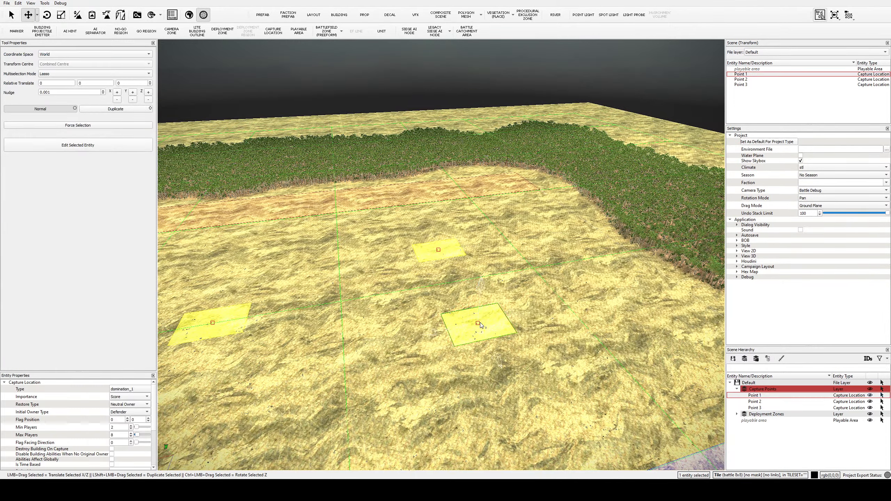
key(w)
click(523, 309)
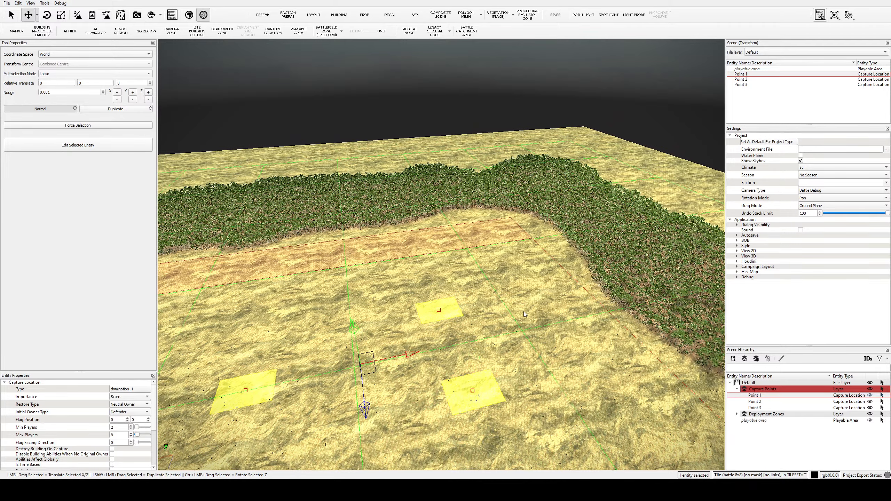
middle_drag(476, 386, 480, 388)
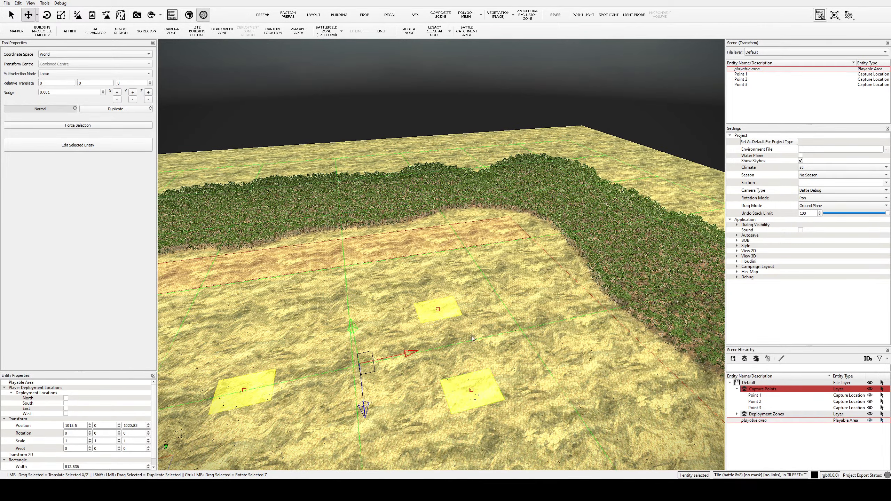
key(s)
middle_drag(472, 336, 445, 337)
key(w)
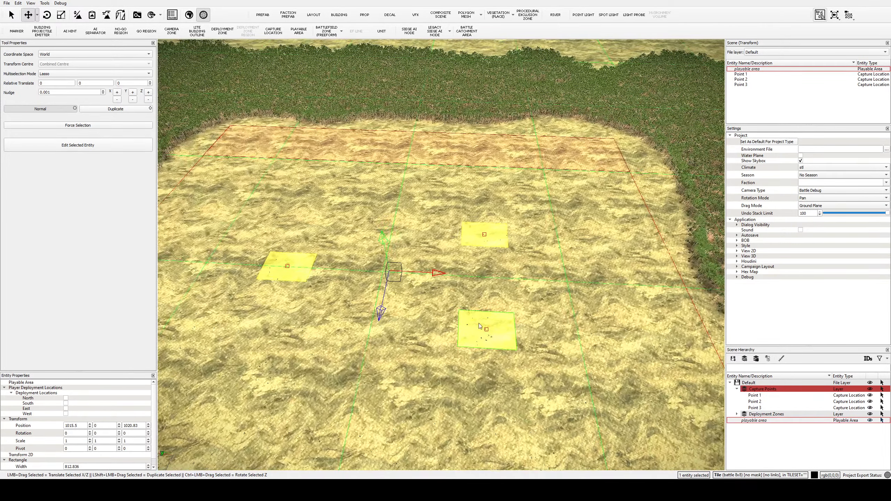
Move the Point 1 capture location sideways, away from Point 2 toward the forest border.
click(489, 335)
key(w)
key(d)
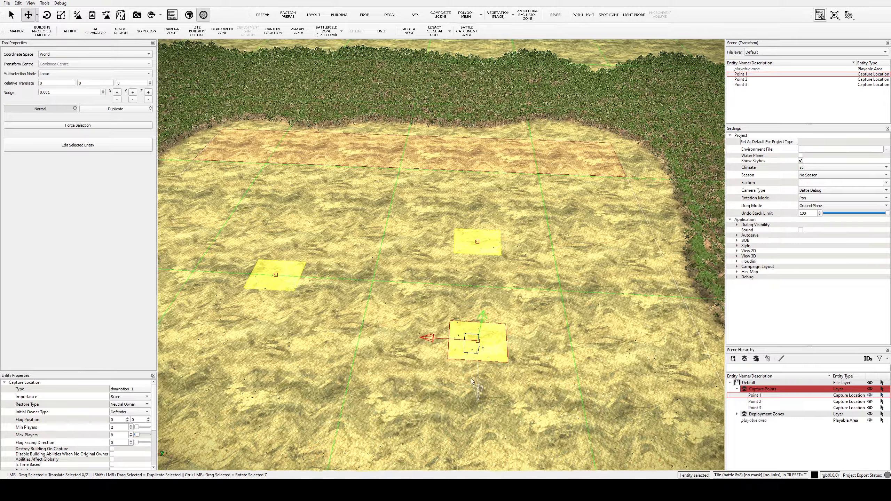
key(s)
drag(476, 364, 477, 377)
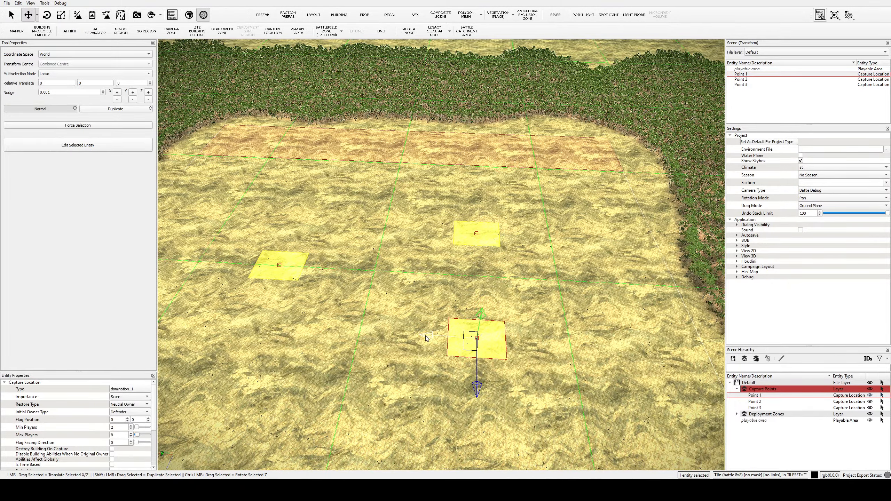
drag(425, 336, 453, 340)
drag(505, 388, 507, 395)
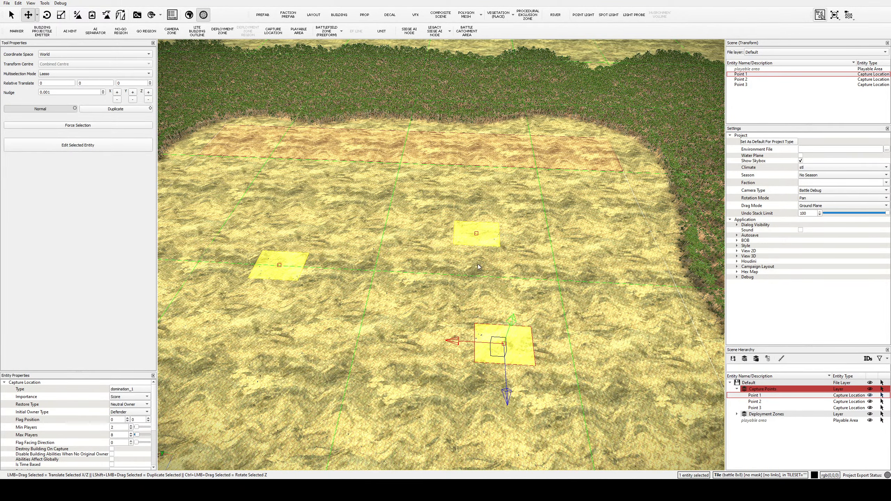
Try to shift the Point 3 capture location sideways into line with Point 1.
click(478, 240)
scroll(480, 240, down, 4)
scroll(535, 328, down, 4)
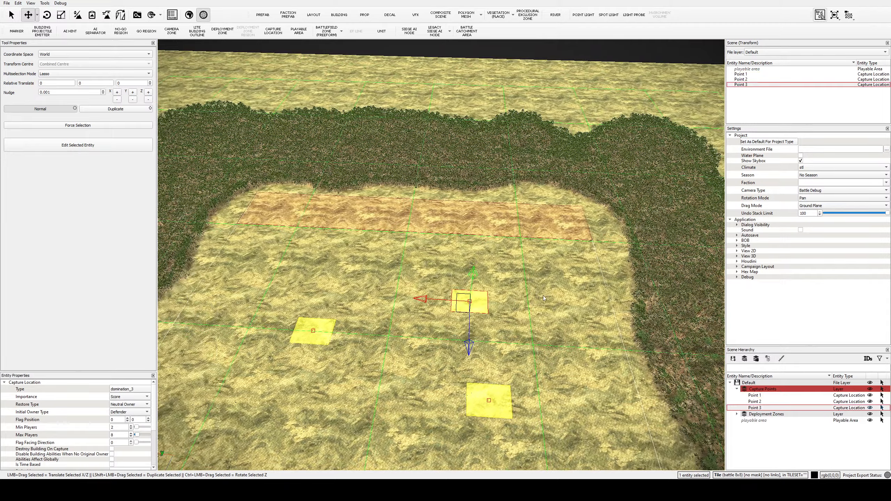
click(536, 306)
middle_drag(535, 306, 533, 357)
scroll(533, 355, down, 3)
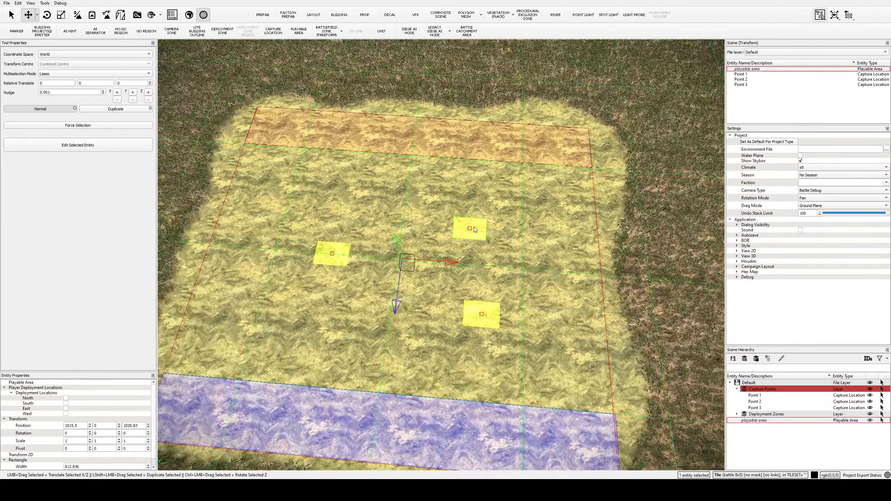
click(472, 230)
mouse_move(435, 238)
mouse_down()
mouse_move(451, 243)
mouse_move(443, 243)
mouse_up()
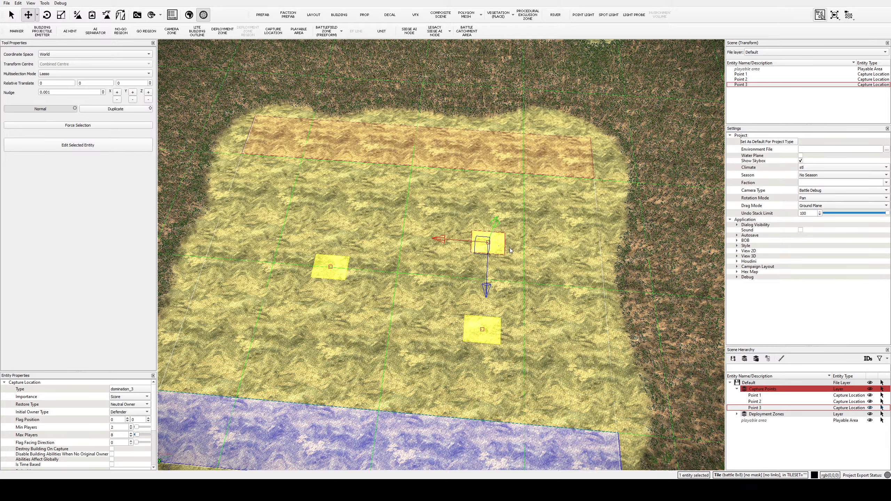
Replace the Point 3 capture location with a duplicate of Point 1, moved straight toward the orange deployment zone in the orthographic view.
key(Delete)
click(483, 339)
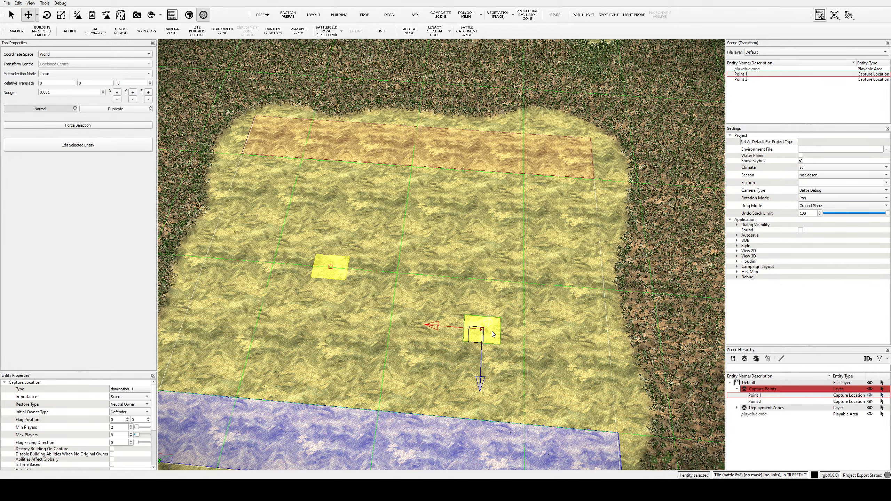
key(ctrl+d)
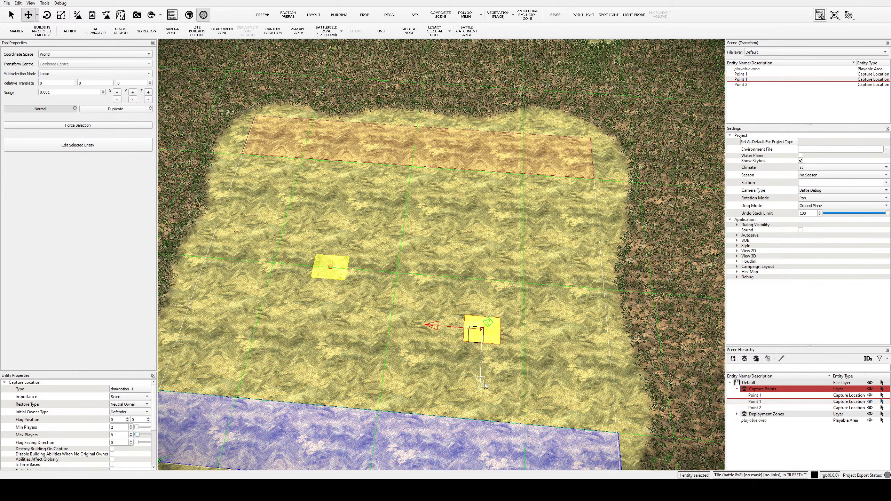
drag(481, 382, 491, 296)
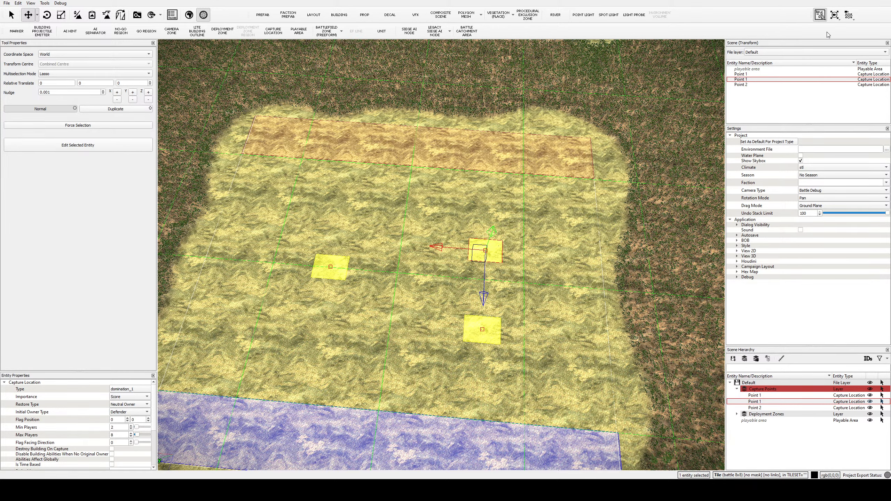
click(820, 14)
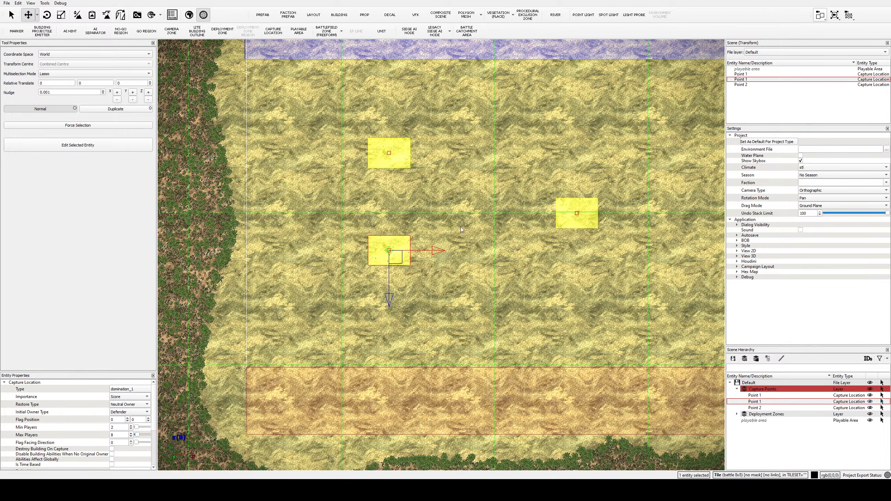
scroll(412, 231, up, 1)
drag(384, 296, 382, 323)
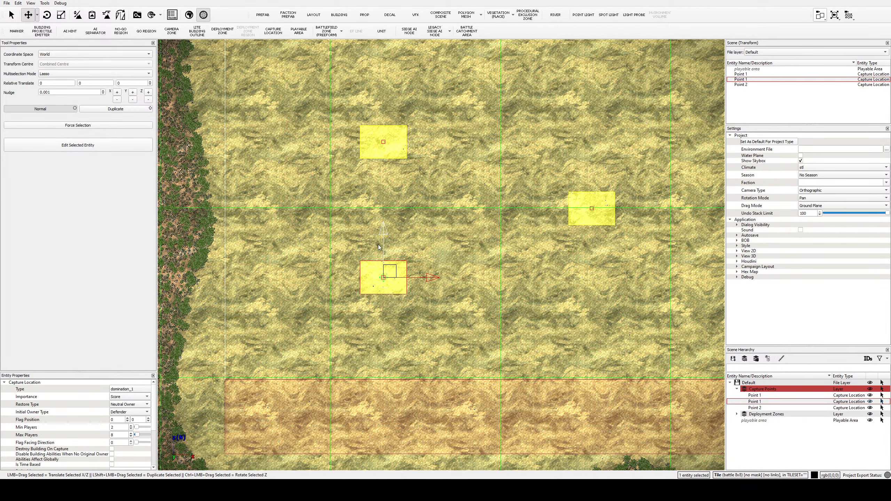
Rename the duplicated capture location to Point 3 and set its type to domination_3.
click(753, 404)
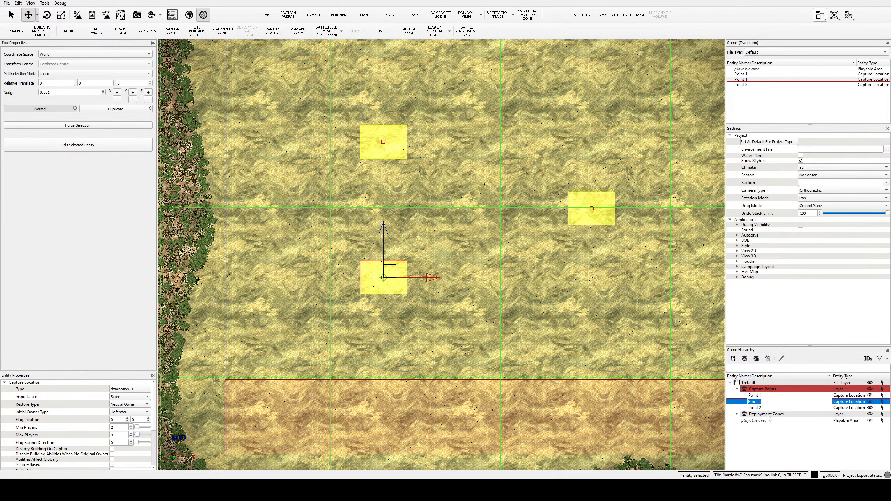
text(3)
key(Return)
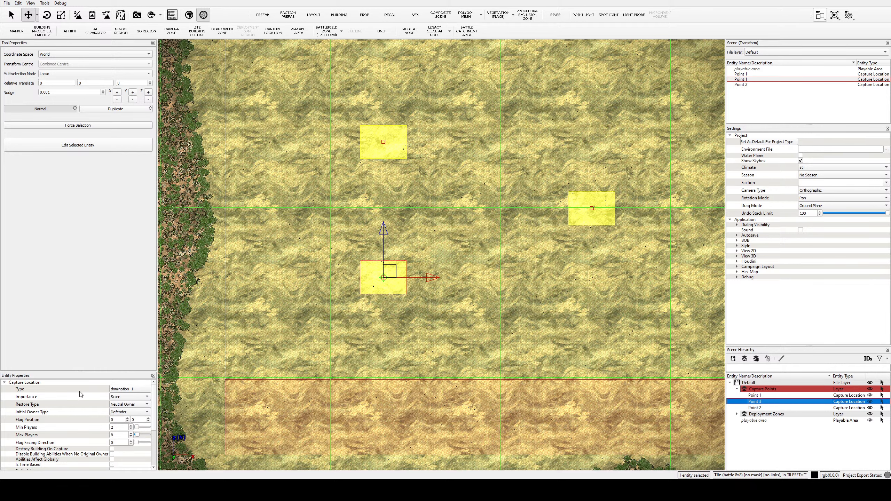
click(133, 390)
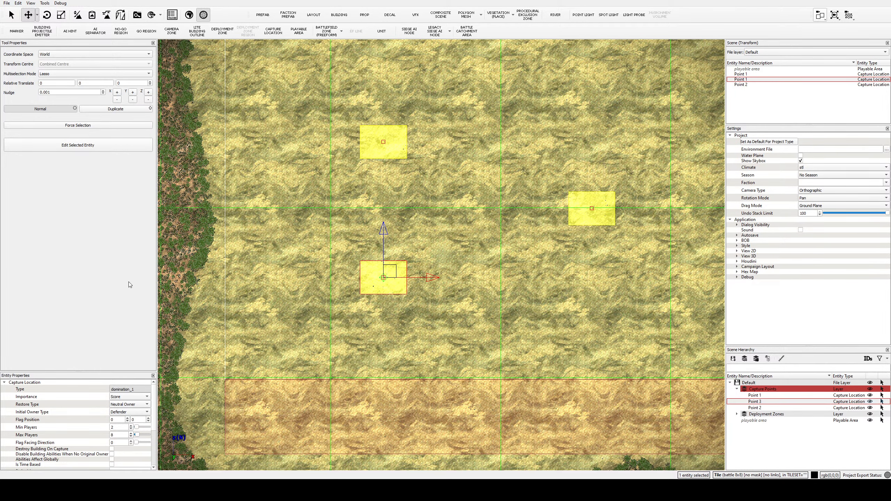
key(BackSpace)
text(3)
key(Return)
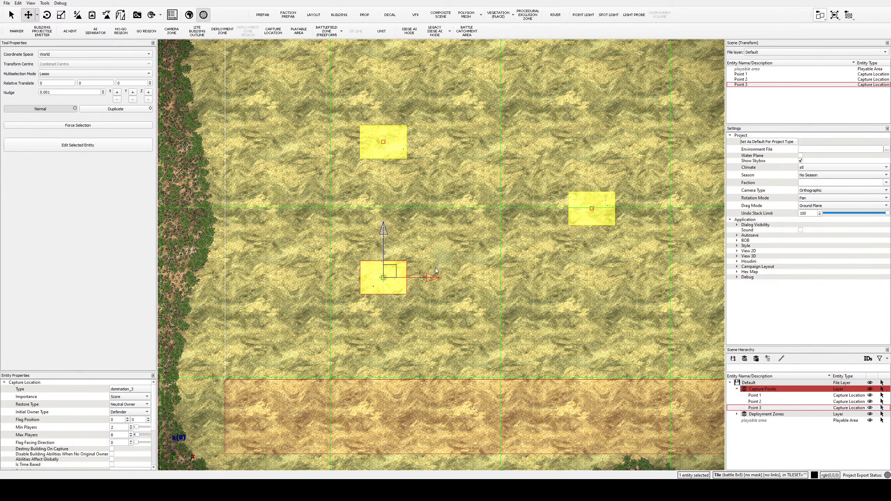
Activate terrain painting on the base height layer and set the brush scale to 80.
scroll(324, 233, down, 2)
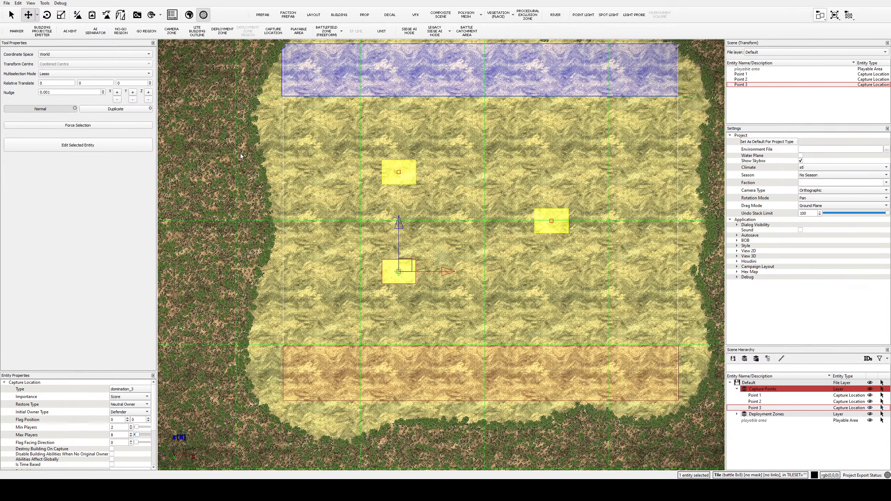
click(77, 14)
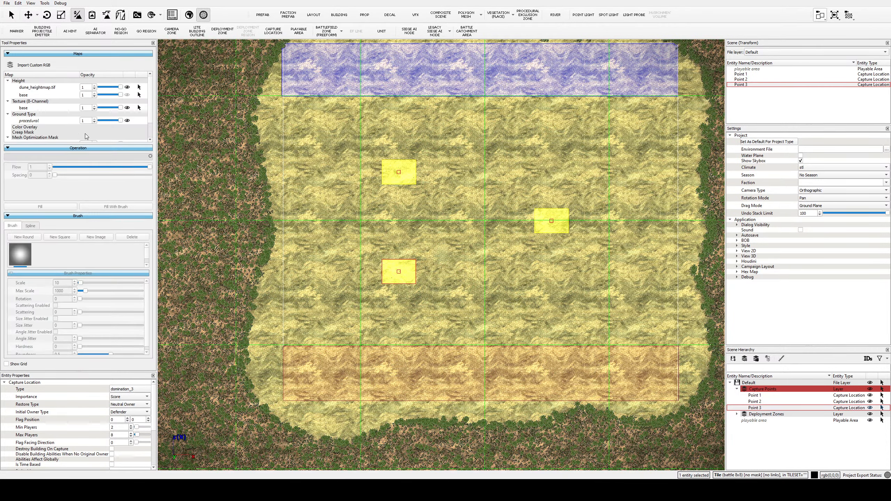
click(32, 94)
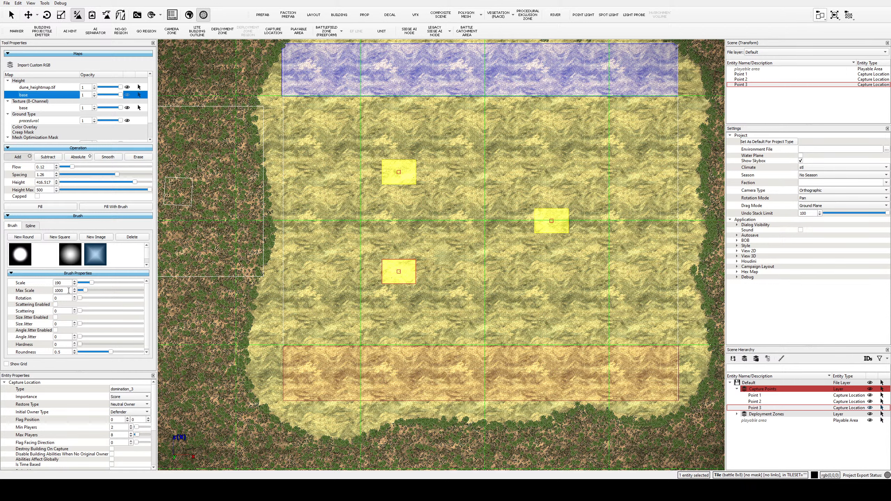
click(53, 283)
text(50)
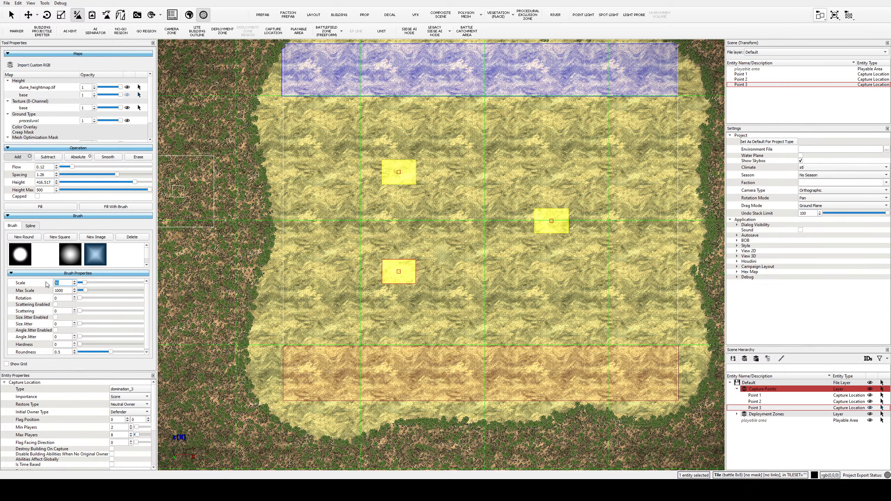
key(Return)
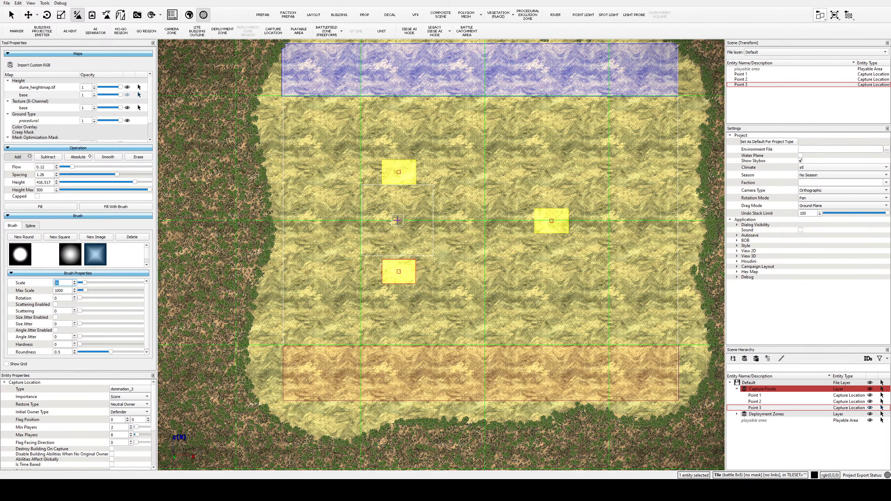
Move the Point 1 capture location slightly toward the blue deployment zone.
click(30, 17)
click(404, 177)
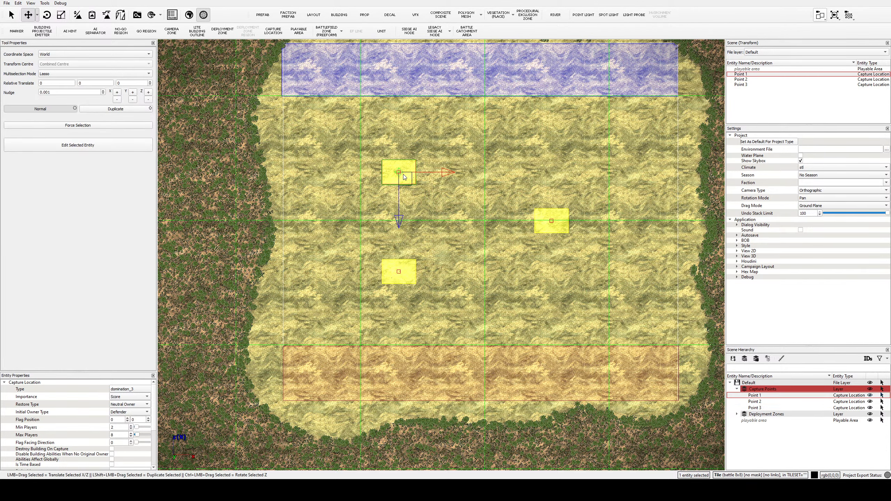
drag(399, 208, 398, 204)
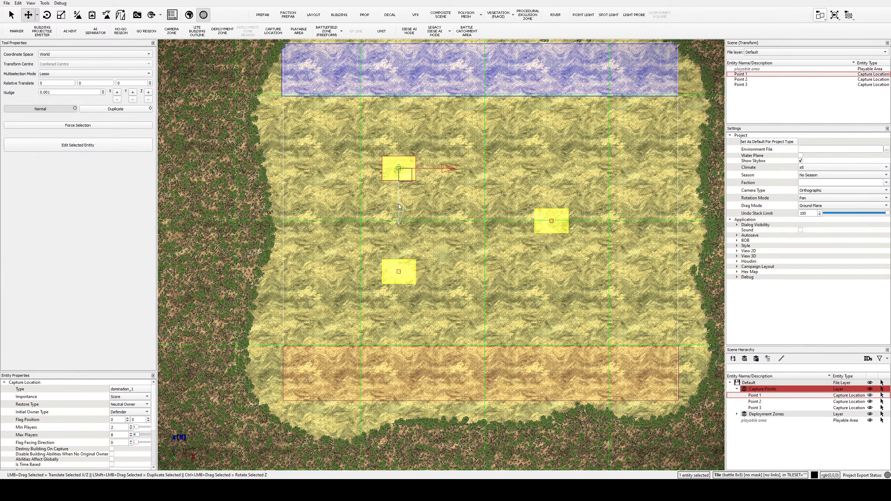
Resume terrain painting on the base height layer and compare the brush size with the playable area and forest border.
click(77, 15)
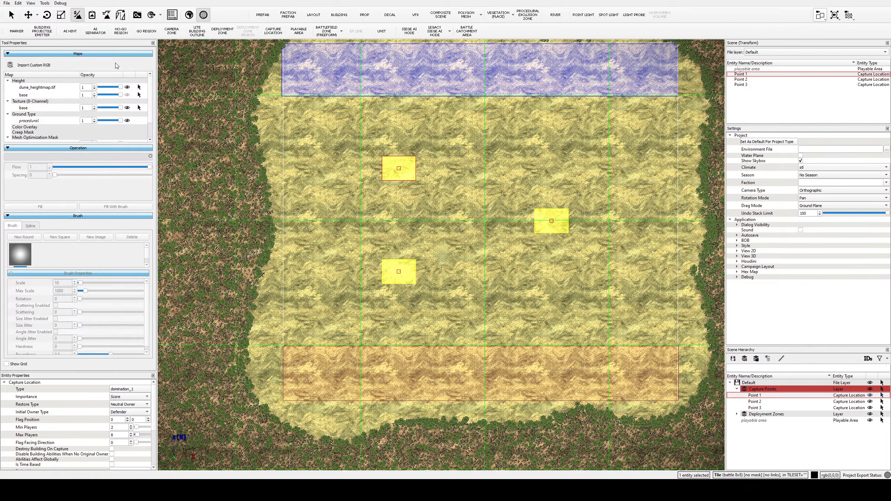
click(42, 94)
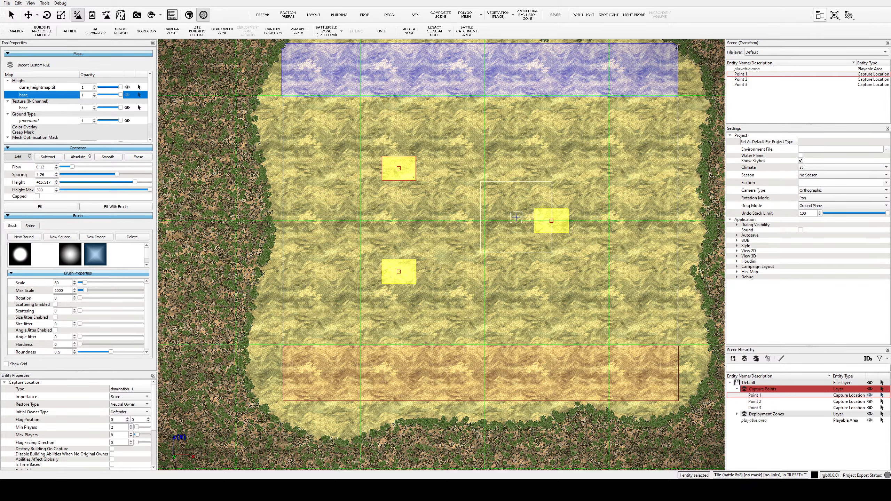
scroll(516, 218, down, 1)
scroll(517, 218, down, 1)
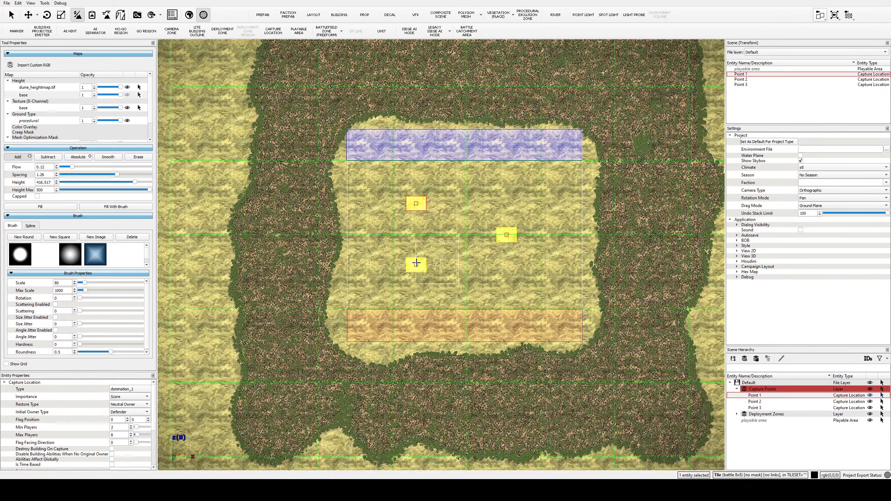
scroll(326, 245, down, 1)
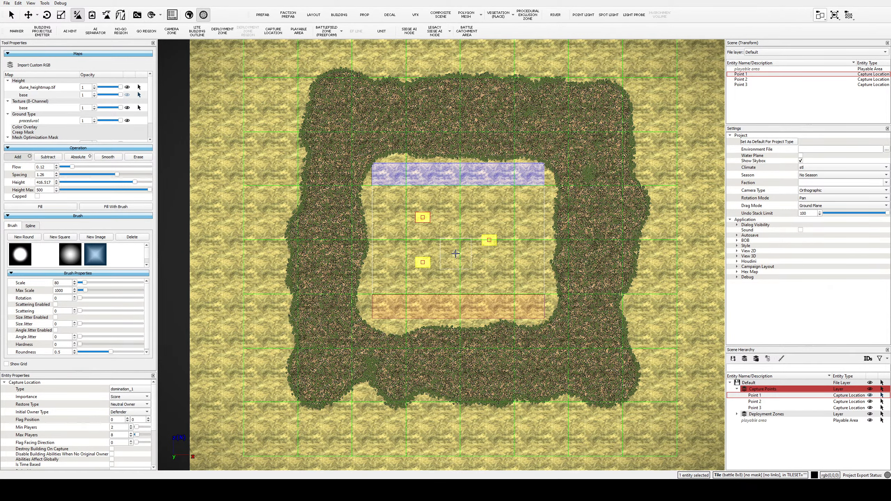
scroll(455, 254, up, 1)
scroll(455, 253, up, 1)
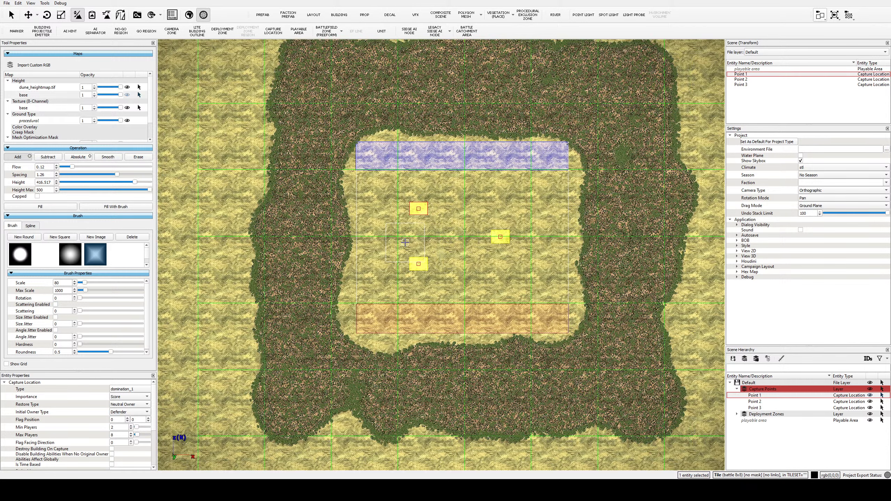